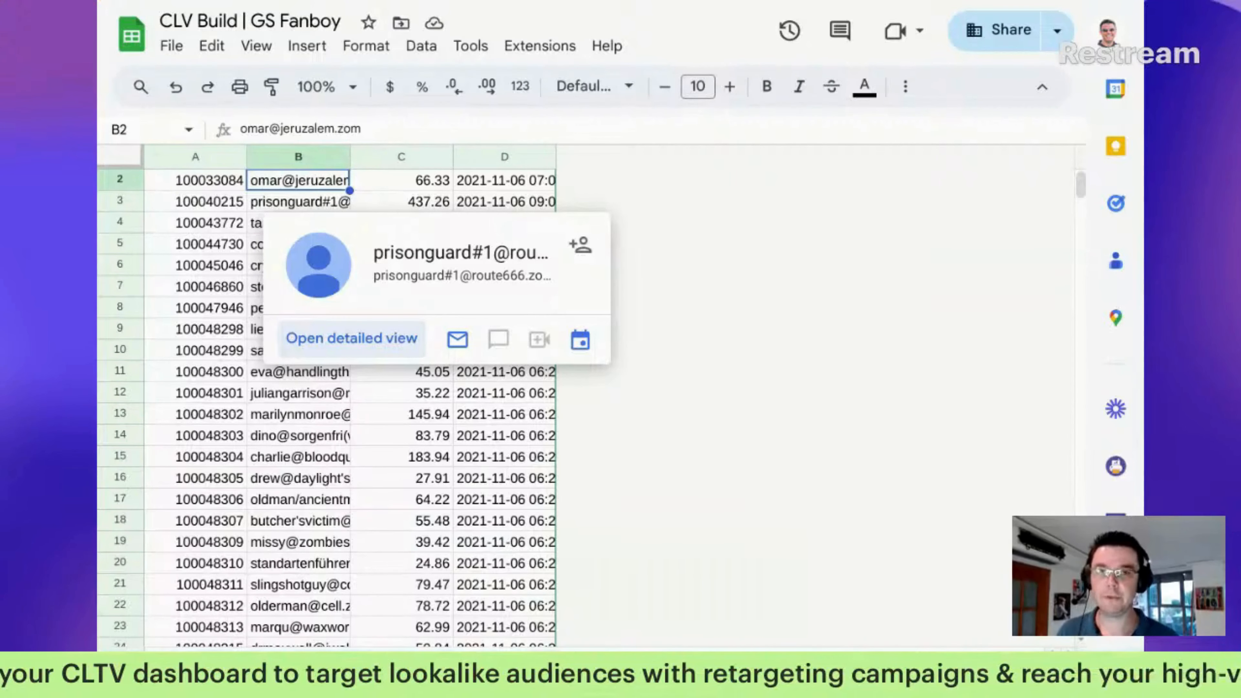
Examine the order data from its header row to the last row, including the Name, Email, Total and Date Paid columns
key(Up)
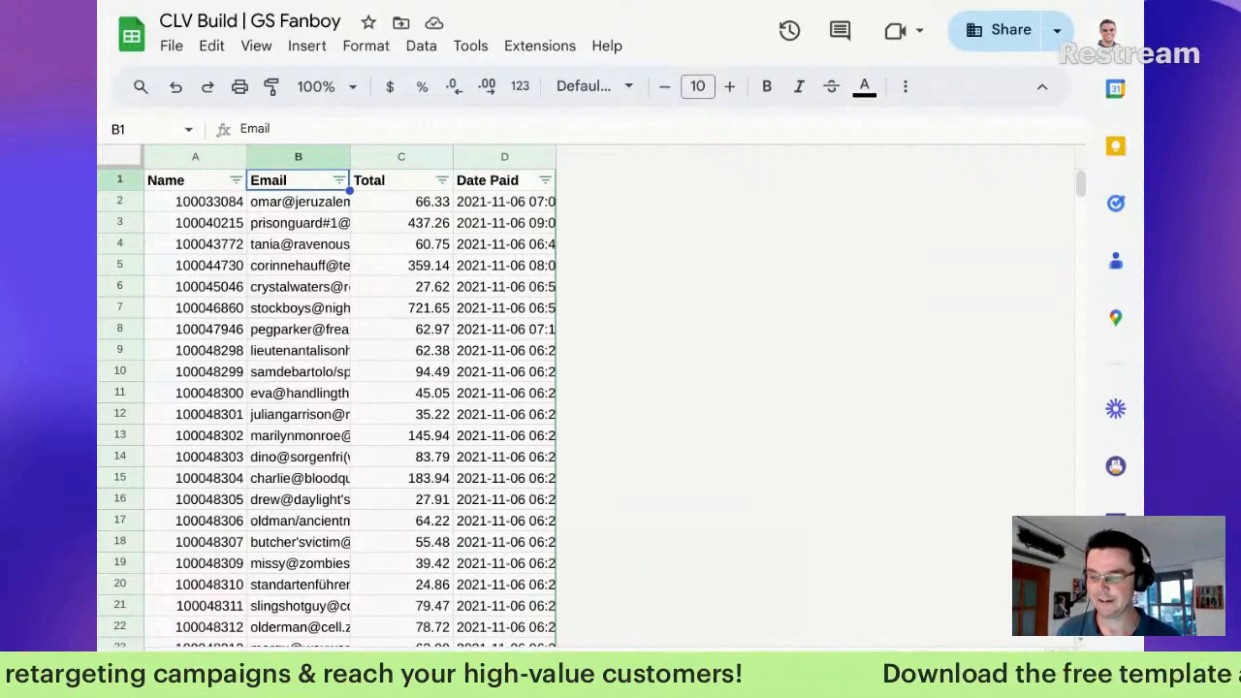
key(ctrl+Down)
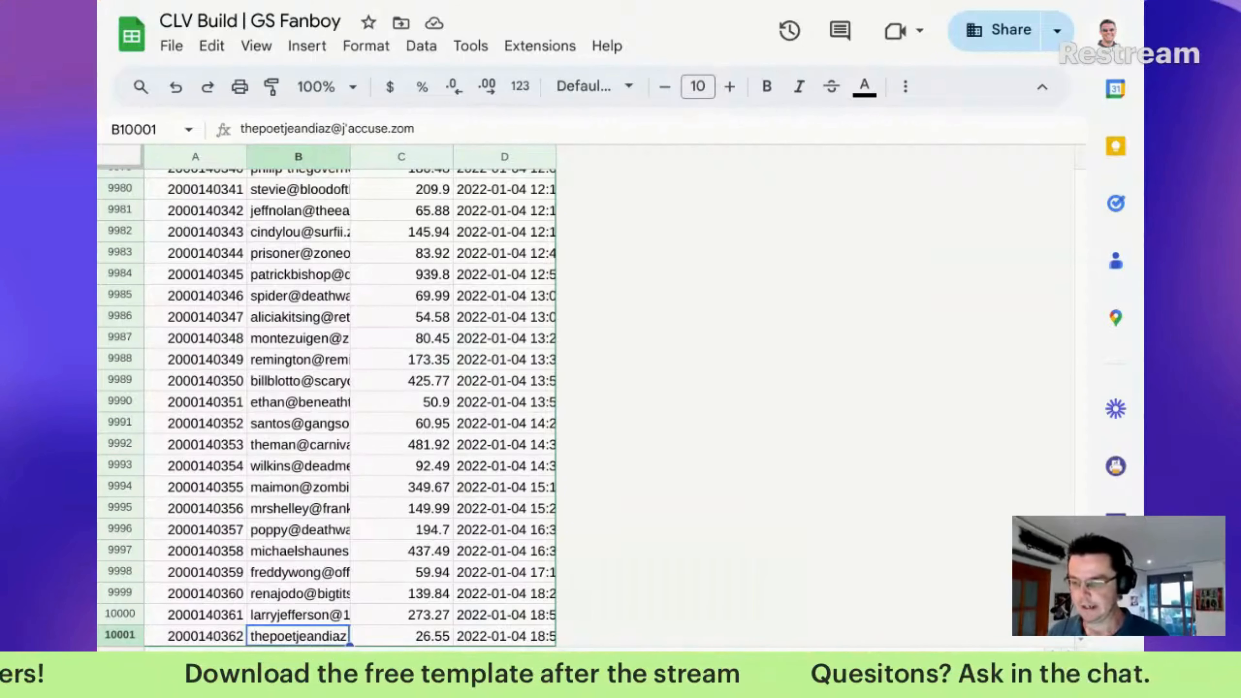
key(ctrl+Up)
key(Left)
key(Down)
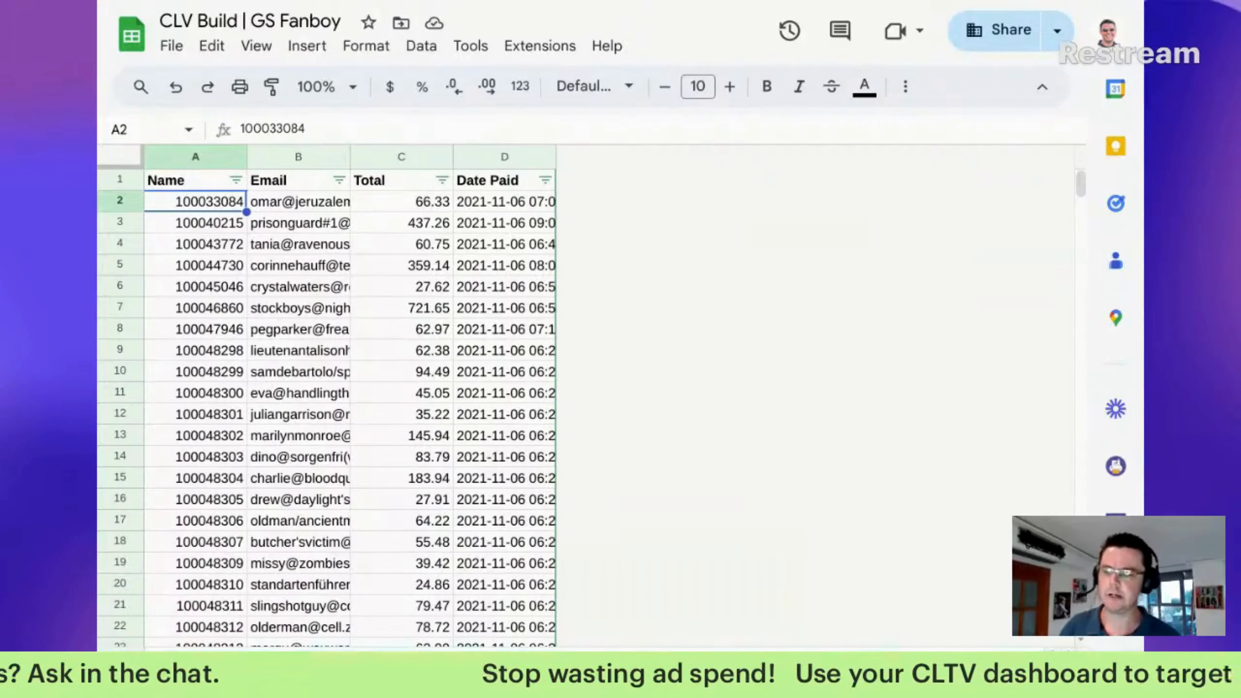
key(Right)
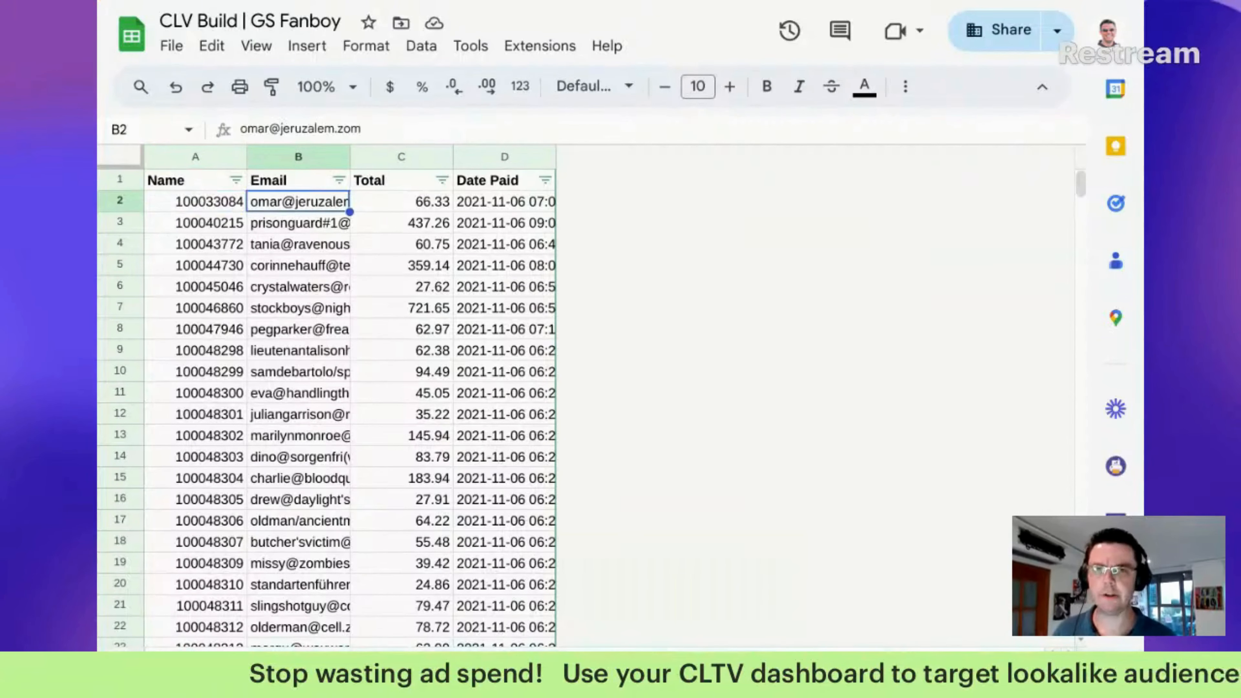
key(Right)
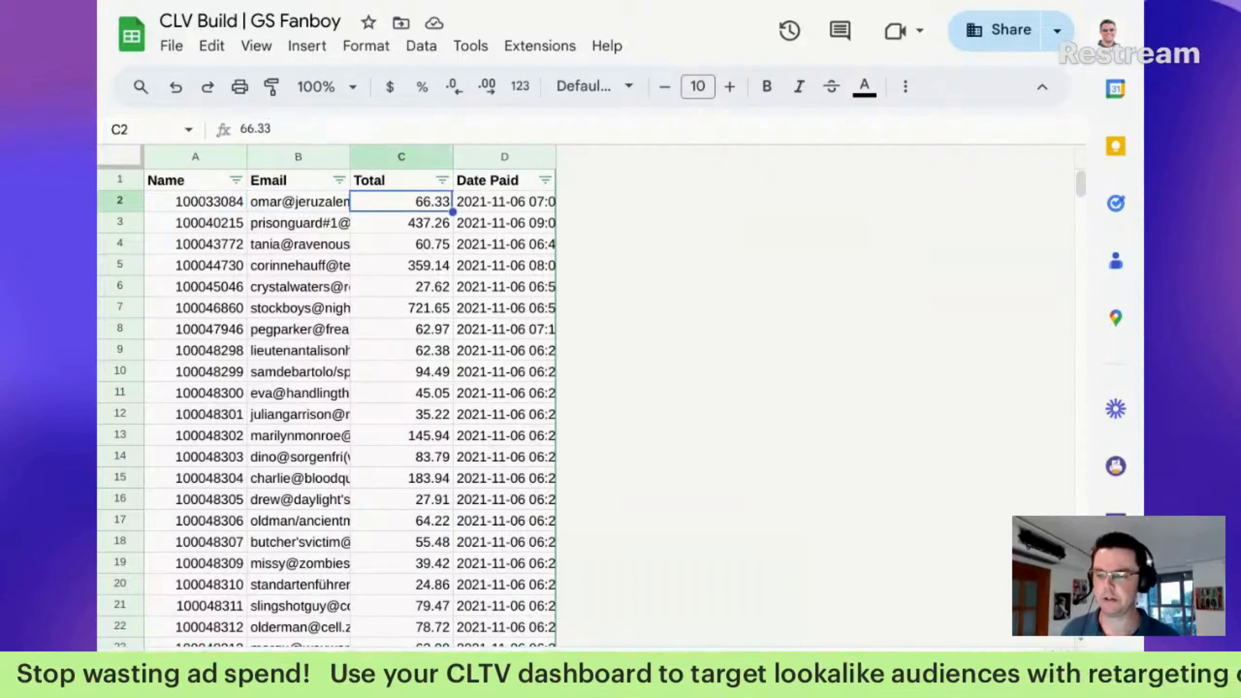
key(Right)
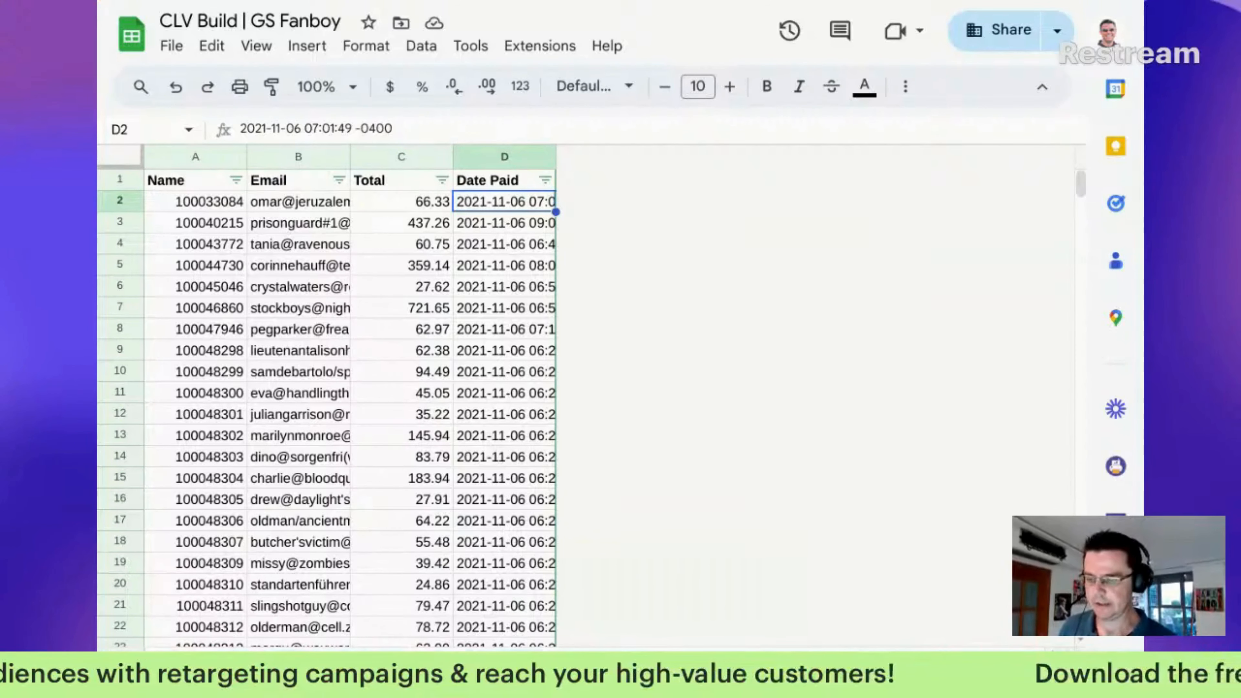
Add a new blank sheet to the workbook and narrow column A to a slim margin
key(shift+F11)
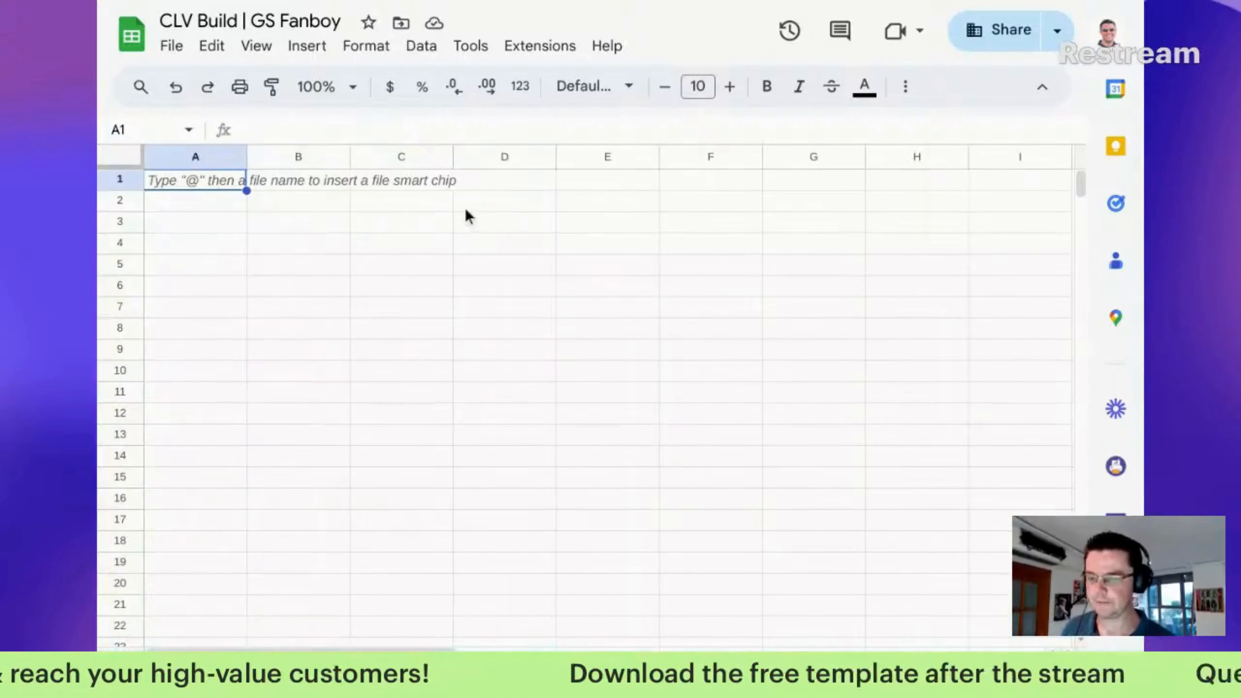
click(450, 217)
click(497, 231)
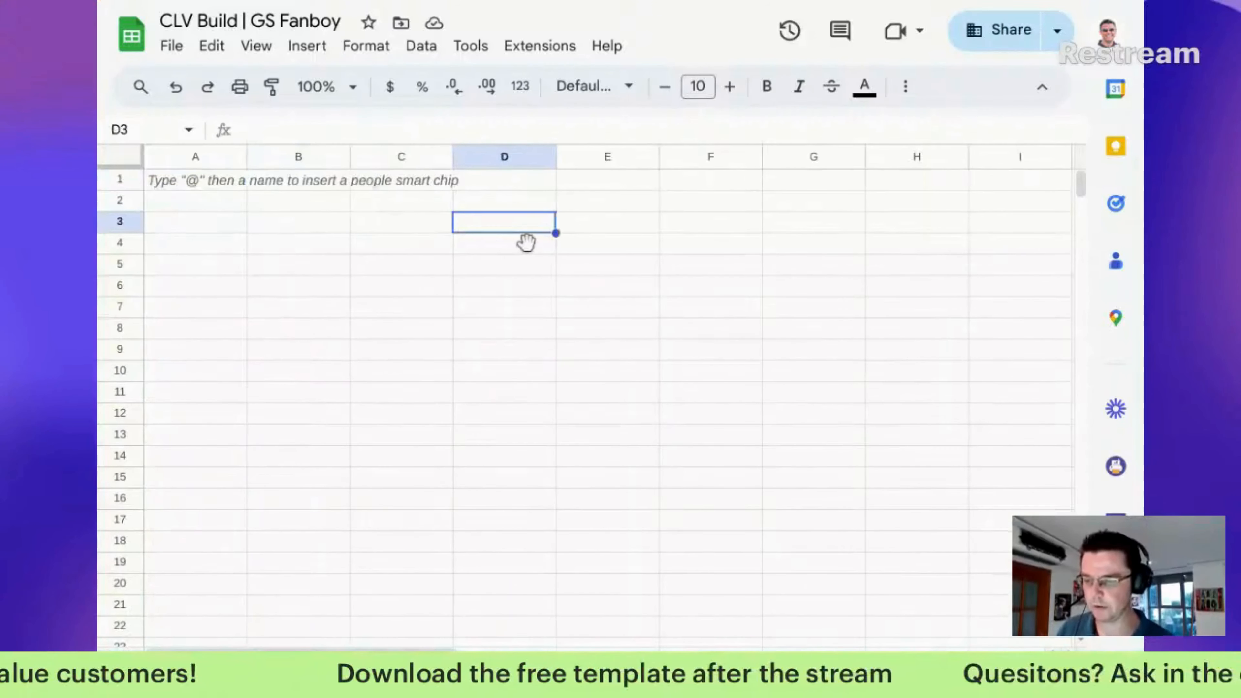
click(259, 208)
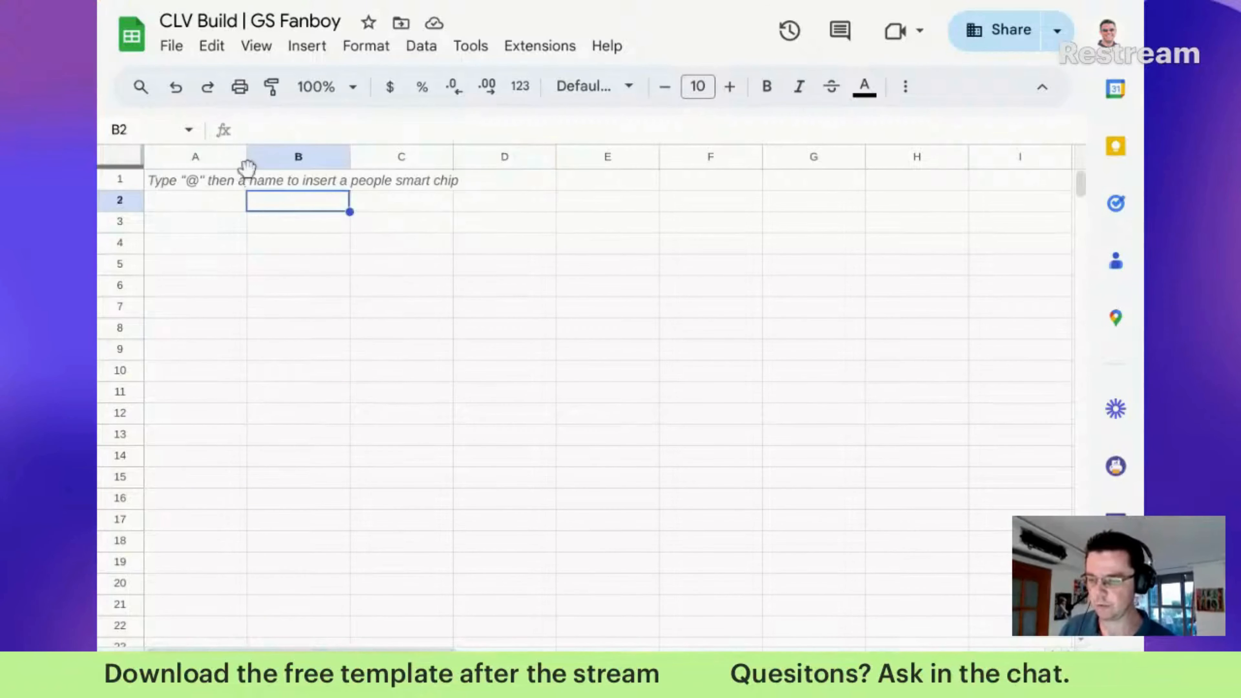
drag(247, 158, 181, 177)
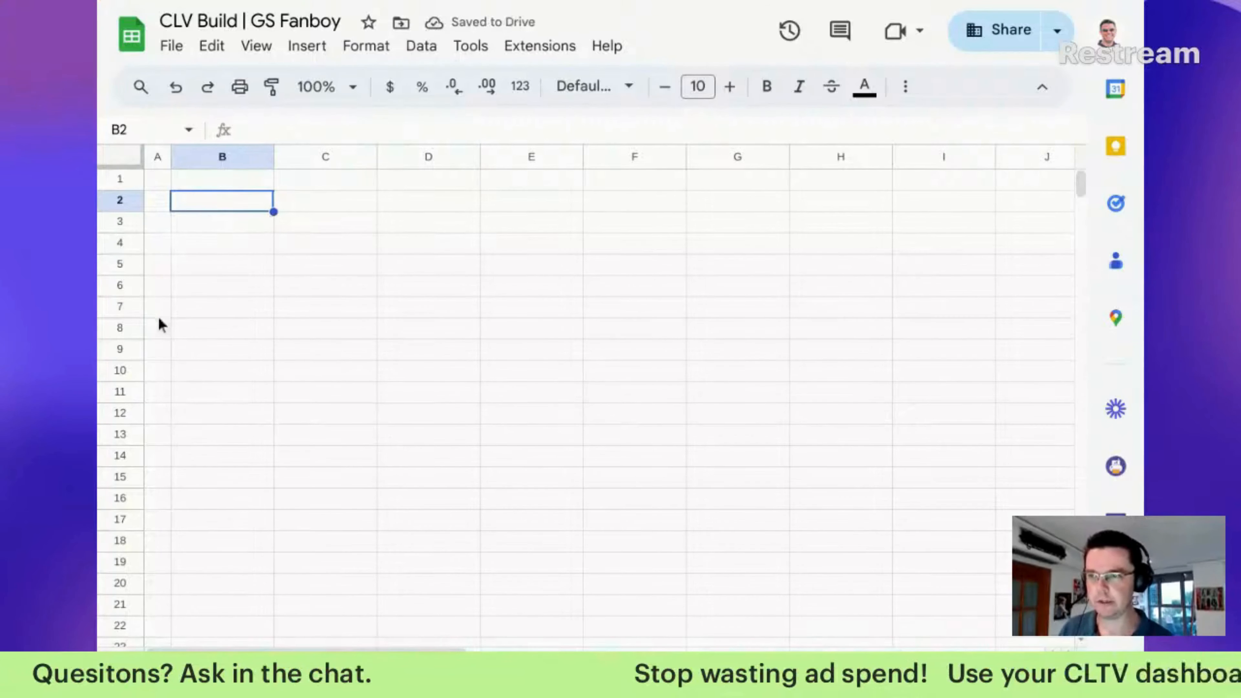
Merge cells B1 through I1 into a single title cell on the new sheet
drag(257, 182, 747, 181)
drag(839, 194, 952, 191)
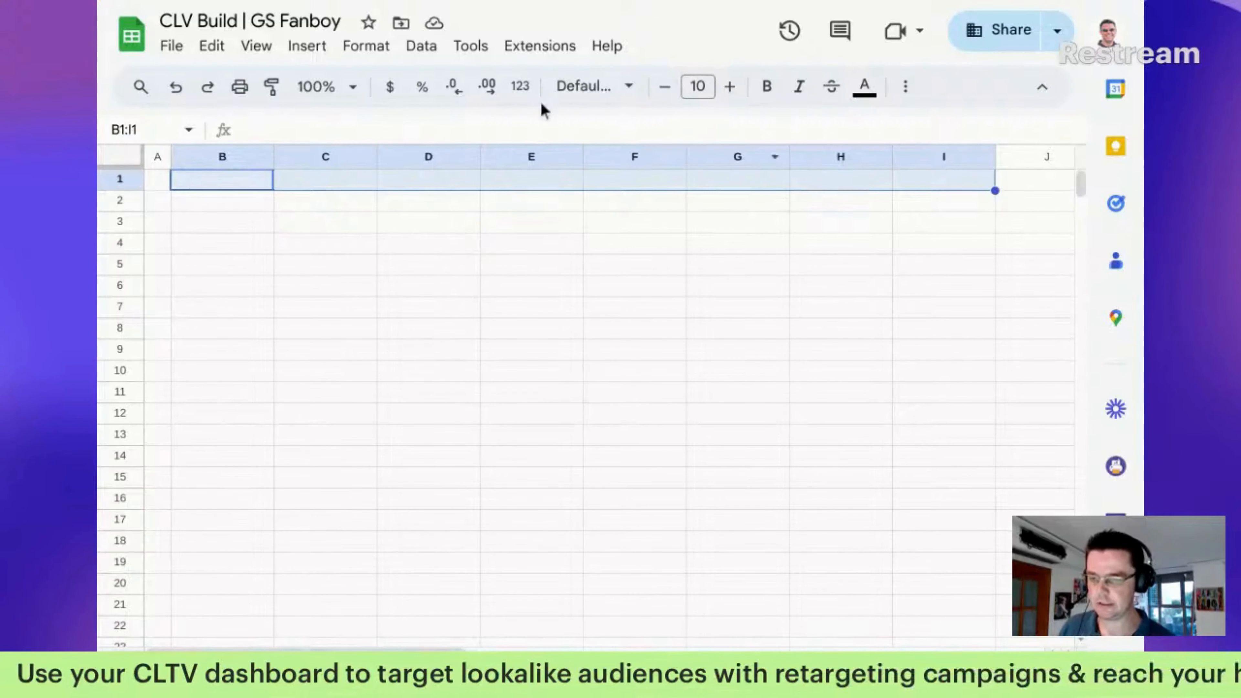
click(905, 88)
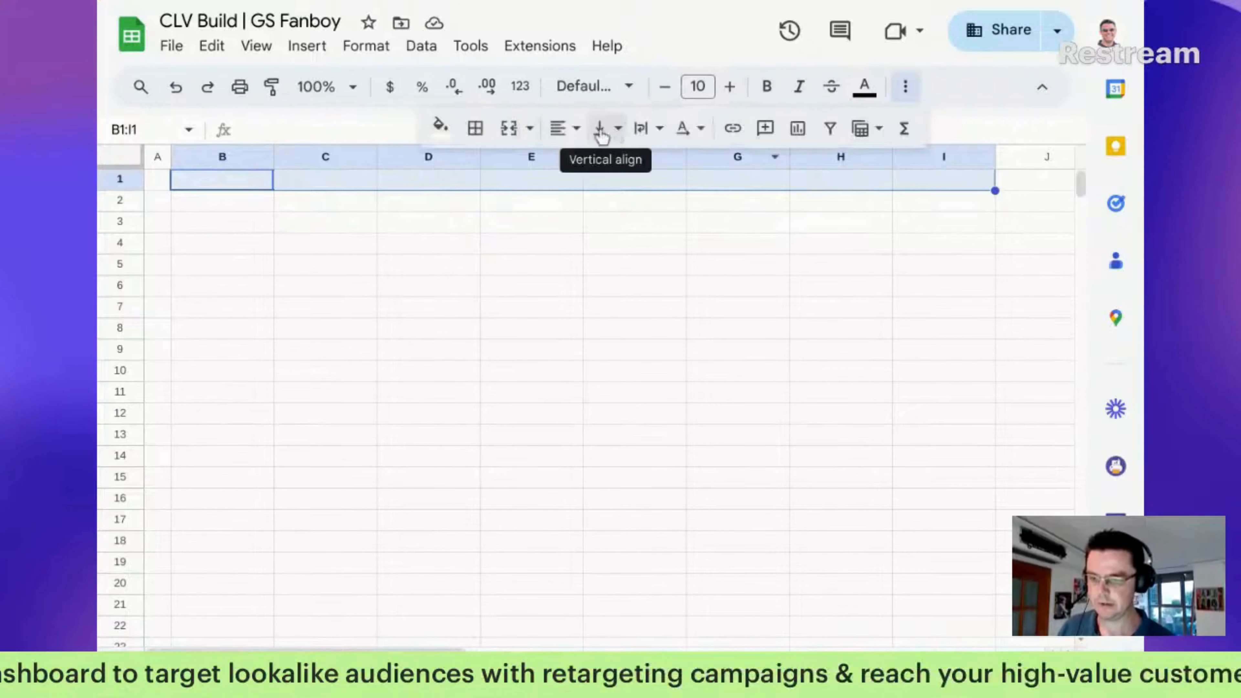
click(519, 131)
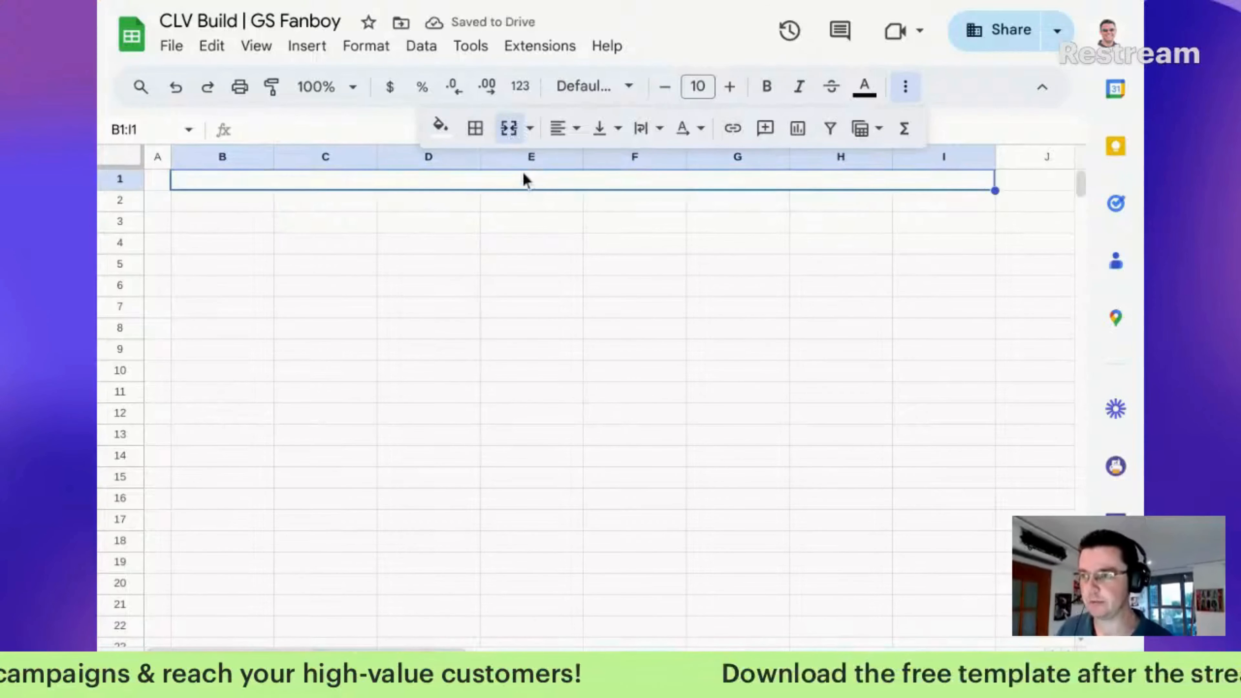
Enter the title "Customer Lifetime Value (CLV) Overview" in the merged cell B1:I1
text(Cu)
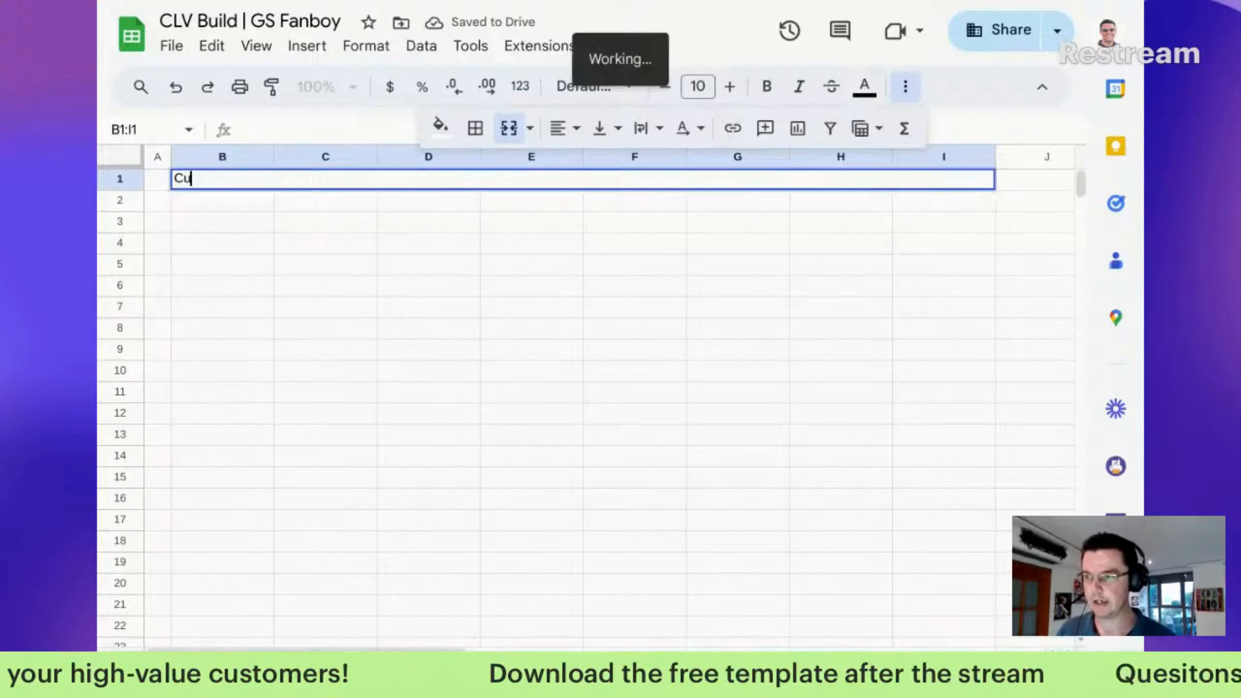
text(stomer Life)
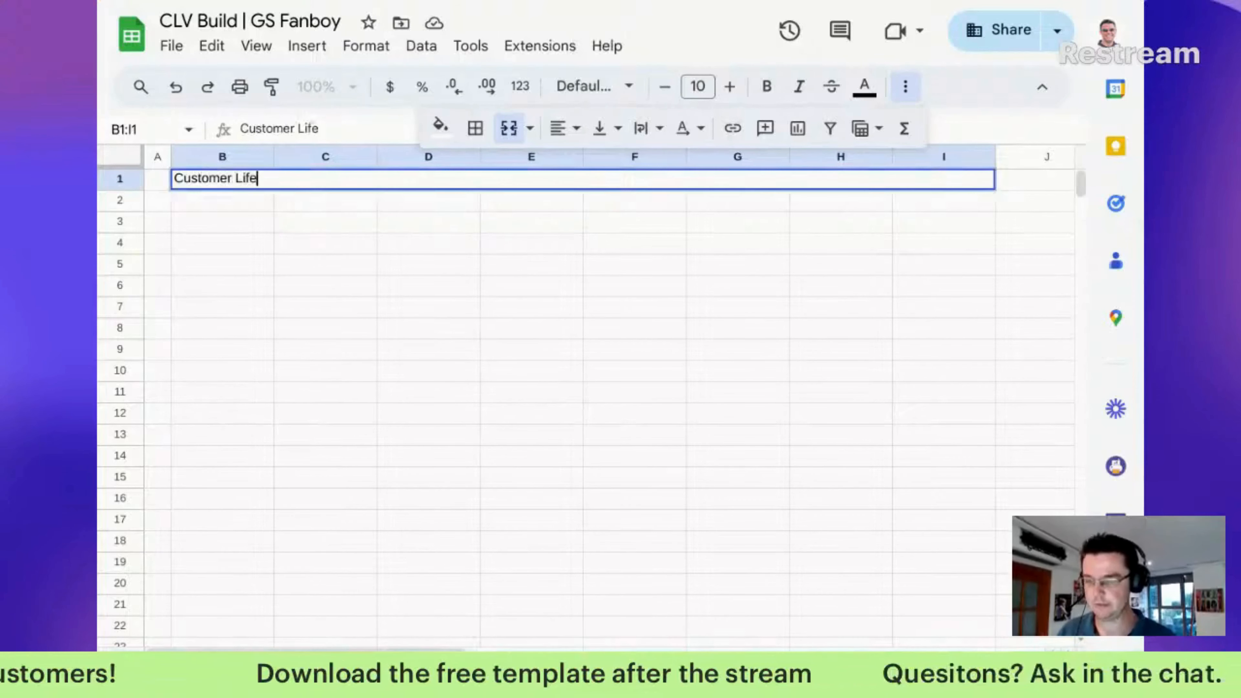
text(time Value )
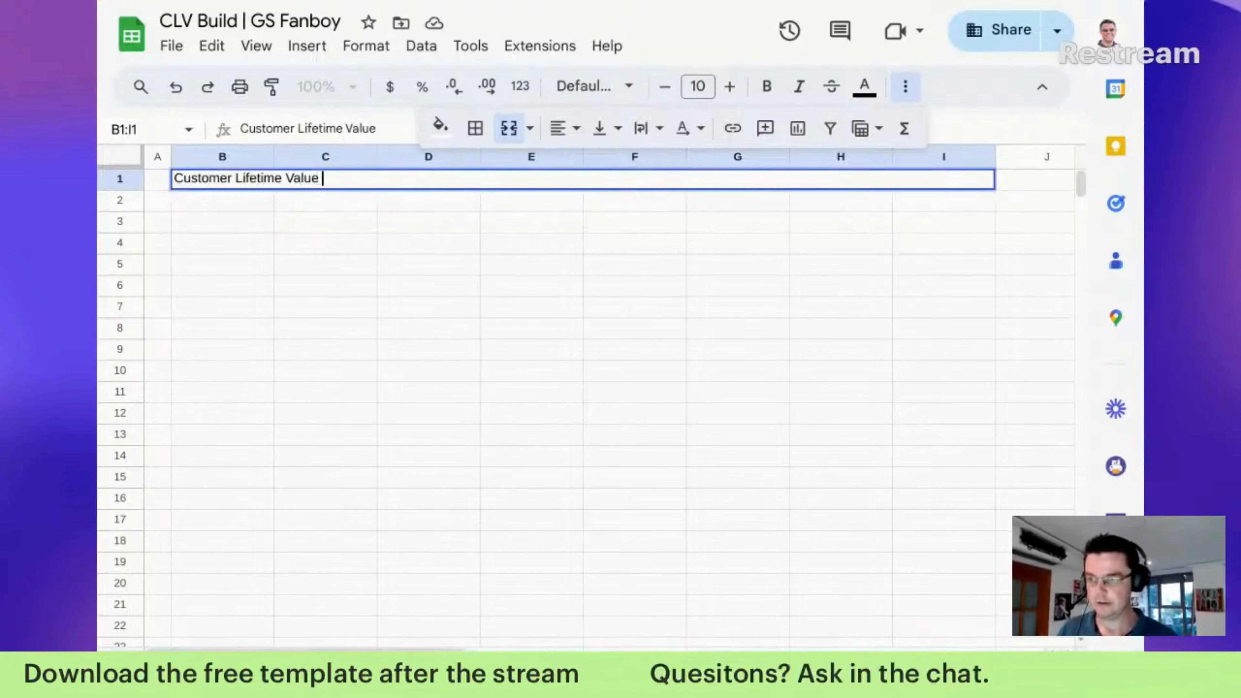
text((CLV) O)
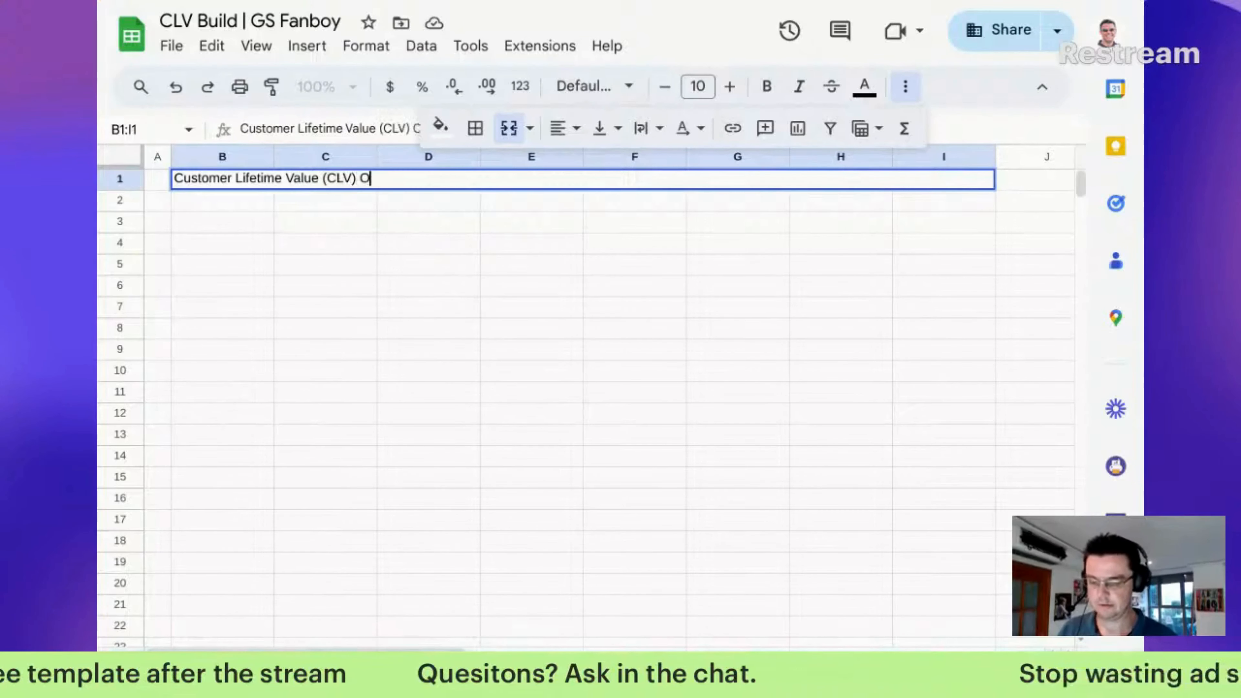
text(verview)
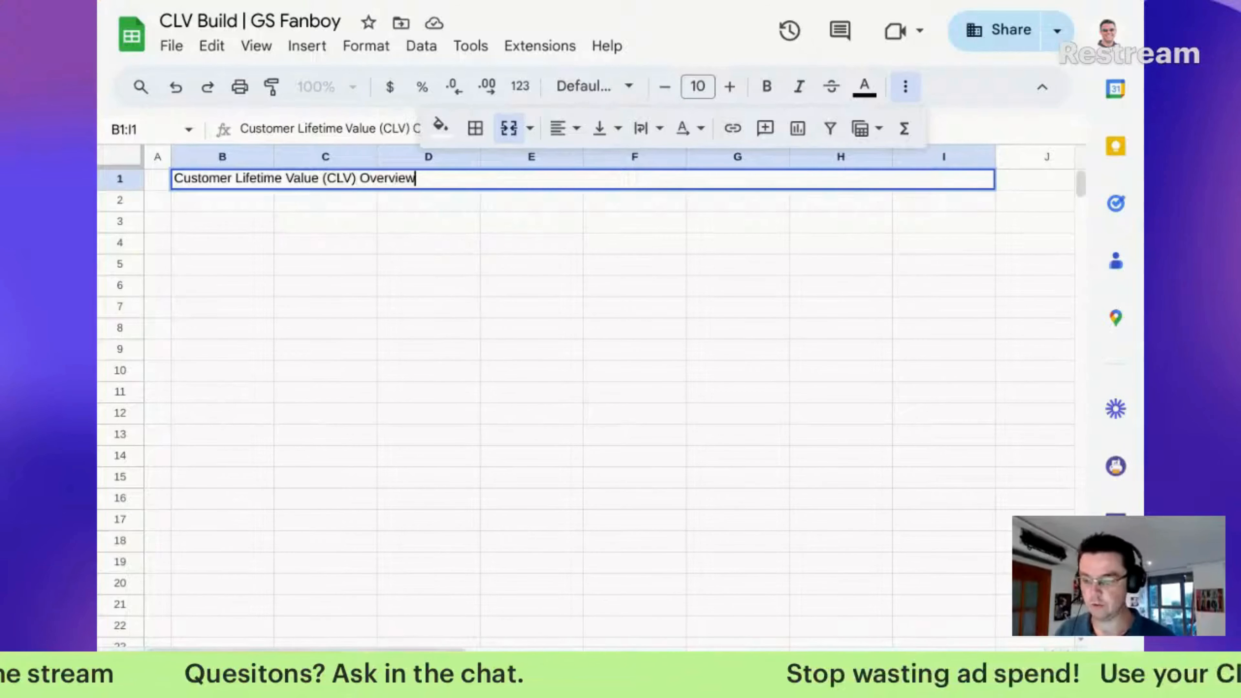
key(Left)
key(Right)
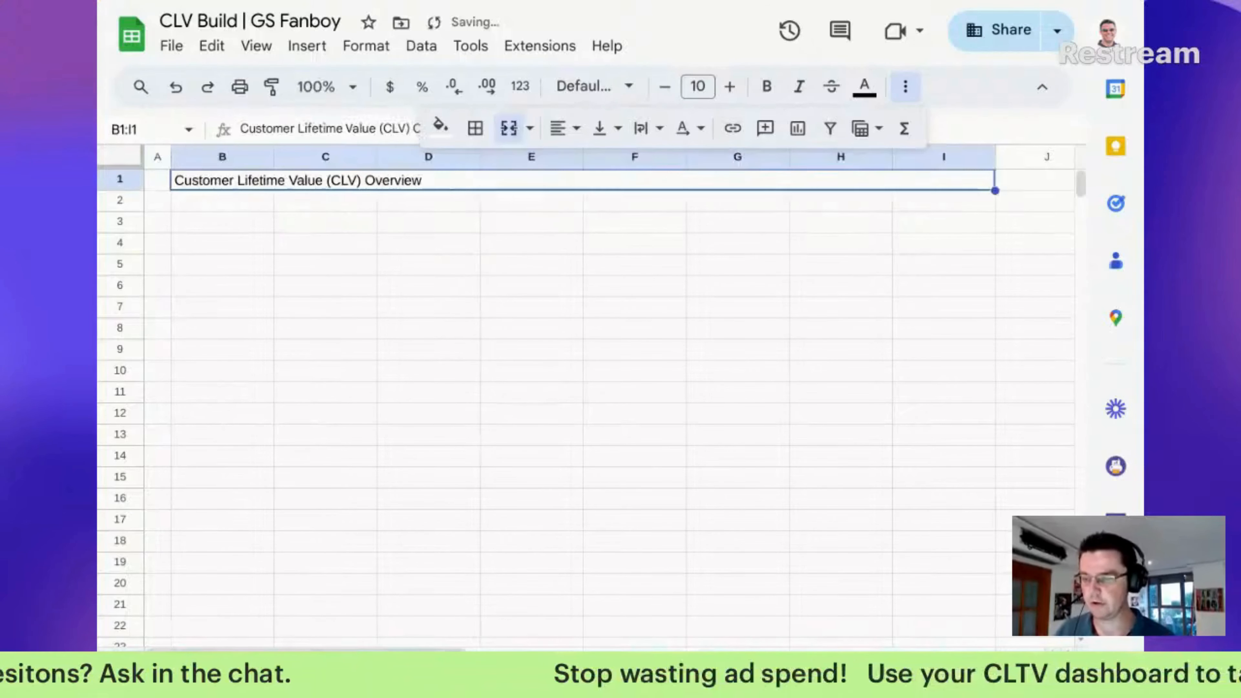
Delete and retype the closing parenthesis after CLV in the title text
key(Return)
key(Left)
key(Left)
key(Left)
key(Left)
key(Left)
key(Left)
key(Left)
key(Left)
key(Left)
key(BackSpace)
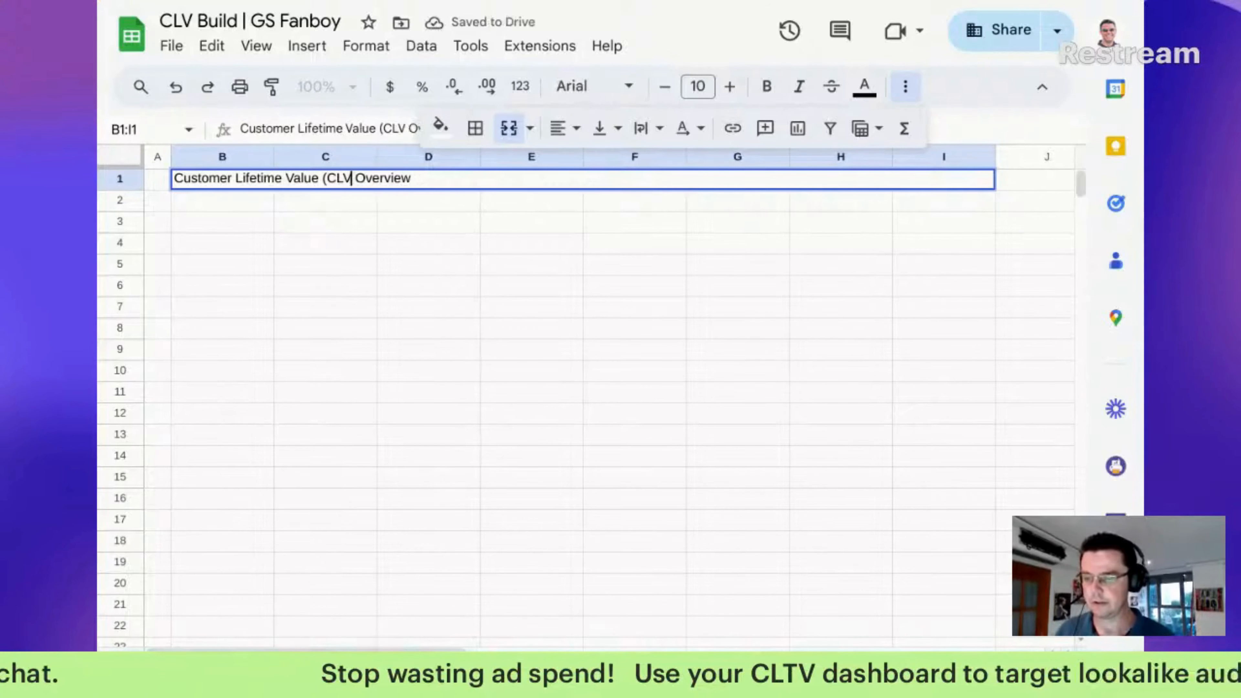
key(Left)
key(Left)
key(Left)
key(Left)
key(Left)
key(Left)
key(Left)
key(Left)
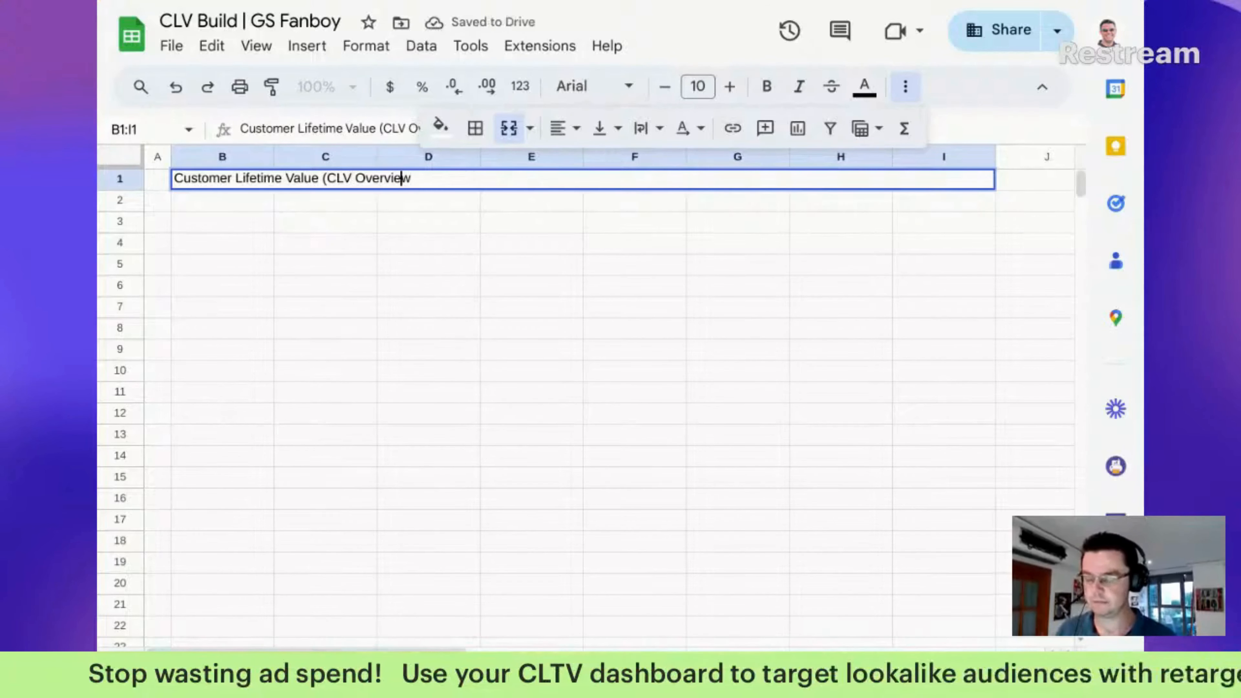
key(Left)
text())
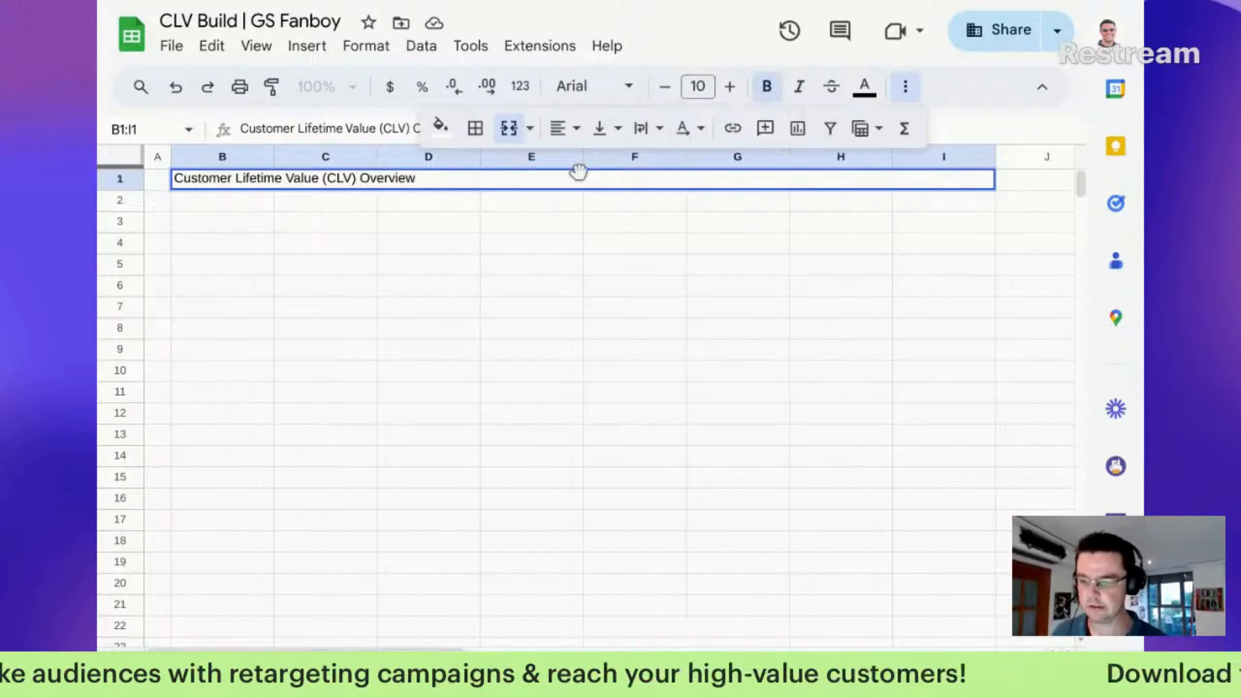
Make the title in row 1 bold and align it to the center horizontally and the middle vertically
click(593, 176)
key(ctrl+a)
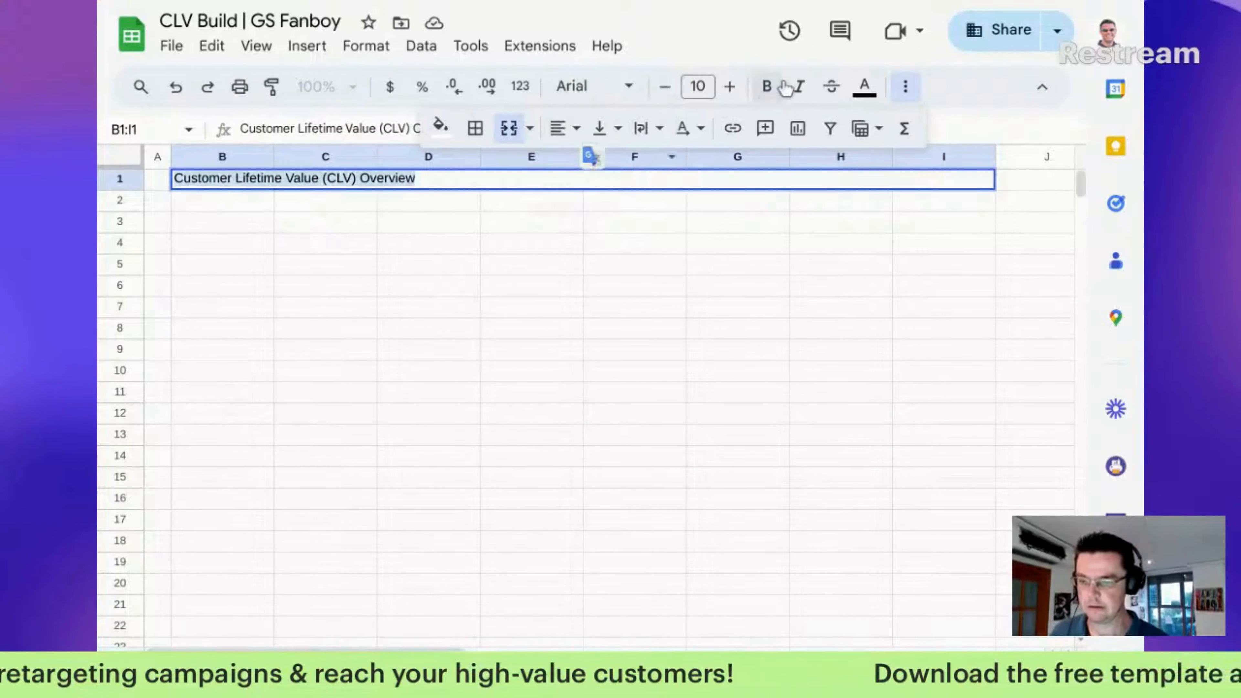
click(771, 89)
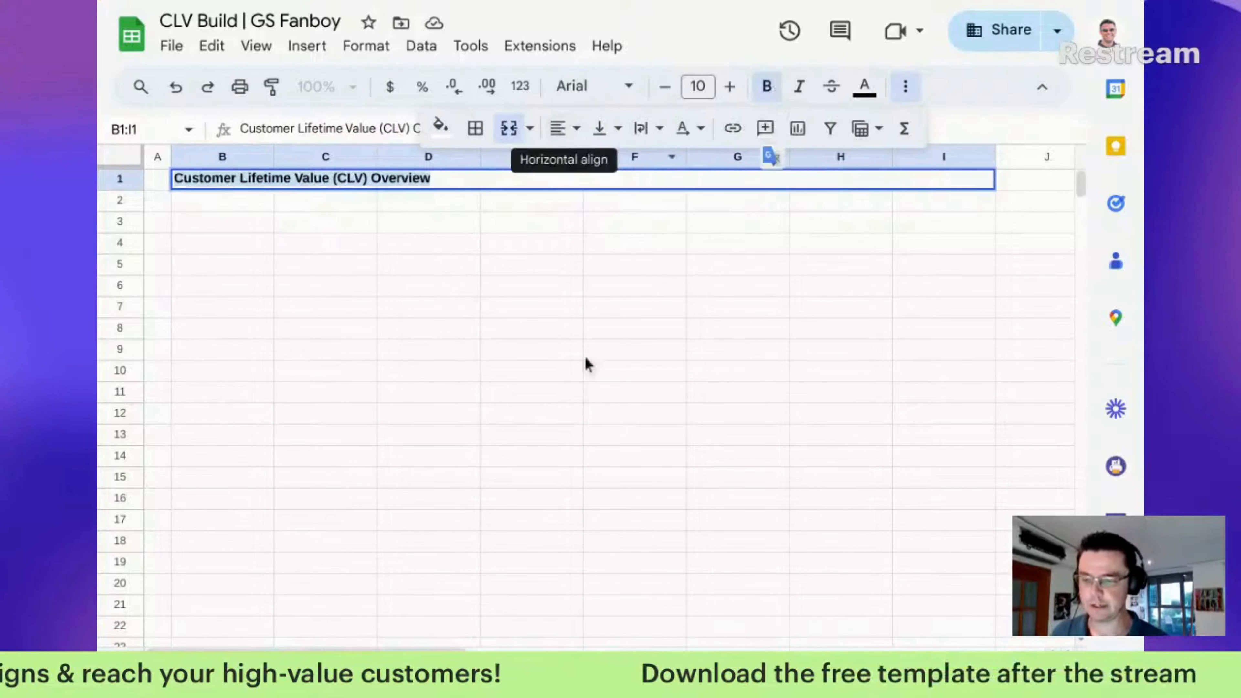
click(572, 141)
click(601, 165)
click(606, 129)
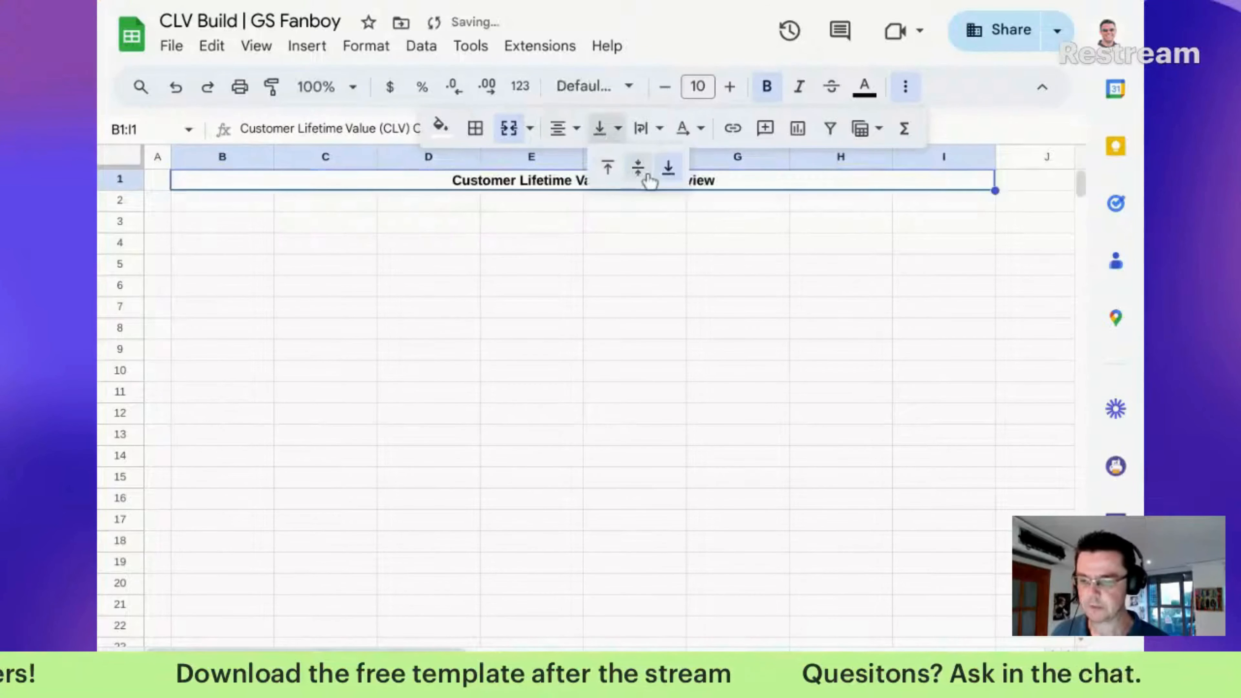
click(644, 172)
click(635, 253)
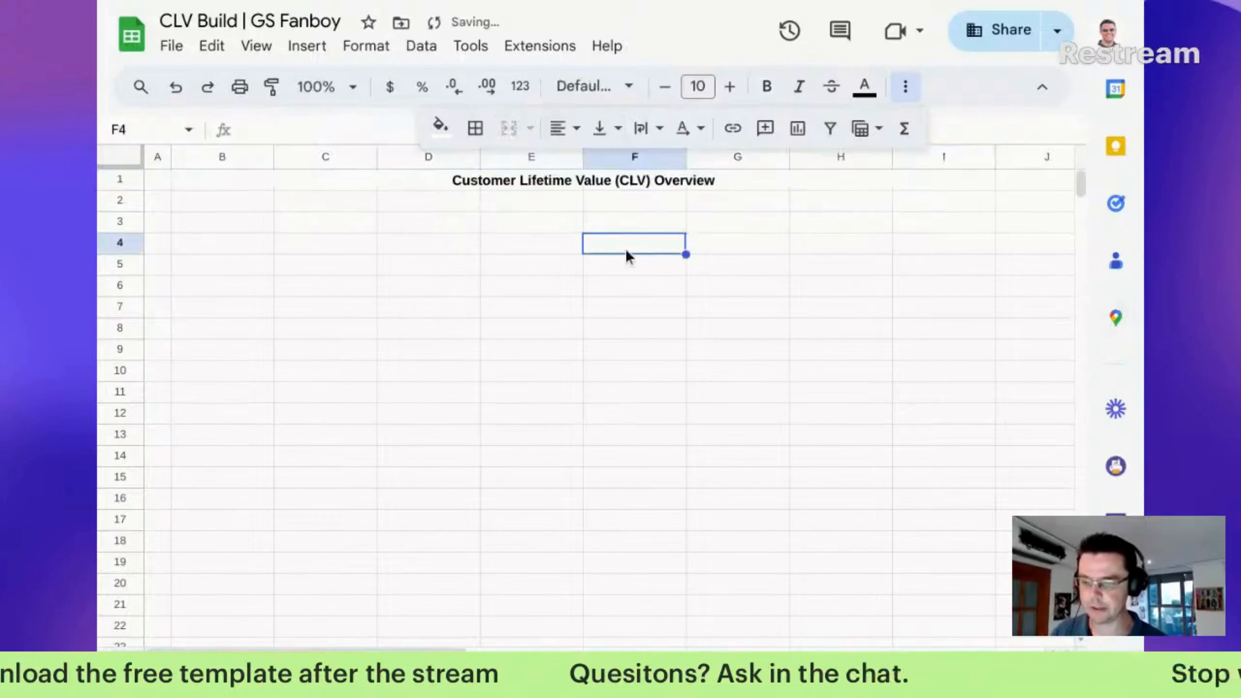
Enter the label "Total Customer" in cell D4
click(406, 249)
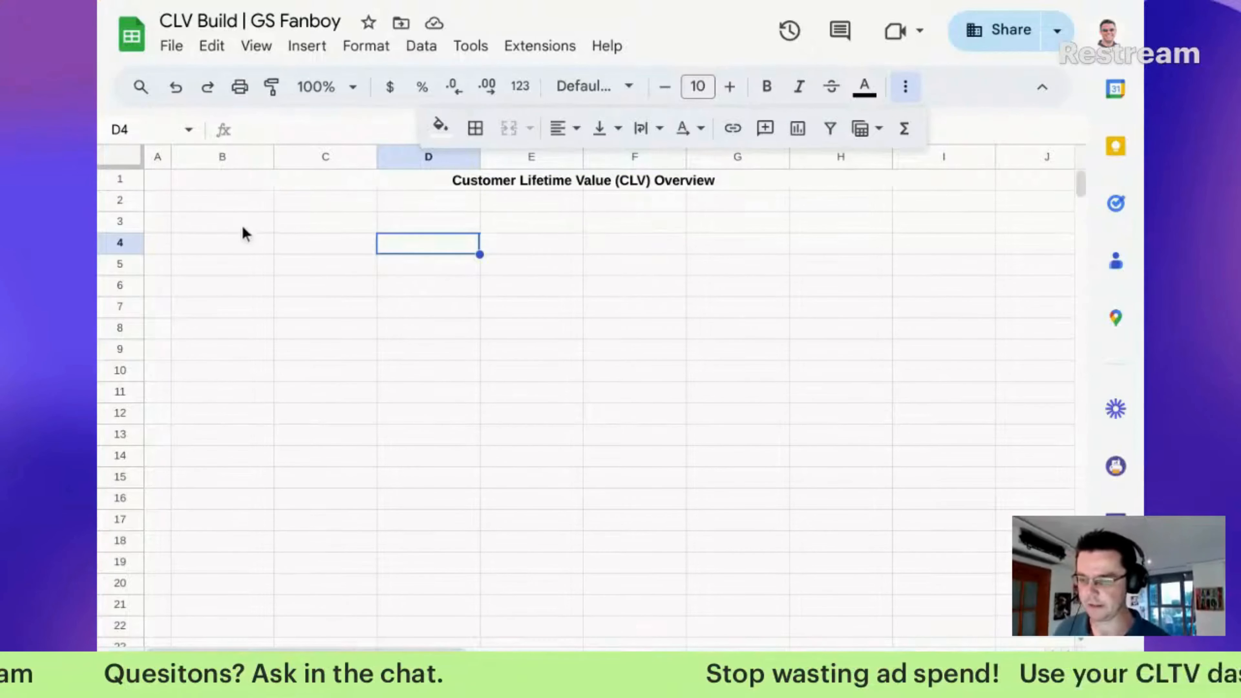
drag(241, 224, 402, 299)
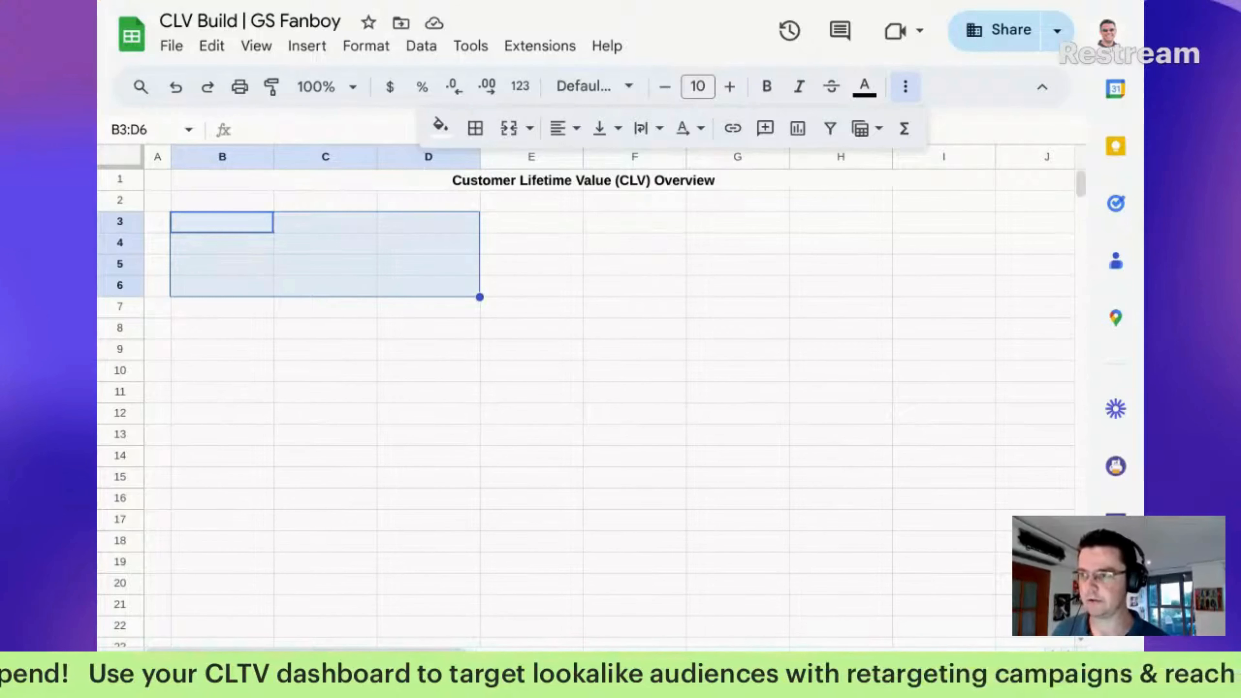
click(434, 248)
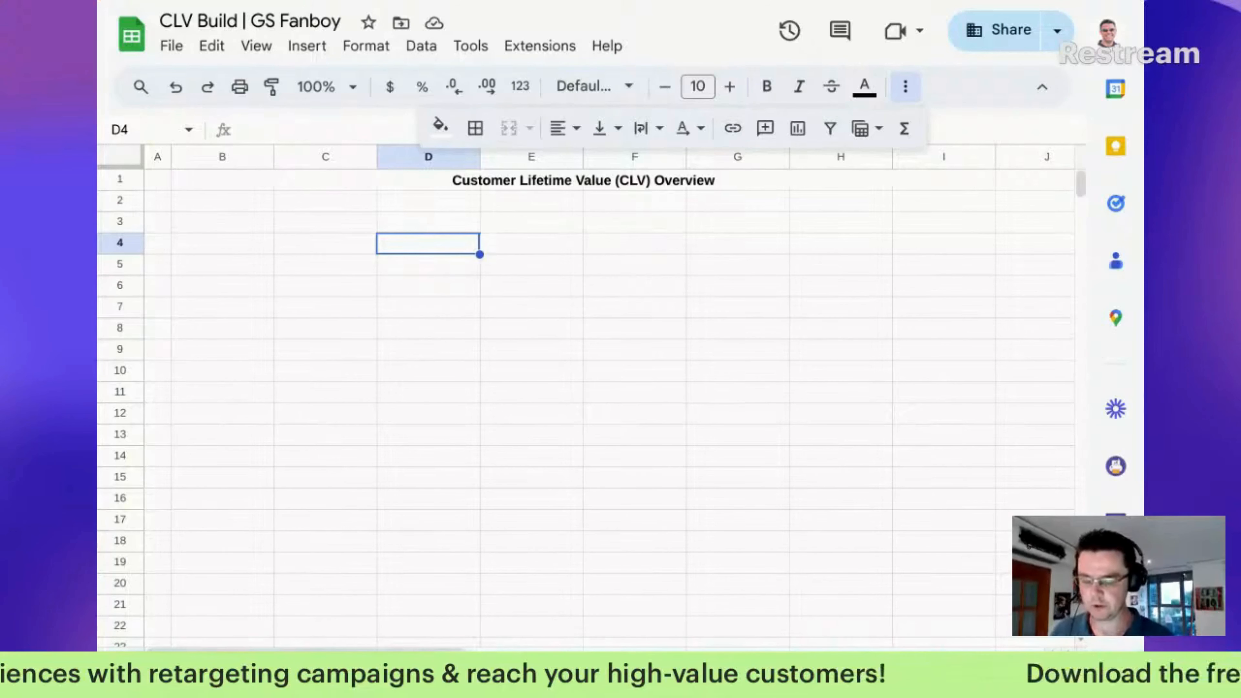
text(Toal)
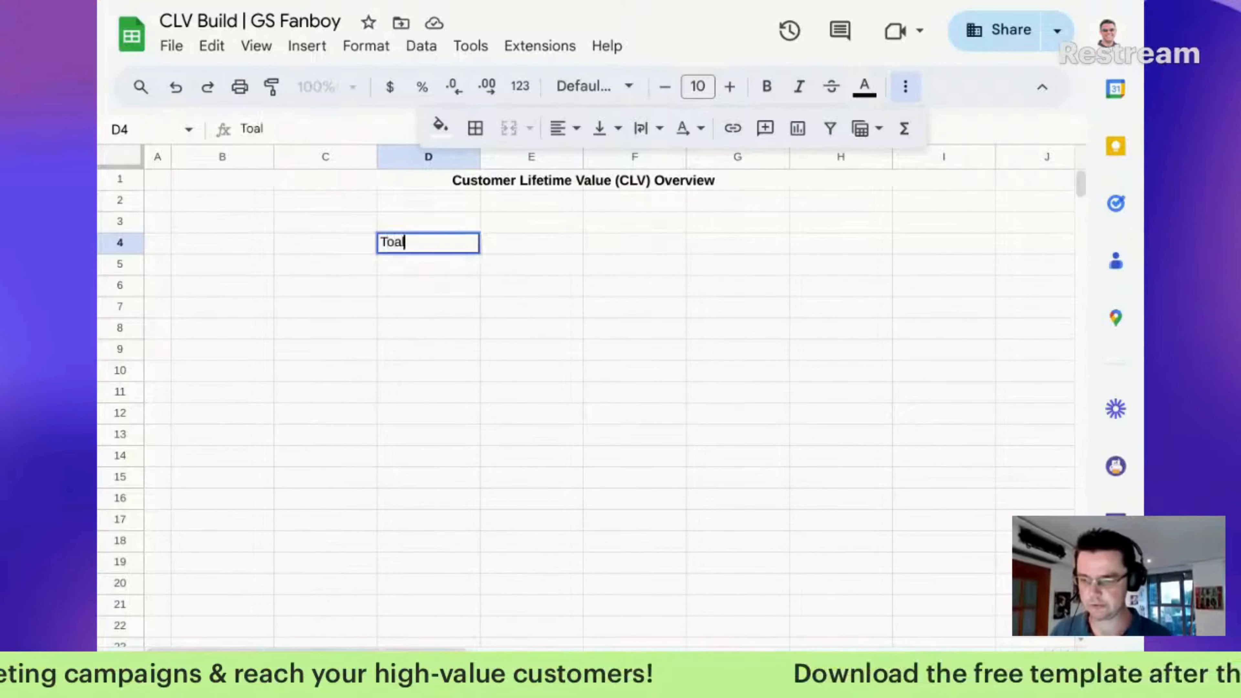
key(BackSpace)
text(to)
key(BackSpace)
text(al Custoemr)
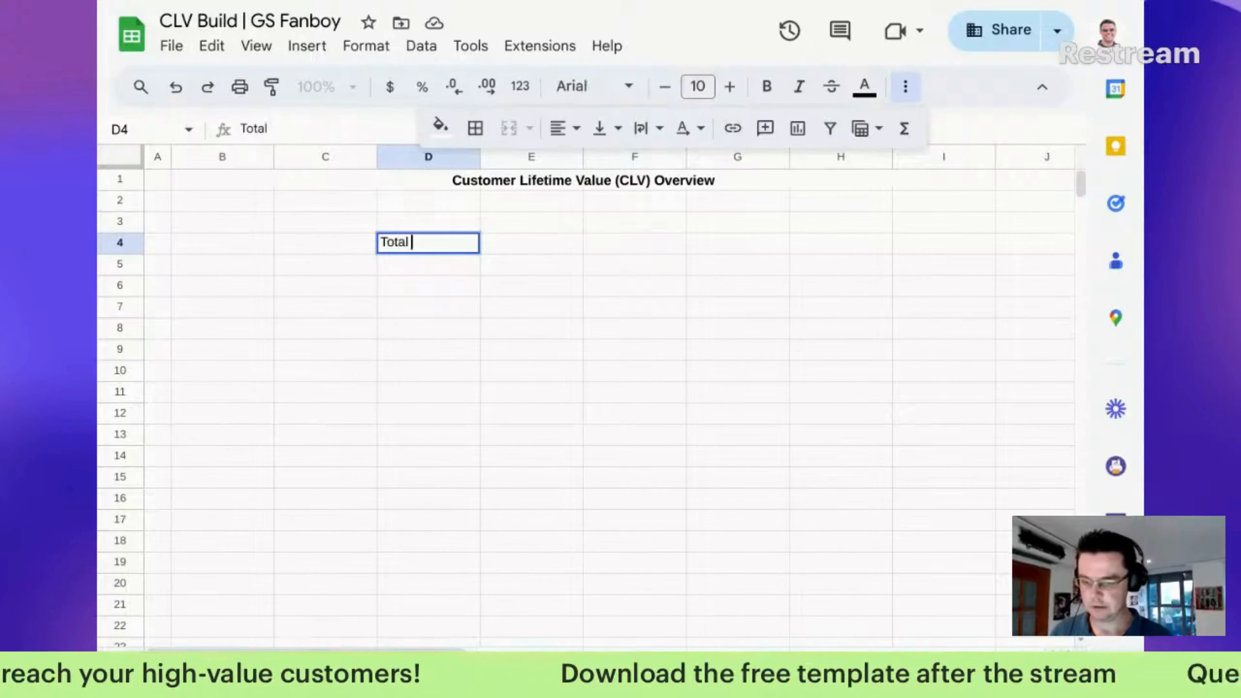
key(BackSpace)
key(BackSpace)
key(BackSpace)
text(mer)
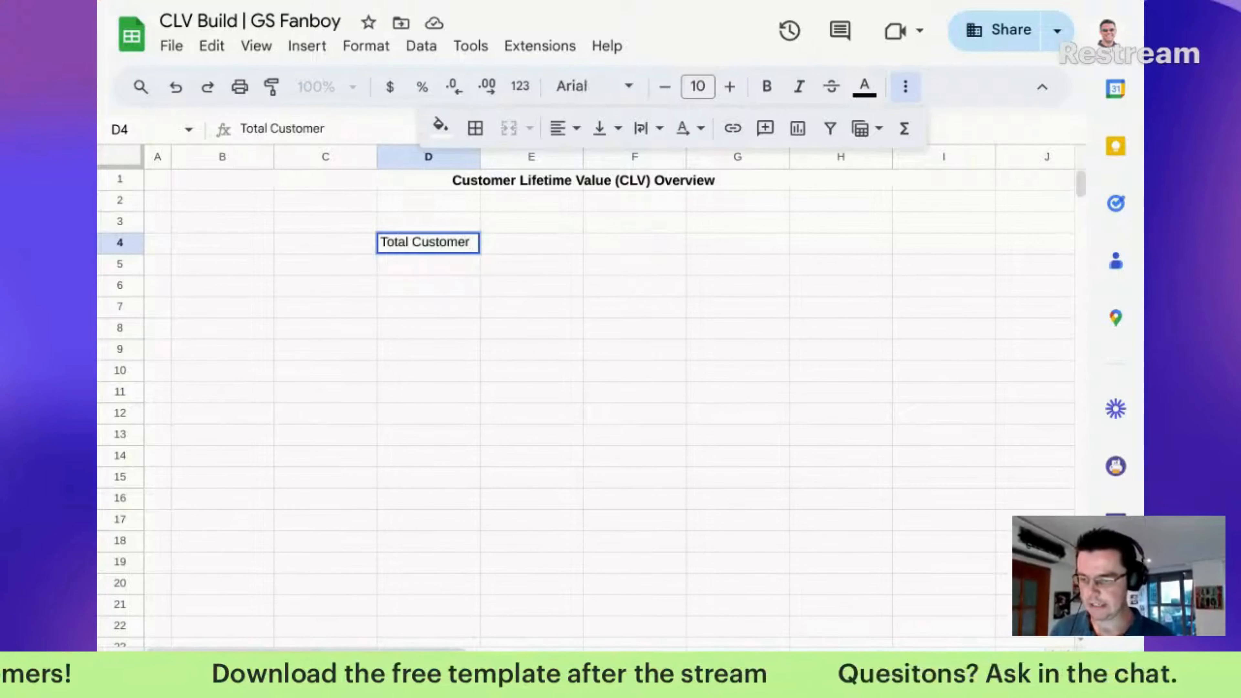
key(Return)
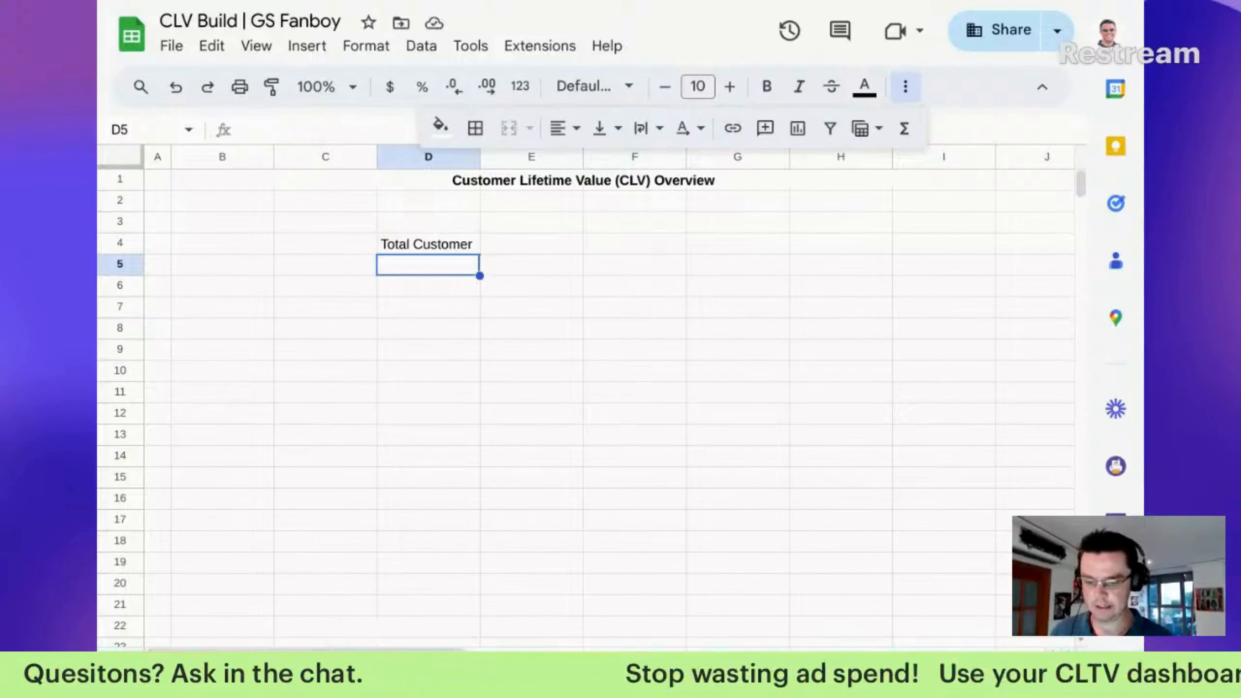
Count the unique customer emails in cell D5 with COUNTUNIQUE over 'Copy of Customer Sales Data'!B2:B
text(=co)
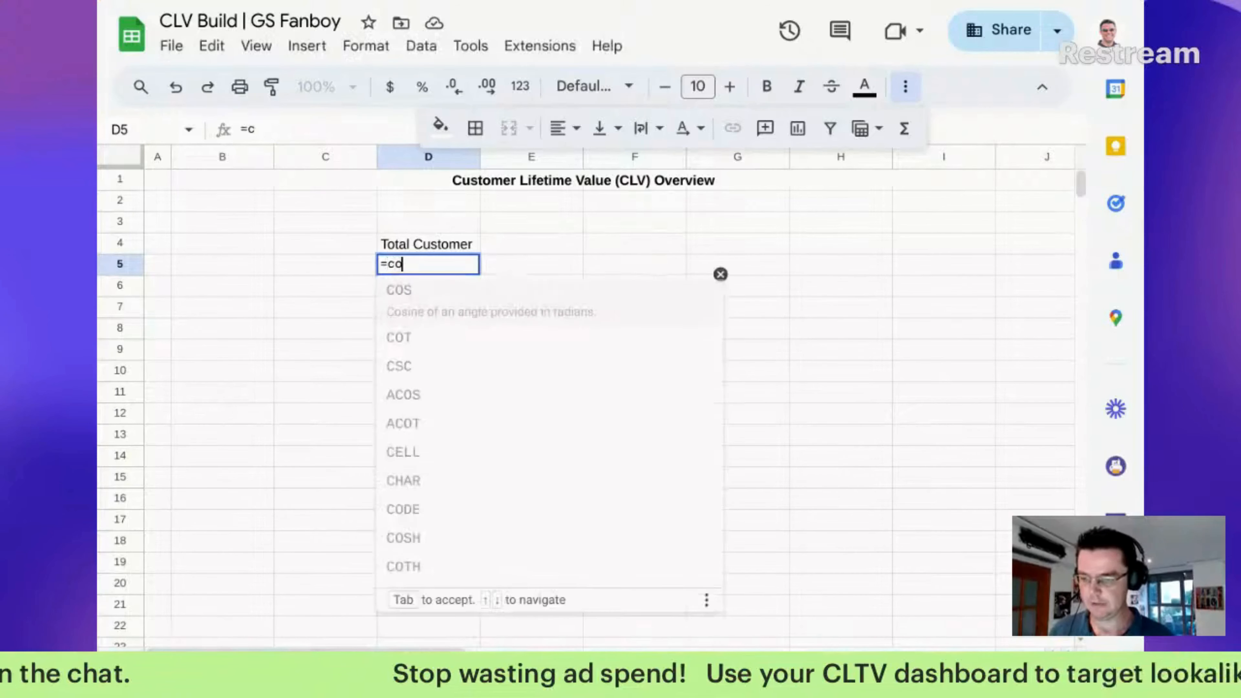
text(unt)
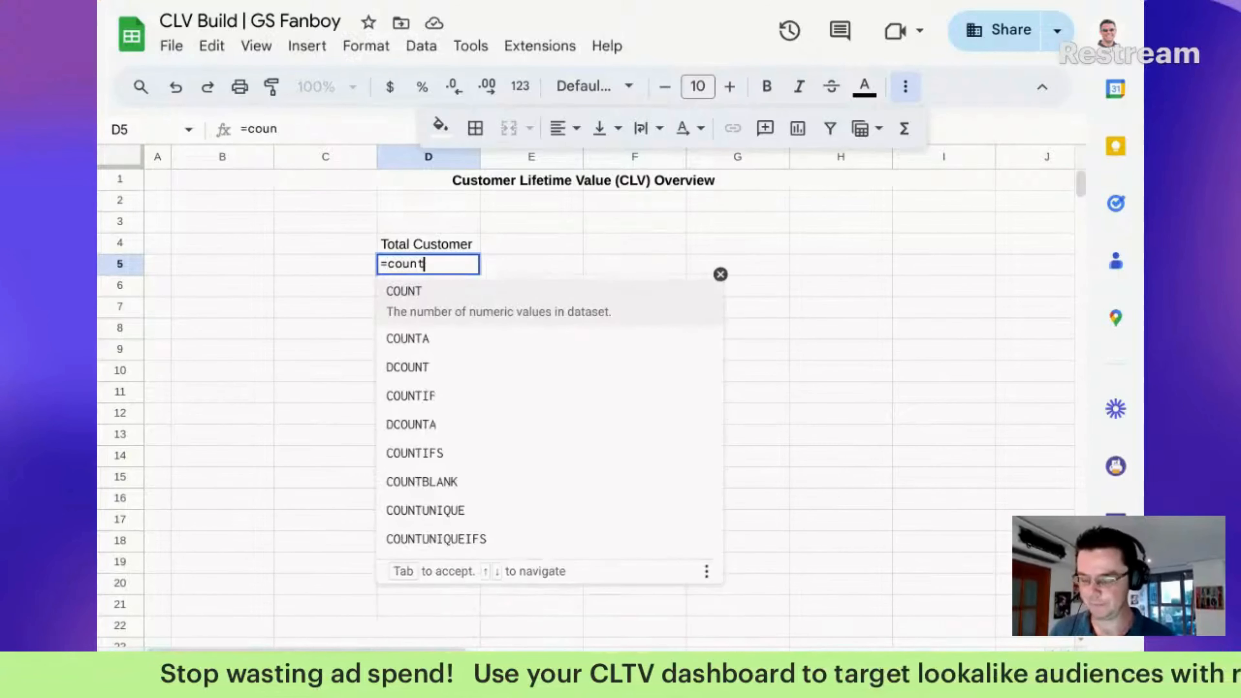
text(un)
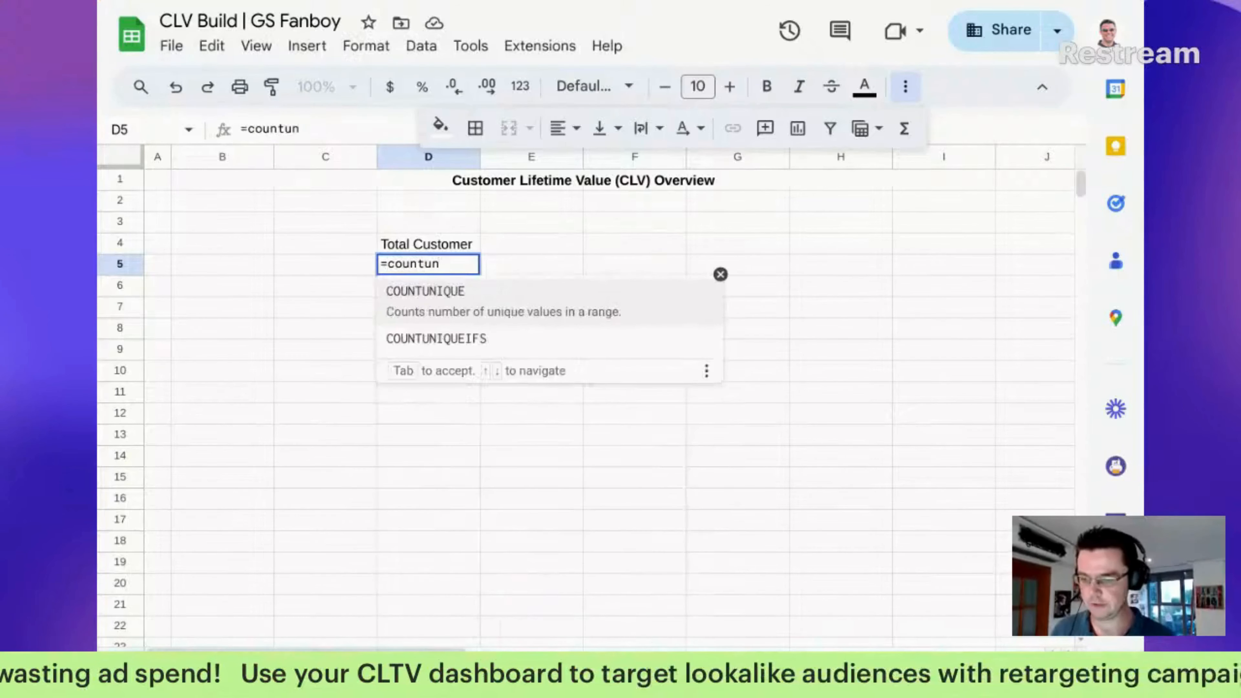
key(Tab)
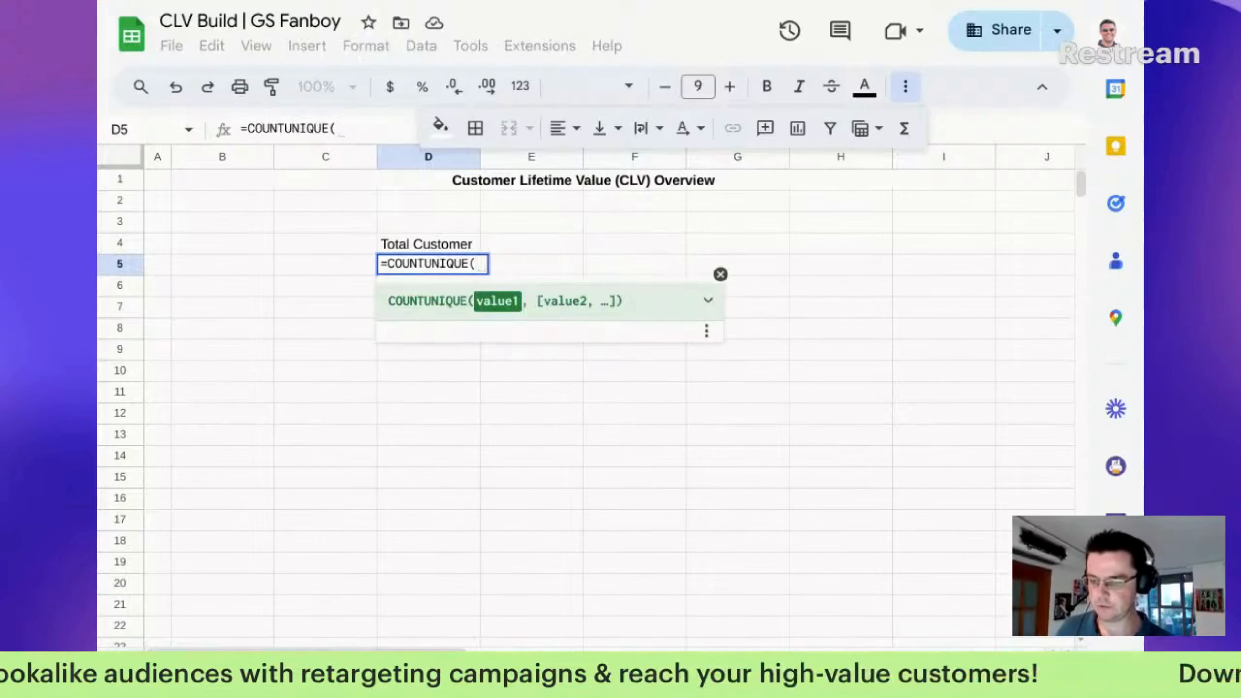
click(440, 672)
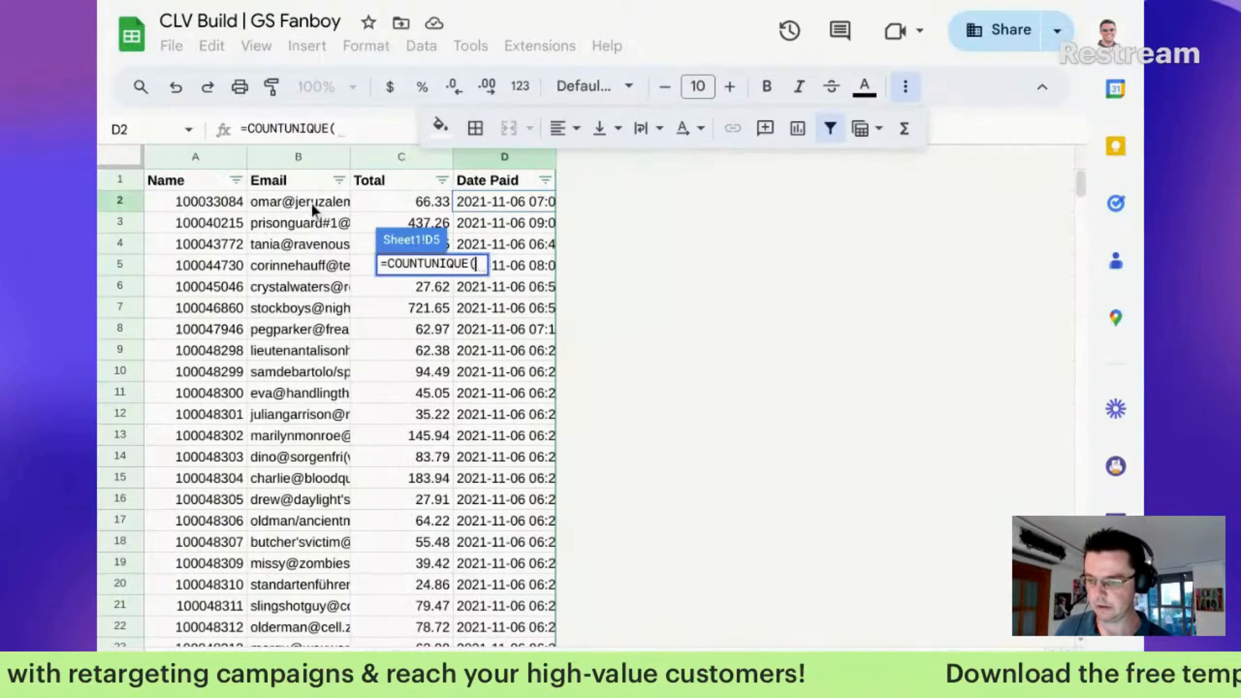
drag(309, 202, 309, 305)
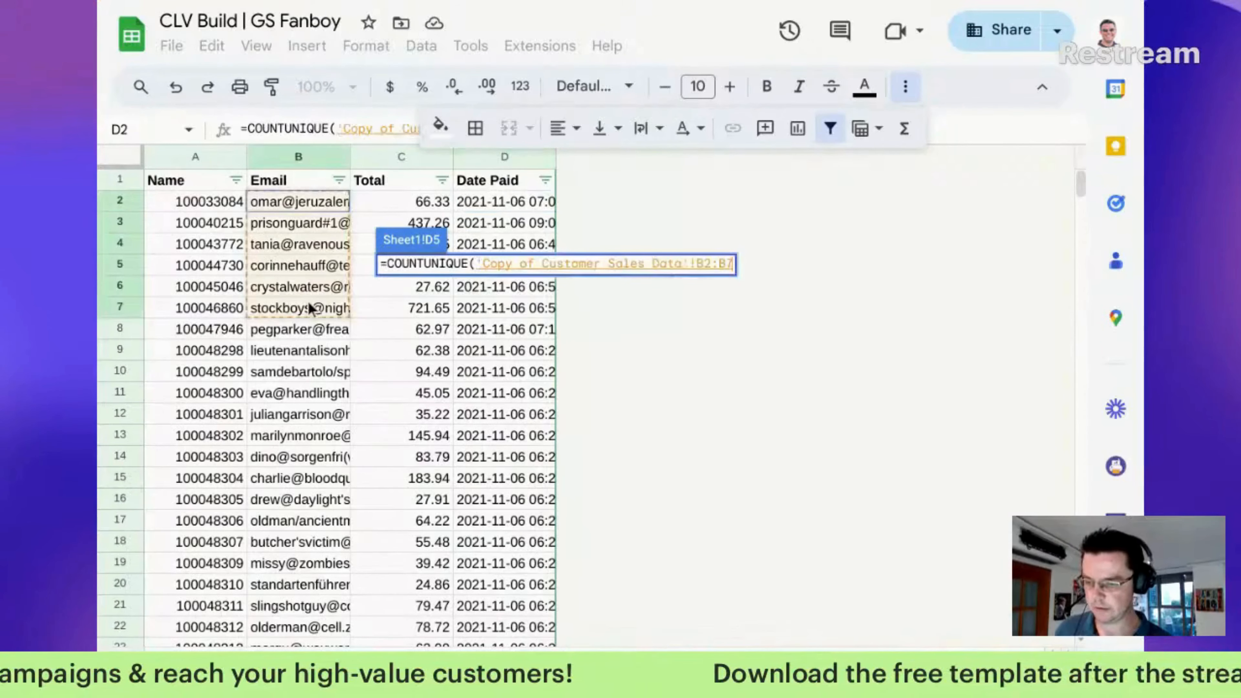
key(BackSpace)
text())
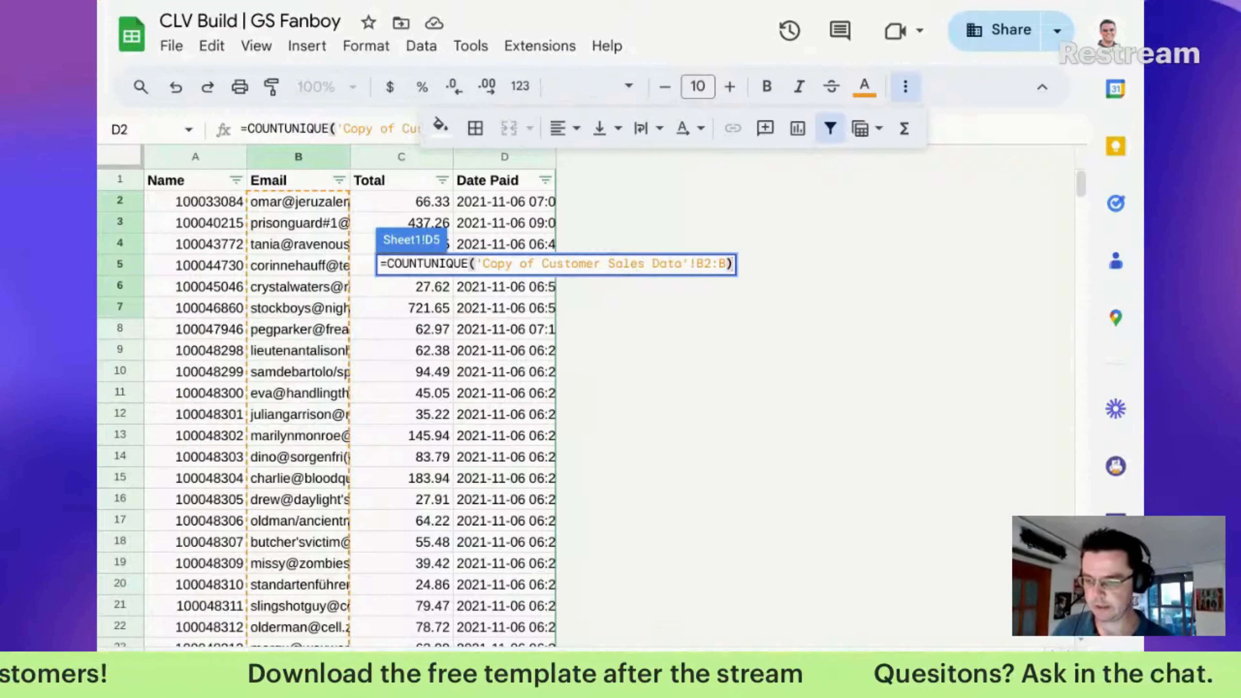
key(Return)
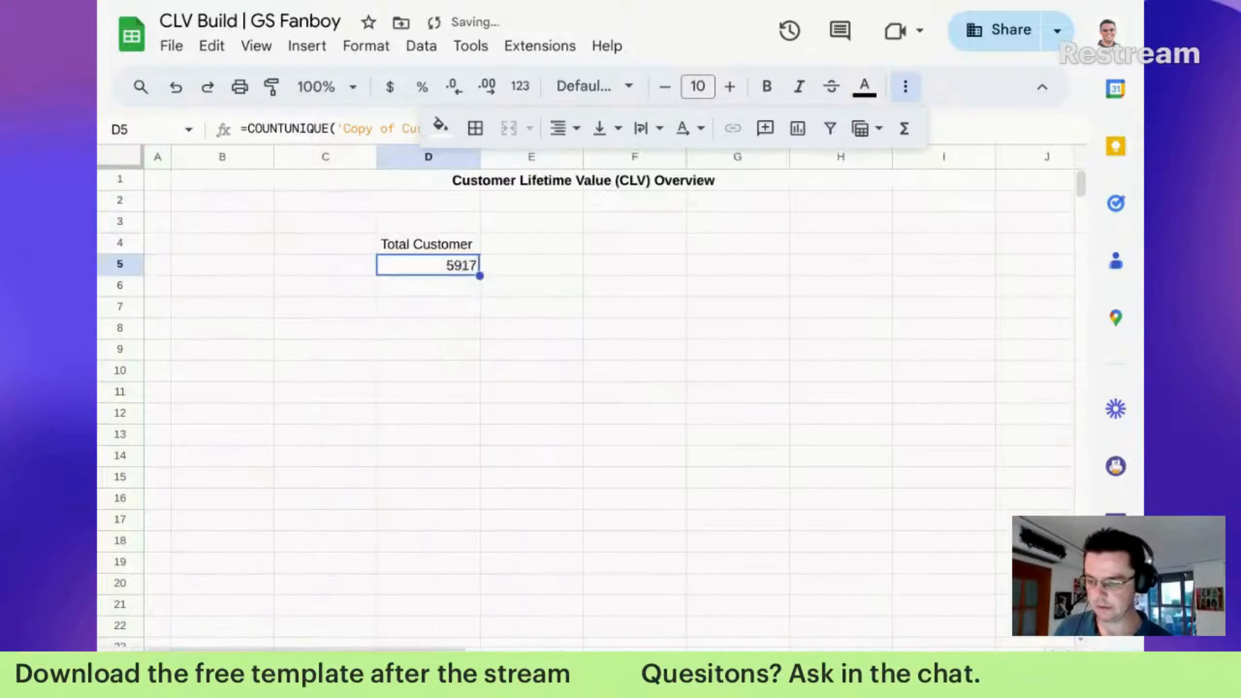
Rename the "Copy of Customer Sales Data" sheet to "Sales Data" and return to the overview sheet
key(alt+Down)
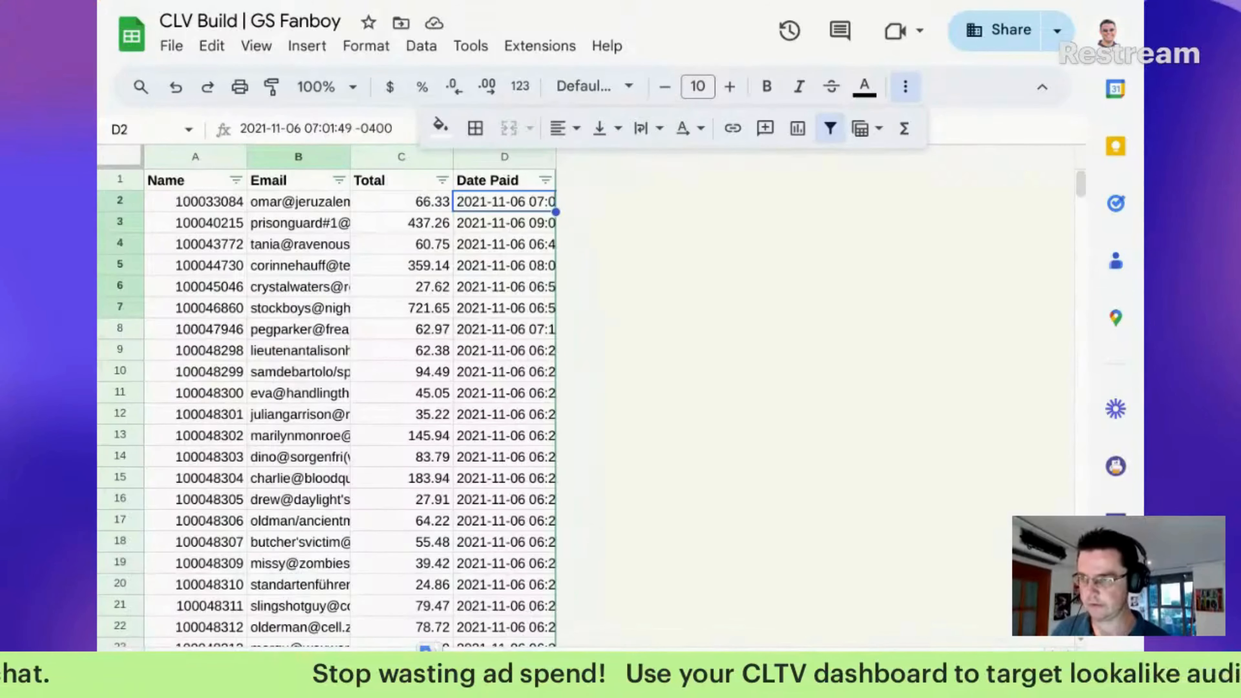
key(Return)
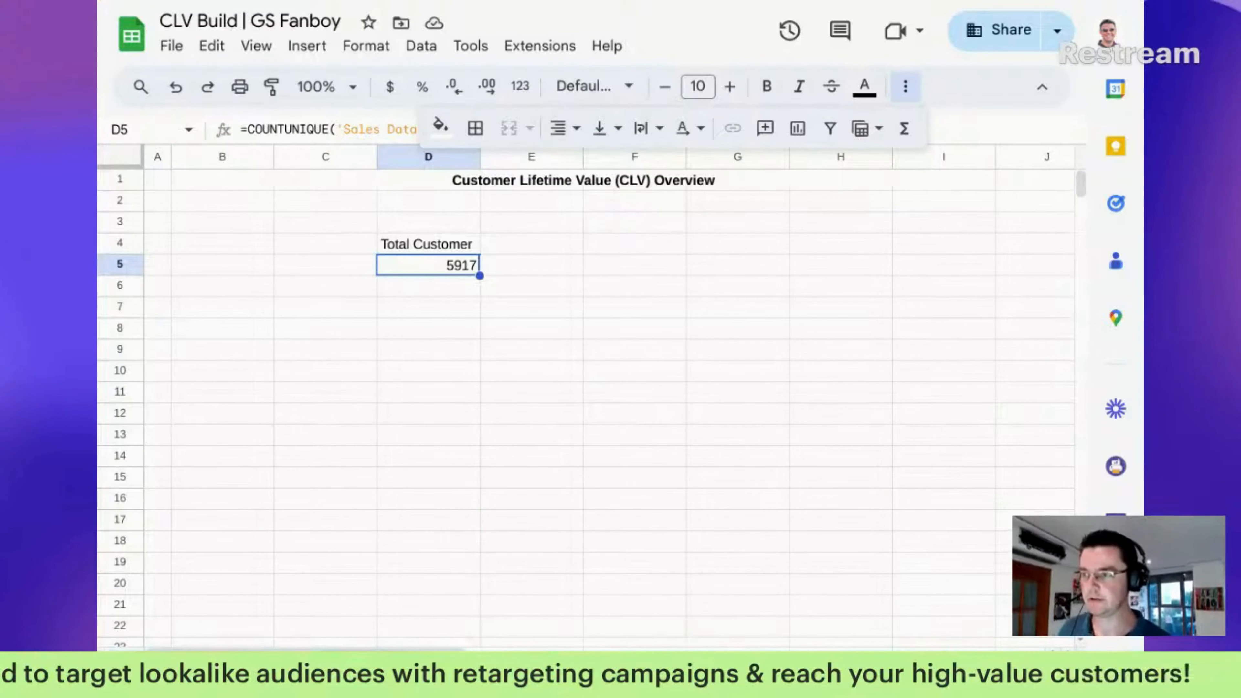
Enter the label "Avg CLV per Customer" in cell F4
click(576, 247)
click(662, 248)
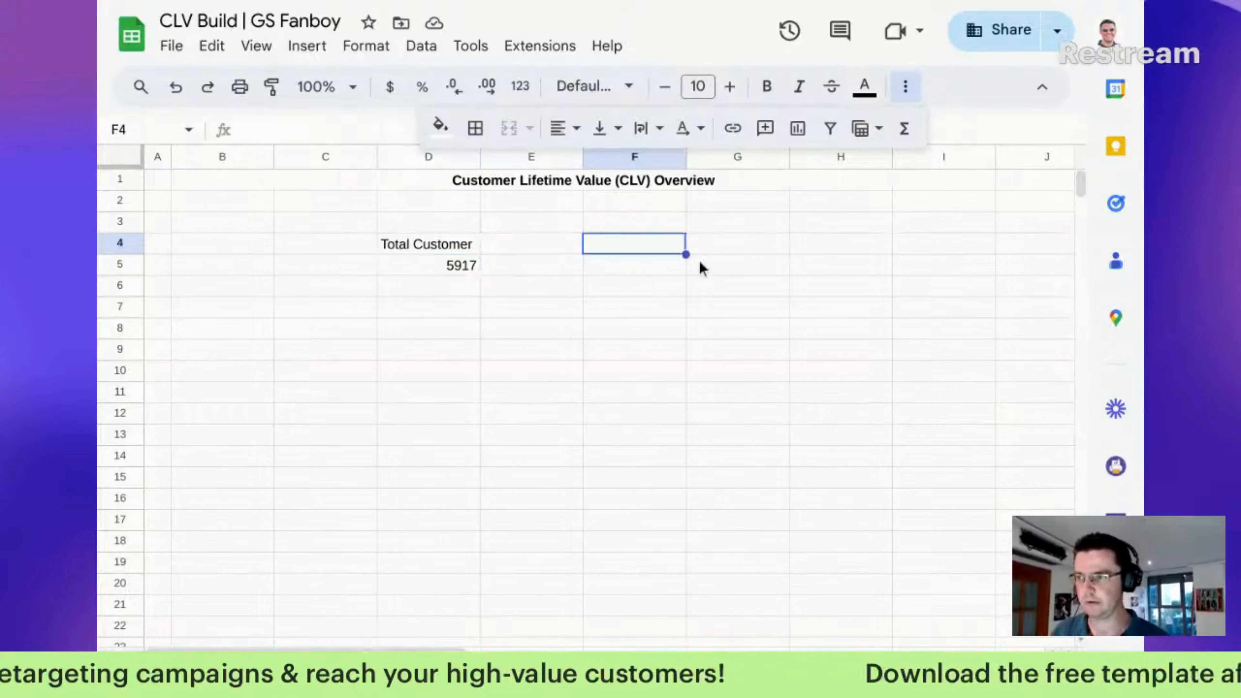
text(Avg)
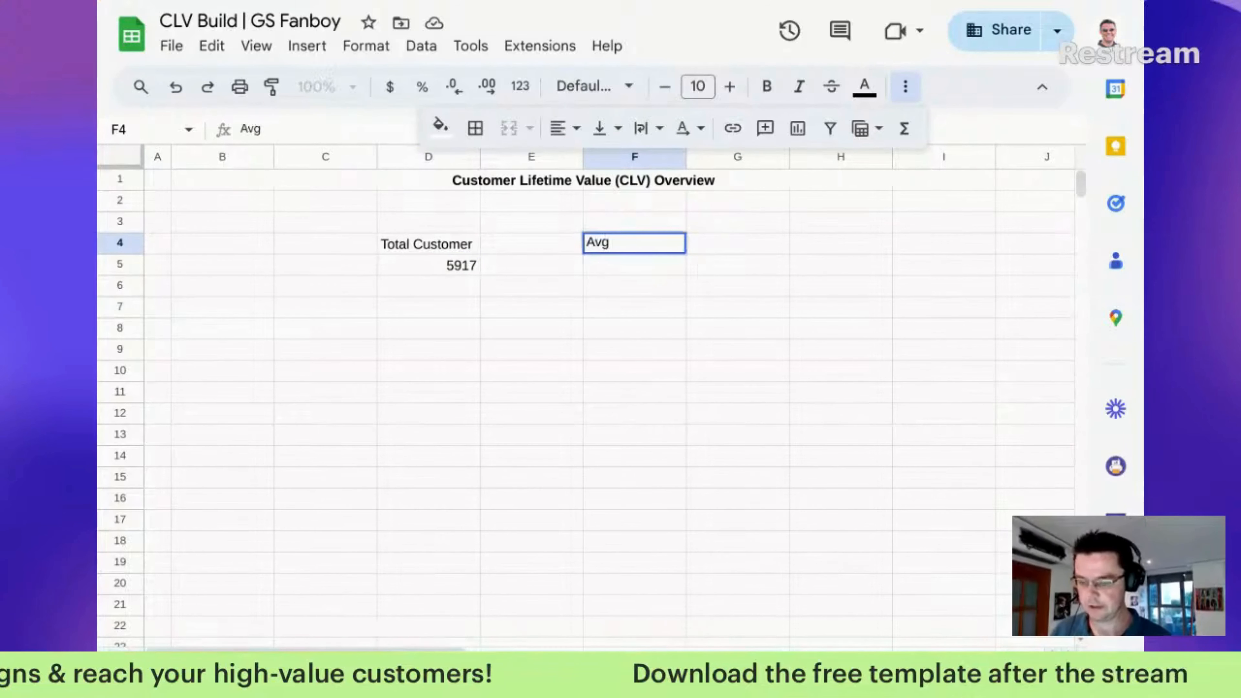
text( CLV per )
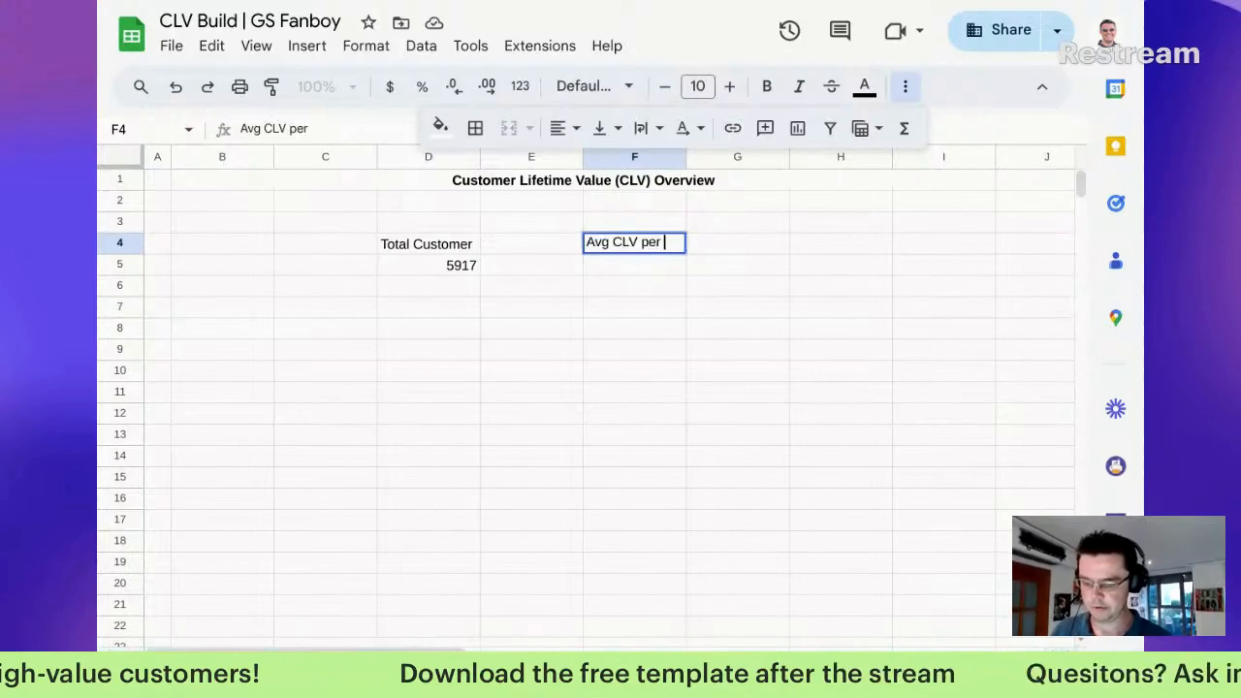
text(Custoemr)
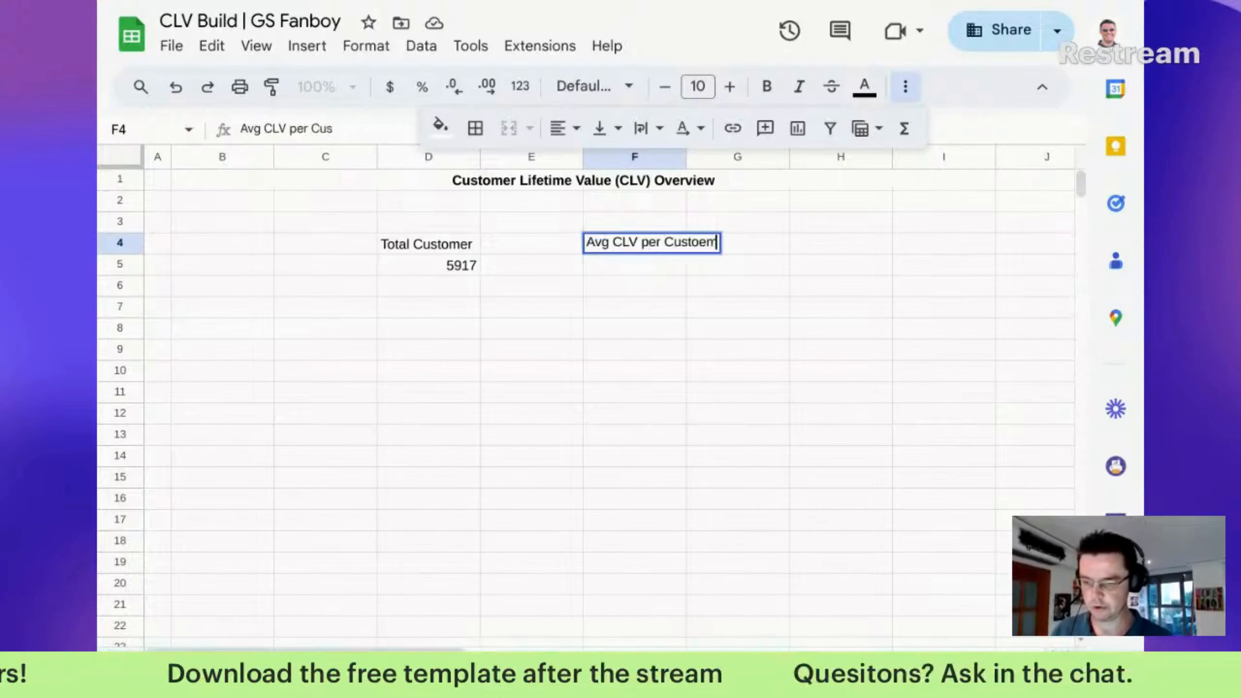
key(BackSpace)
key(BackSpace)
key(BackSpace)
text(mer)
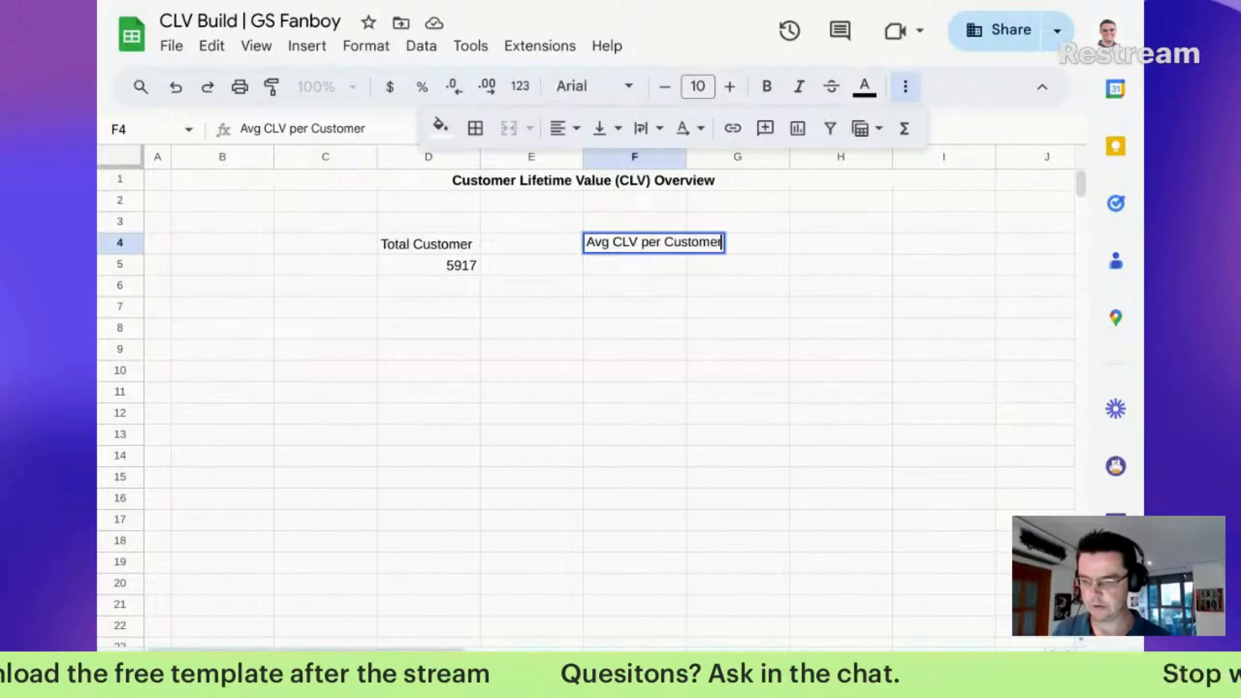
key(Return)
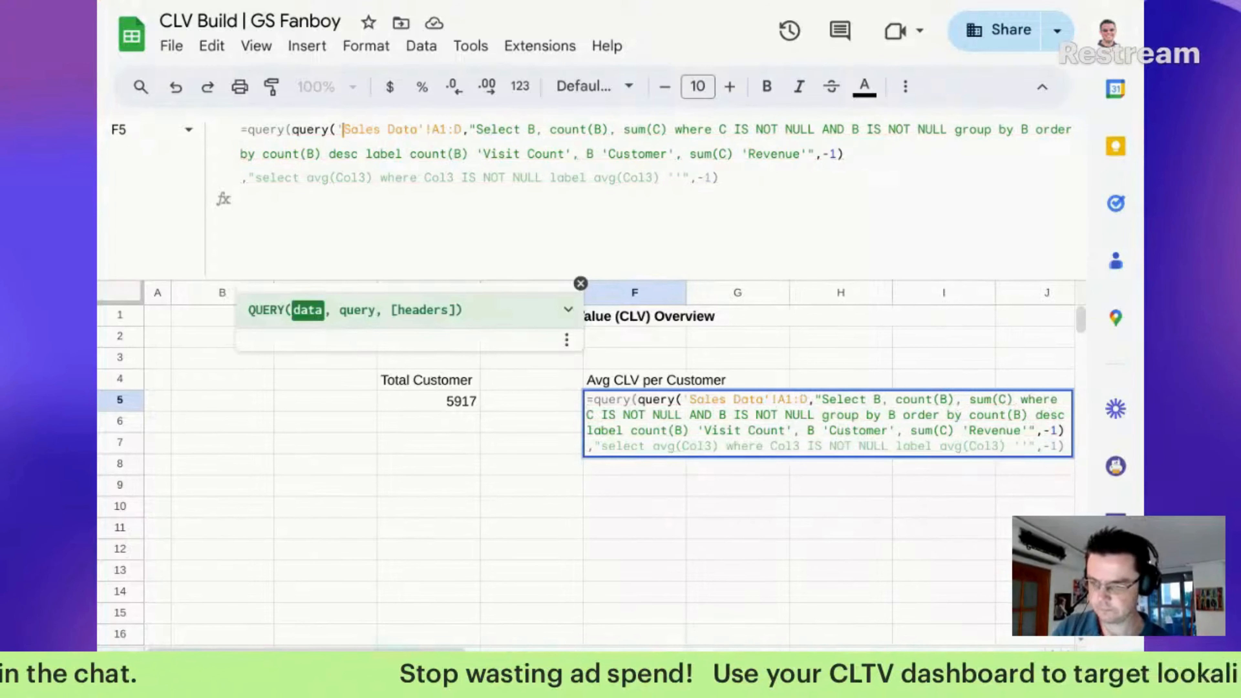
Enter a nested QUERY on 'Sales Data'!A1:D in F5 that averages Col3, the revenue per customer, and format the cell as currency
key(Return)
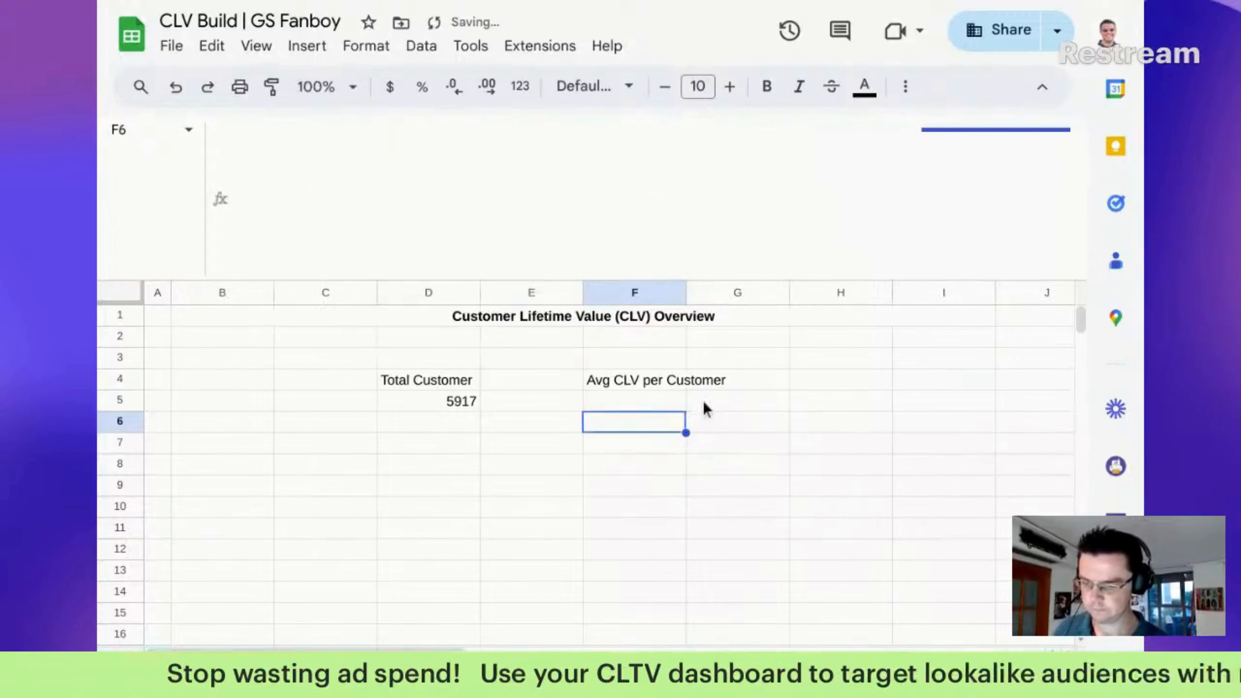
click(679, 406)
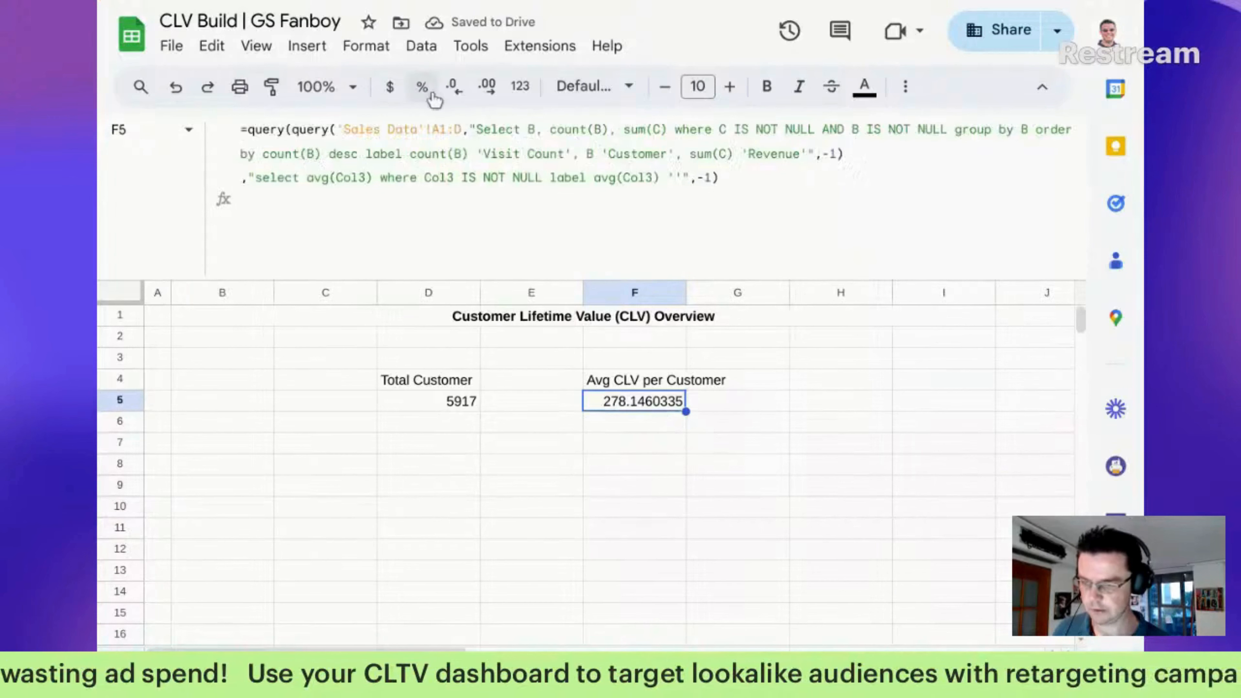
click(390, 87)
click(700, 177)
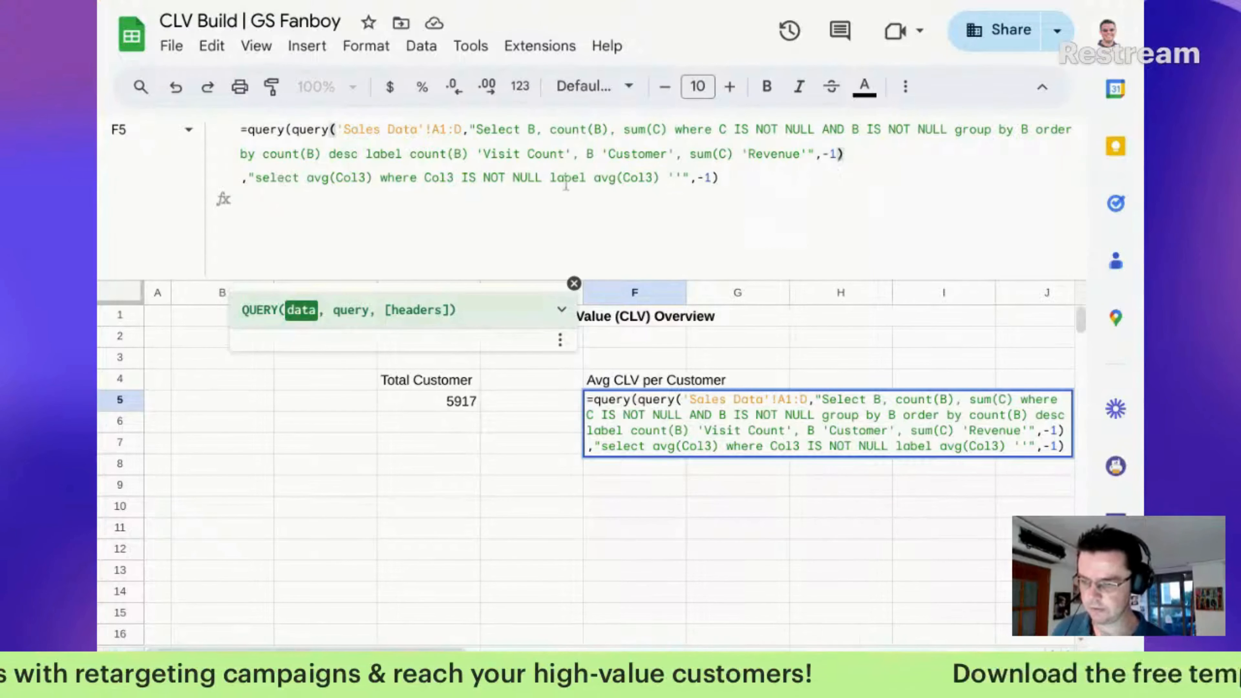
click(777, 364)
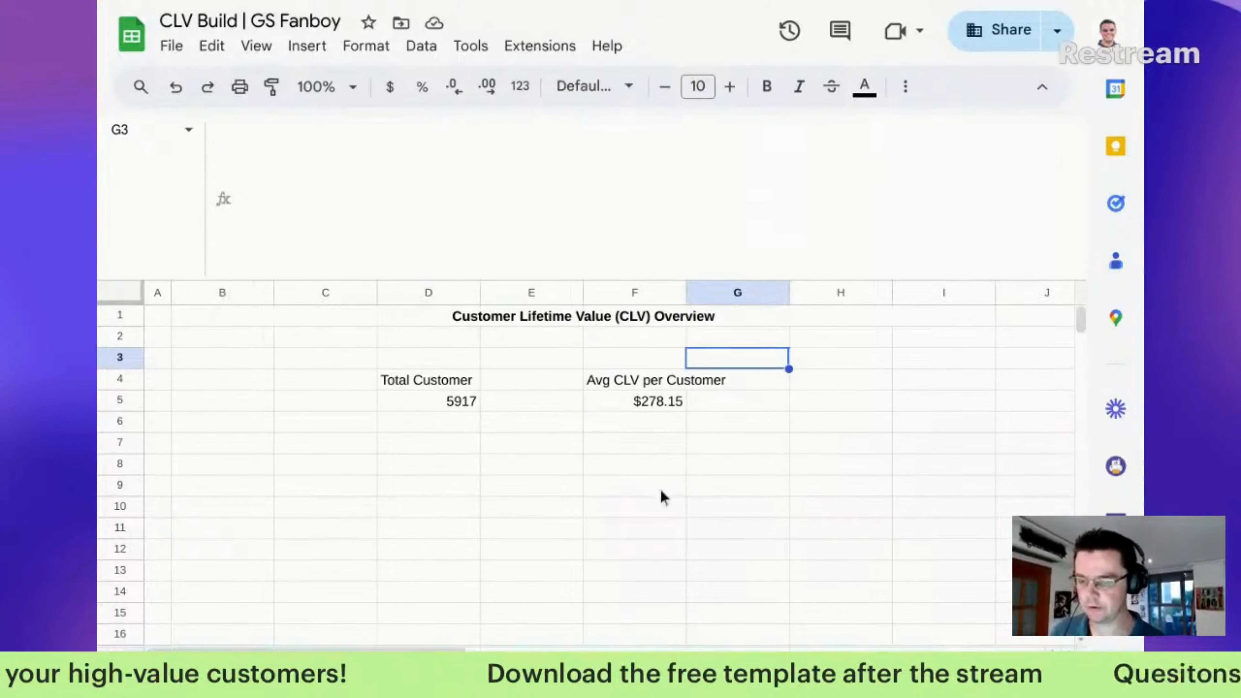
Enter the label "Total Repeat Customers" in cell D7
click(454, 424)
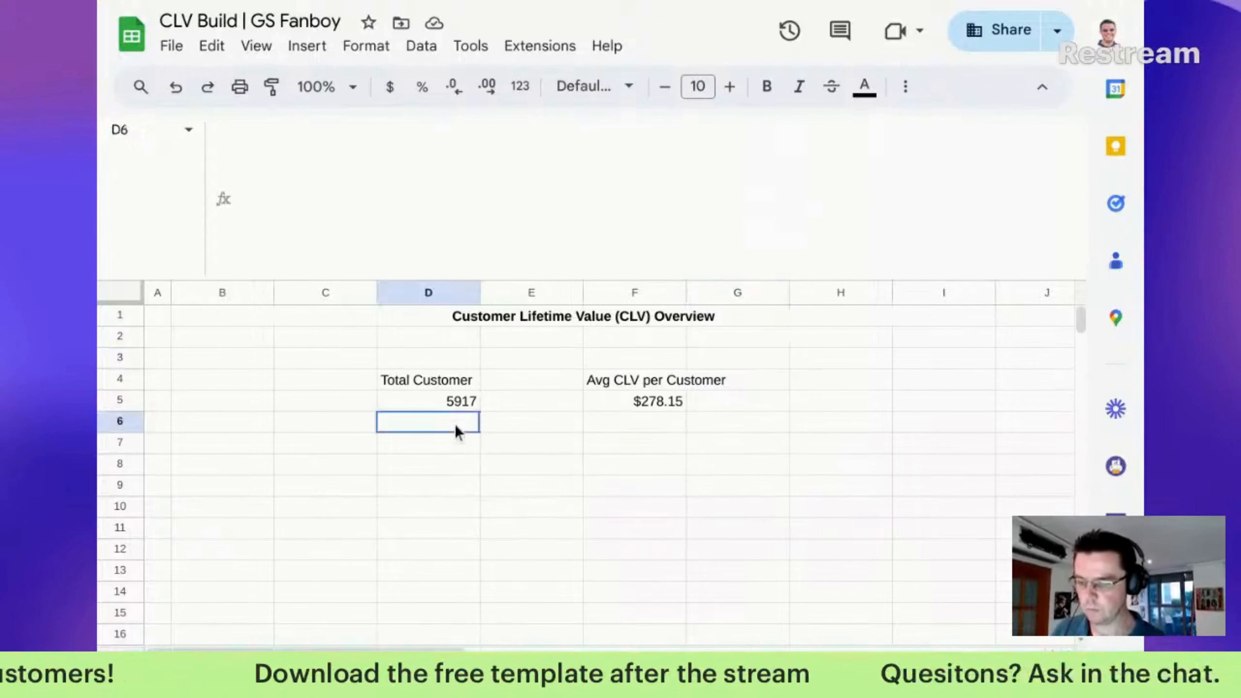
click(430, 443)
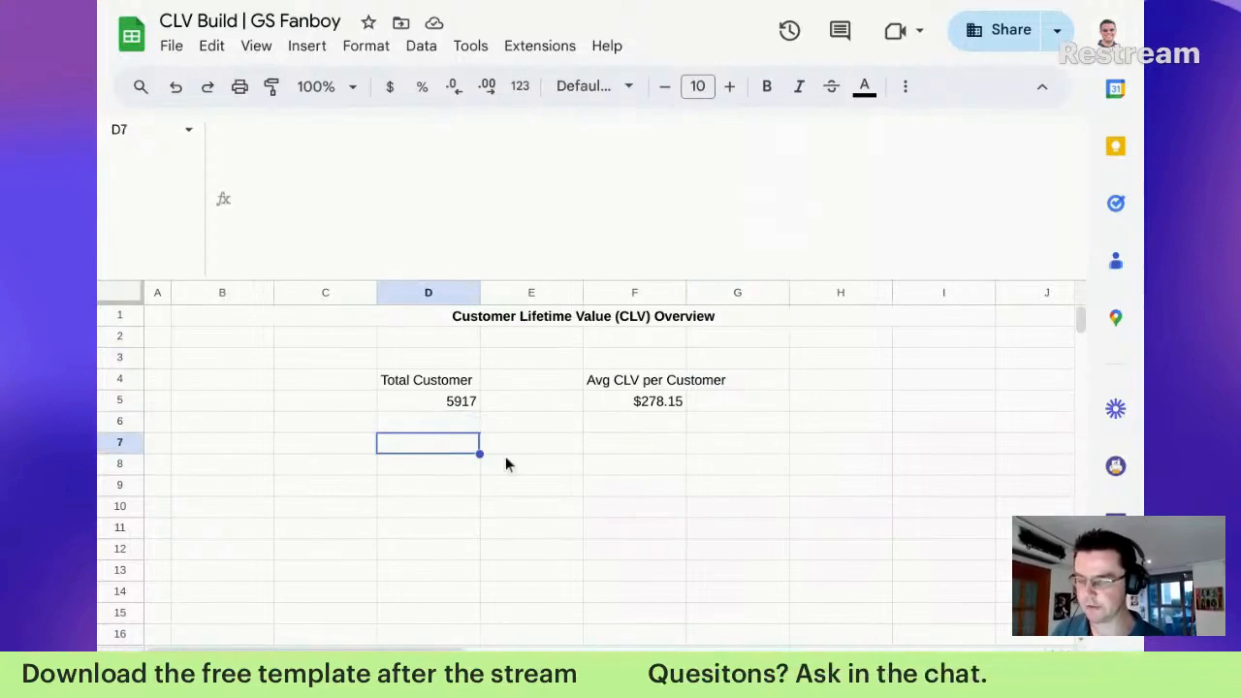
text(Total )
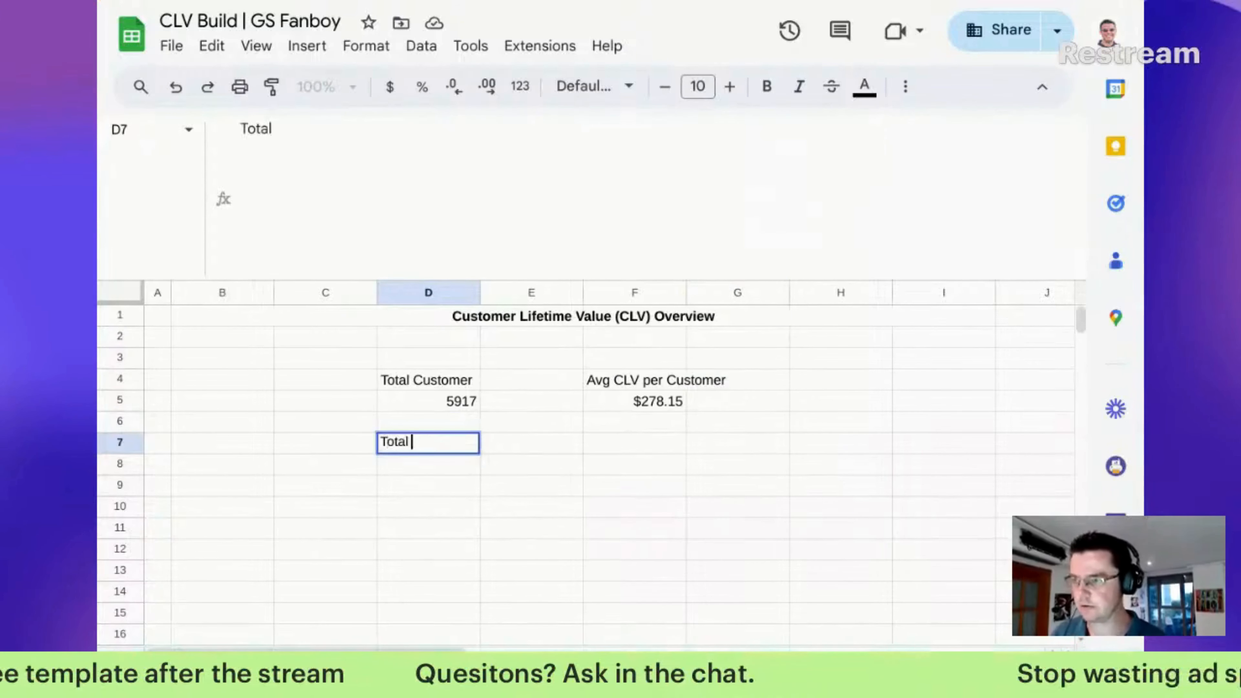
text(Repeact C)
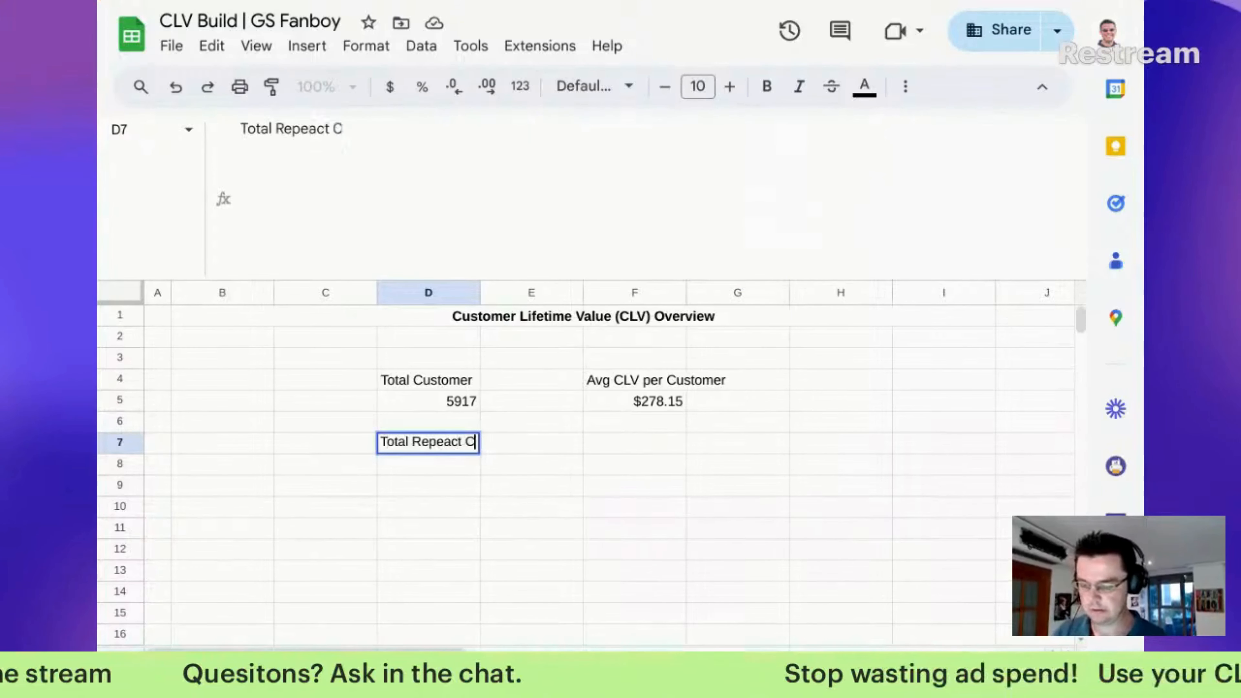
text(ustomers)
key(Return)
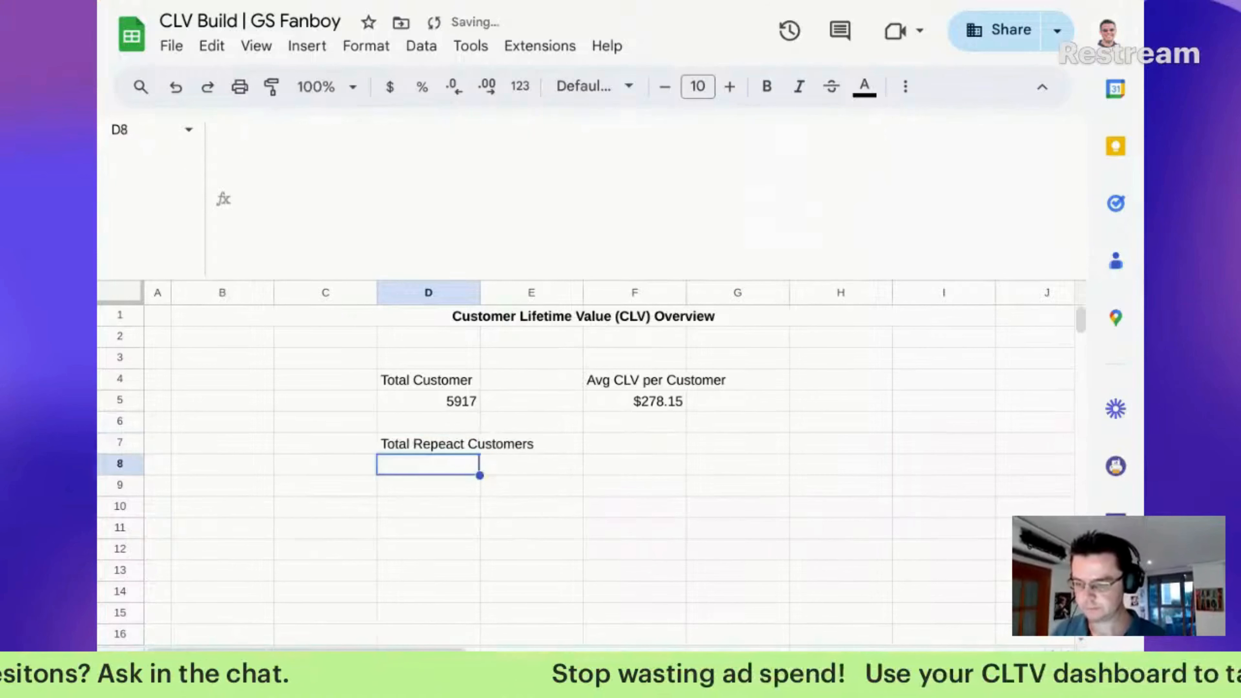
key(Up)
key(F2)
key(Left)
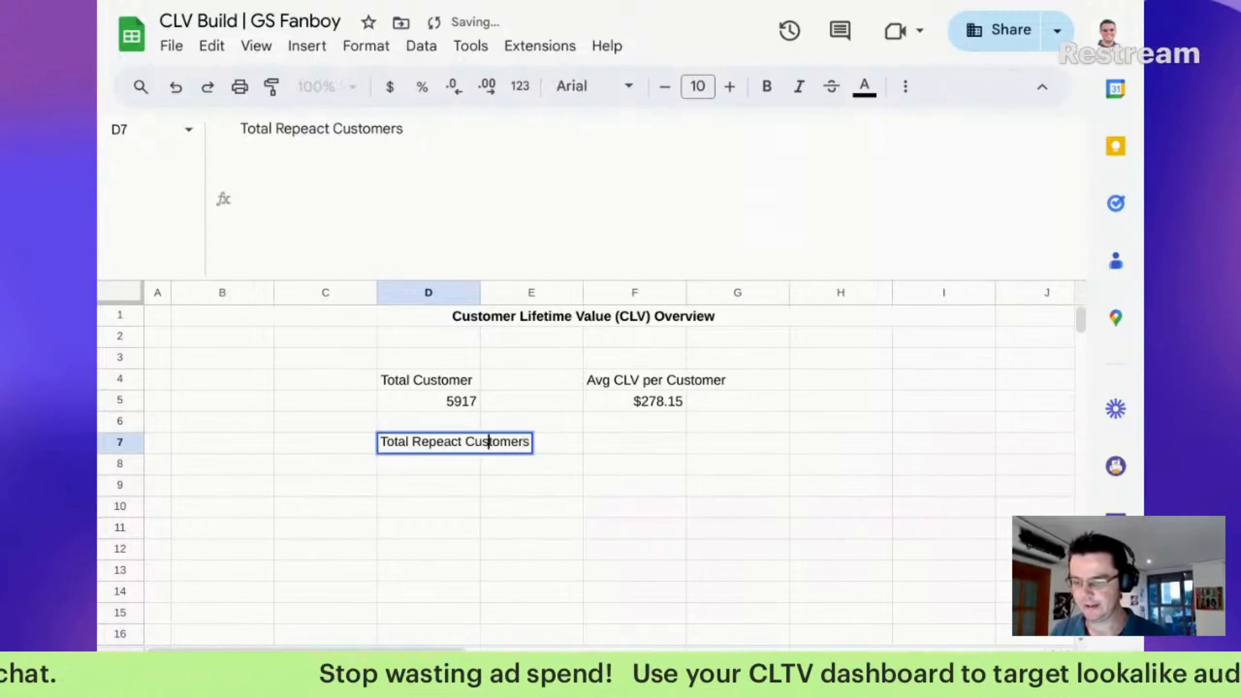
key(Left)
key(Left)
key(Left)
key(Left)
key(Left)
key(BackSpace)
key(Return)
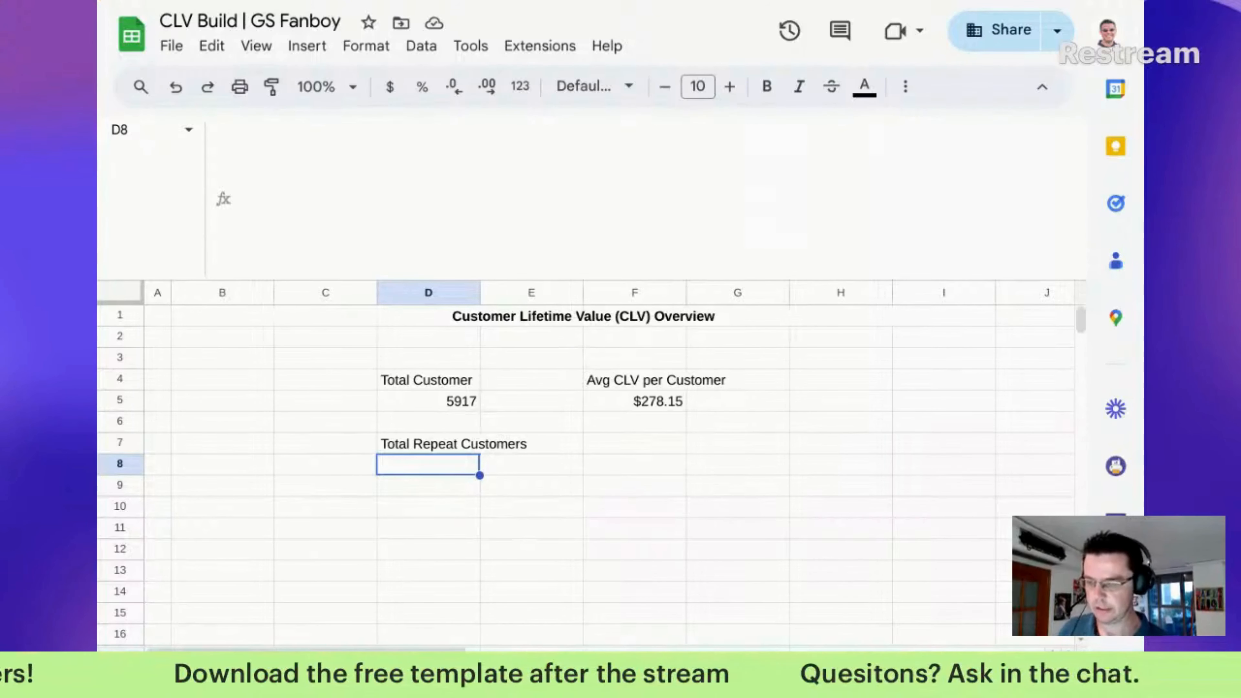
Enter in D8 a nested QUERY counting Col2 where Col2 > 1, divided by COUNTUNIQUE of 'Sales Data'!B2:B
click(410, 150)
text(=query(query('Customer Sales Data'!A1:D,"Select B, count(B), sum(C) where C IS NOT NULL AND B IS NOT NULL group by B order by count(B) desc label count(B) 'Visit Count', B 'Customer', sum(C) 'Revenue'",-1) ,"select count(Col2) where Col3 IS NOT NULL AND Col2 > 1 label count(Col2) ''",-1)/countUNIQUE('Customer Sales Data'!B2:B))
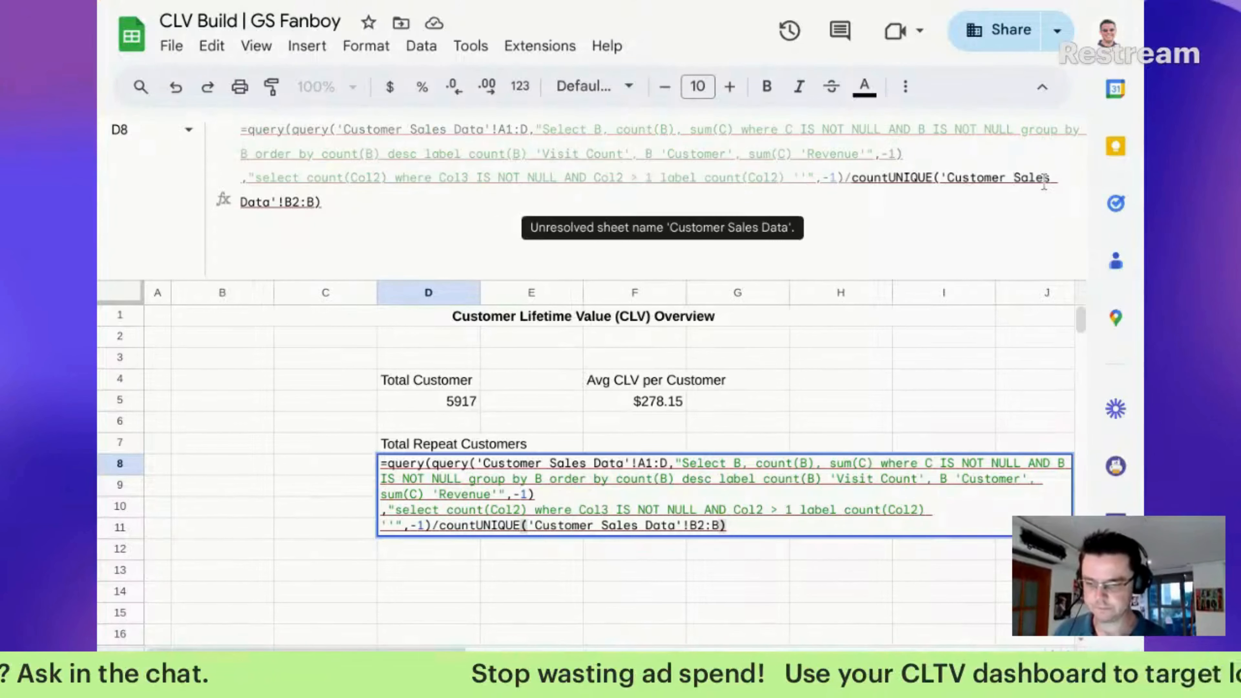
key(BackSpace)
key(BackSpace)
key(BackSpace)
key(BackSpace)
key(BackSpace)
key(BackSpace)
key(BackSpace)
key(BackSpace)
key(BackSpace)
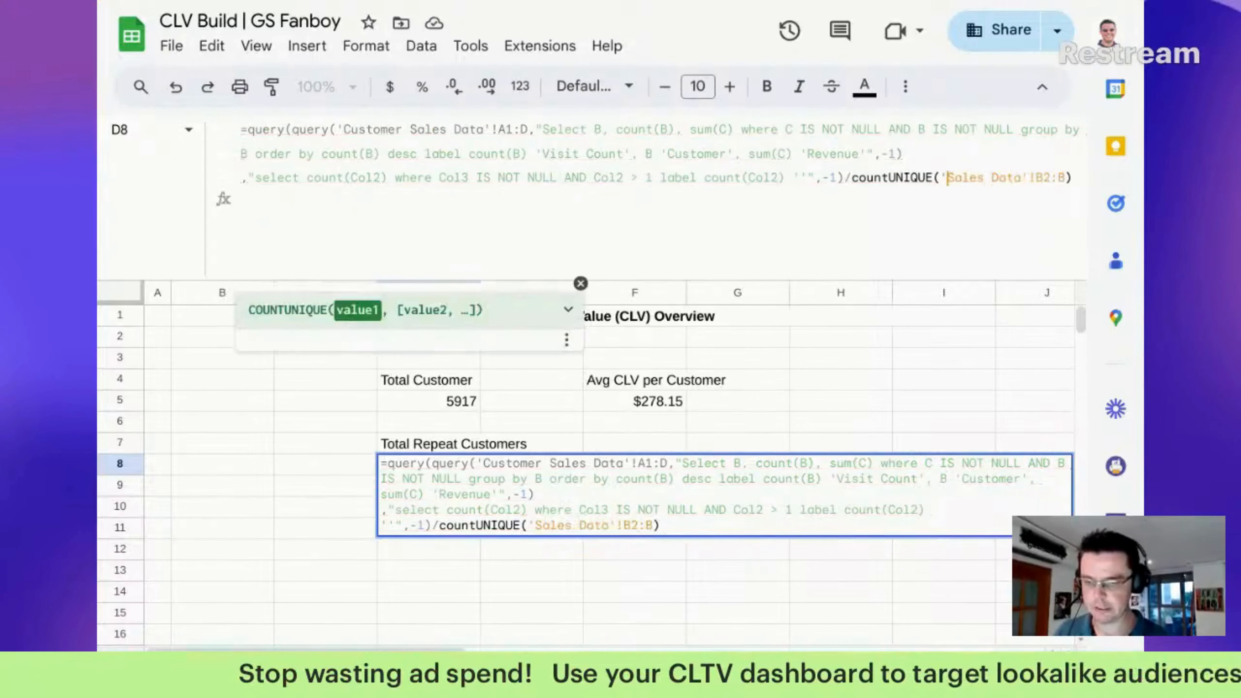
Change the inner query's source range in the D8 formula to 'Sales Data'!A1:D
key(Up)
key(Up)
key(Up)
key(Right)
key(Right)
key(Right)
key(Right)
key(Right)
key(Right)
key(Right)
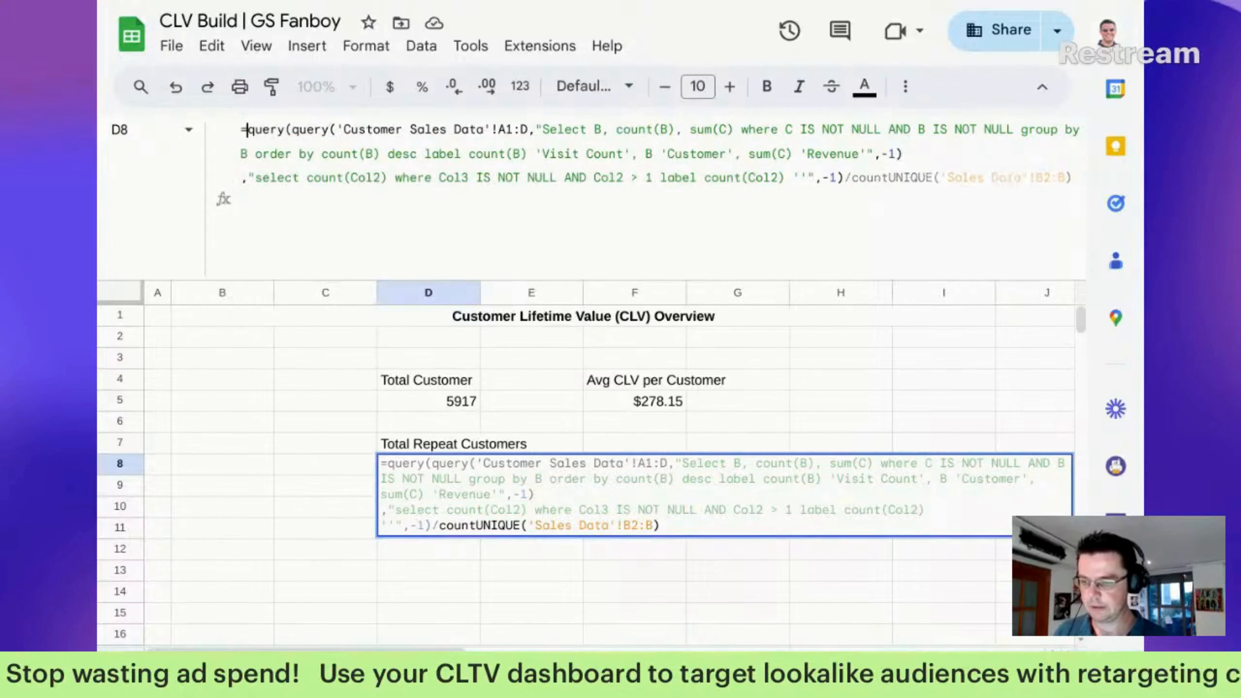
key(Right)
key(Right)
key(Right)
key(Right)
key(Right)
key(Right)
key(Right)
key(Right)
key(Right)
key(Right)
key(Right)
key(Right)
key(Right)
key(Right)
key(Right)
key(Right)
key(Right)
key(Right)
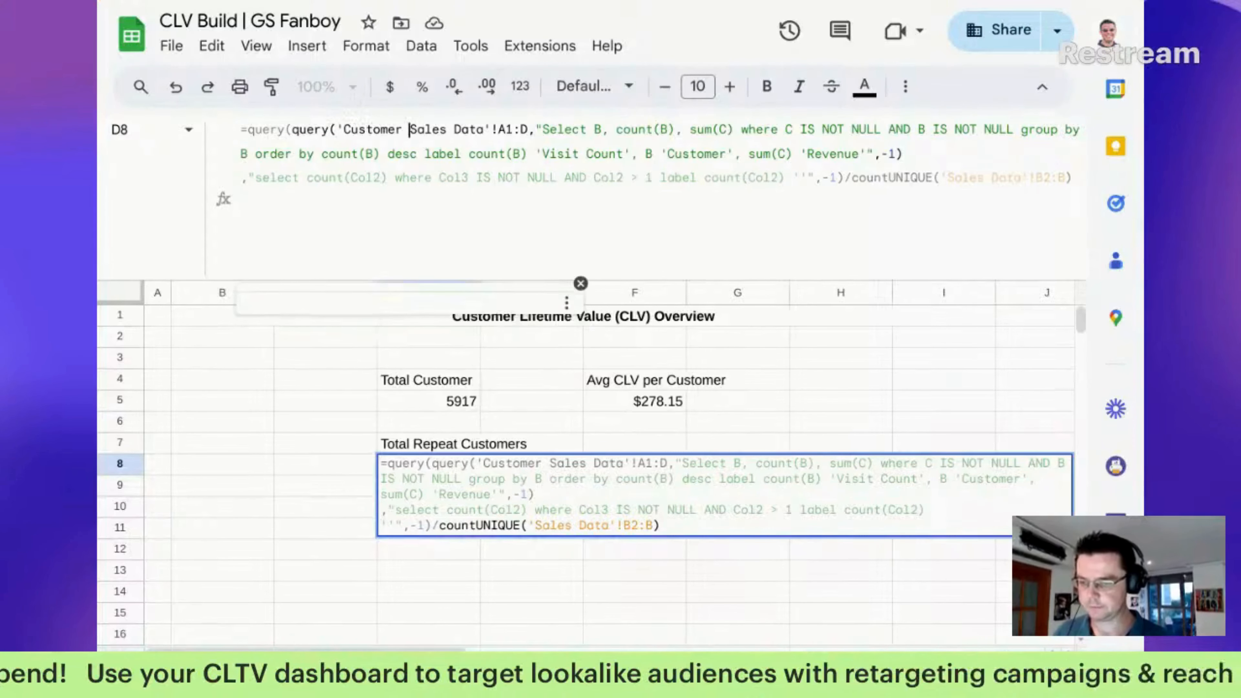
key(BackSpace)
key(BackSpace)
key(BackSpace)
key(BackSpace)
key(BackSpace)
key(BackSpace)
key(BackSpace)
key(BackSpace)
key(BackSpace)
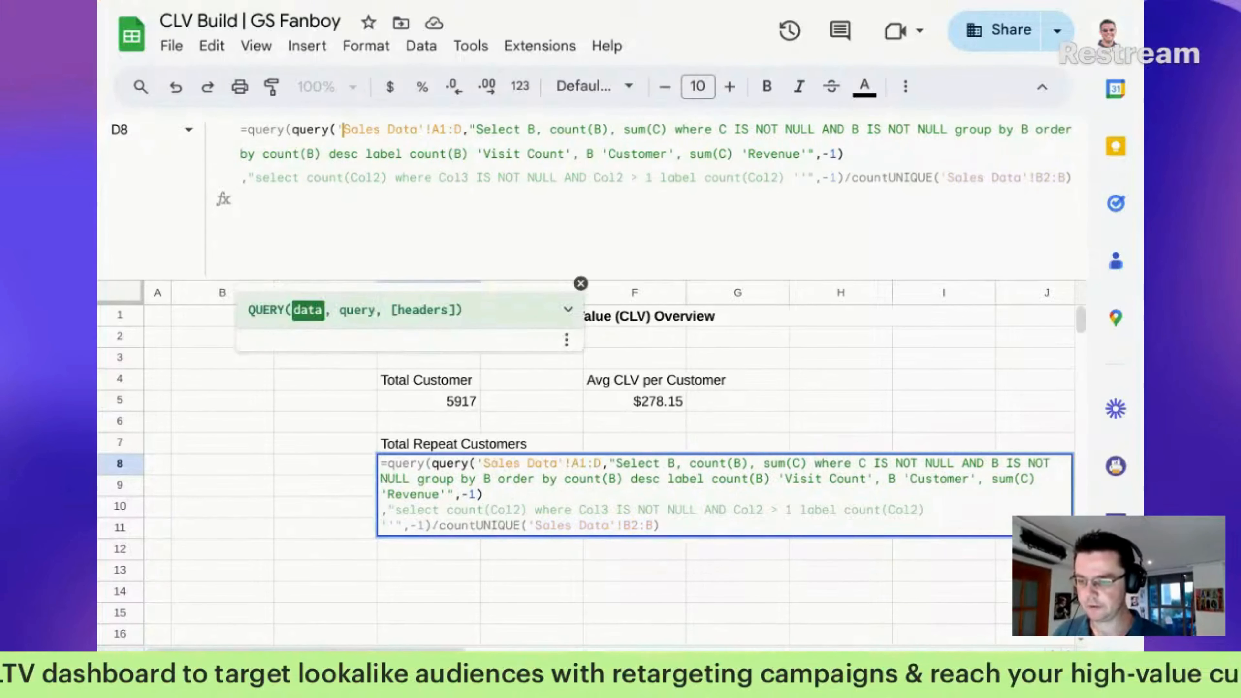
Review the query text in the D8 formula, from the inner grouping to the outer query's Col2 > 1 condition
key(Right)
key(Right)
key(Right)
key(Right)
key(Right)
key(Right)
key(Right)
key(Right)
key(Right)
key(Right)
key(Right)
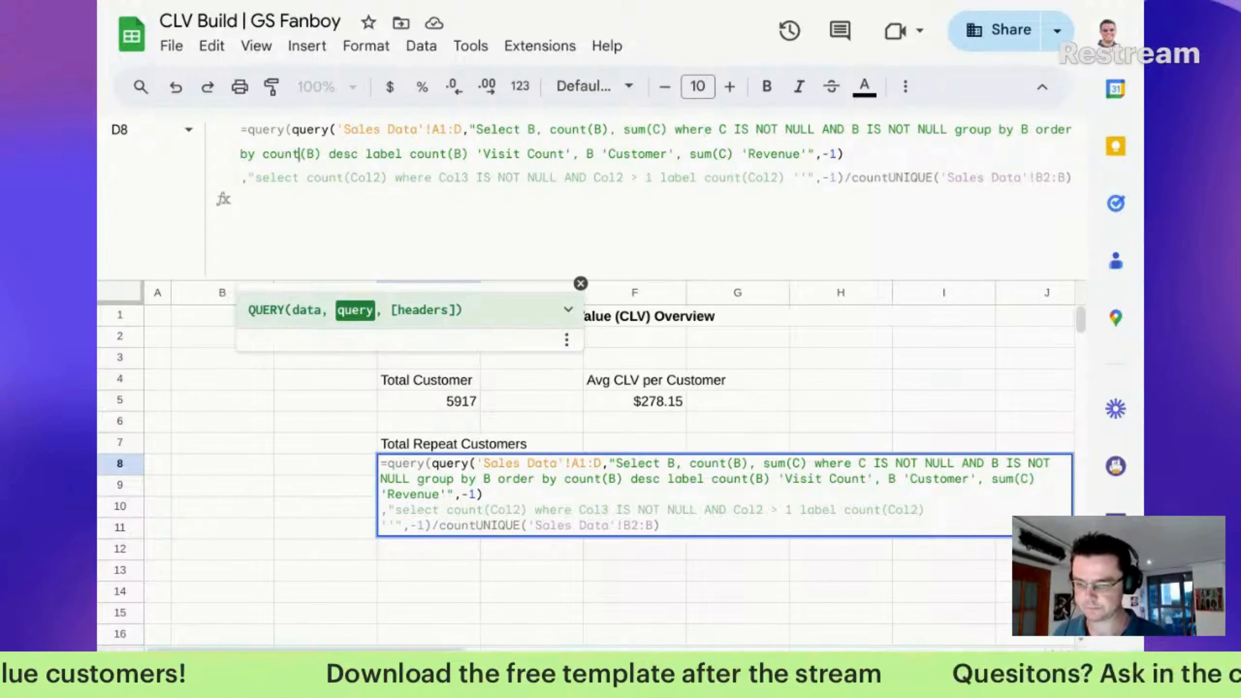
click(387, 178)
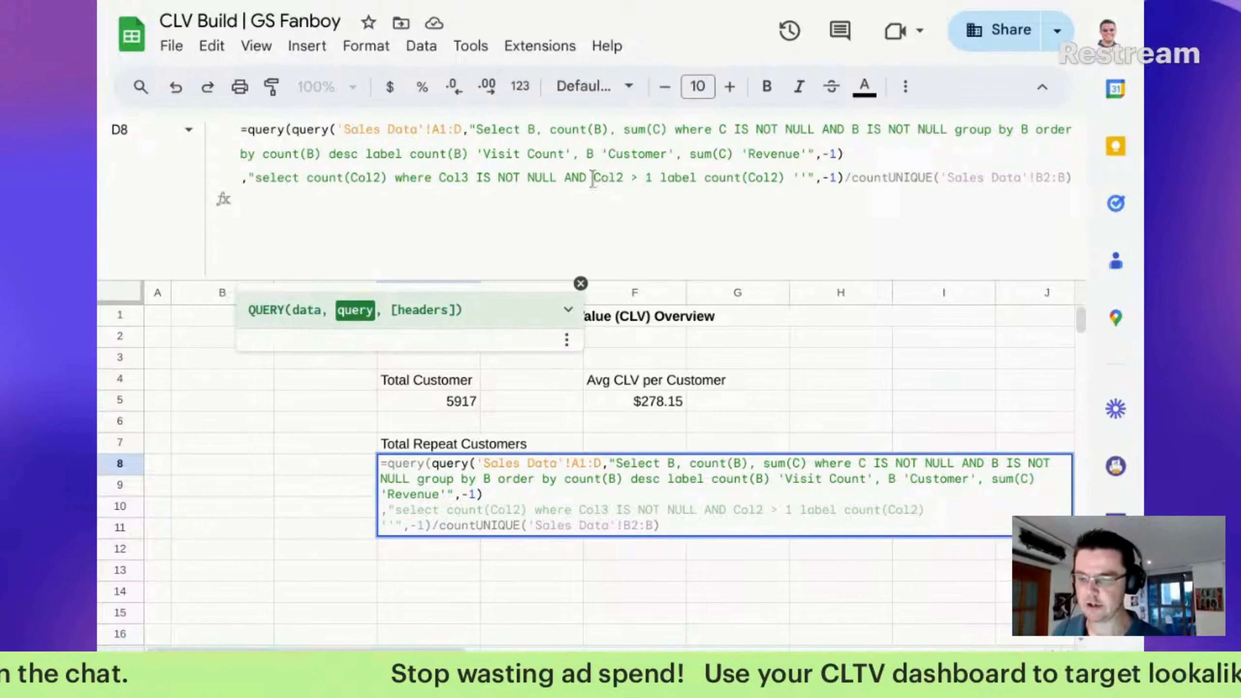
drag(592, 178, 652, 179)
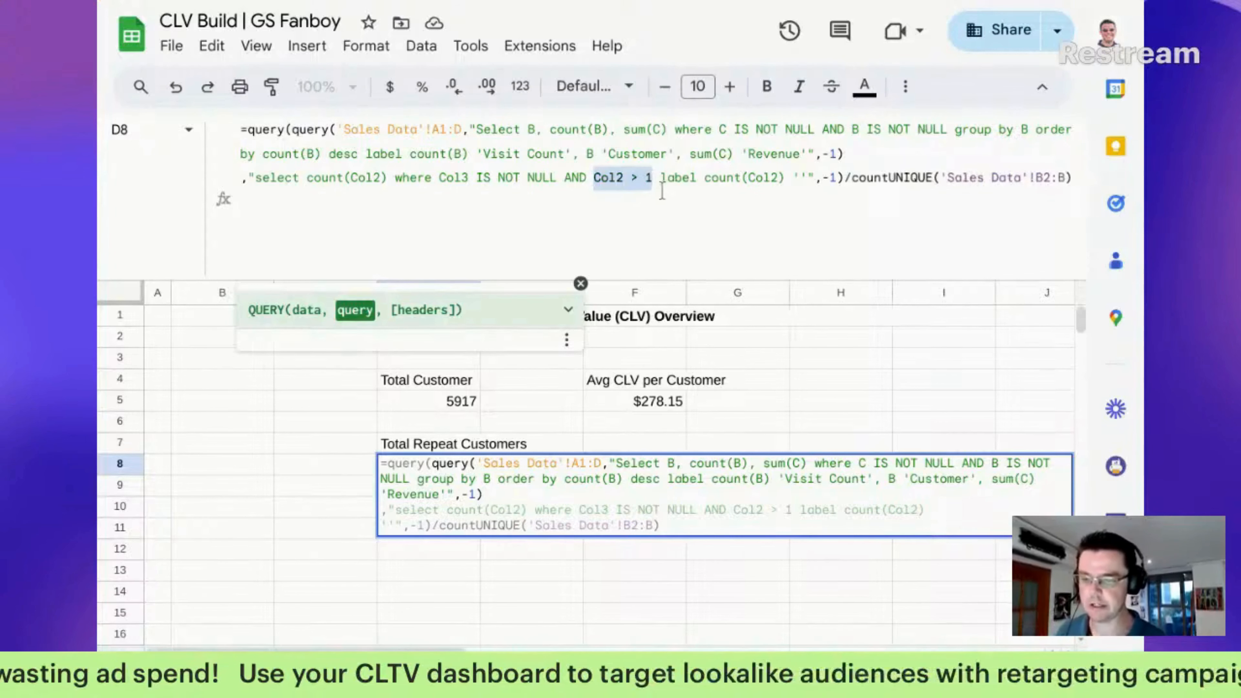
Examine the count(Col2) selection and the COUNTUNIQUE('Sales Data'!B2:B) divisor in the D8 formula
click(728, 183)
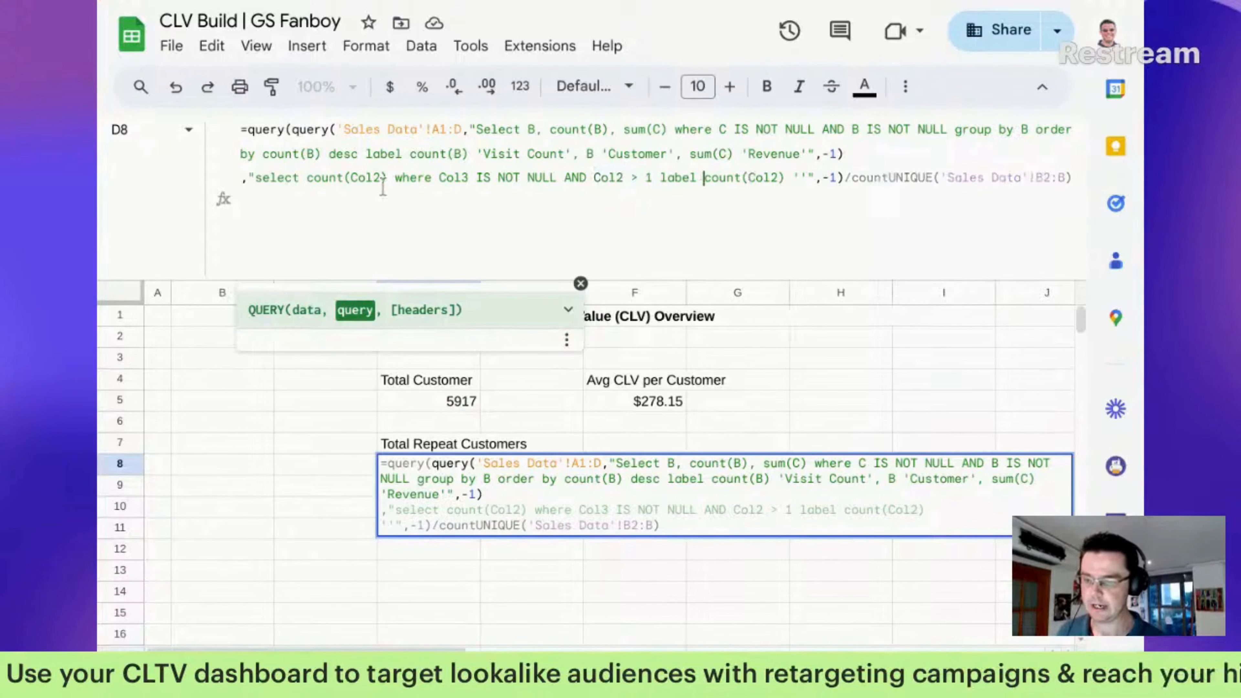
drag(321, 181, 380, 188)
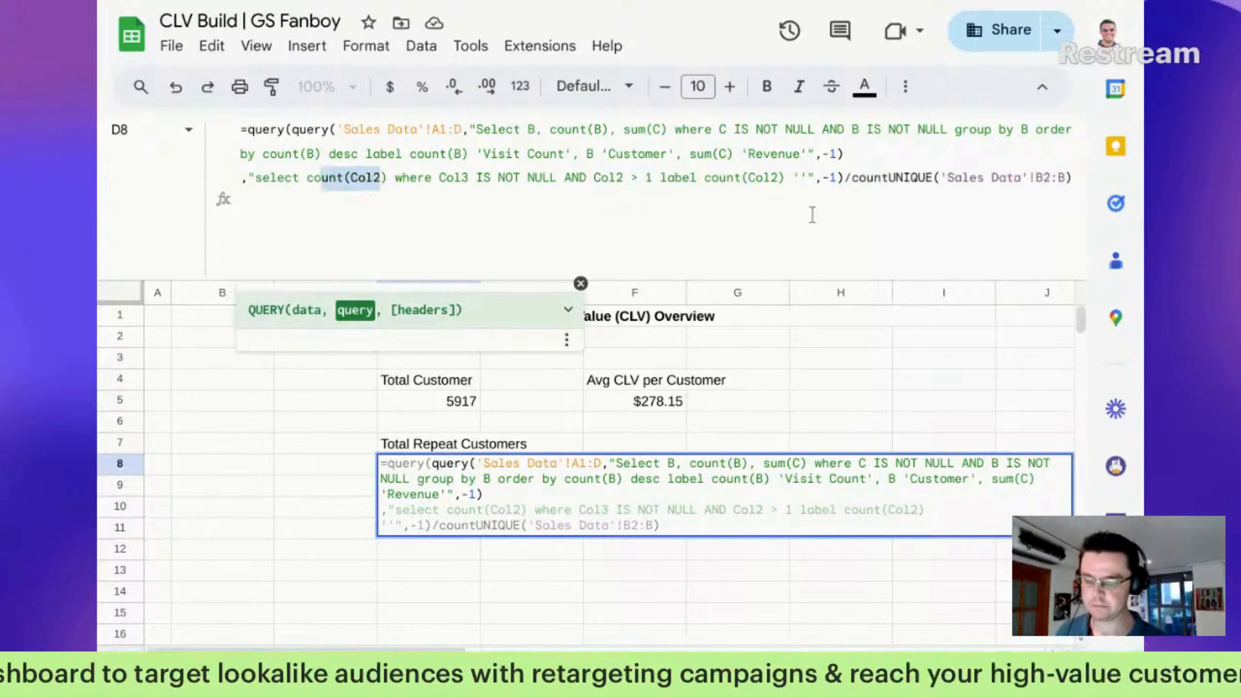
drag(792, 181, 999, 179)
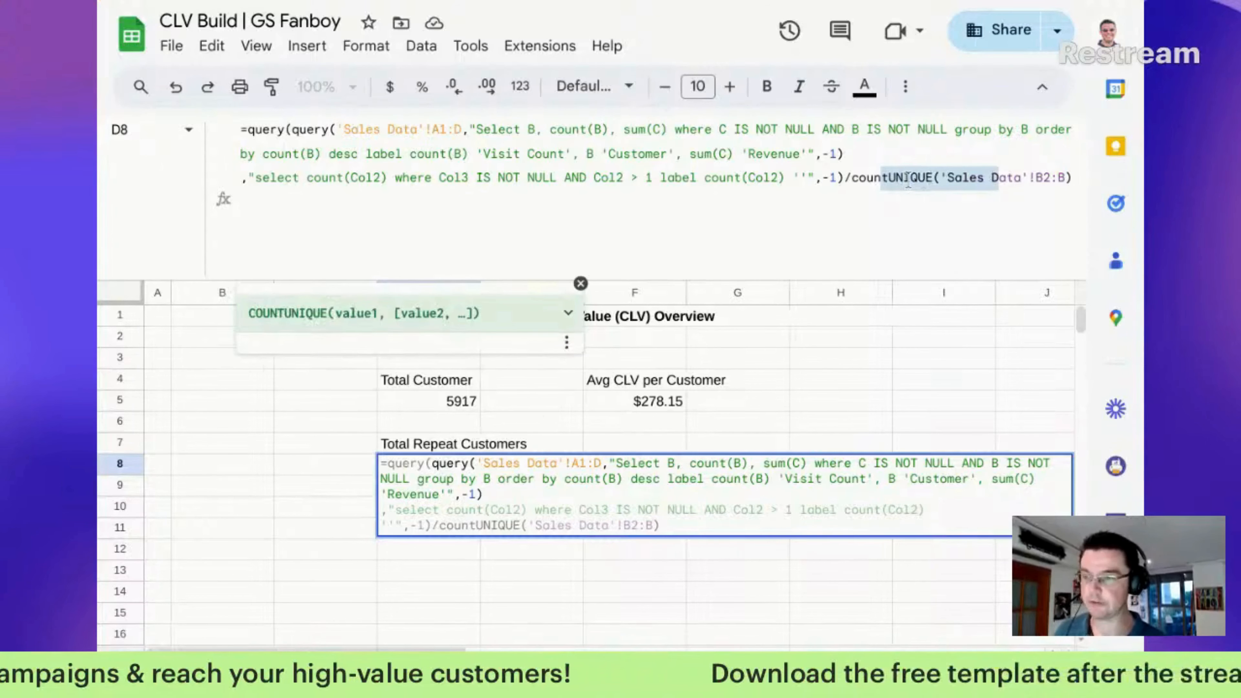
click(872, 179)
drag(852, 179, 1074, 195)
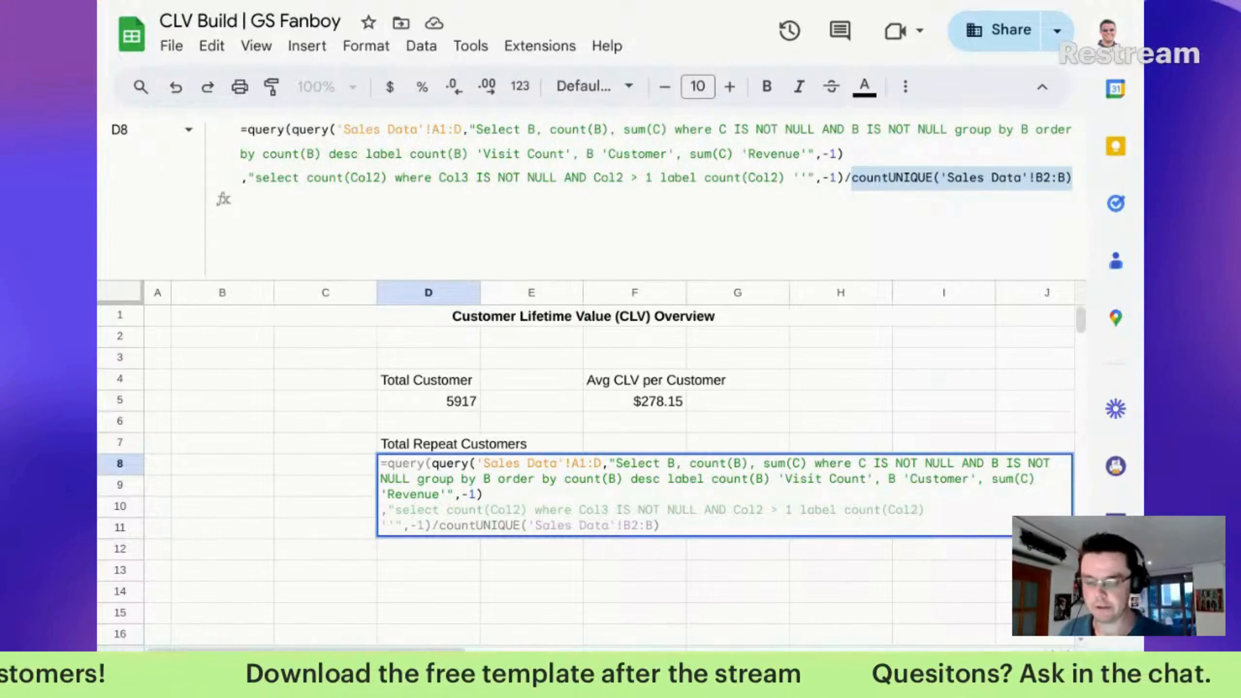
Commit the D8 formula and format the Total Repeat Customers value as a percentage
key(Return)
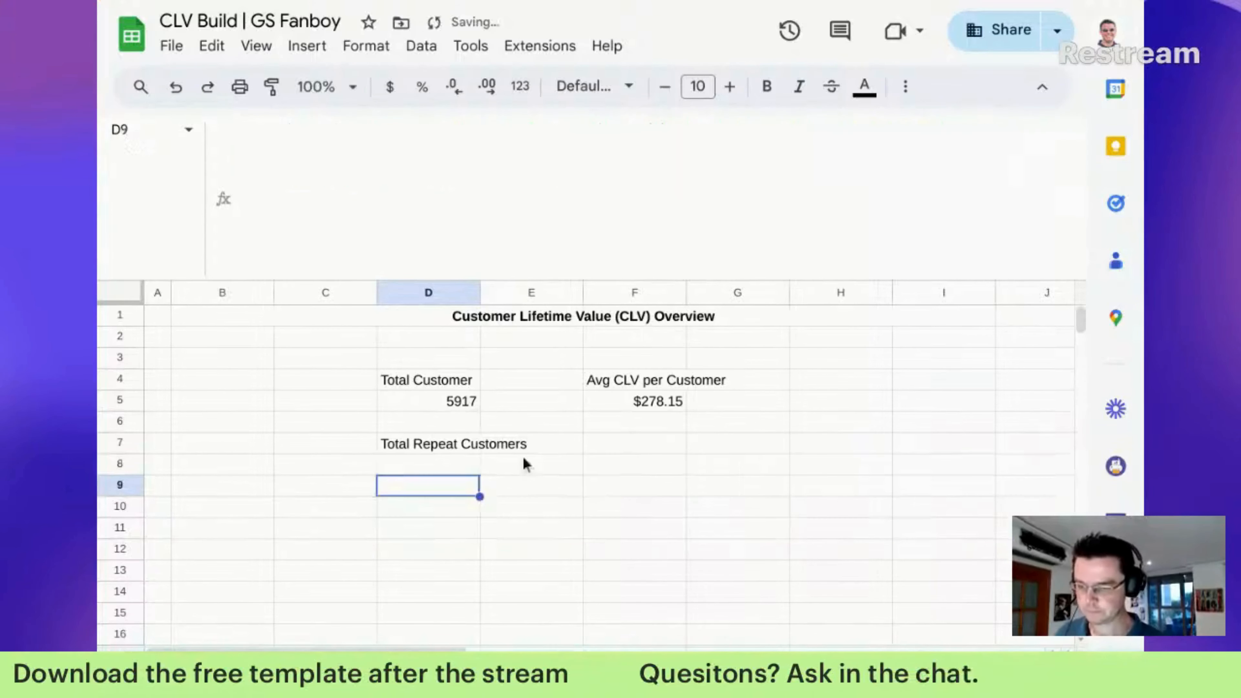
click(438, 465)
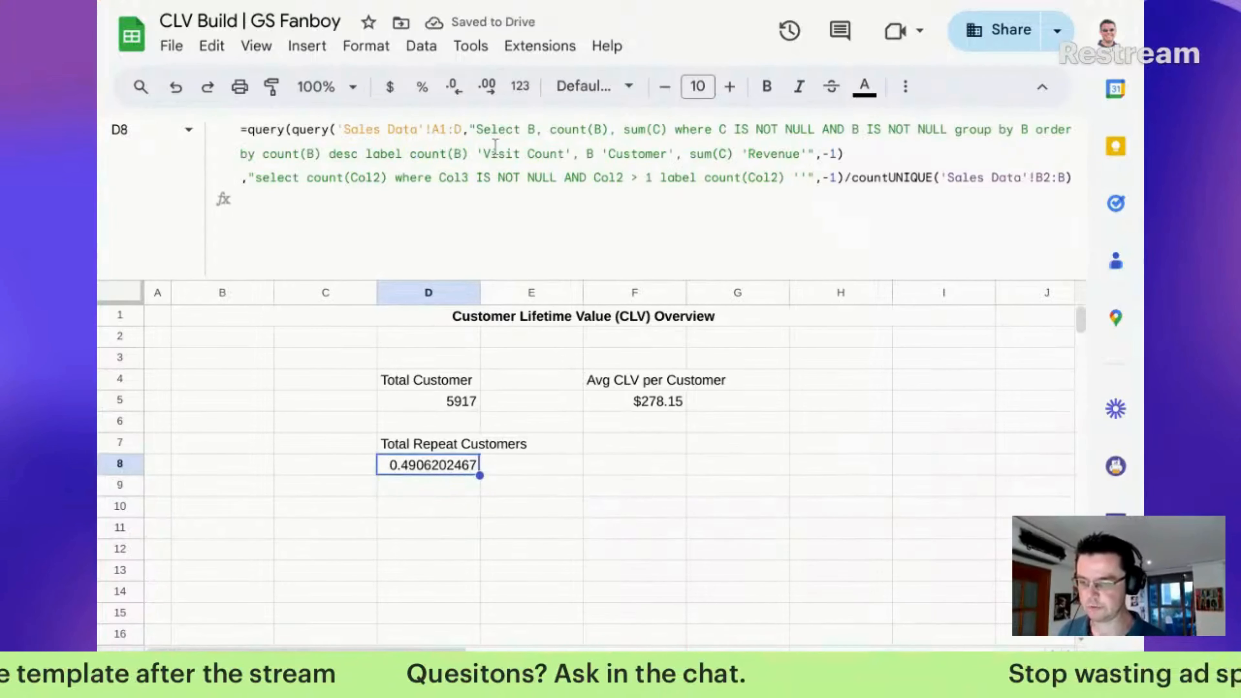
click(429, 96)
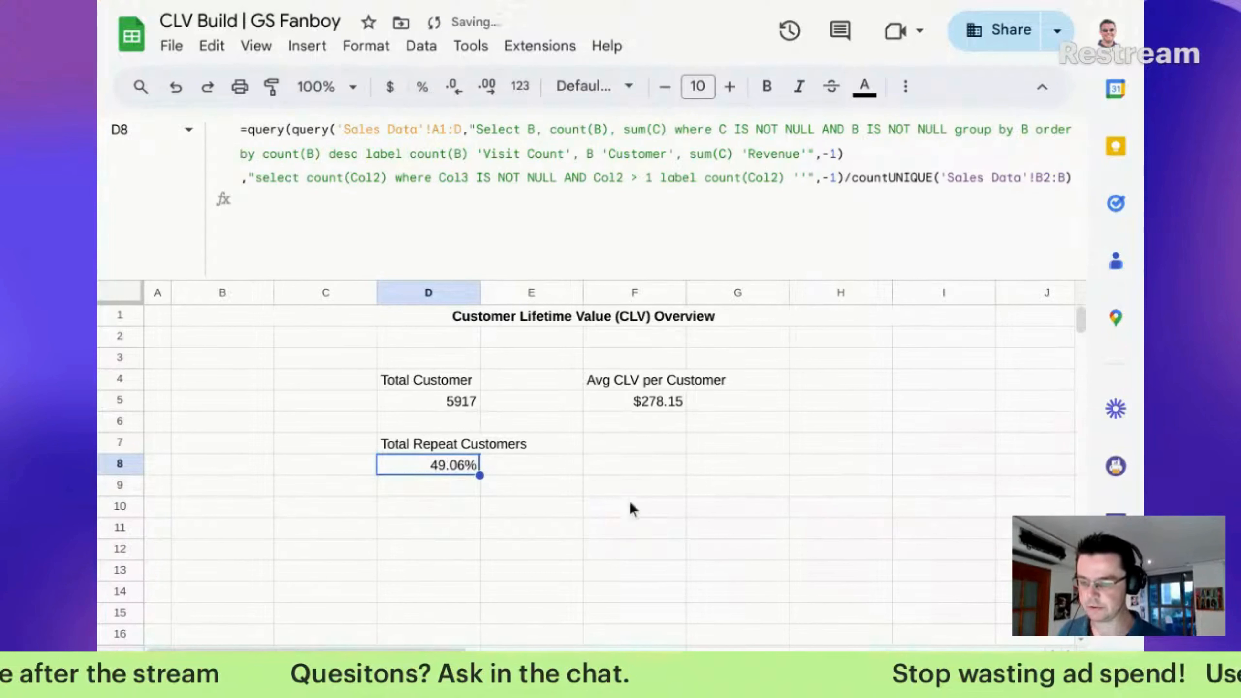
Enter the label "Avg CLV per Repeat Customer" in cell F7
click(604, 450)
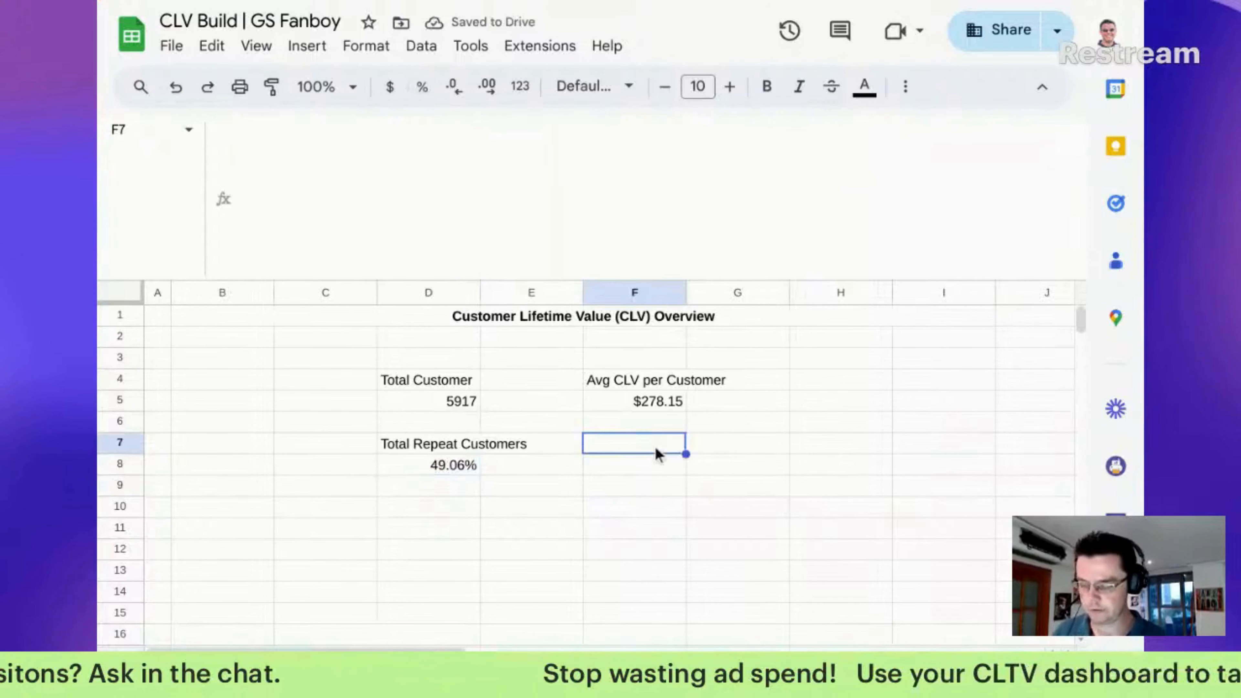
text(Avg C)
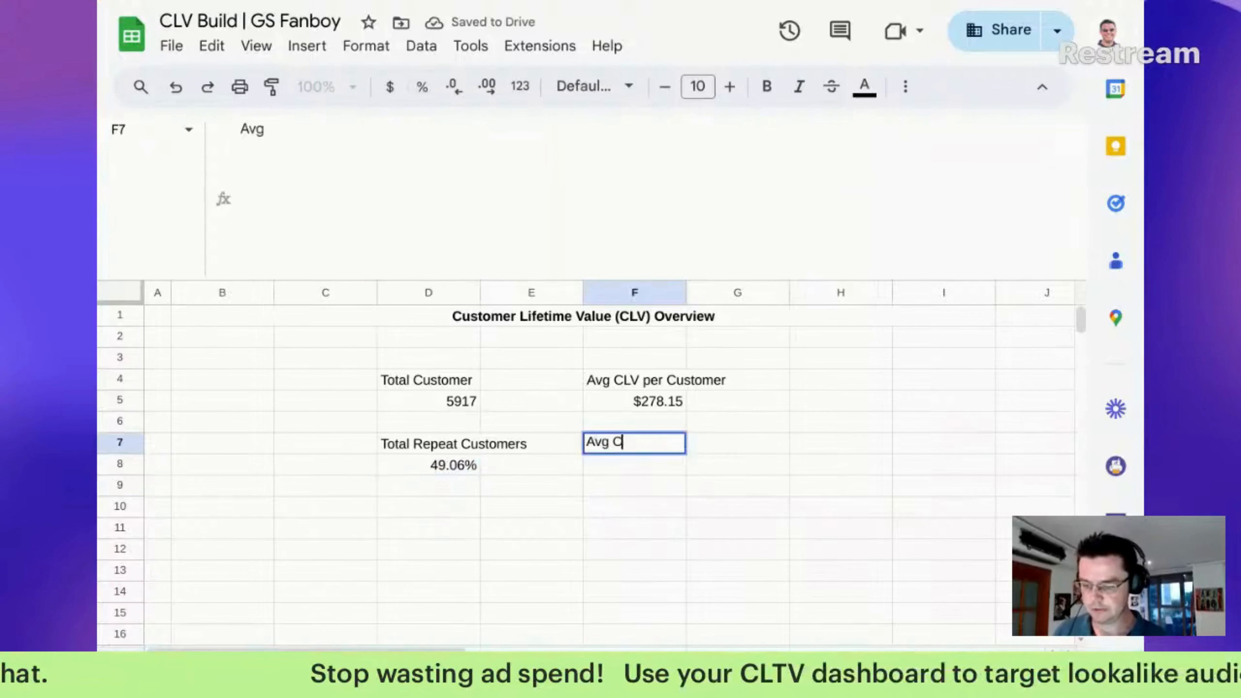
text(LV per )
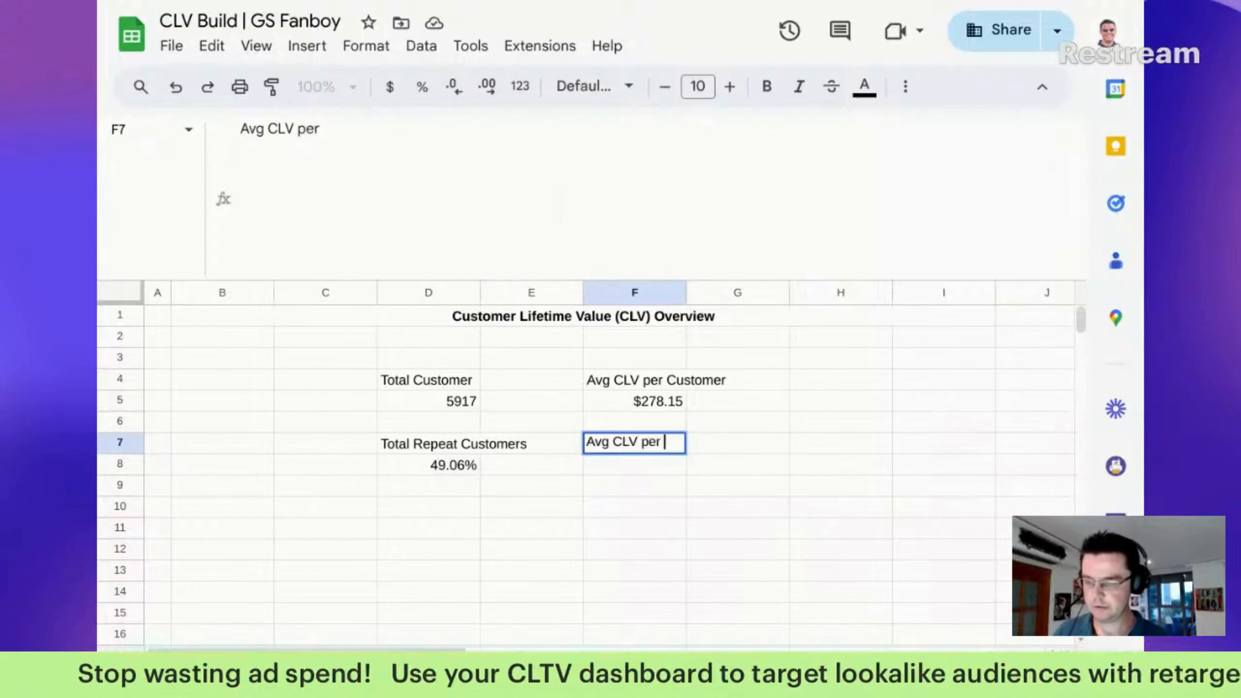
text(Repeat)
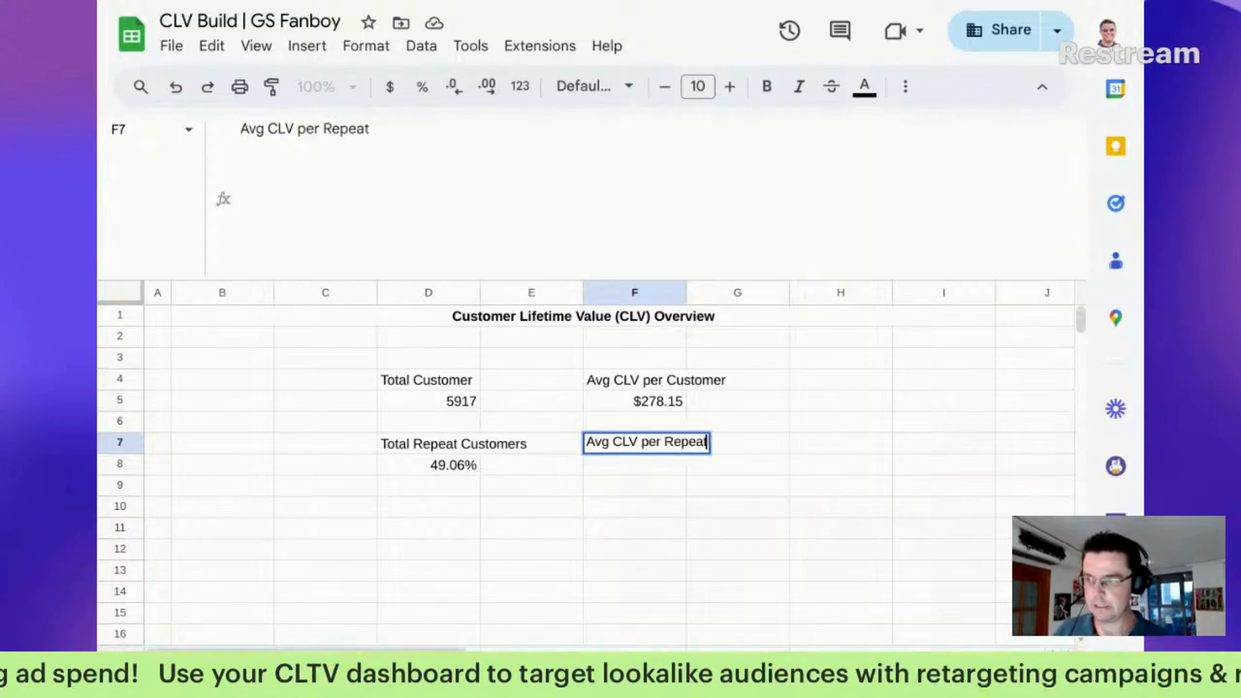
text( Customer)
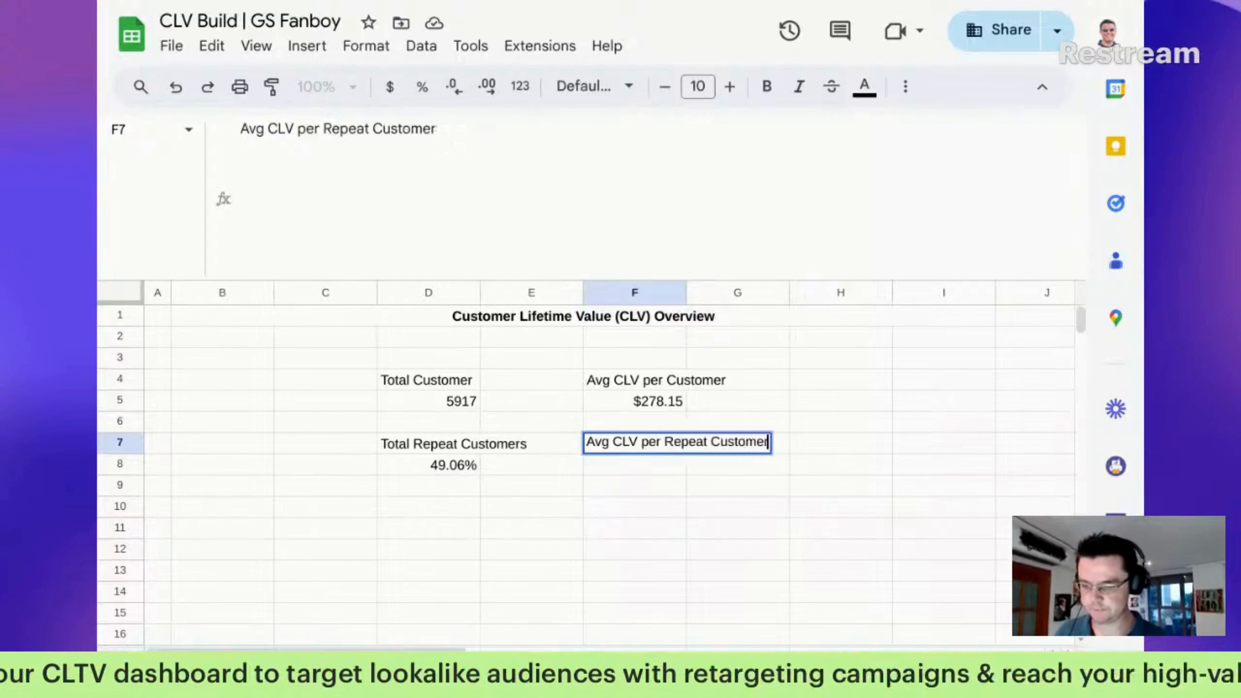
key(Return)
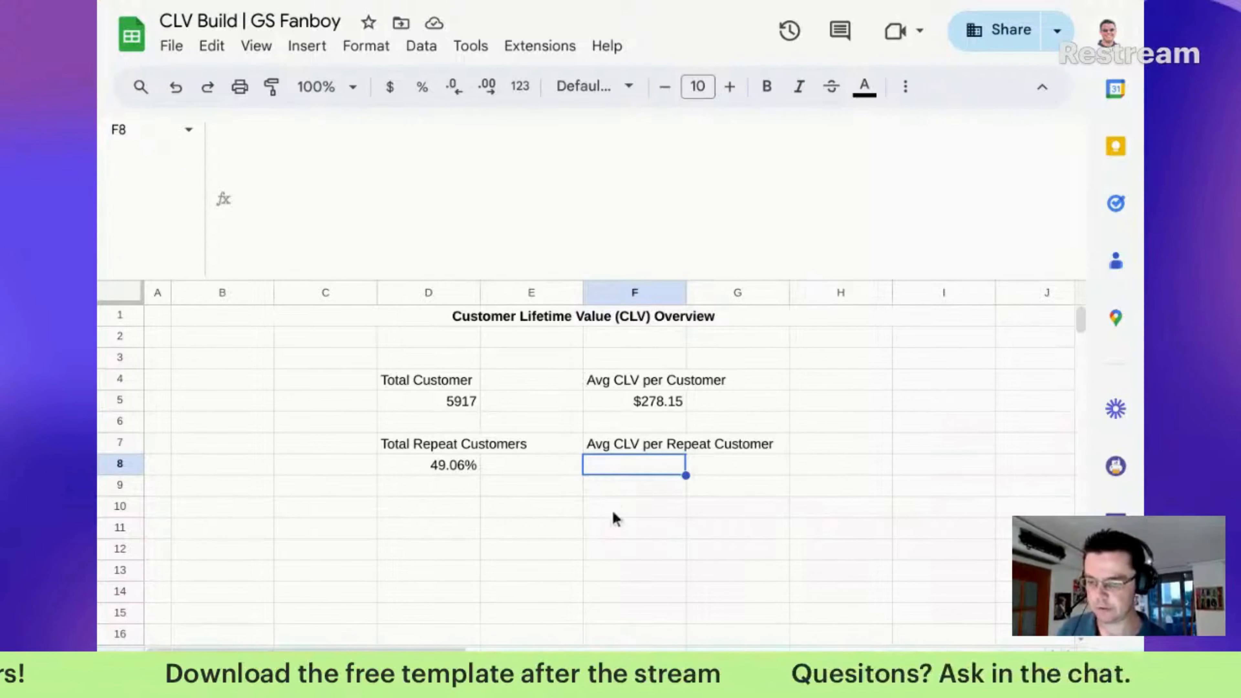
Fill F8 with a nested QUERY on 'Sales Data'!A1:D that selects avg(Col3) where Col3 IS NOT NULL AND Col2 > 1, with a blank label
double_click(629, 469)
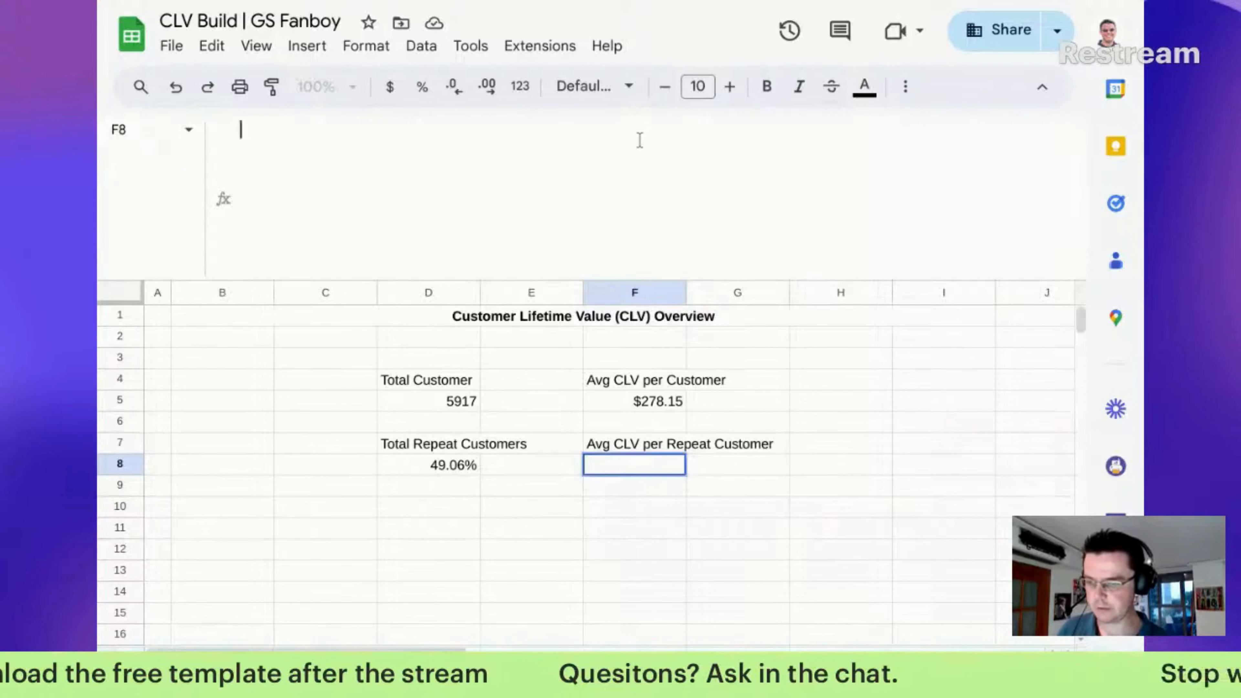
text(=query(query('Customer Sales Data'!A1:D,"Select B, count(B), sum(C) where C IS NOT NULL AND B IS NOT NULL group by B order by count(B) desc label count(B) 'Visit Count', B 'Customer', sum(C) 'Revenue'",-1) ,"select avg(Col3) where Col3 IS NOT NULL AND Col2 > 1 label avg(Col3) ''",-1))
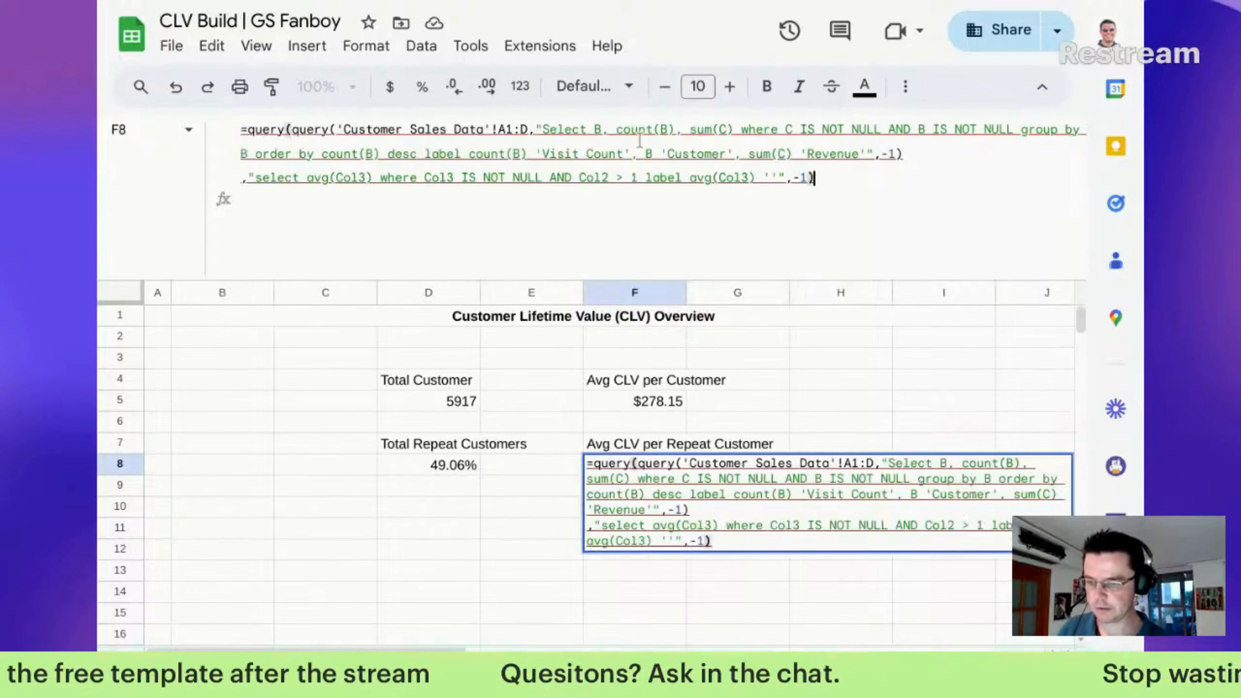
click(409, 130)
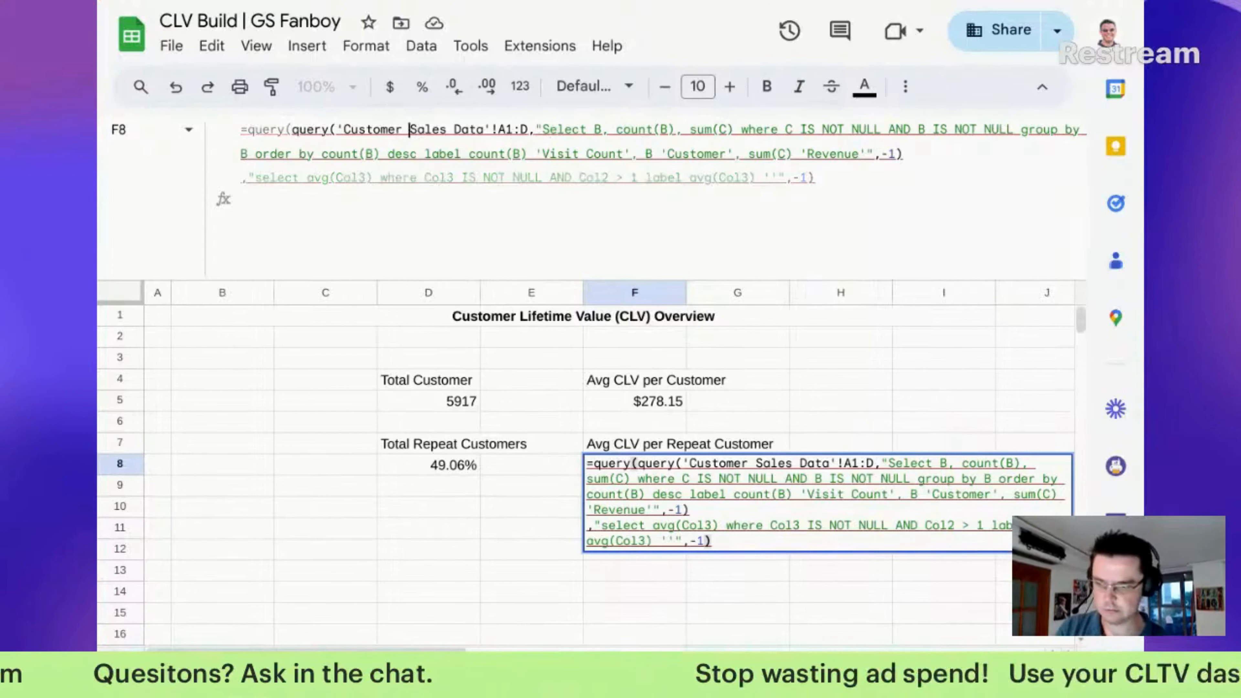
key(BackSpace)
key(BackSpace)
key(BackSpace)
key(BackSpace)
key(BackSpace)
key(BackSpace)
key(BackSpace)
key(BackSpace)
key(BackSpace)
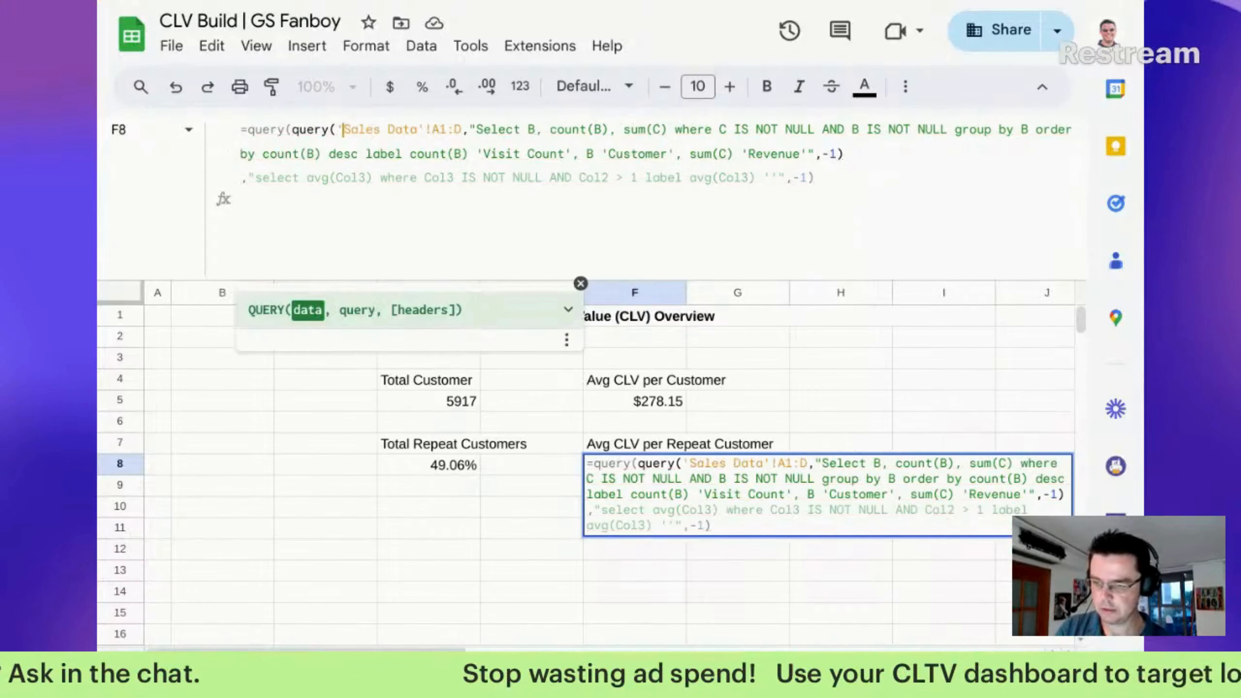
Review the F8 formula's inner grouping query, the avg(Col3) selection and the count(B) column behind Col2 > 1
drag(305, 129, 851, 155)
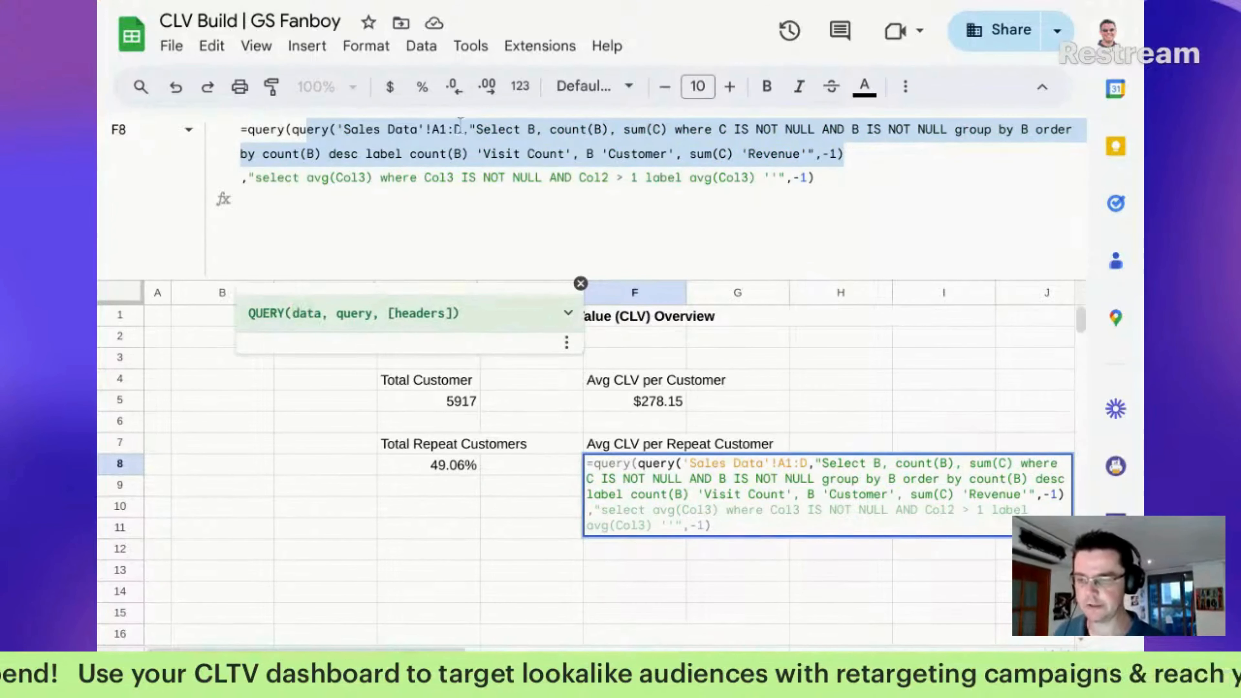
drag(292, 130, 864, 152)
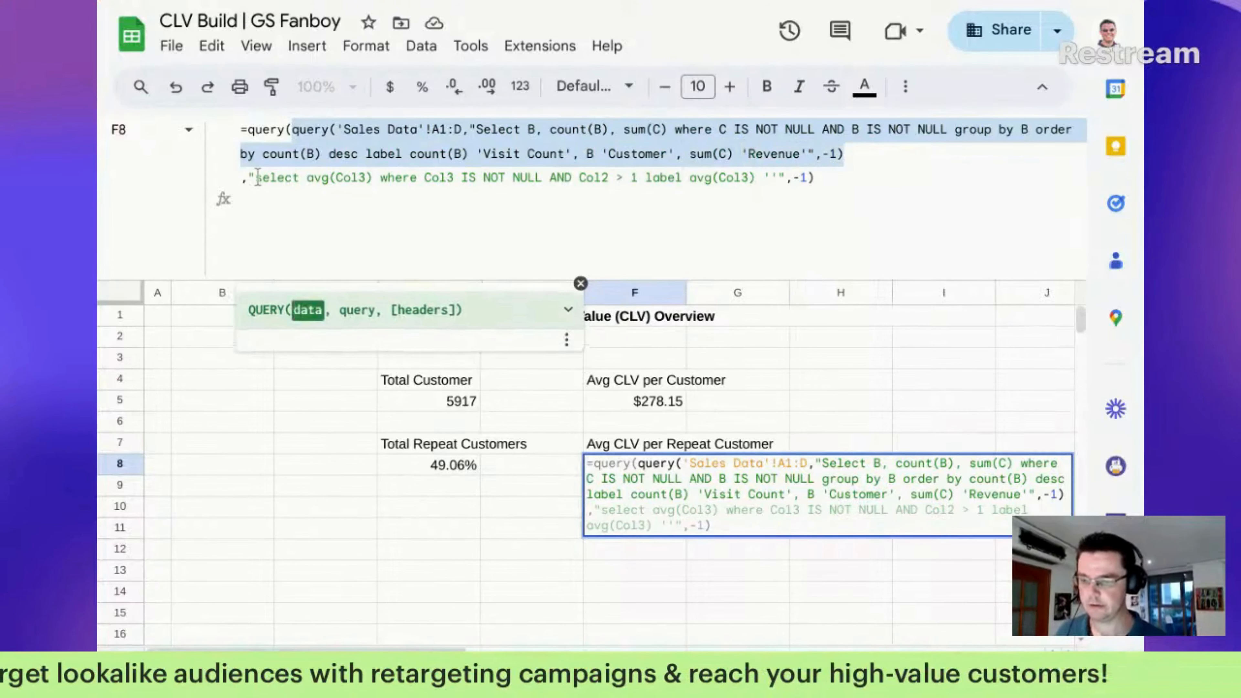
drag(262, 178, 383, 184)
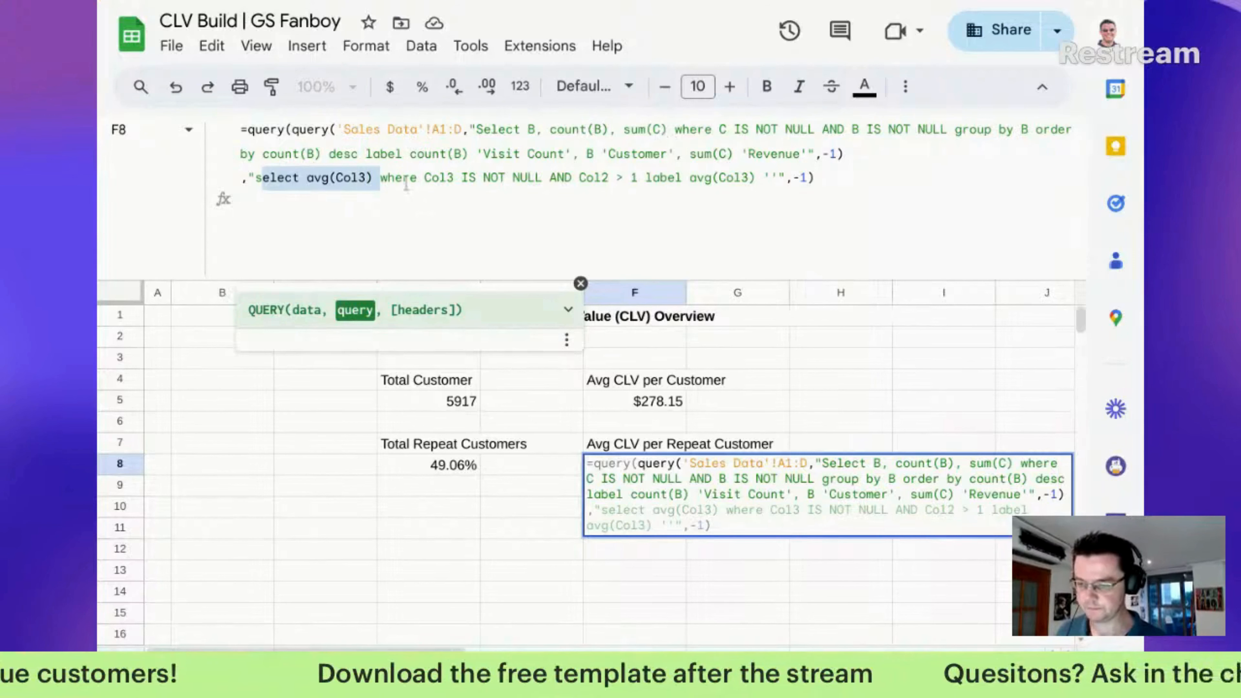
click(615, 180)
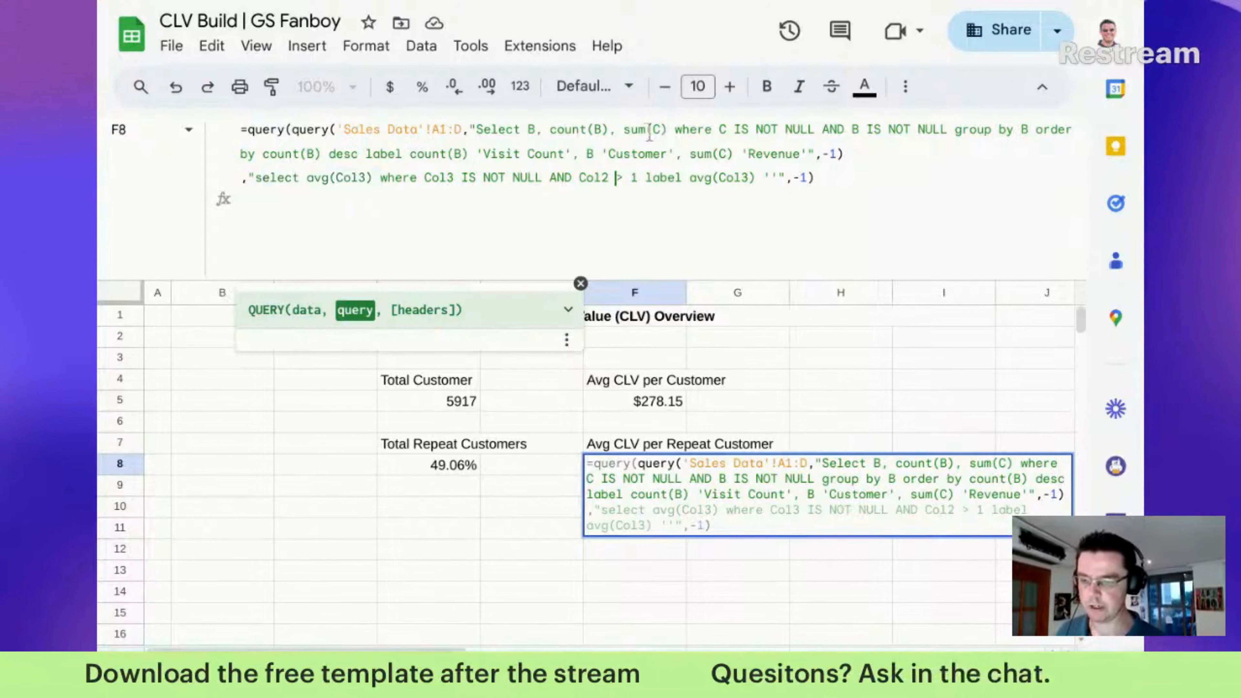
drag(617, 130, 536, 130)
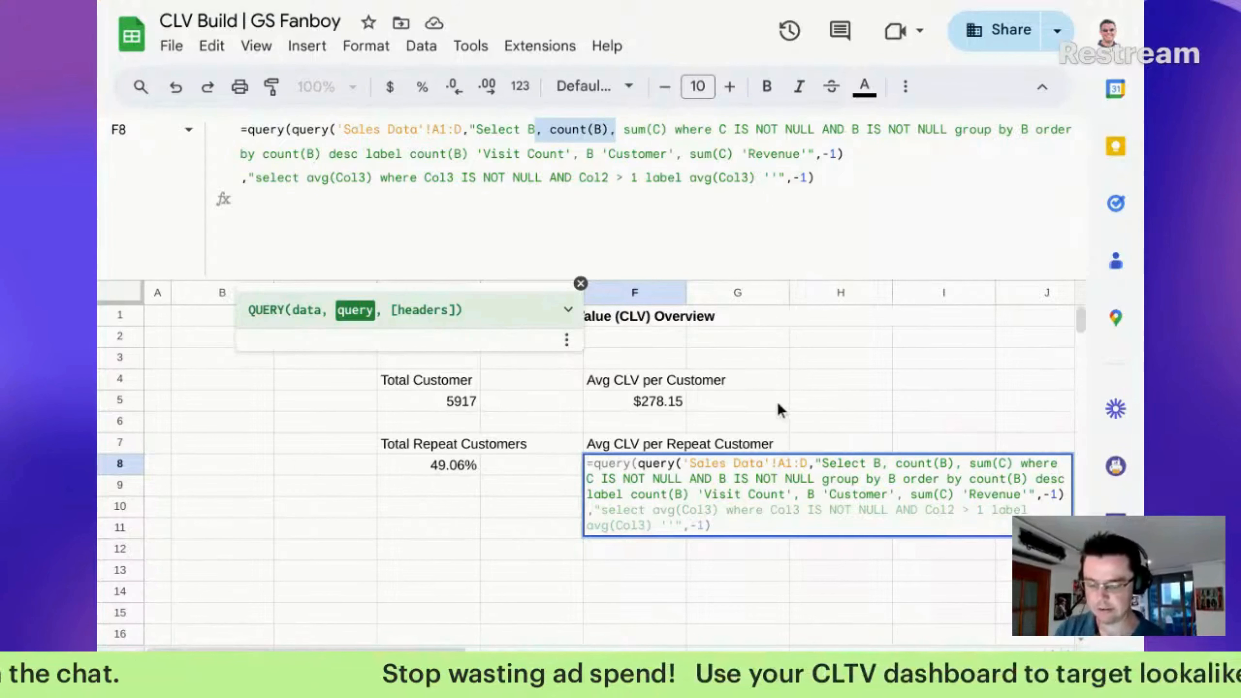
Commit the F8 formula and copy its full text into cell F12
key(Return)
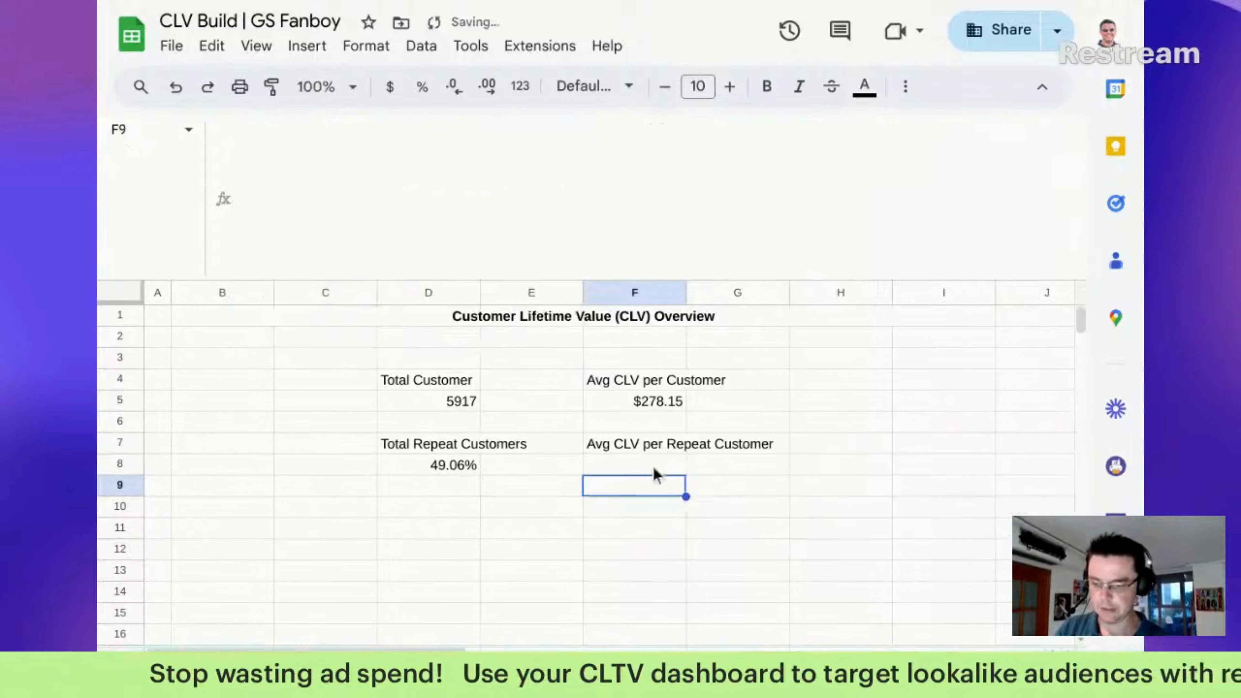
click(685, 447)
drag(686, 447, 753, 447)
click(652, 463)
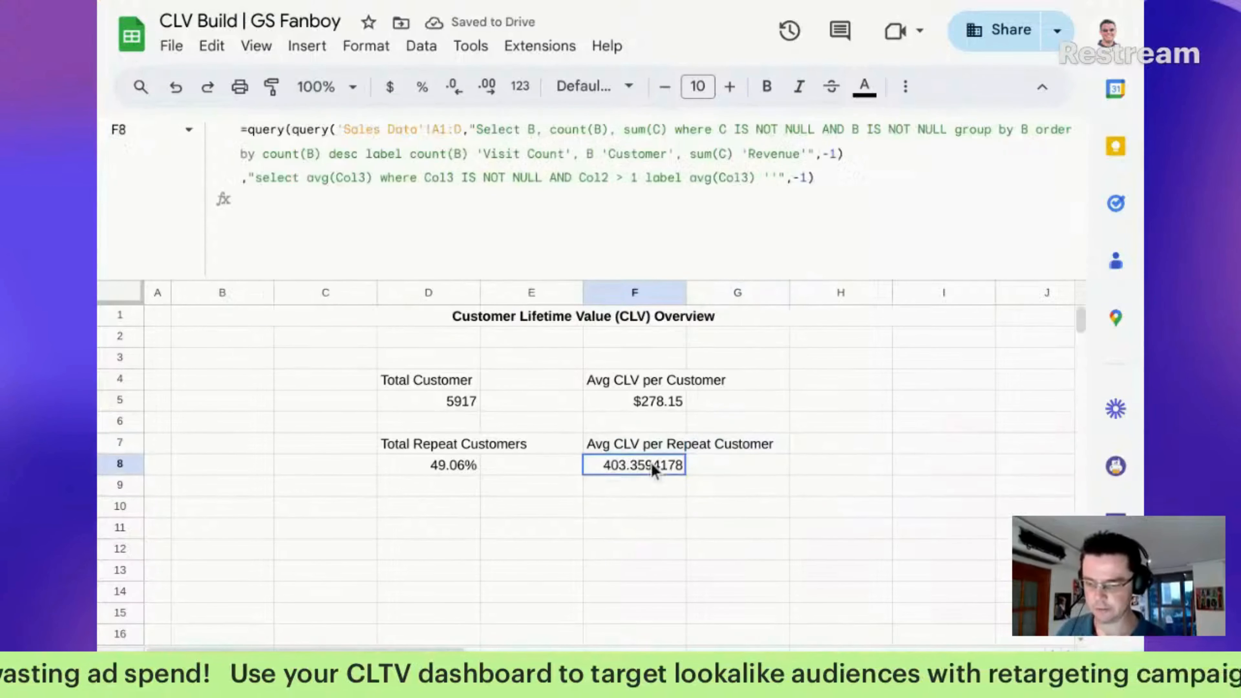
double_click(671, 466)
key(ctrl+a)
key(ctrl+c)
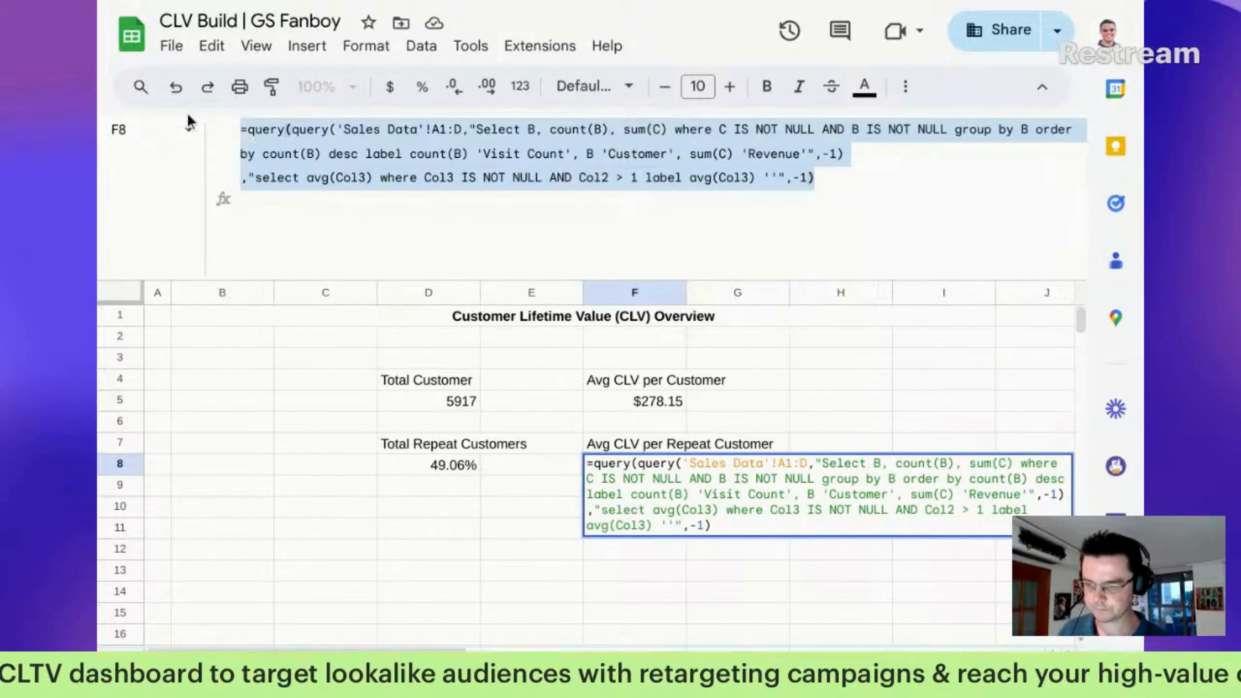
click(633, 556)
key(ctrl+v)
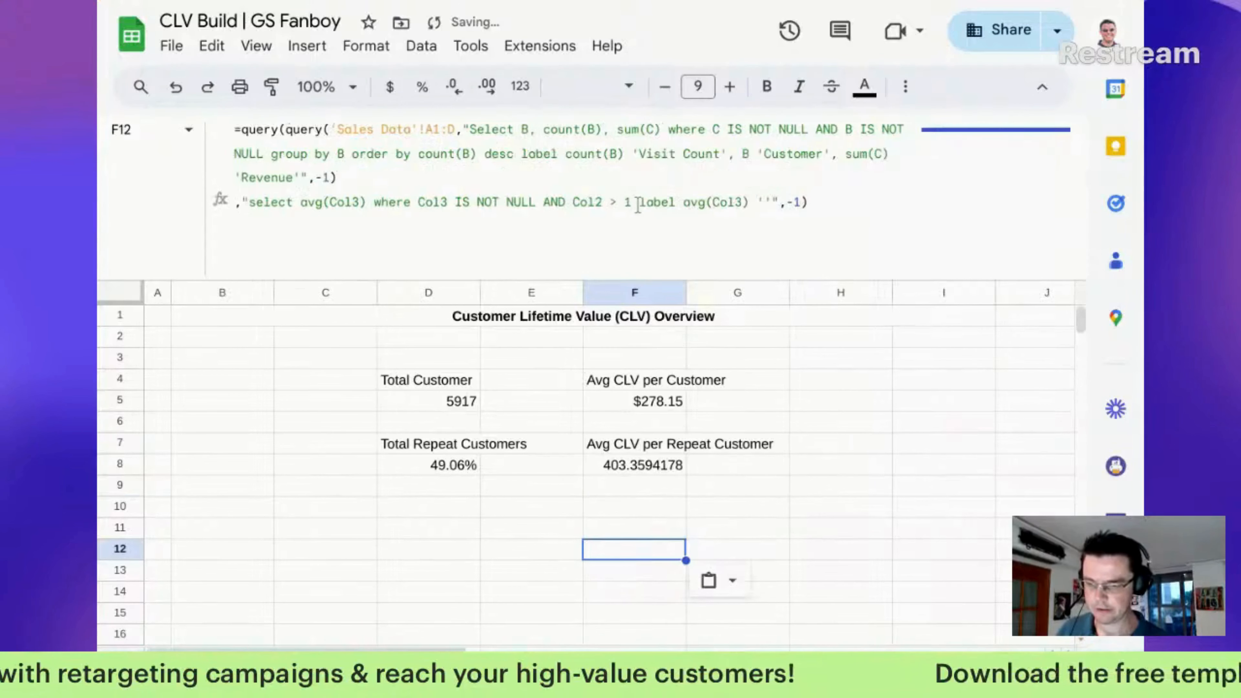
Remove the label avg(Col3) '' clause from the outer query in the F12 formula
drag(760, 202, 645, 178)
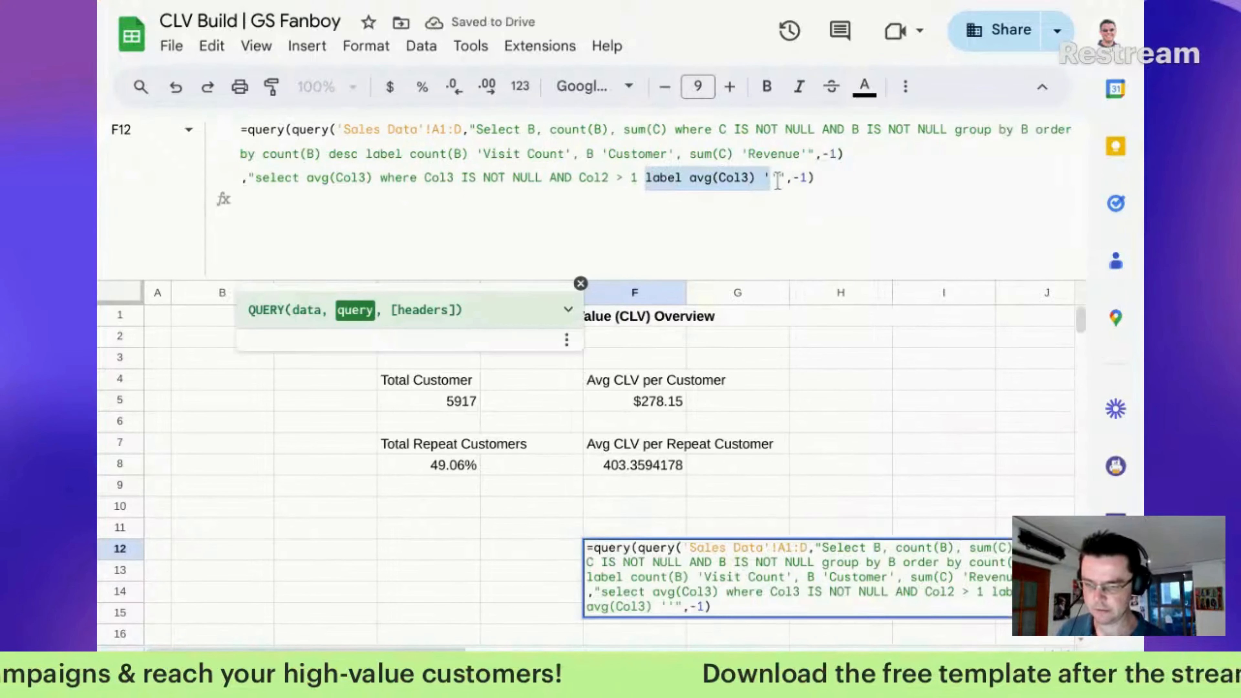
key(shift+Right)
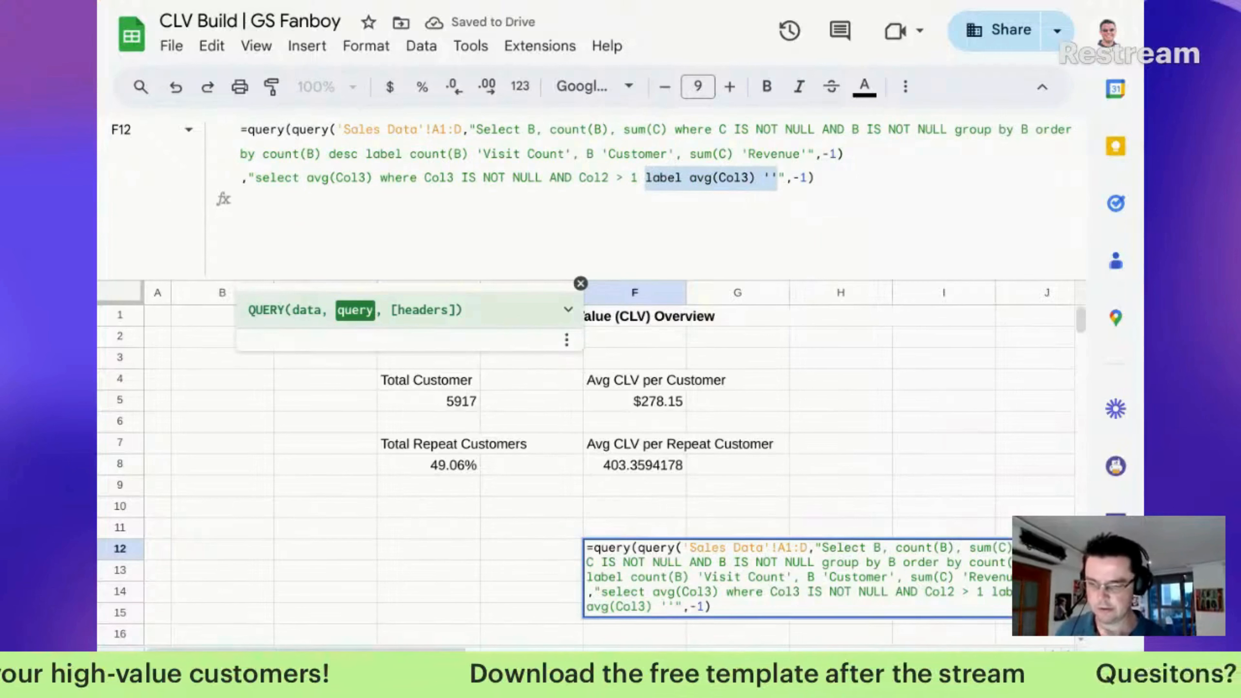
key(BackSpace)
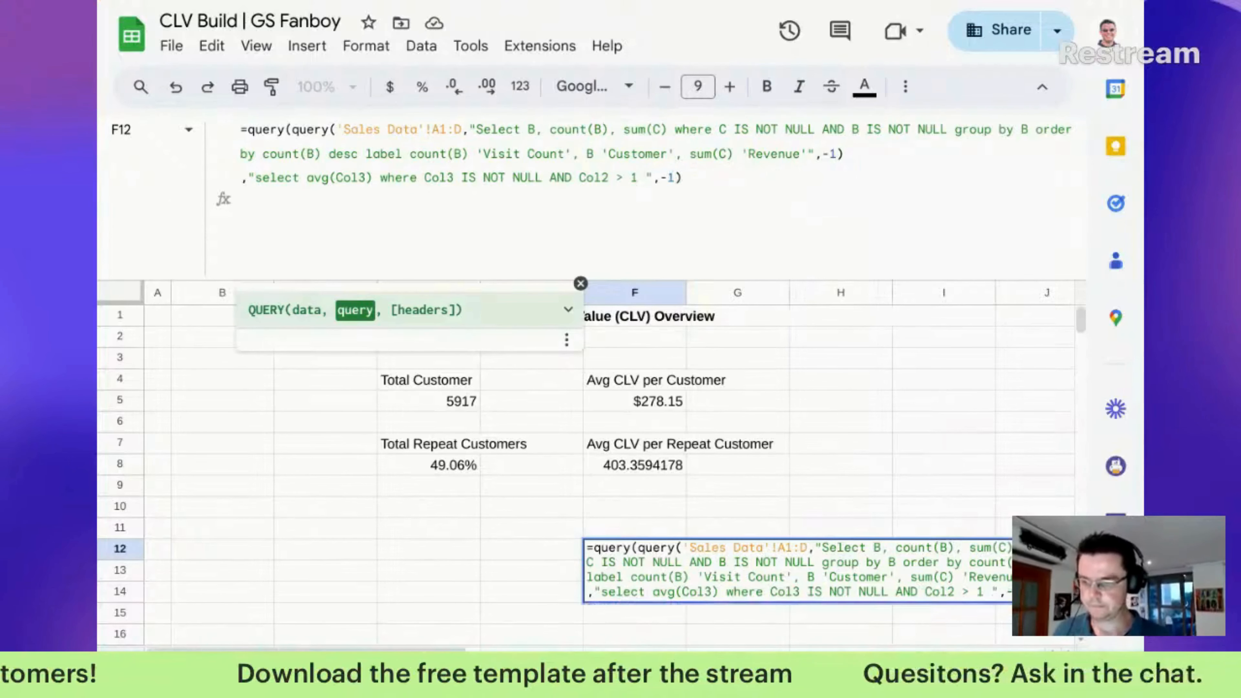
key(Return)
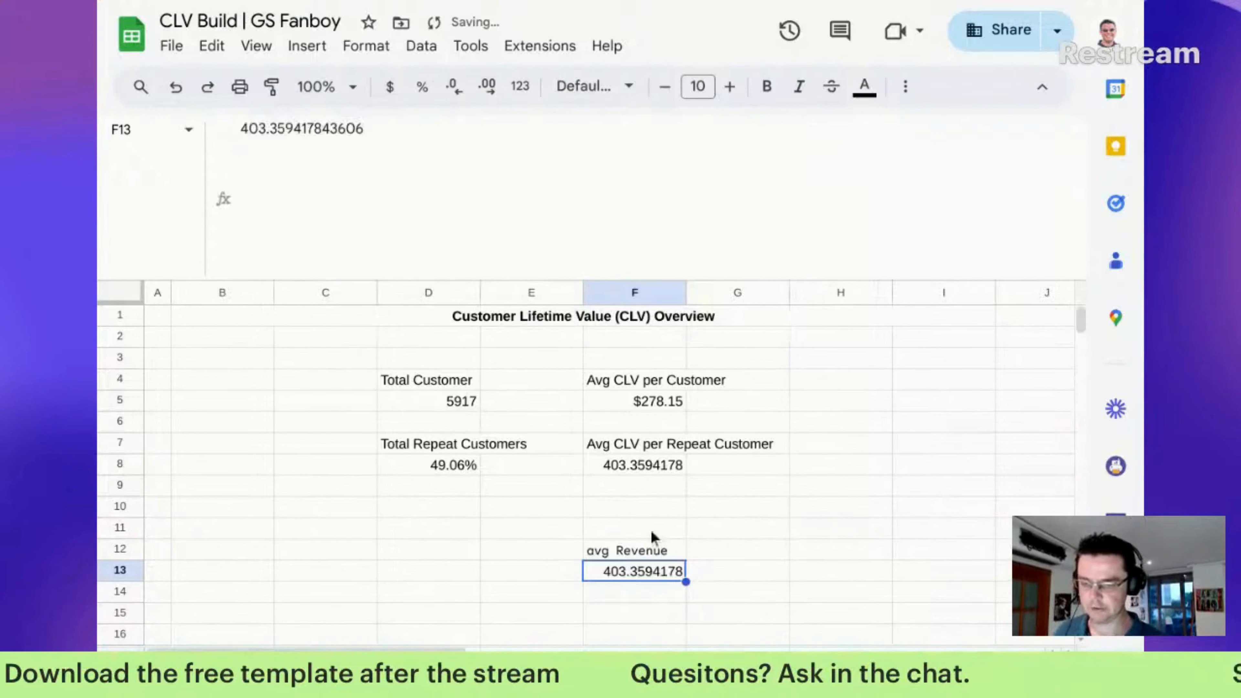
Add empty quotes '' after Col2 > 1 in the F12 outer query and inspect the resulting cell
click(641, 550)
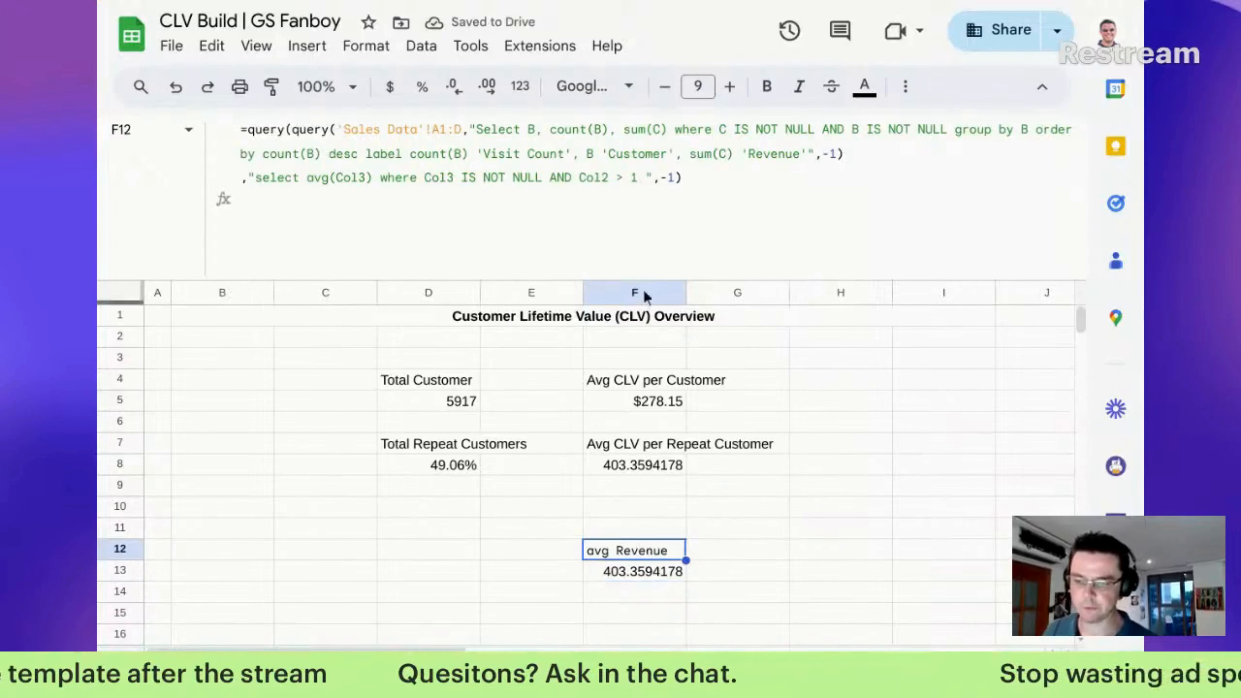
click(648, 177)
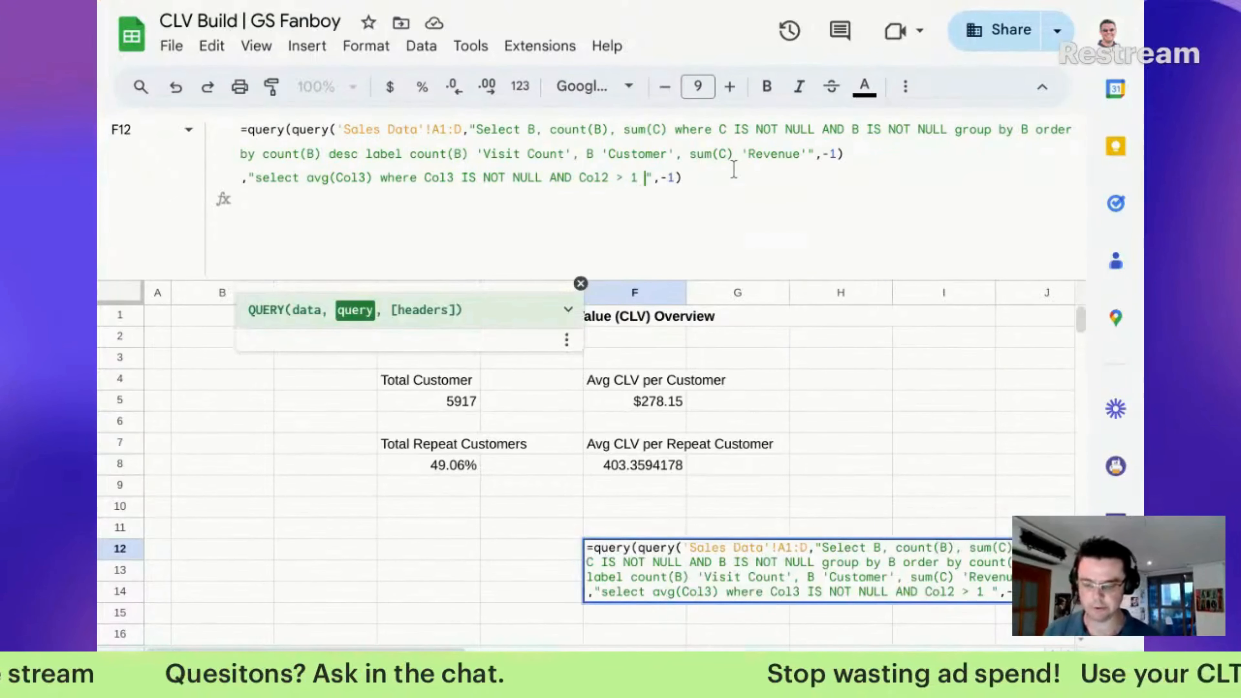
text('')
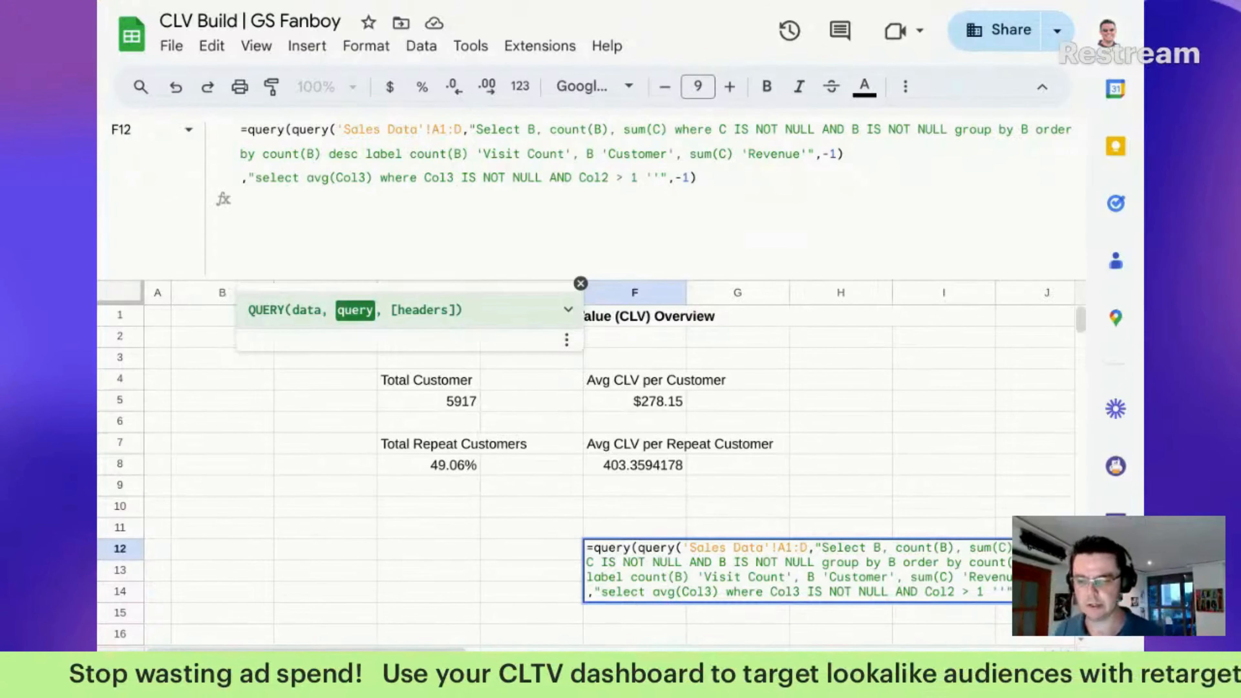
key(Return)
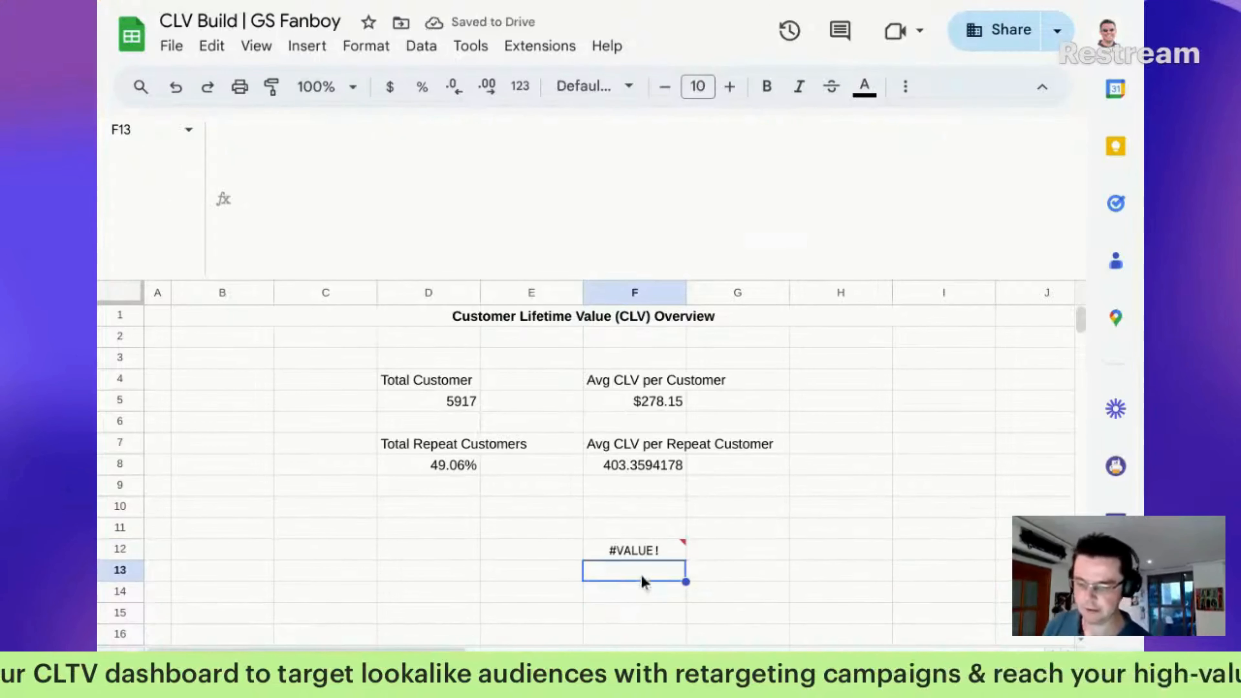
click(637, 552)
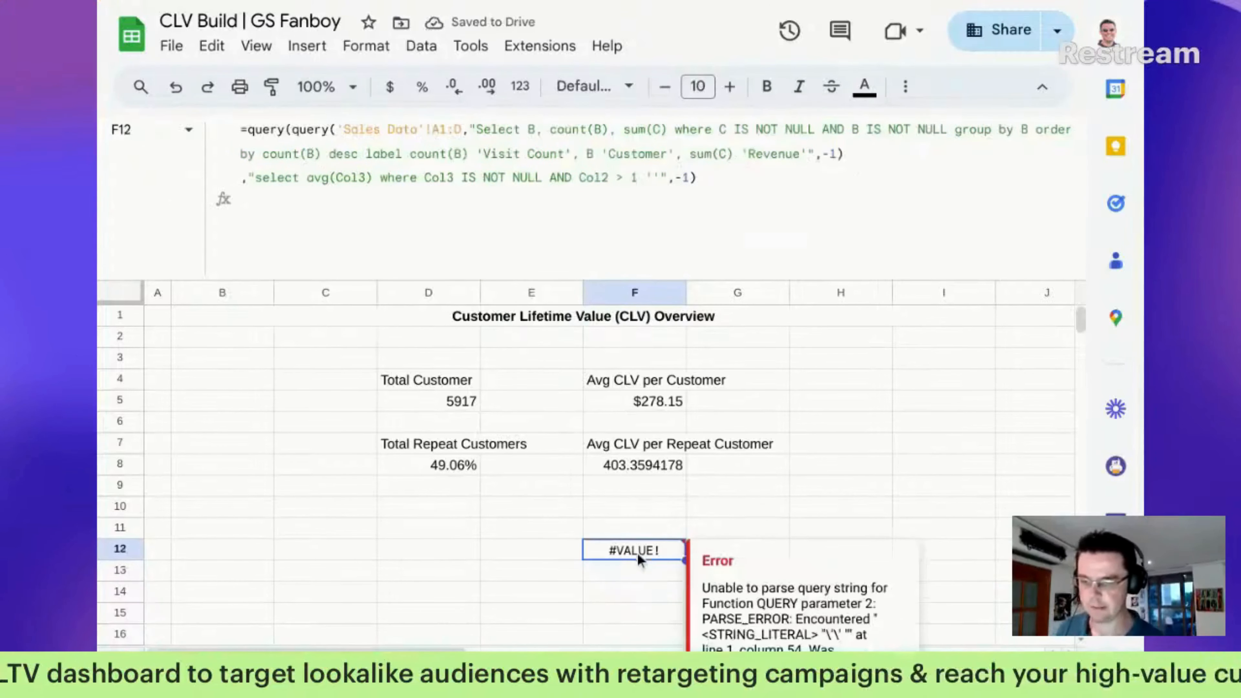
Insert label avg(Col3) before the empty quotes '' in the F12 outer query and commit the formula
click(659, 177)
key(Left)
key(Left)
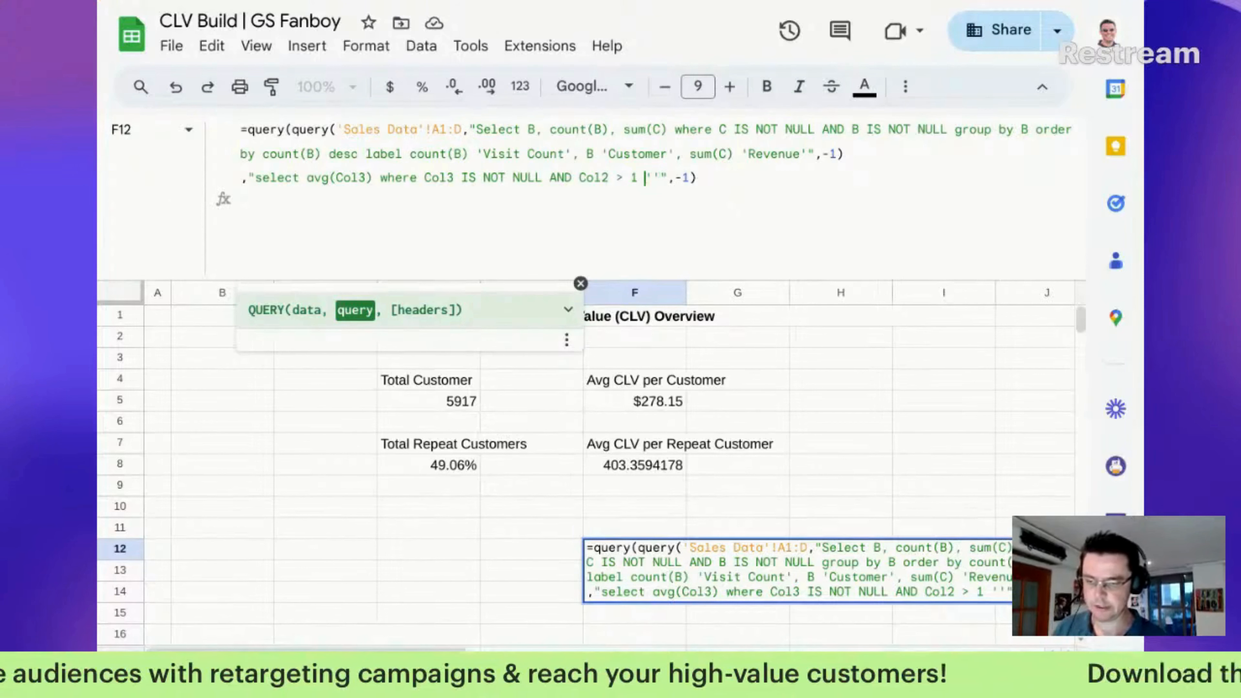
text(label avg)
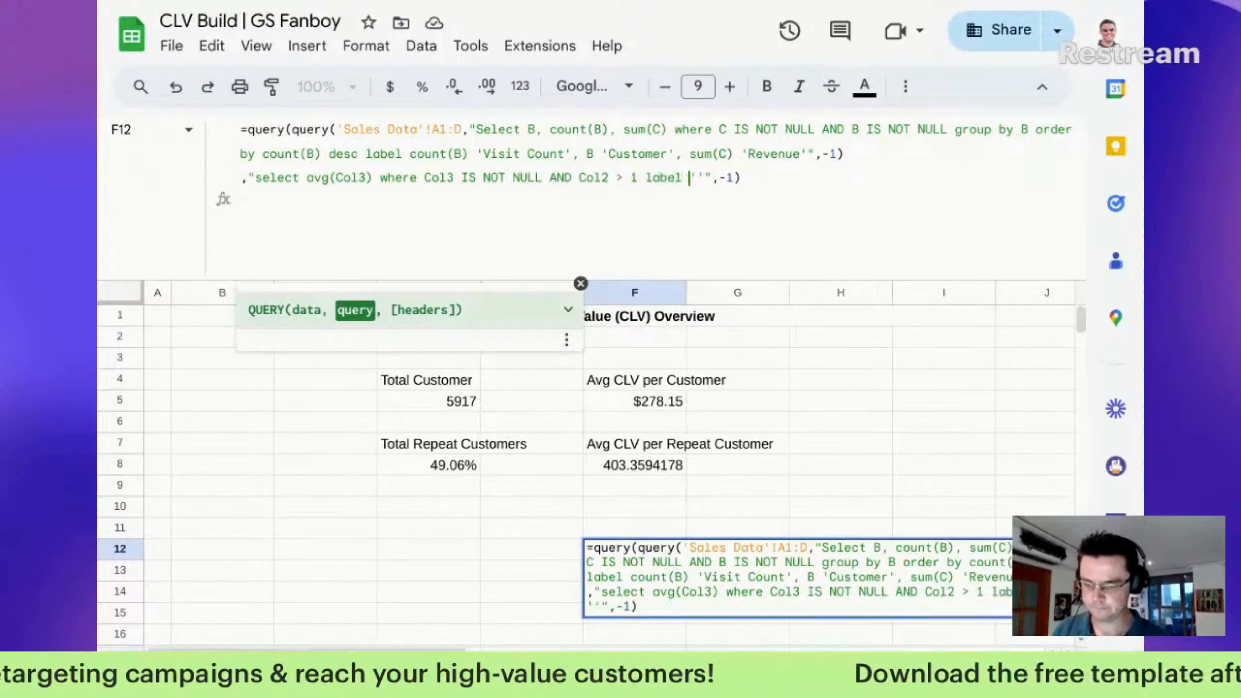
text((Col3))
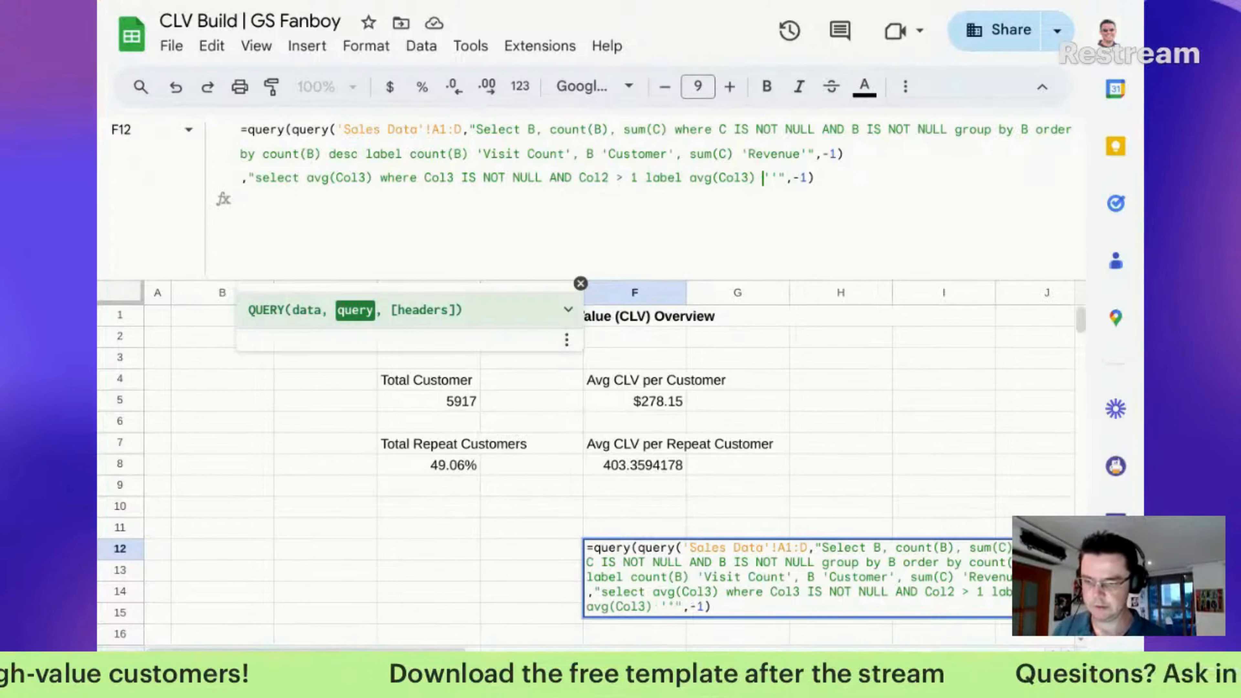
key(Return)
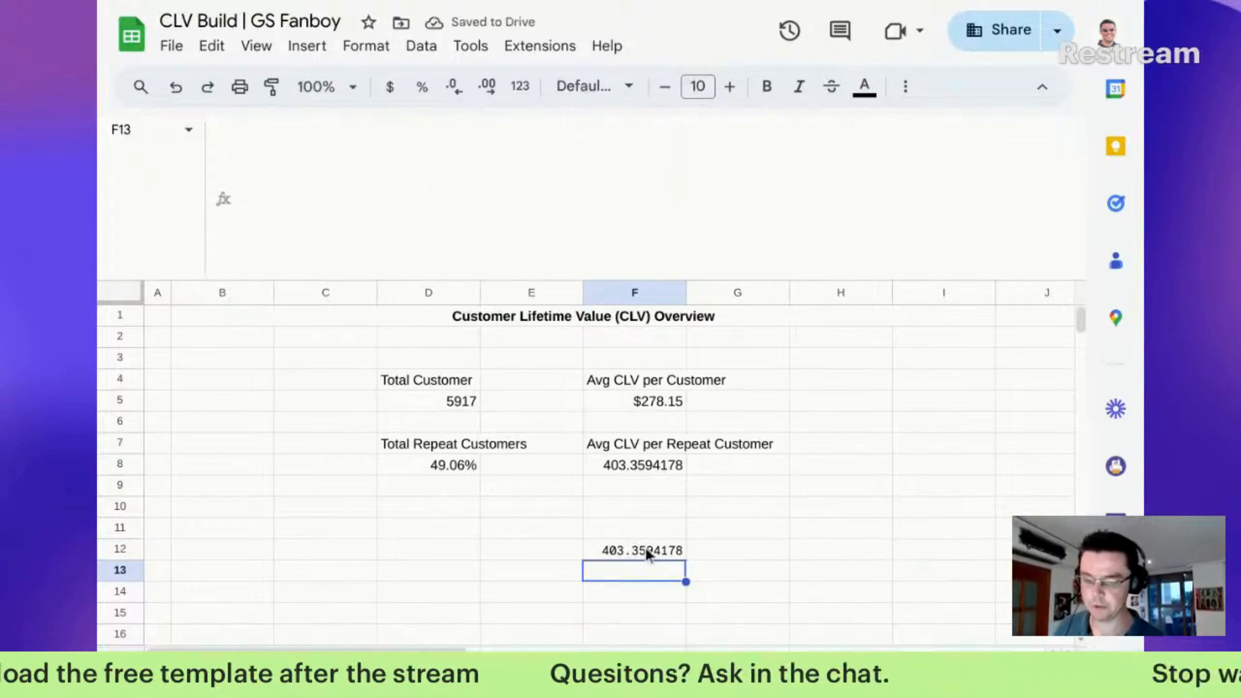
Clear the test formula from cell F12
click(651, 531)
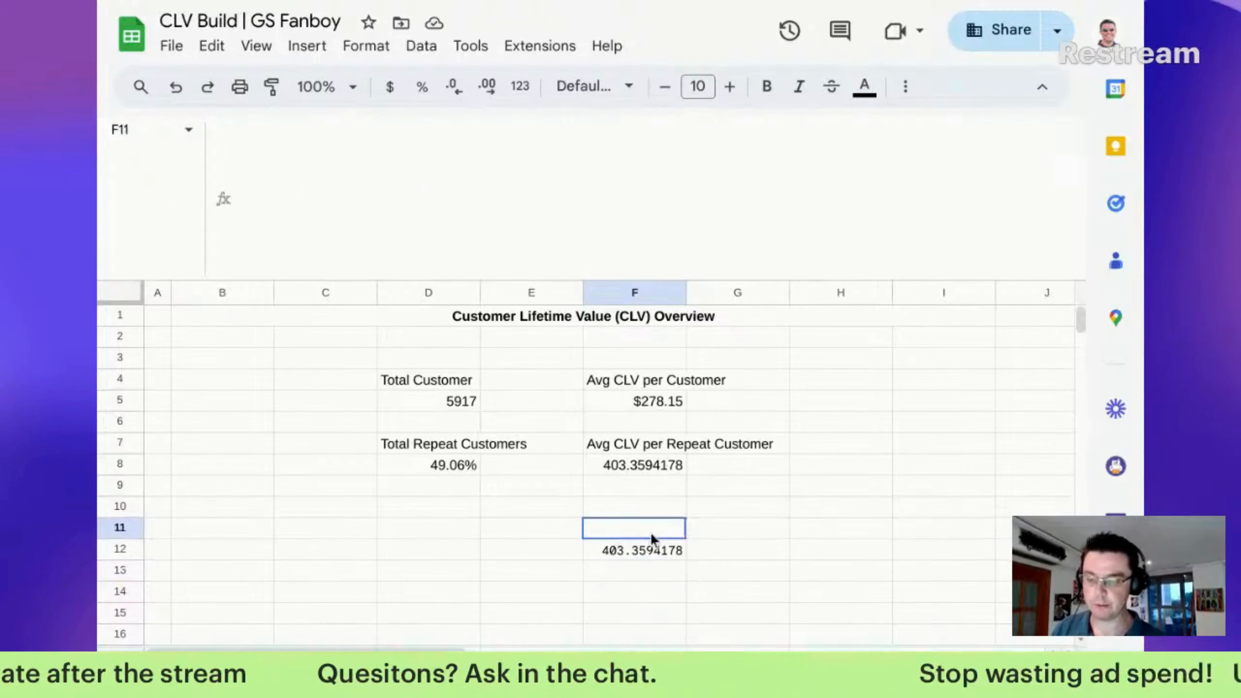
click(647, 554)
key(Delete)
Format the Avg CLV per Repeat Customer value in F8 as currency
click(654, 453)
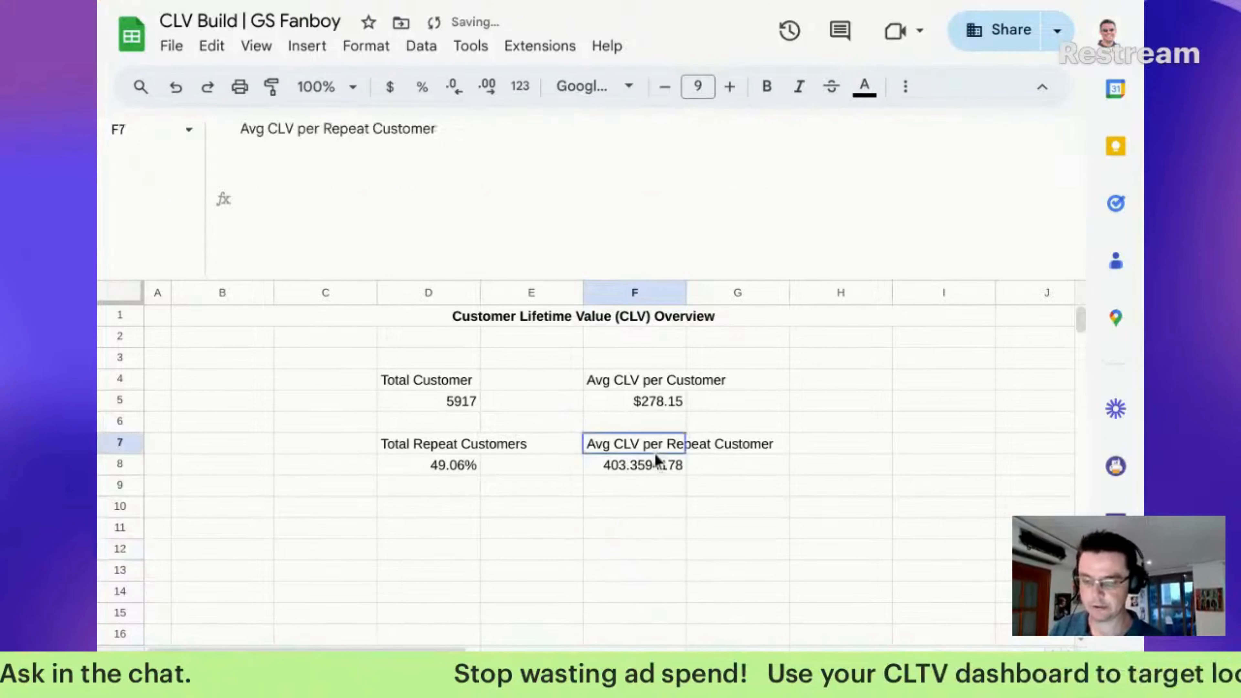
click(657, 470)
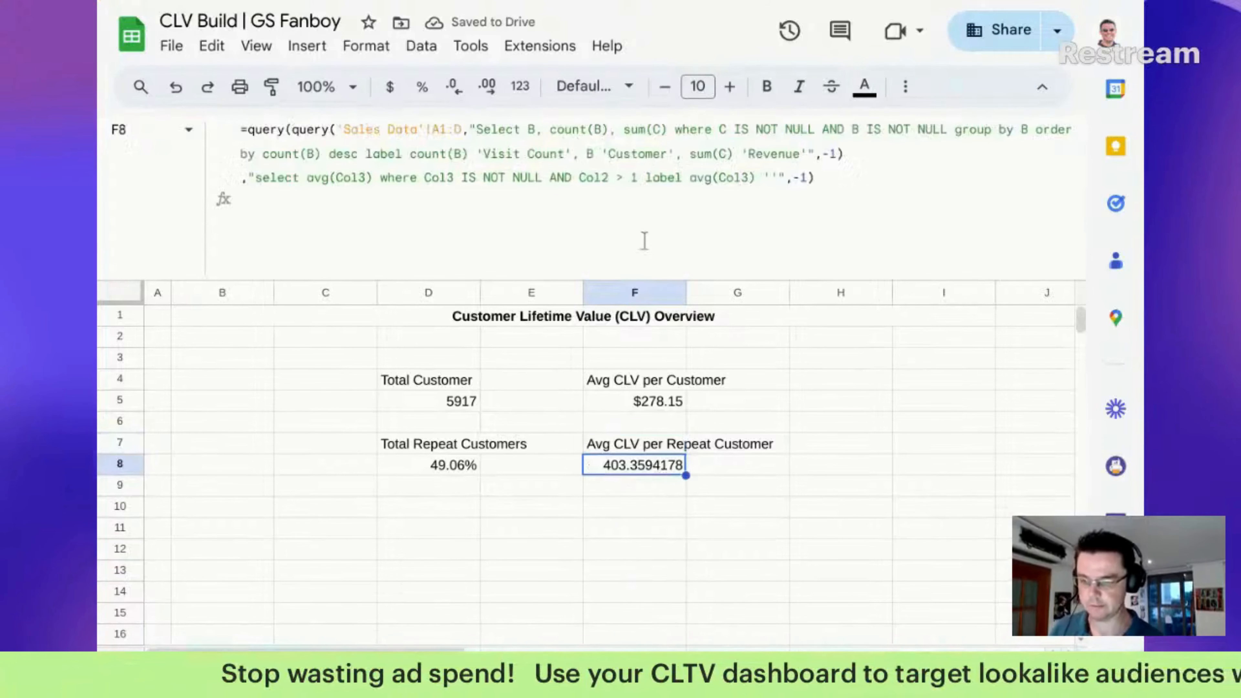
click(389, 87)
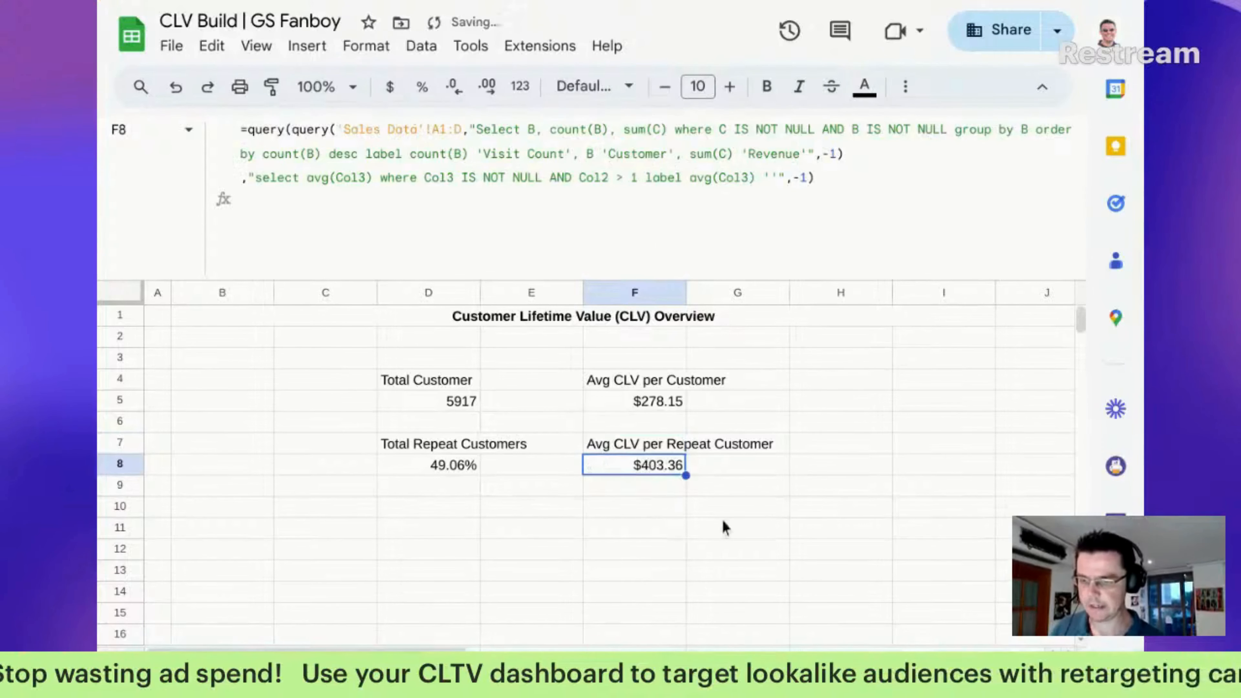
click(721, 511)
Move the four metric labels with their values two columns to the right so the block occupies F4:H8
click(433, 381)
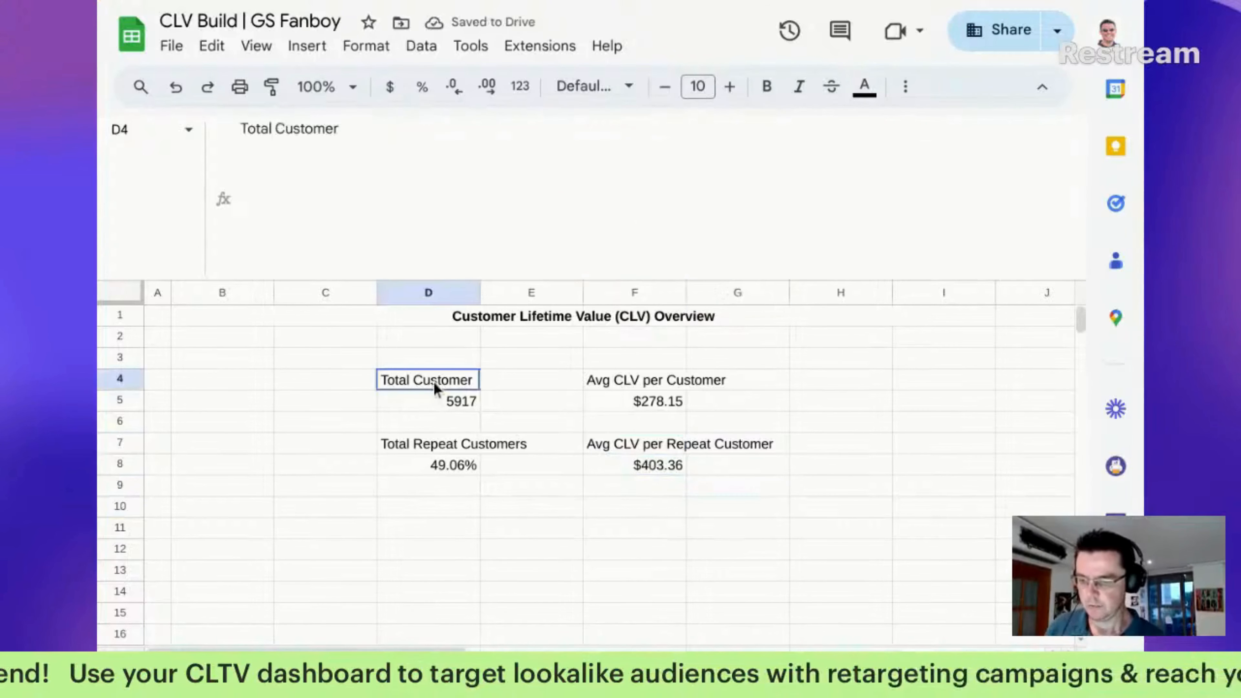
drag(433, 381, 706, 386)
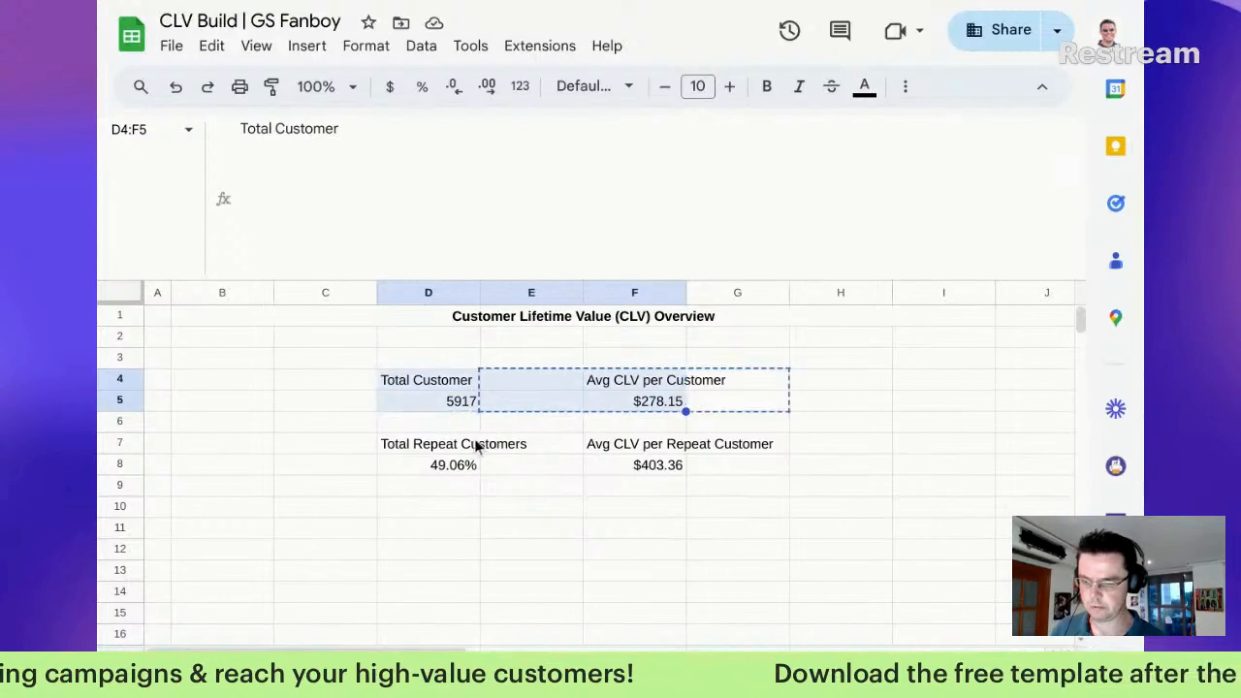
drag(476, 442, 795, 460)
click(660, 528)
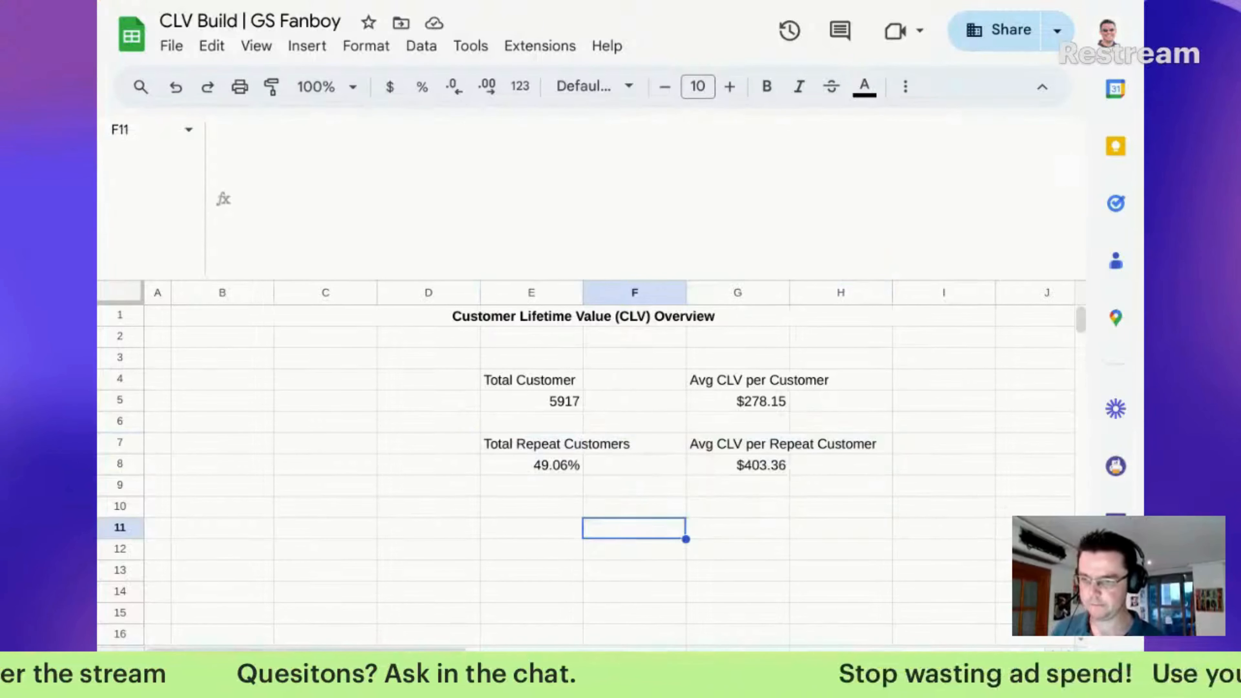
drag(524, 381, 775, 466)
drag(728, 380, 821, 393)
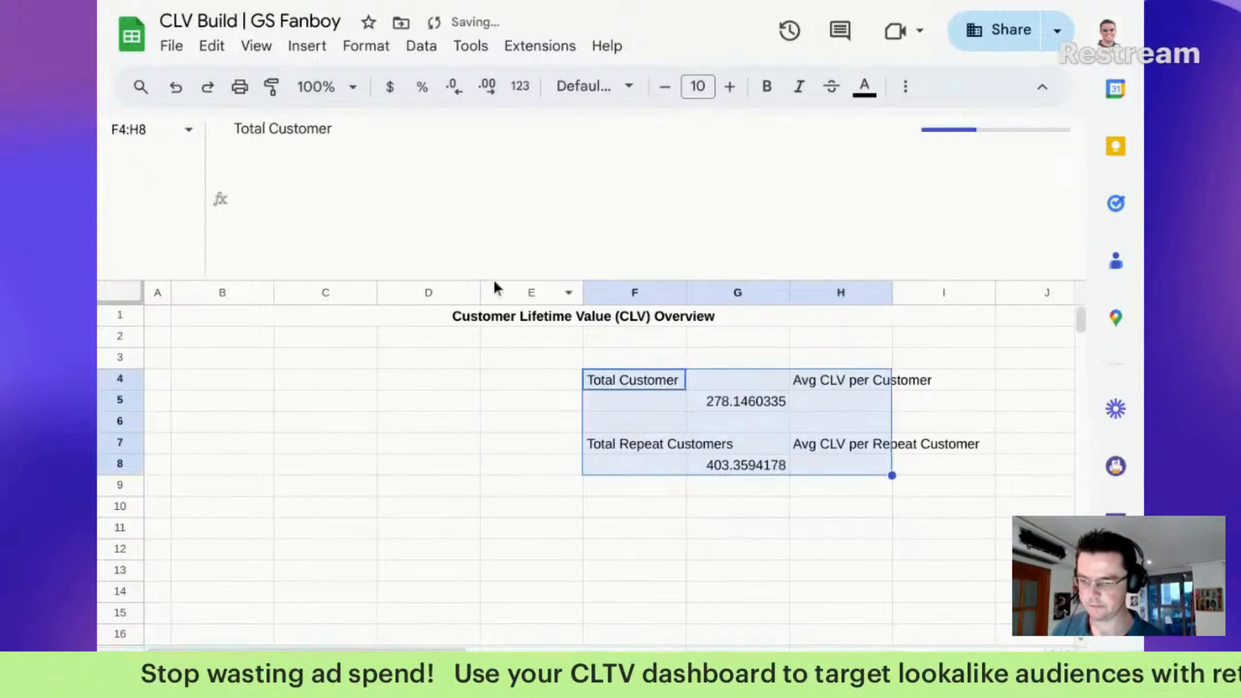
Shrink the formula bar to a single line and narrow column E to a slim spacer
drag(495, 286, 540, 120)
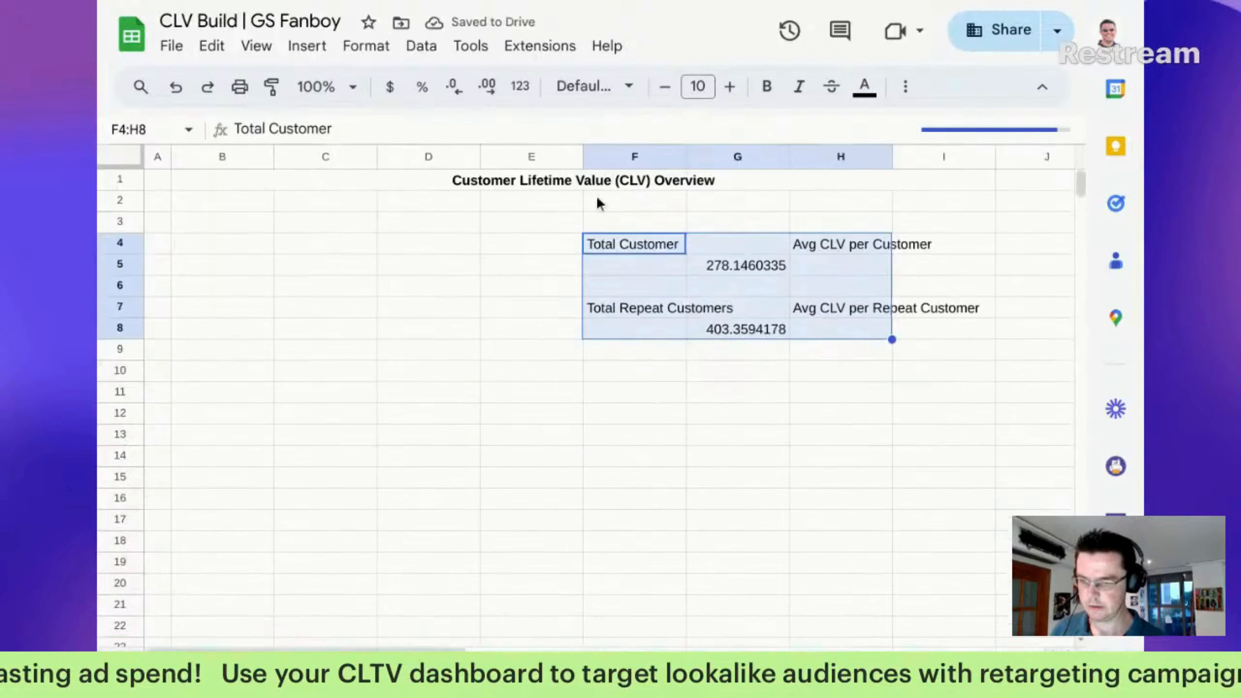
drag(585, 156, 516, 156)
click(578, 435)
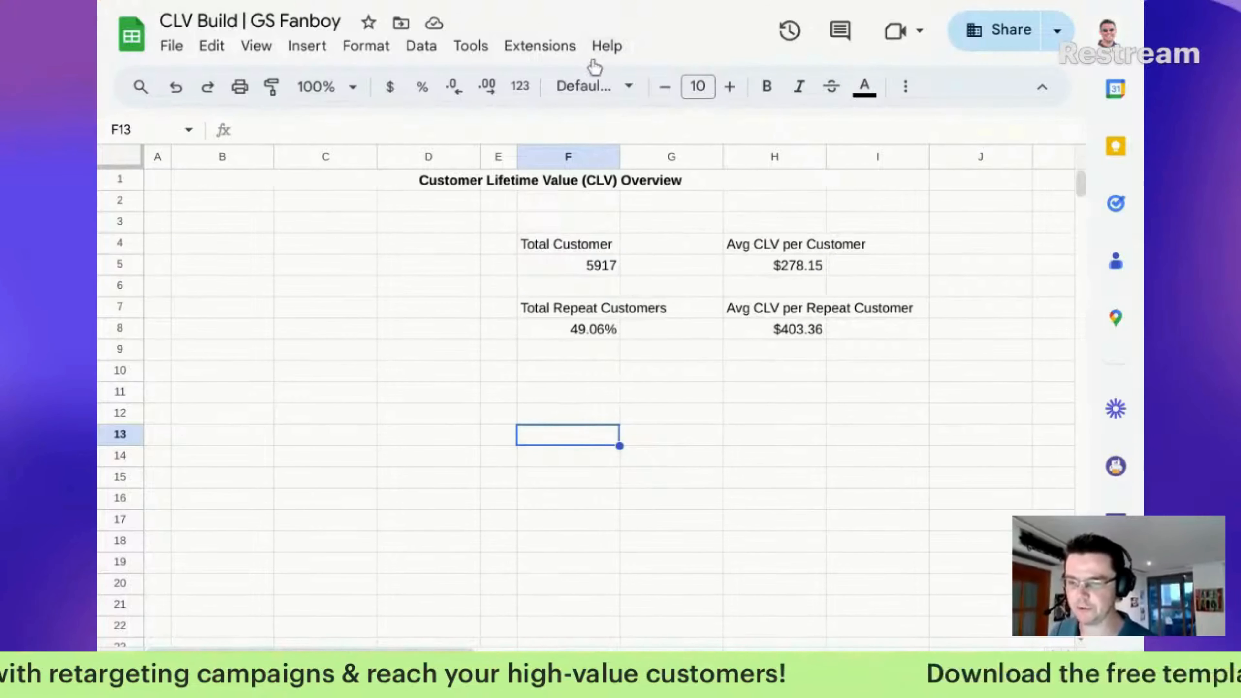
Enter the heading Top 10 Customers By Revenue in cell K4
scroll(577, 244, right, 5)
click(576, 244)
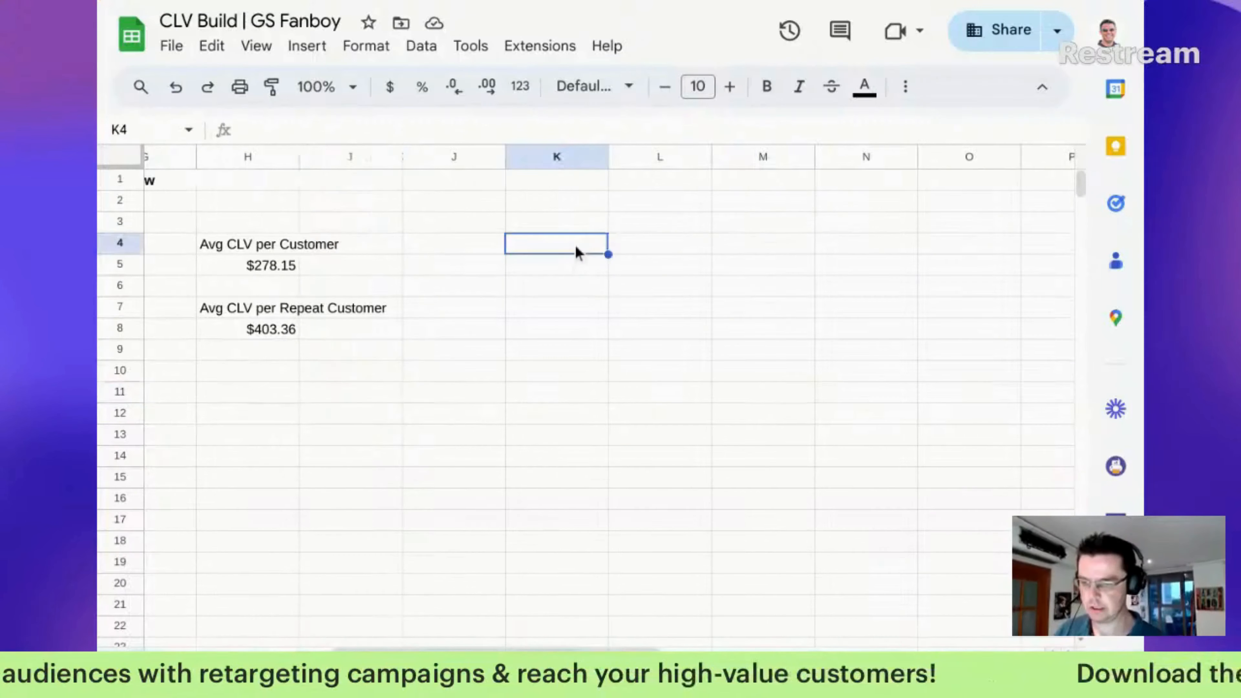
text(Top)
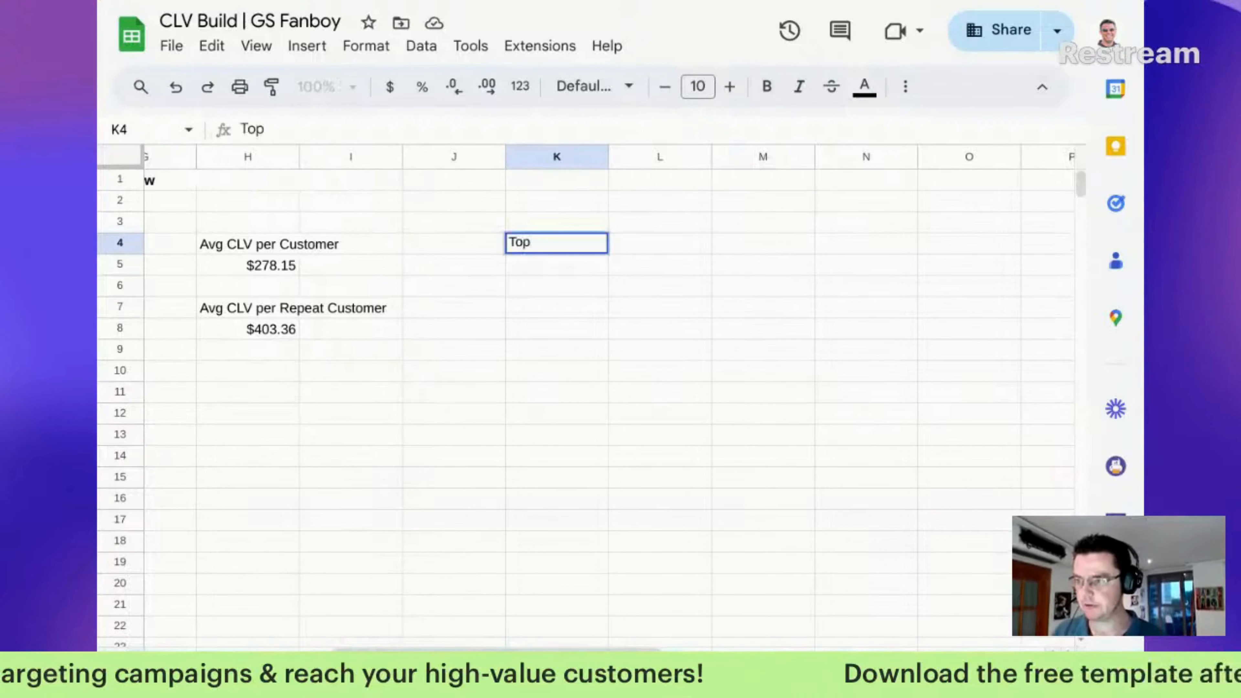
text( 10 Cus)
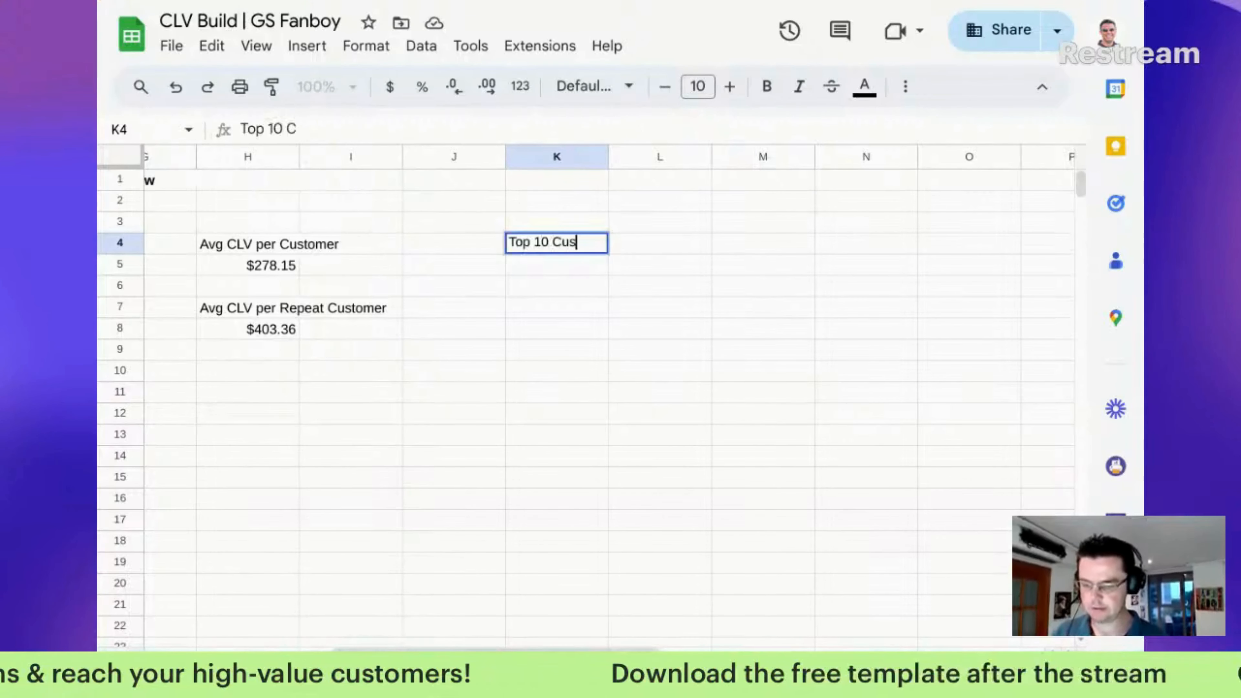
text(tomers By)
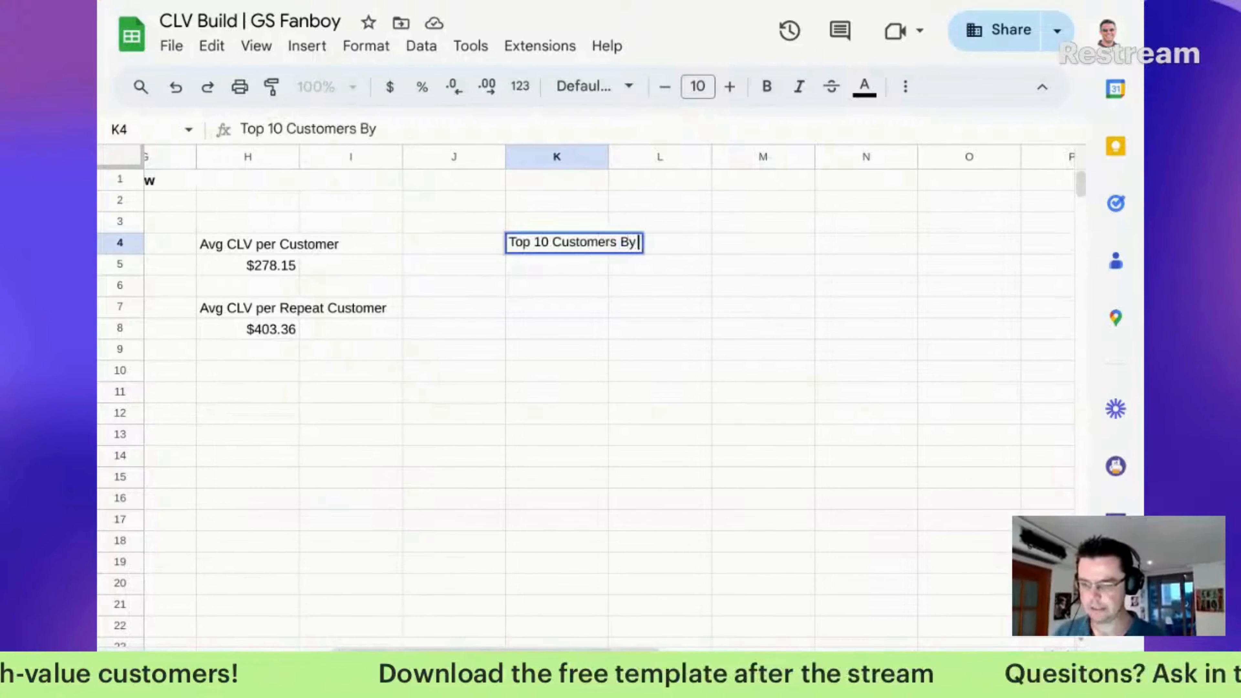
text( Revnue)
key(BackSpace)
key(BackSpace)
key(BackSpace)
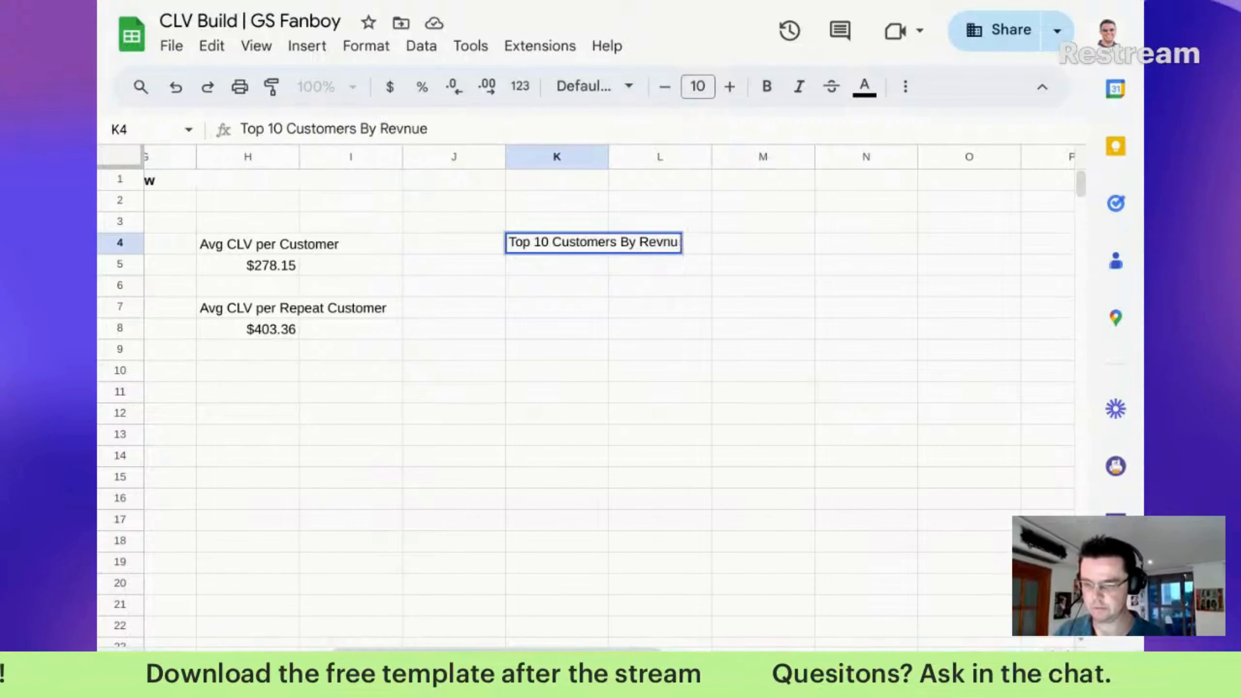
text(enue)
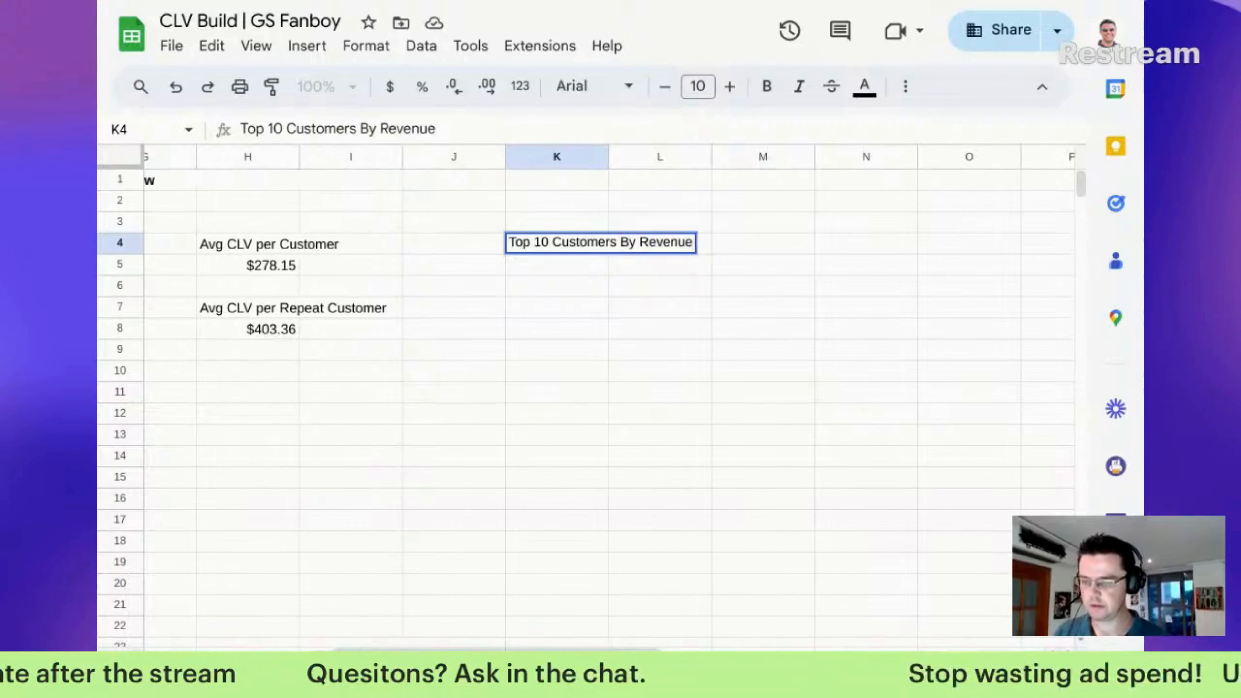
key(BackSpace)
key(BackSpace)
text(e)
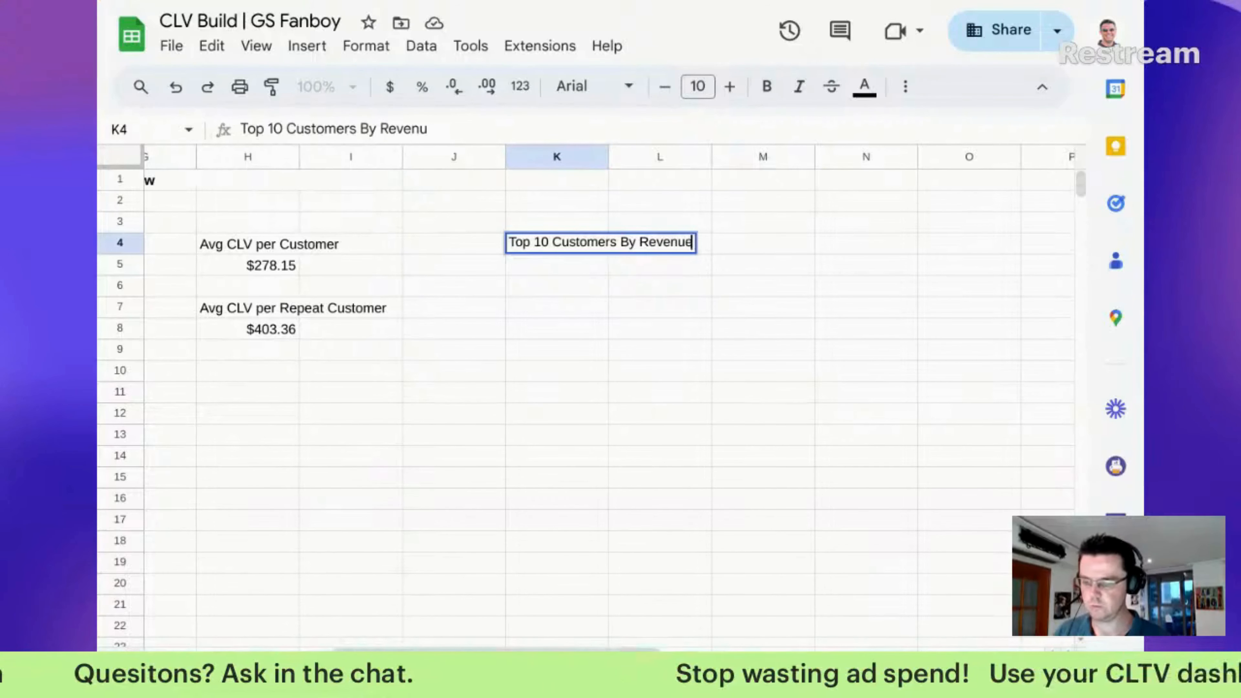
key(Return)
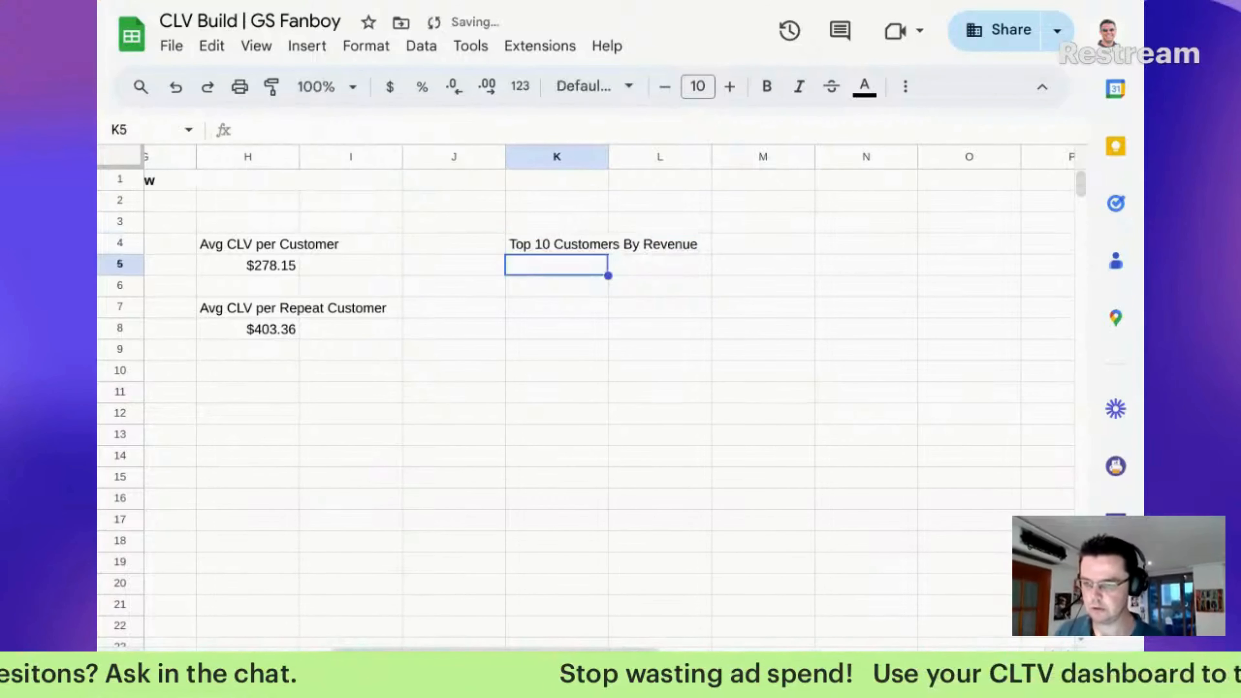
Run a spell check on the sheet and dismiss its result
click(476, 46)
mouse_move(540, 45)
mouse_move(470, 46)
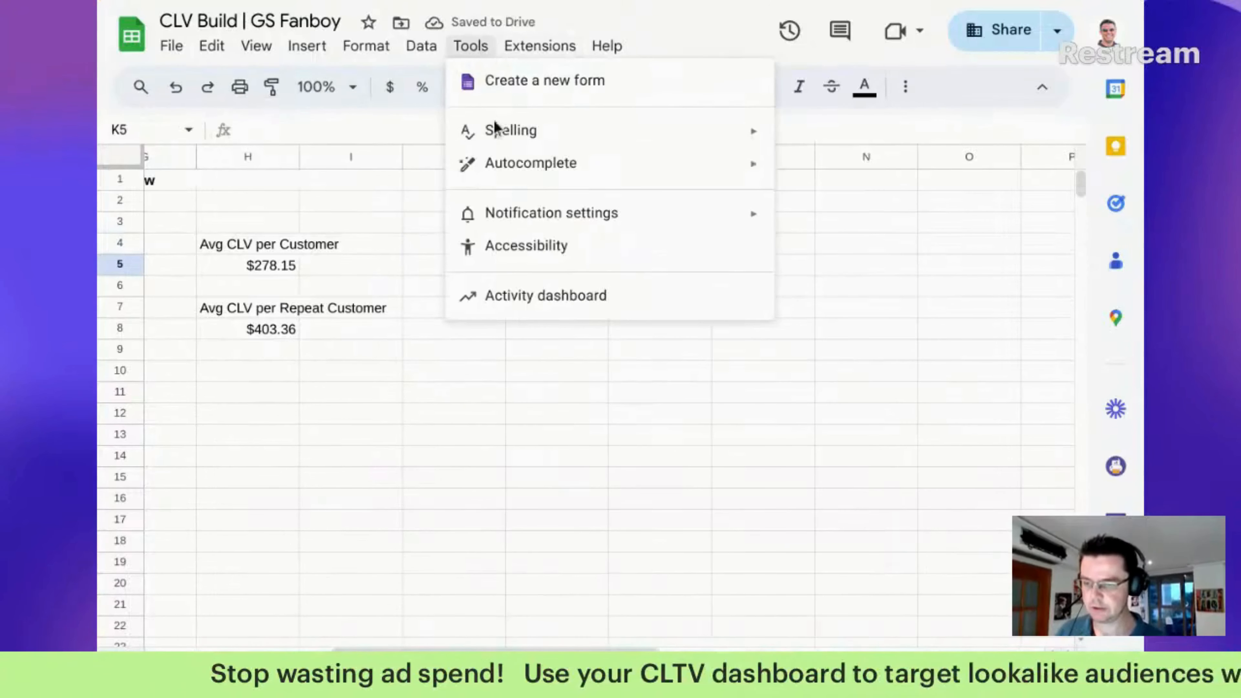
mouse_move(518, 131)
click(857, 154)
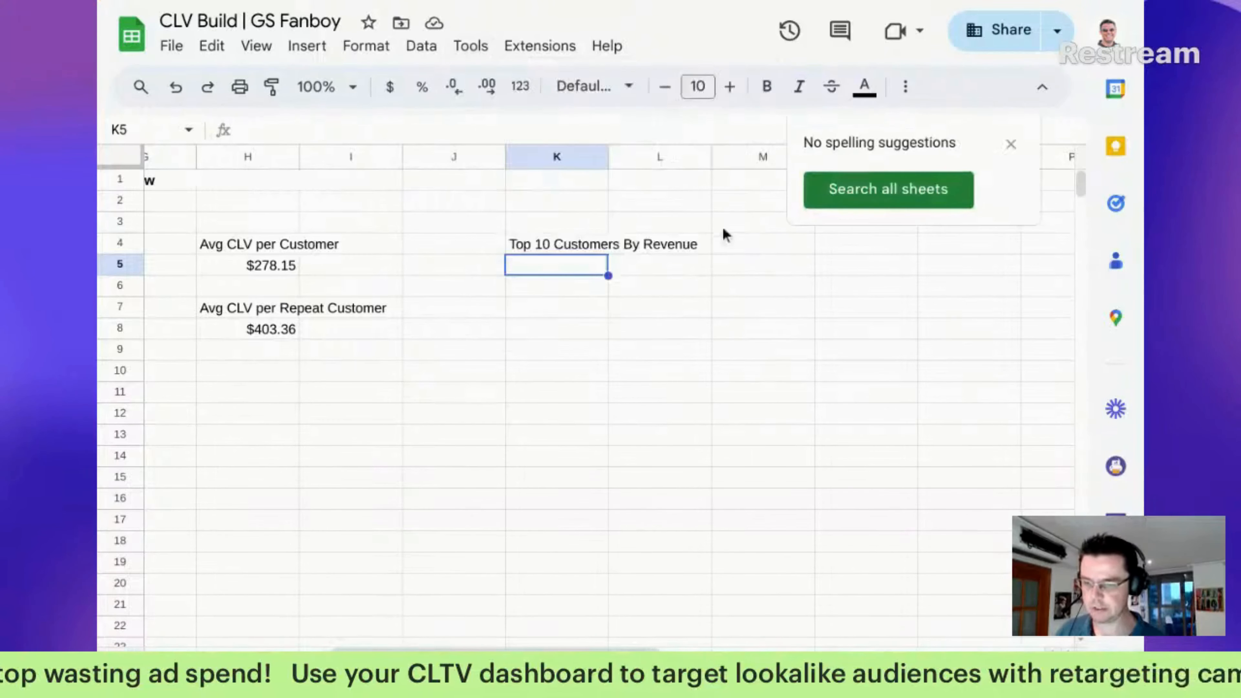
click(1010, 145)
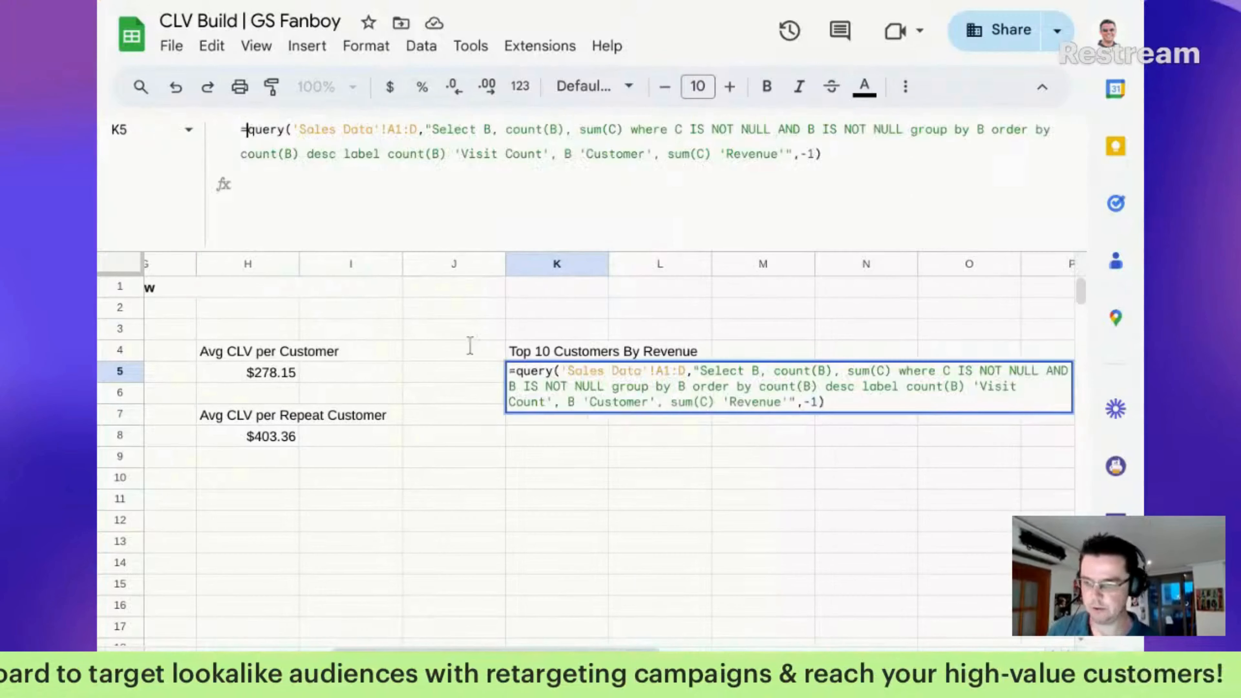
Enter the 'Sales Data'!A1:D query grouped by B in K5, with Customer, Visit Count and Revenue labels, ordered by count(B) desc
key(Return)
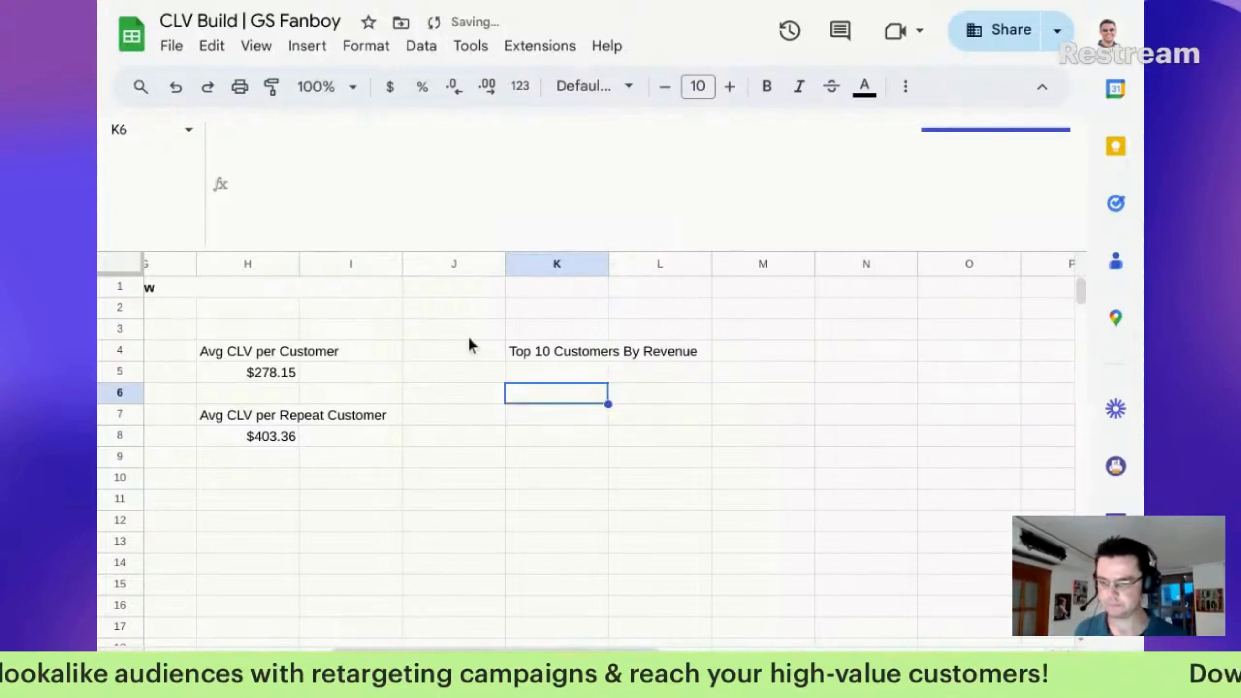
click(582, 376)
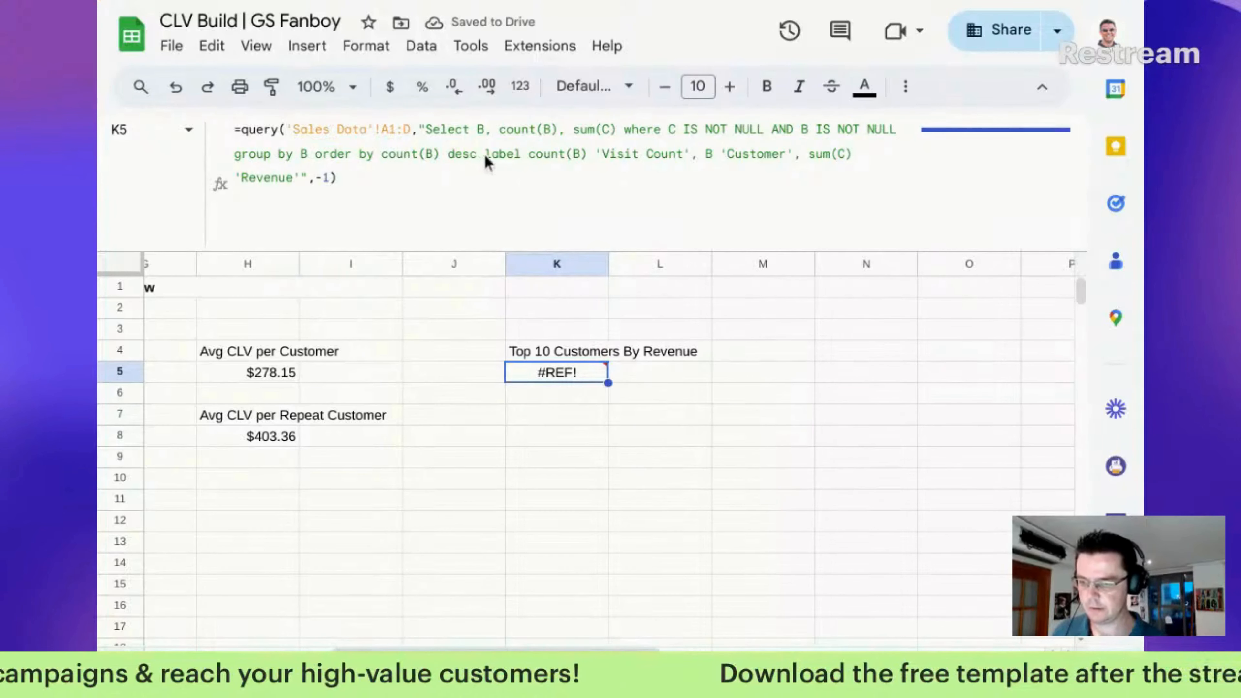
Change the order by clause in the K5 query to sum(C)
click(387, 153)
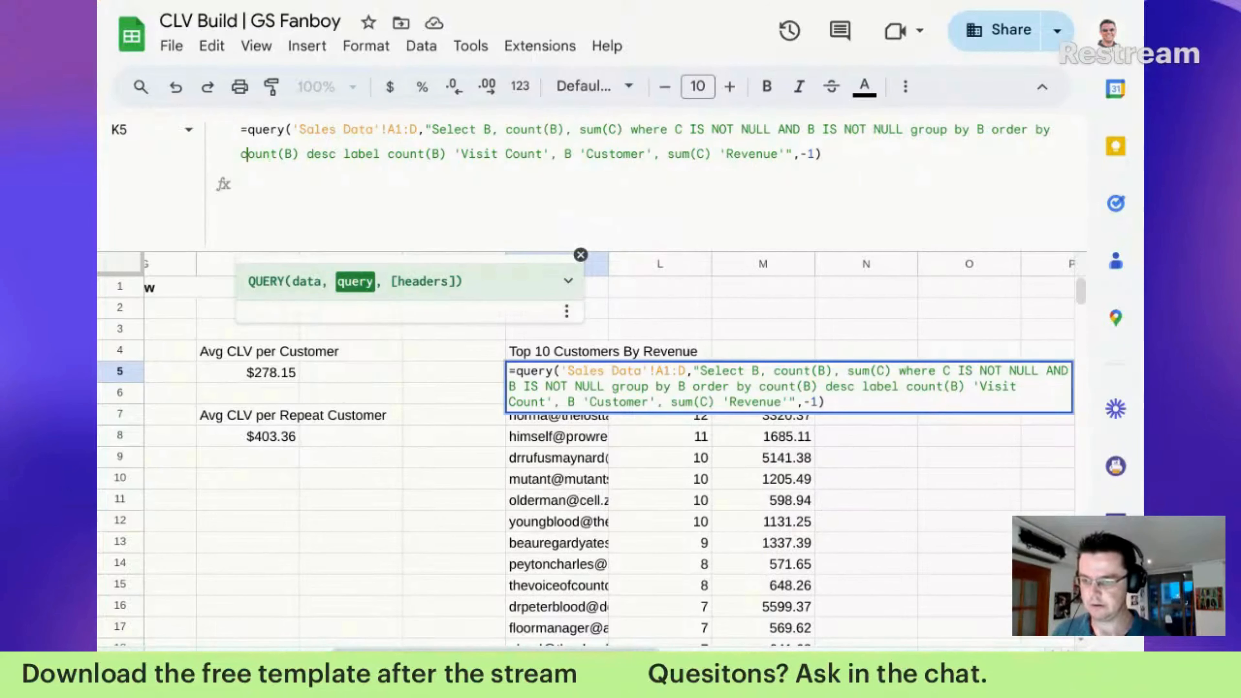
key(shift+Right)
key(shift+Right)
key(shift+Right)
key(shift+Right)
key(shift+Right)
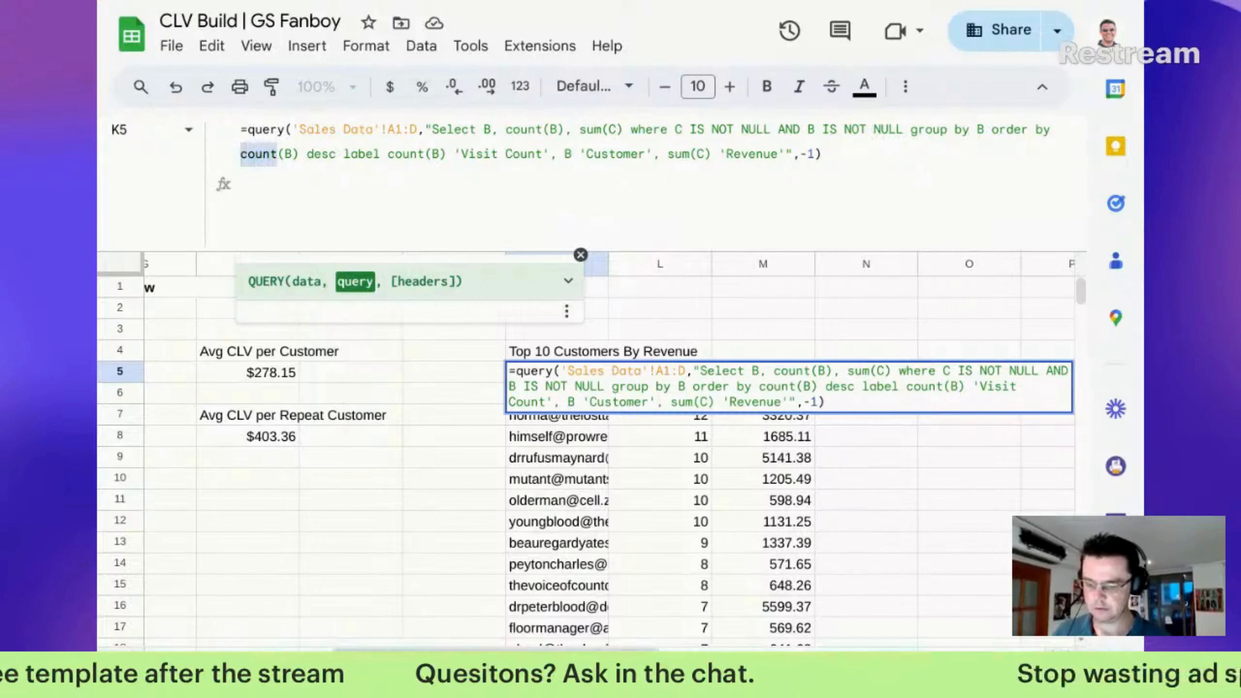
text(sum)
key(Right)
key(shift+Right)
text(C)
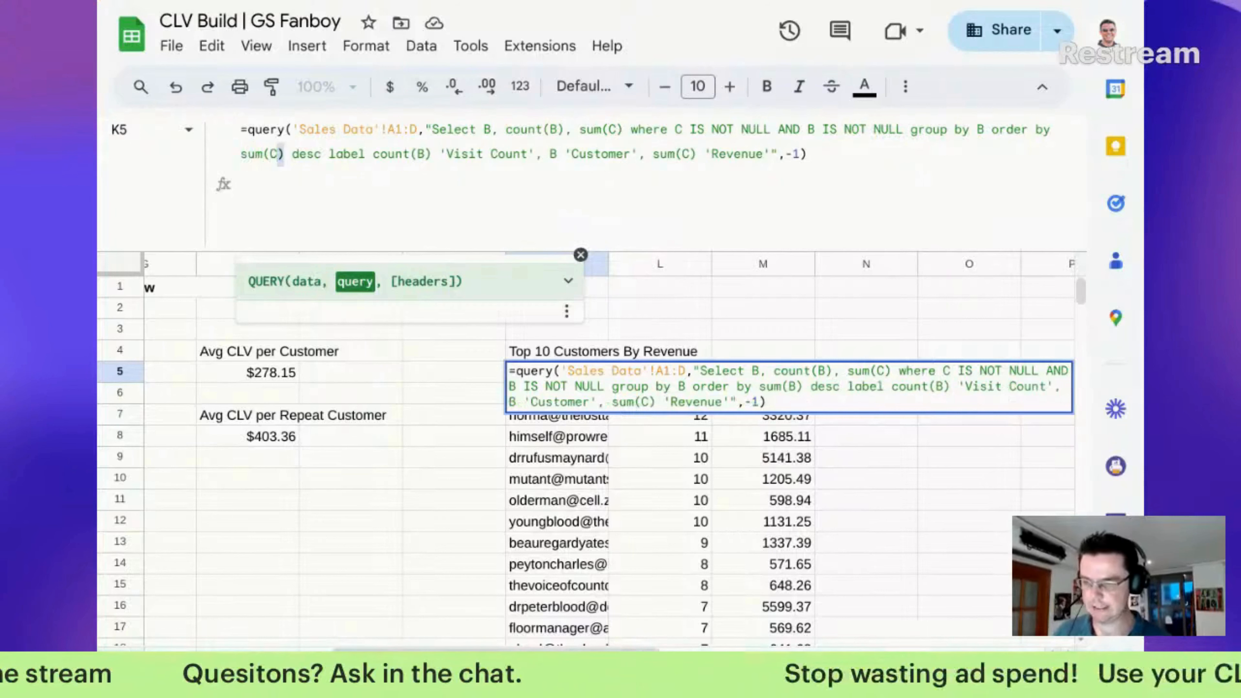
Add limit 10 after desc and before the label clause in the K5 query, and commit the formula
key(Right)
key(Right)
key(Right)
key(Right)
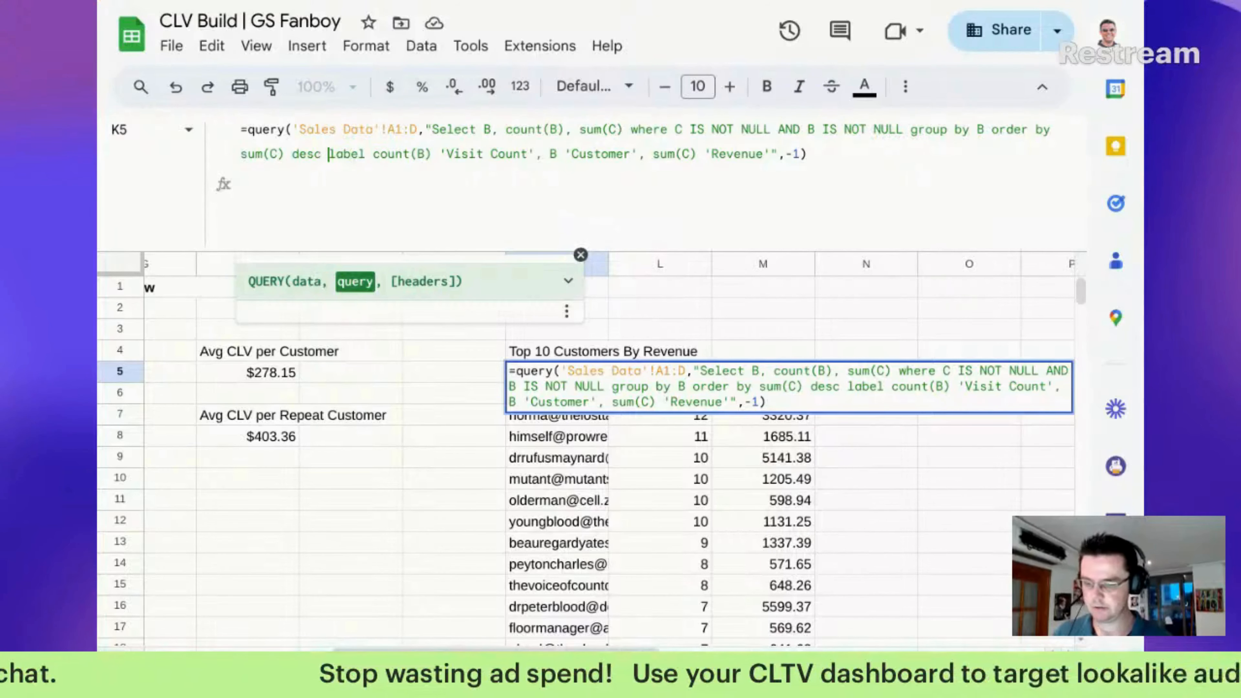
text(limit )
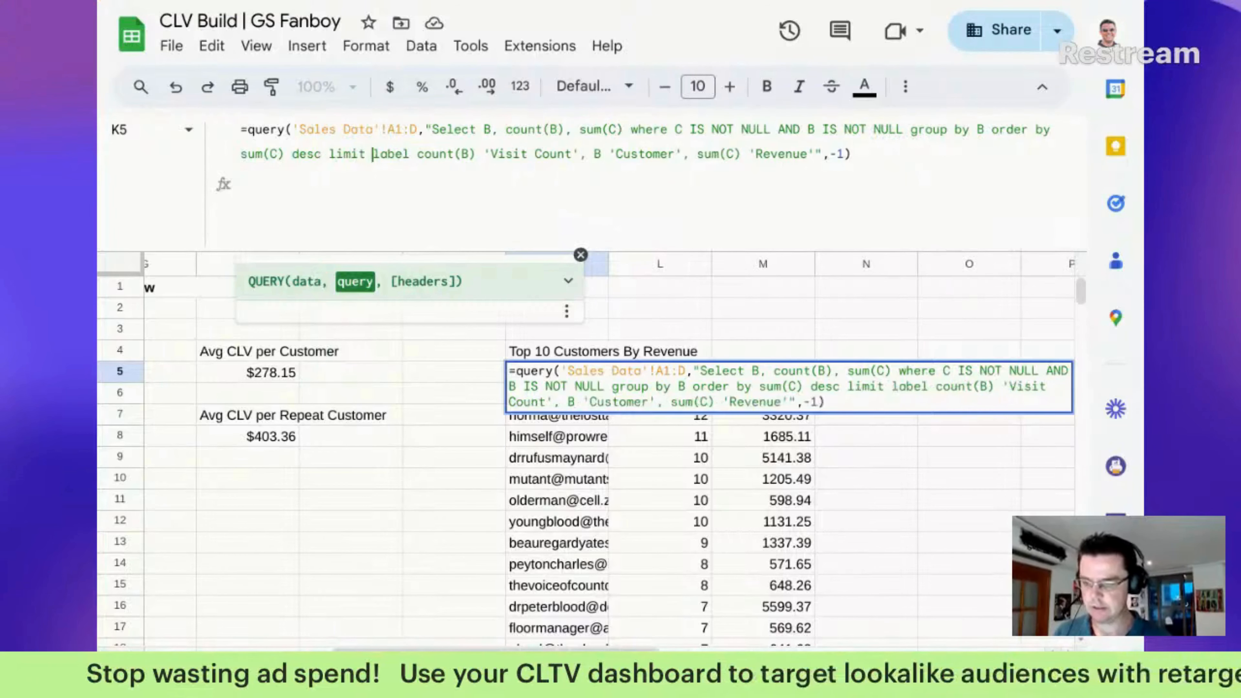
text(10)
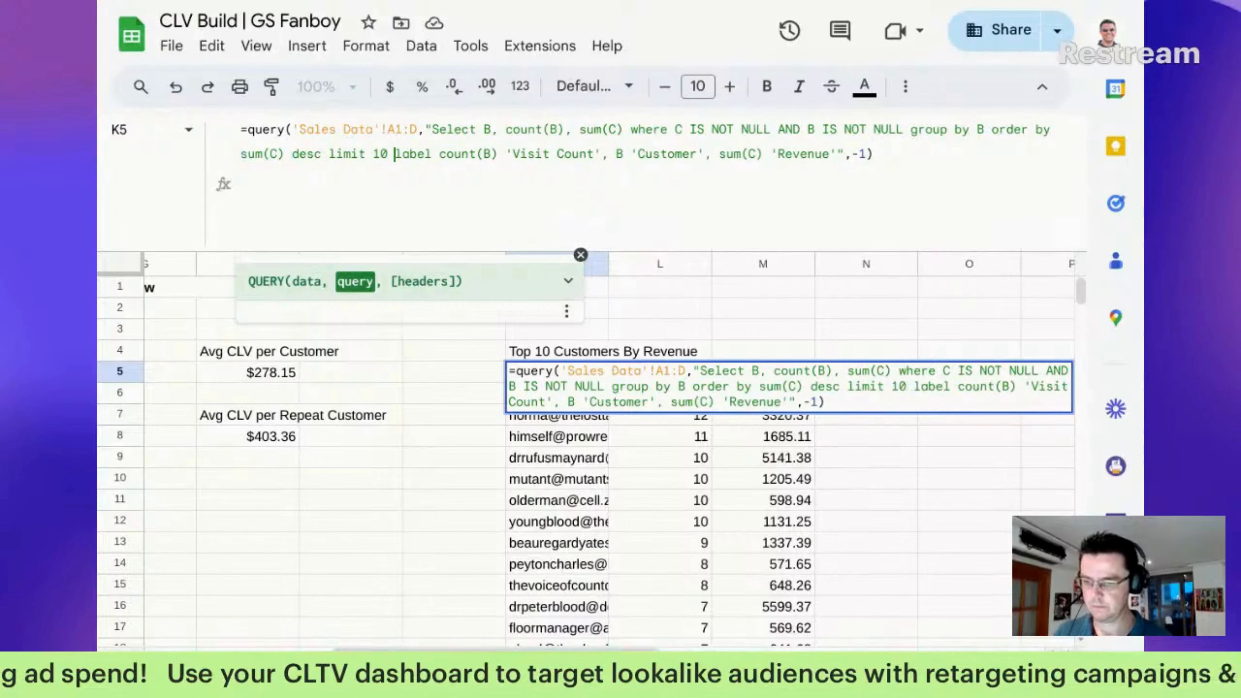
key(Return)
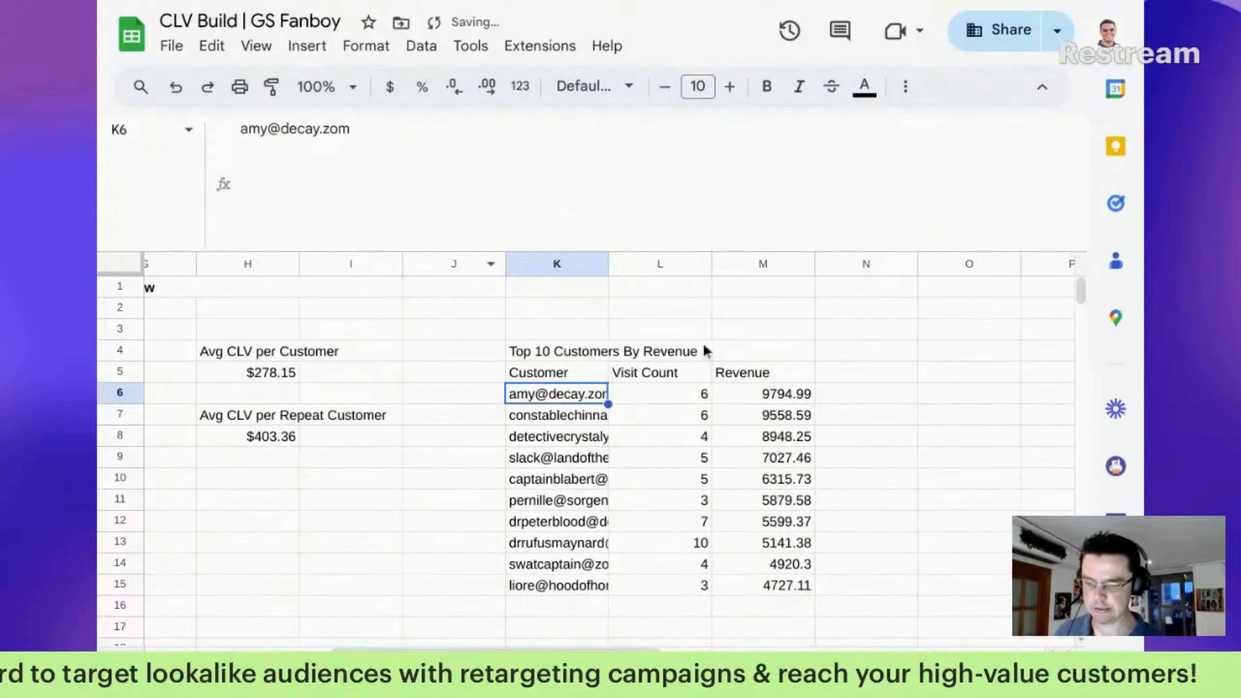
Format the revenue values in M6:M15 of the top 10 customers table as currency
drag(756, 399, 773, 587)
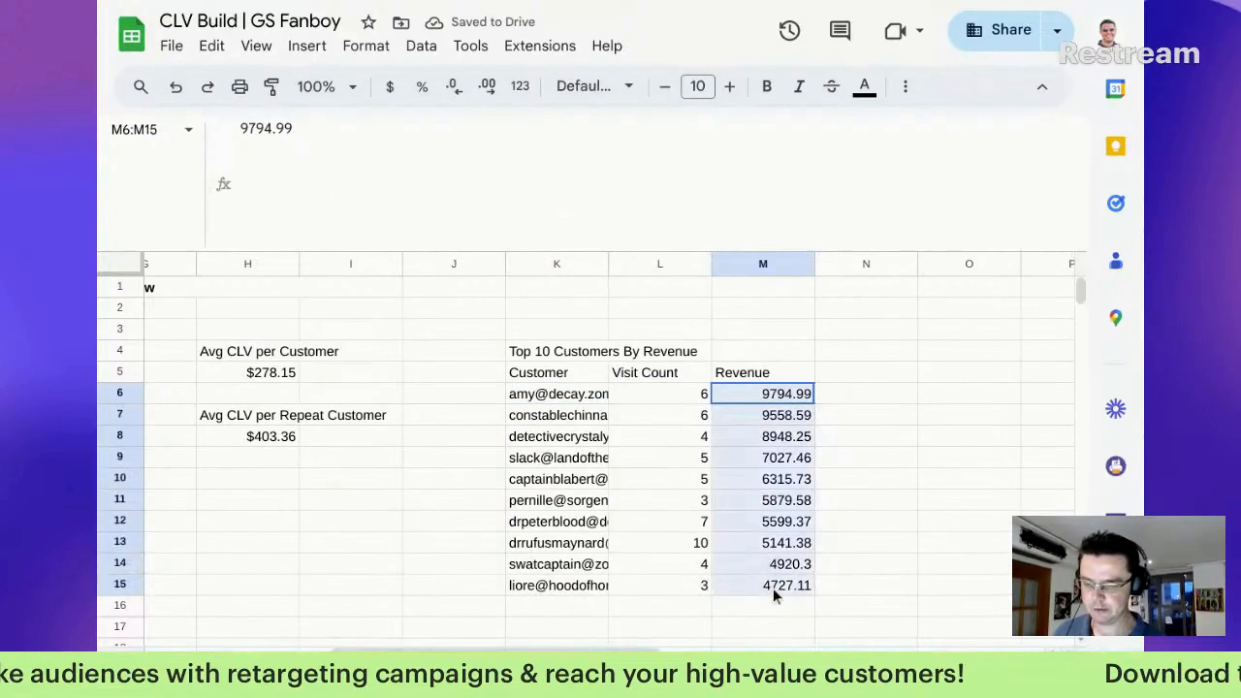
click(390, 87)
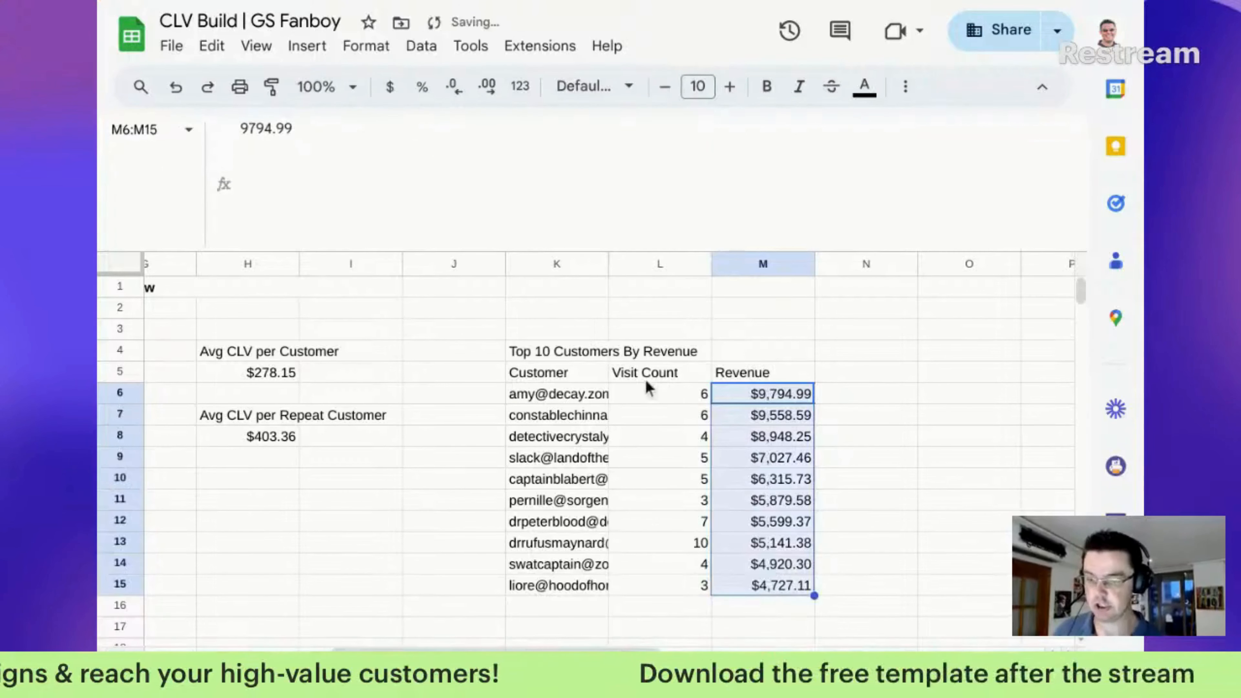
scroll(586, 445, down, 1)
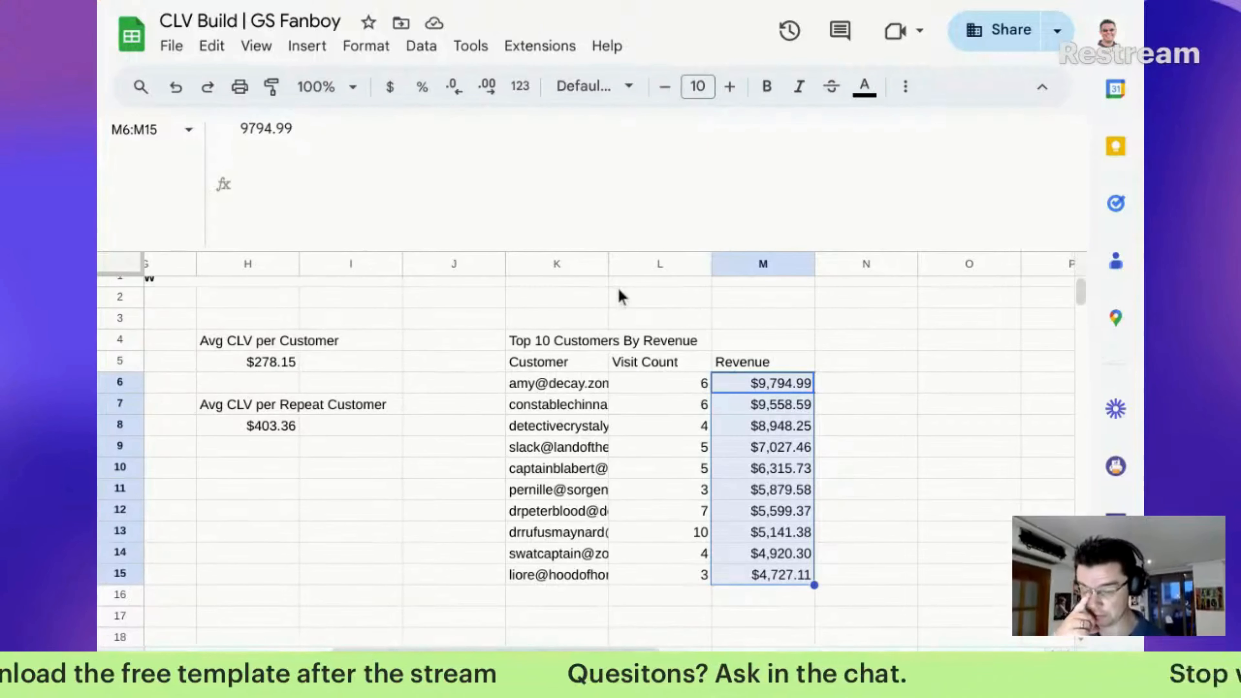
Start a heading in K19 below the revenue table with the text Top 10 Customers
click(561, 341)
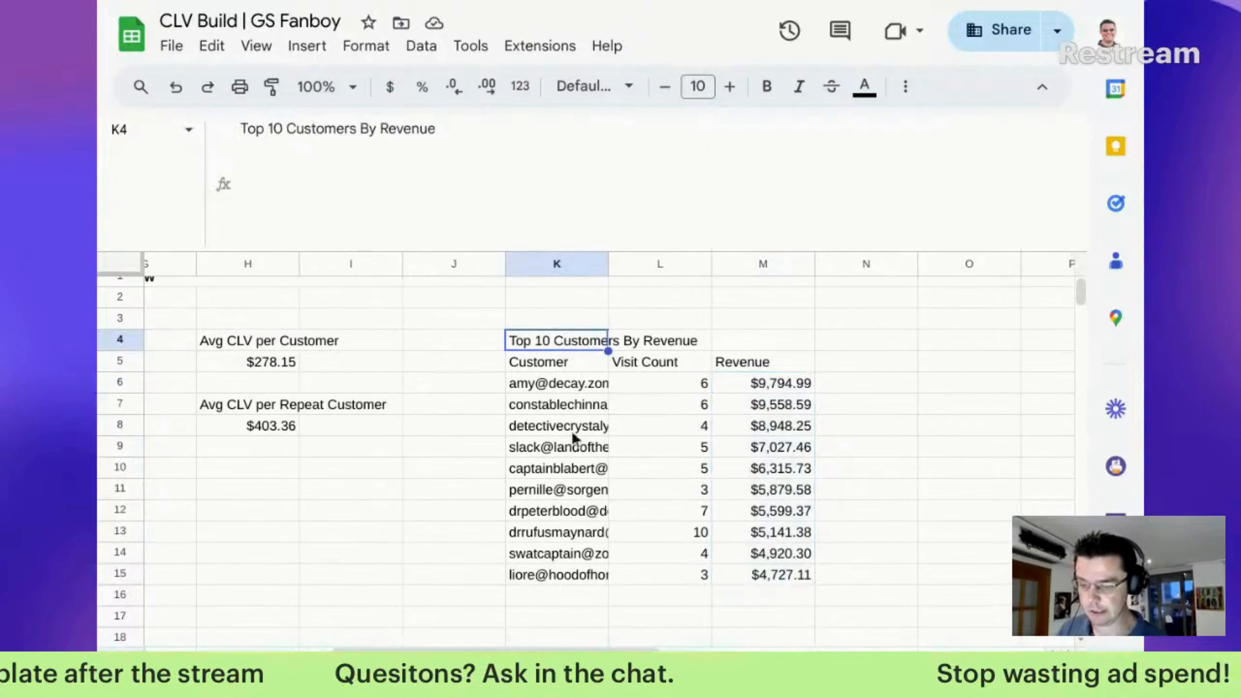
scroll(572, 435, down, 3)
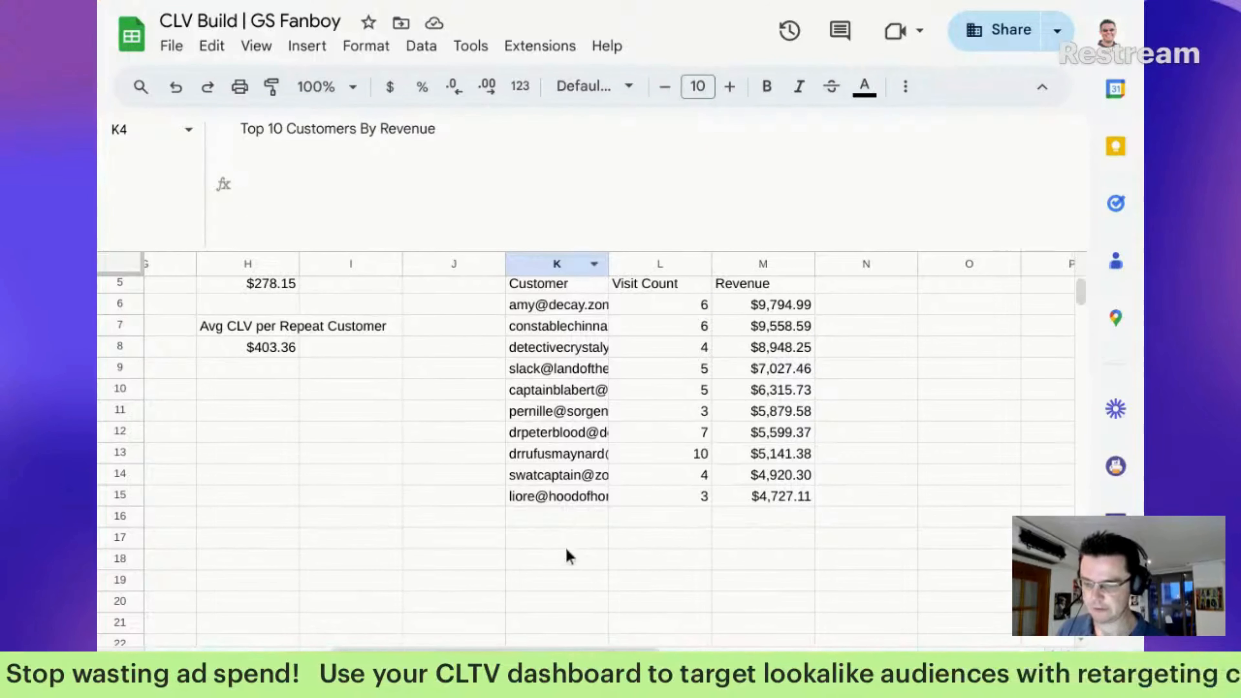
click(561, 582)
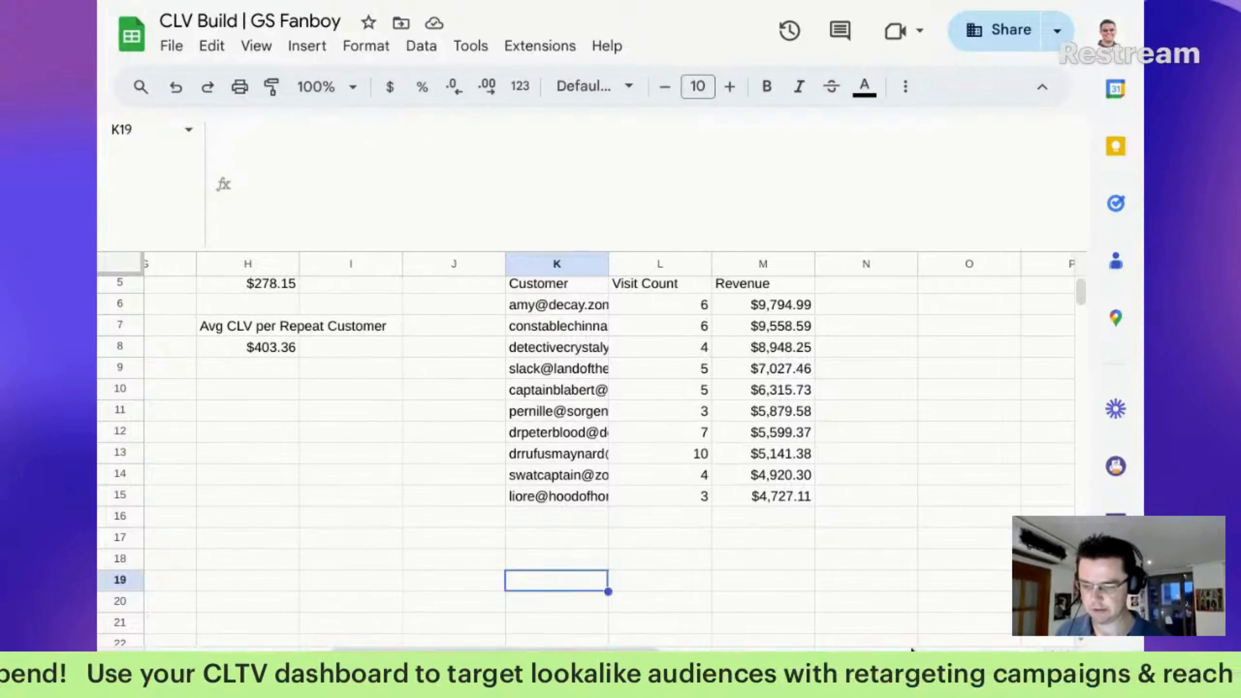
scroll(586, 440, up, 1)
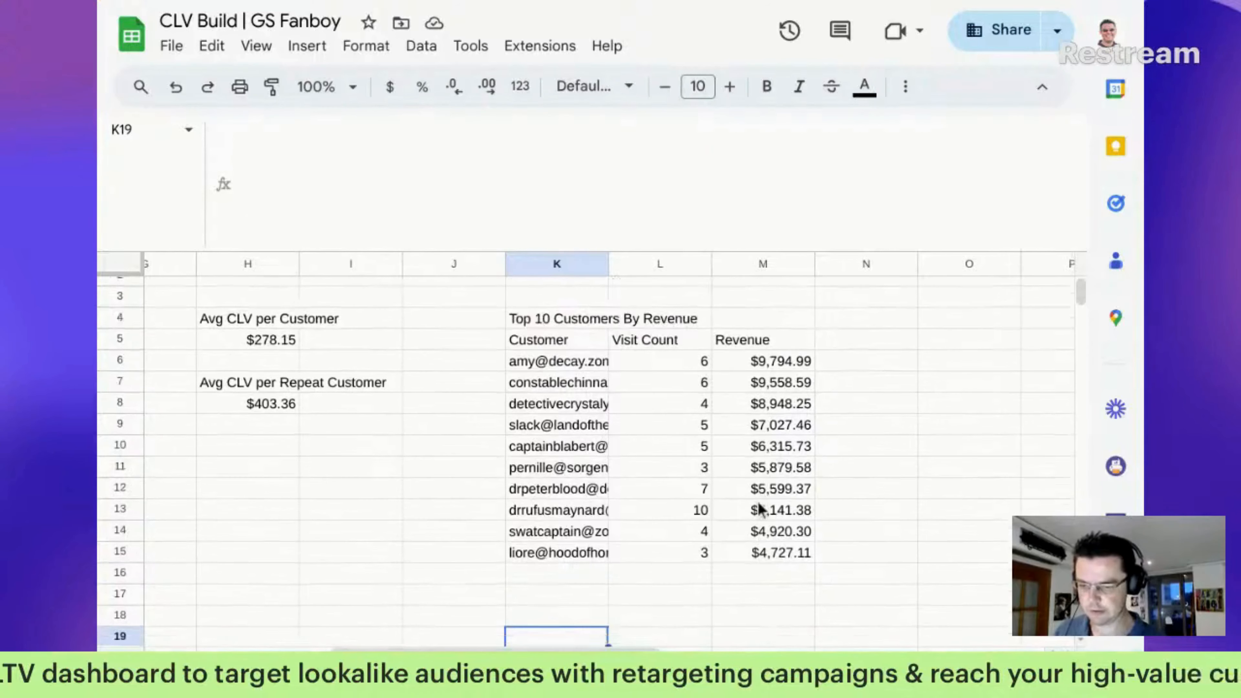
text(Top)
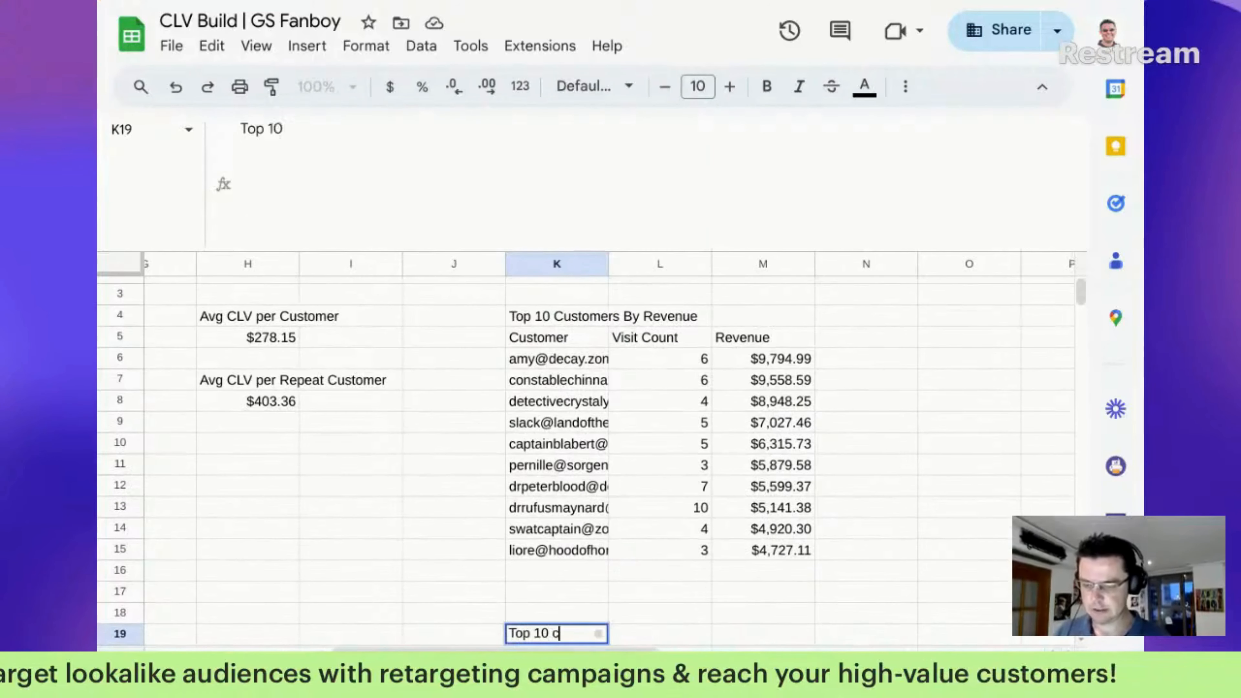
text( 10 c)
key(BackSpace)
text(C)
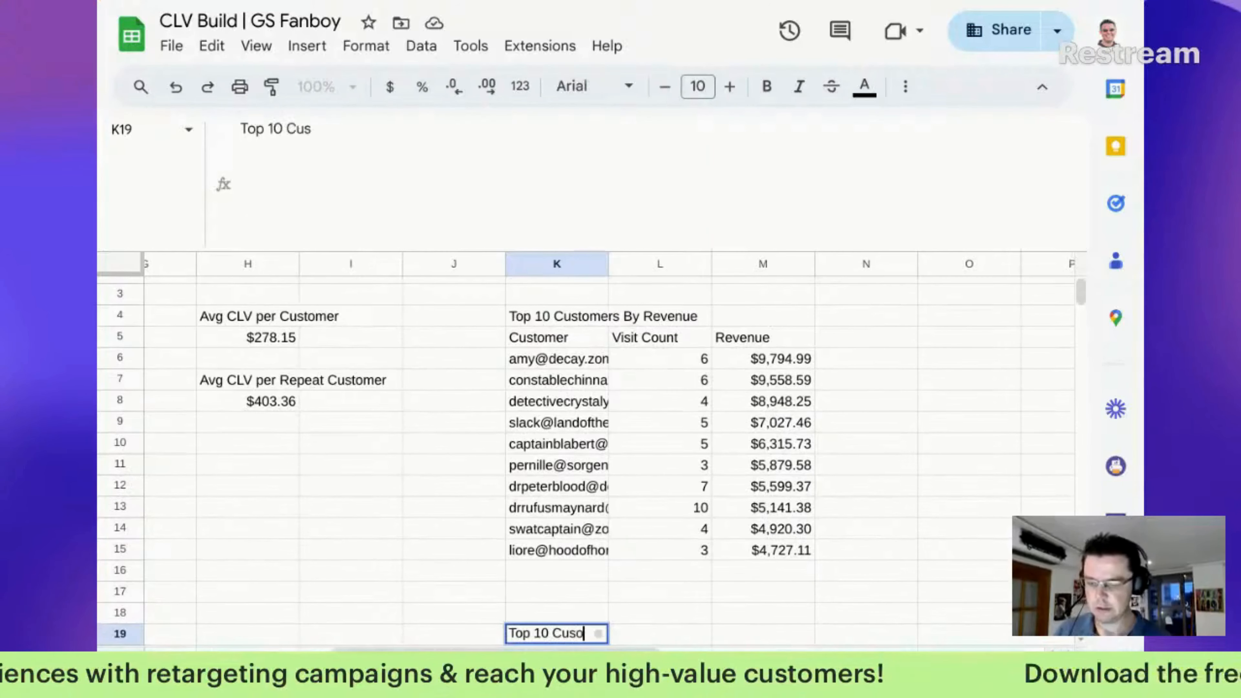
text(ustomer)
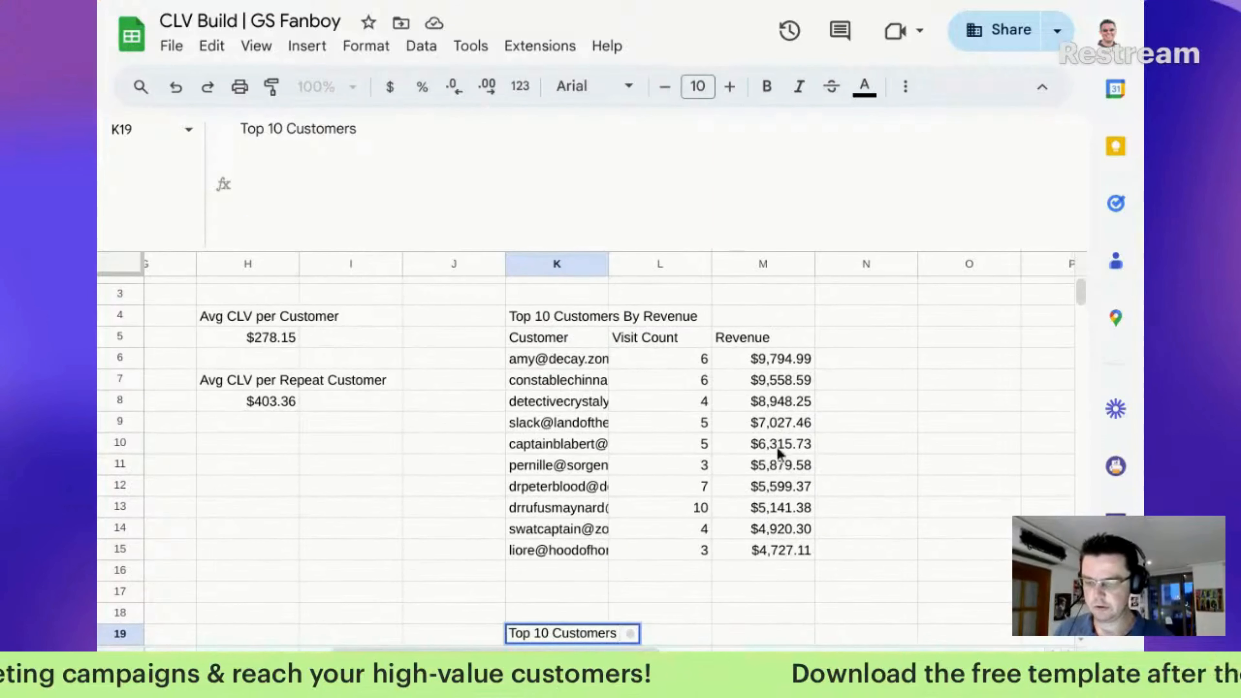
text(s)
Widen column K to fit the customer entries, and complete the K19 heading as Top 10 Customers By Visits
scroll(548, 498, up, 1)
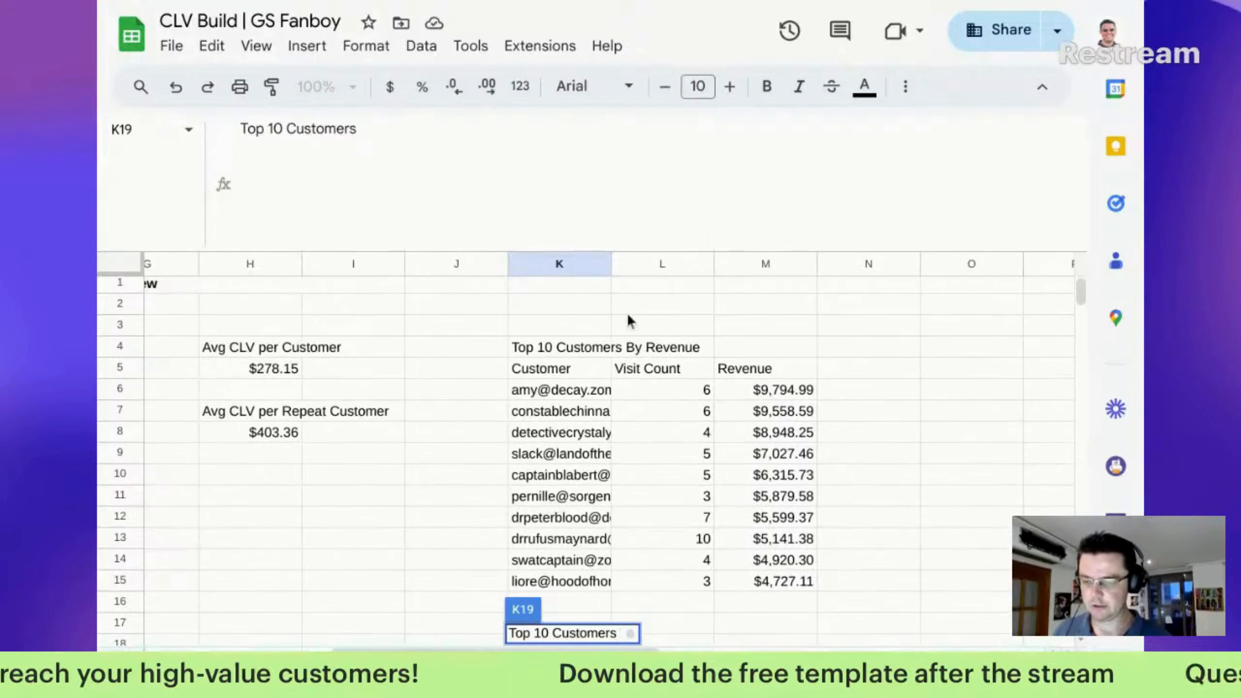
drag(610, 264, 792, 264)
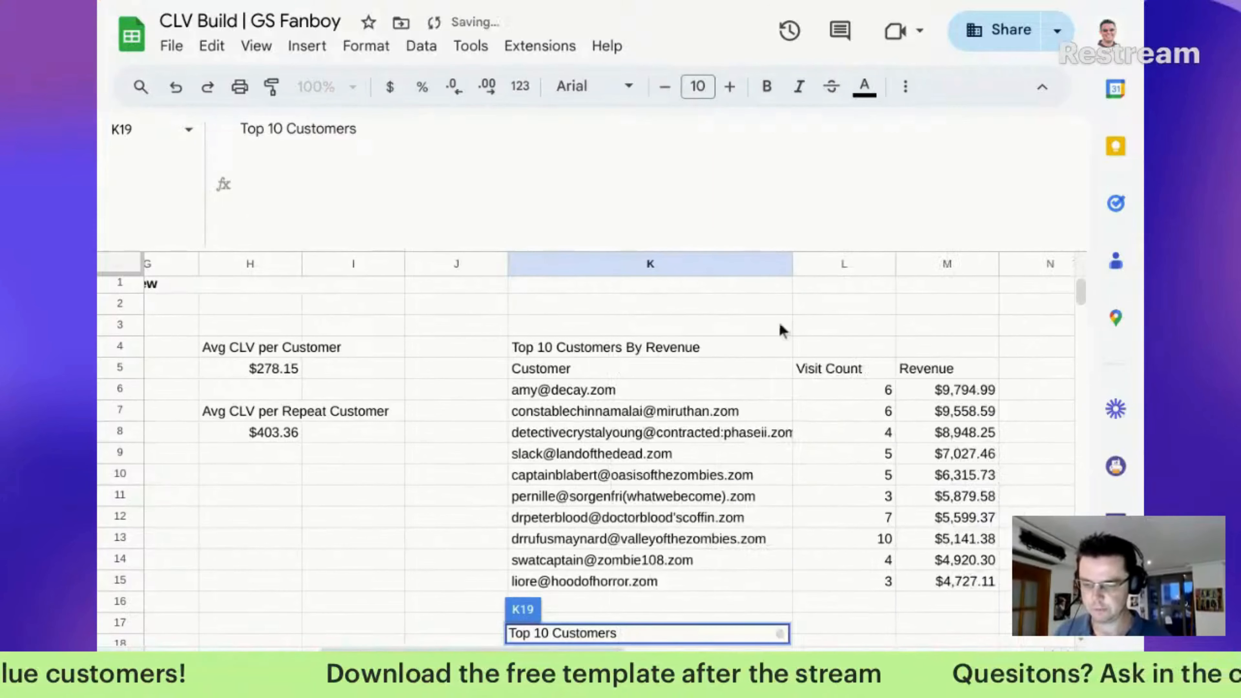
scroll(710, 361, down, 2)
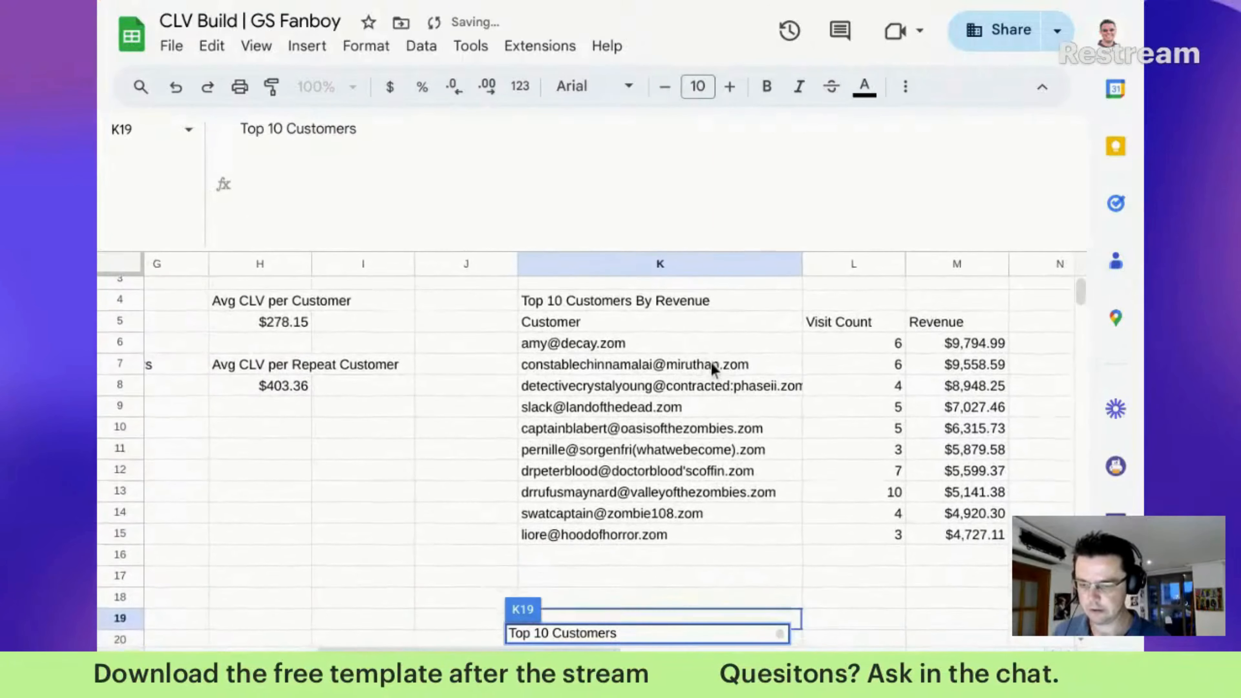
text(By V)
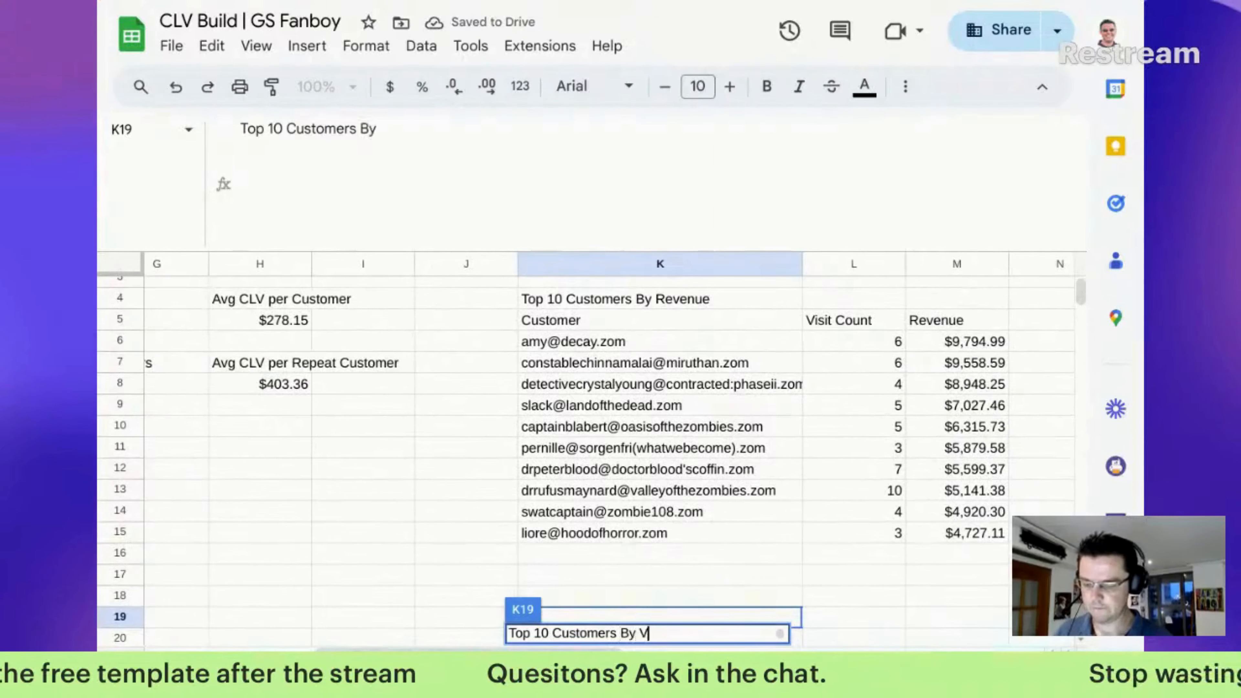
text(isit C)
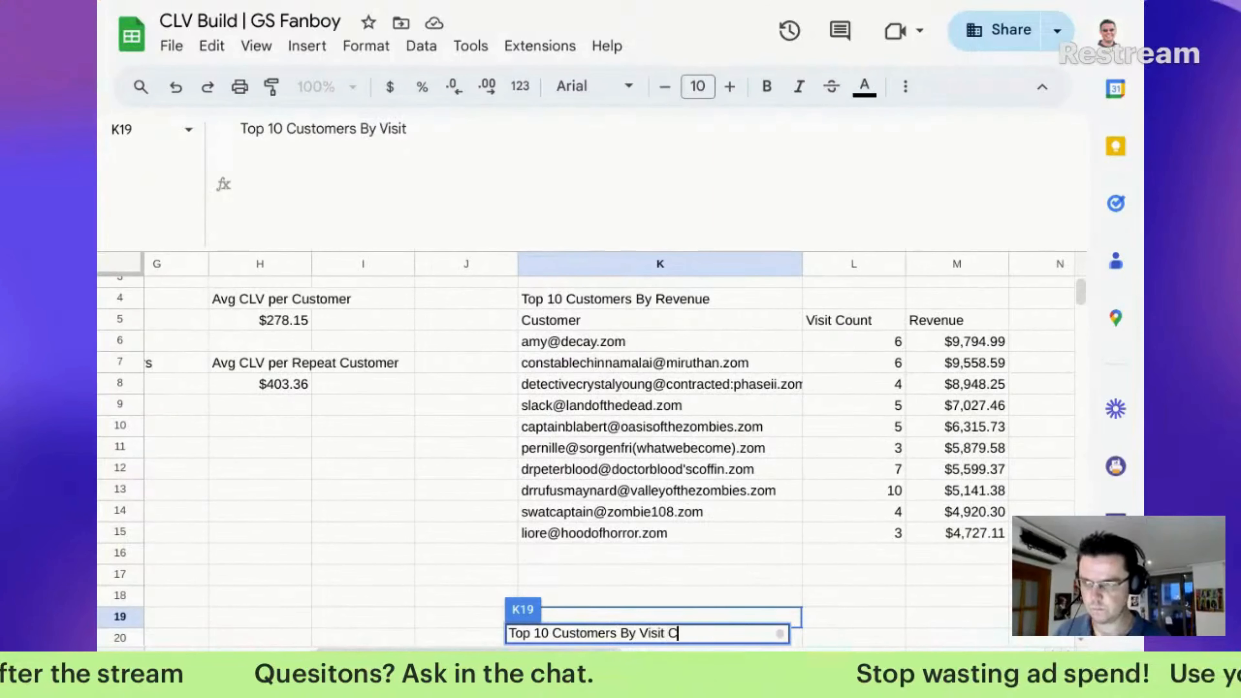
text(ount)
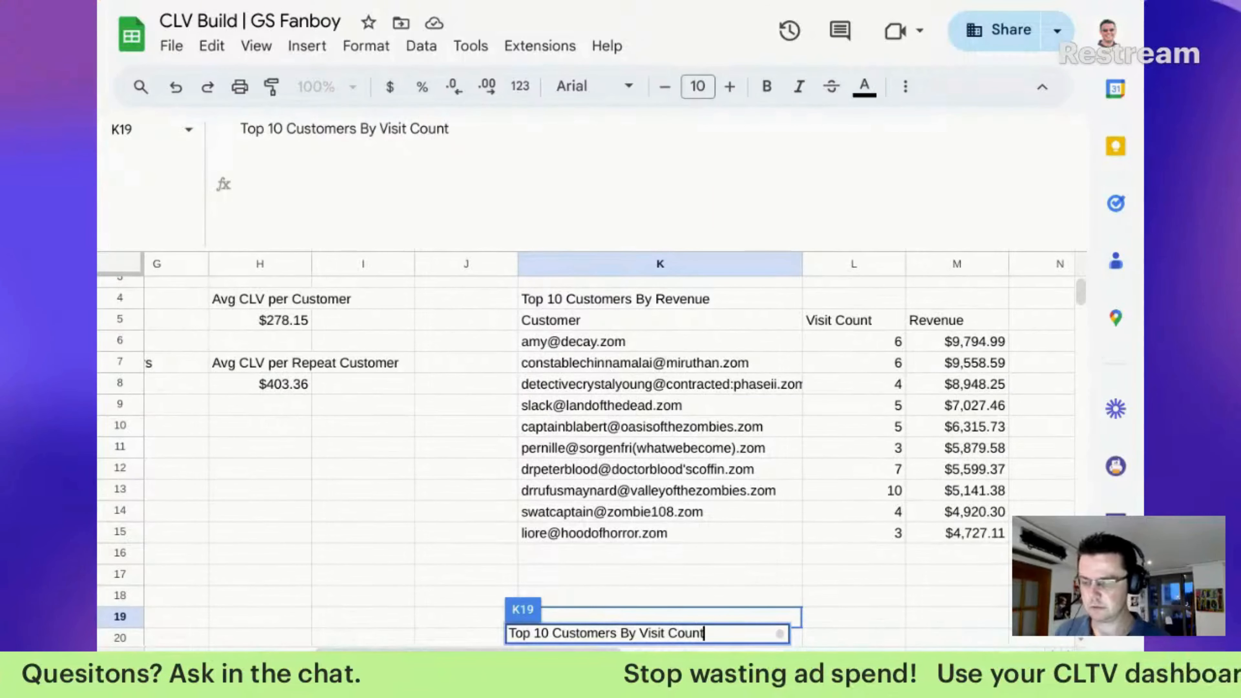
key(BackSpace)
key(BackSpace)
key(BackSpace)
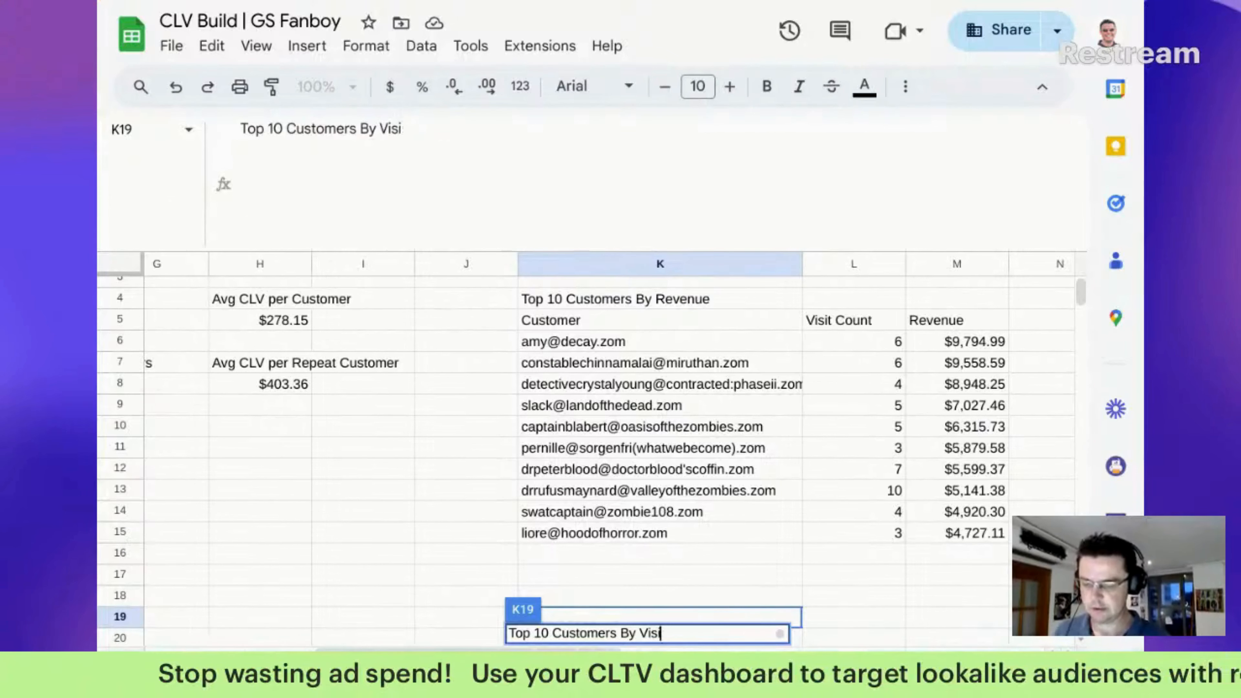
key(Return)
key(Return)
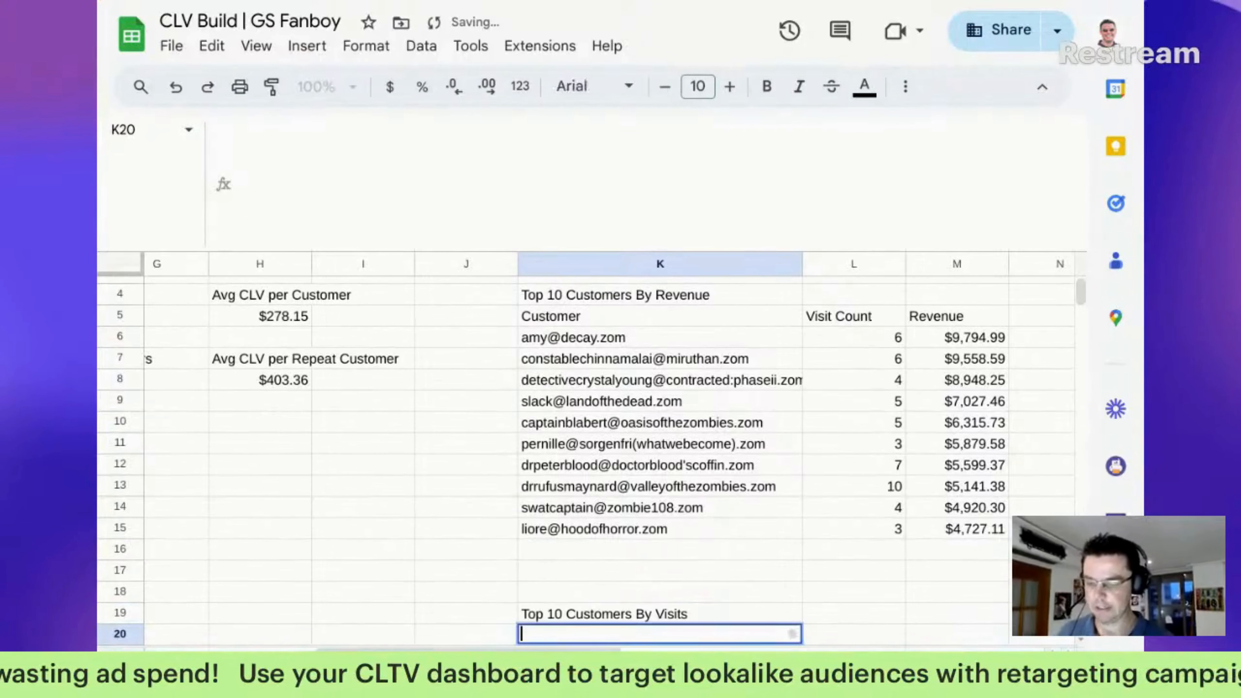
Cut the full query formula text out of K5
click(624, 324)
key(Return)
key(shift+Up)
key(shift+Up)
key(shift+Up)
key(ctrl+c)
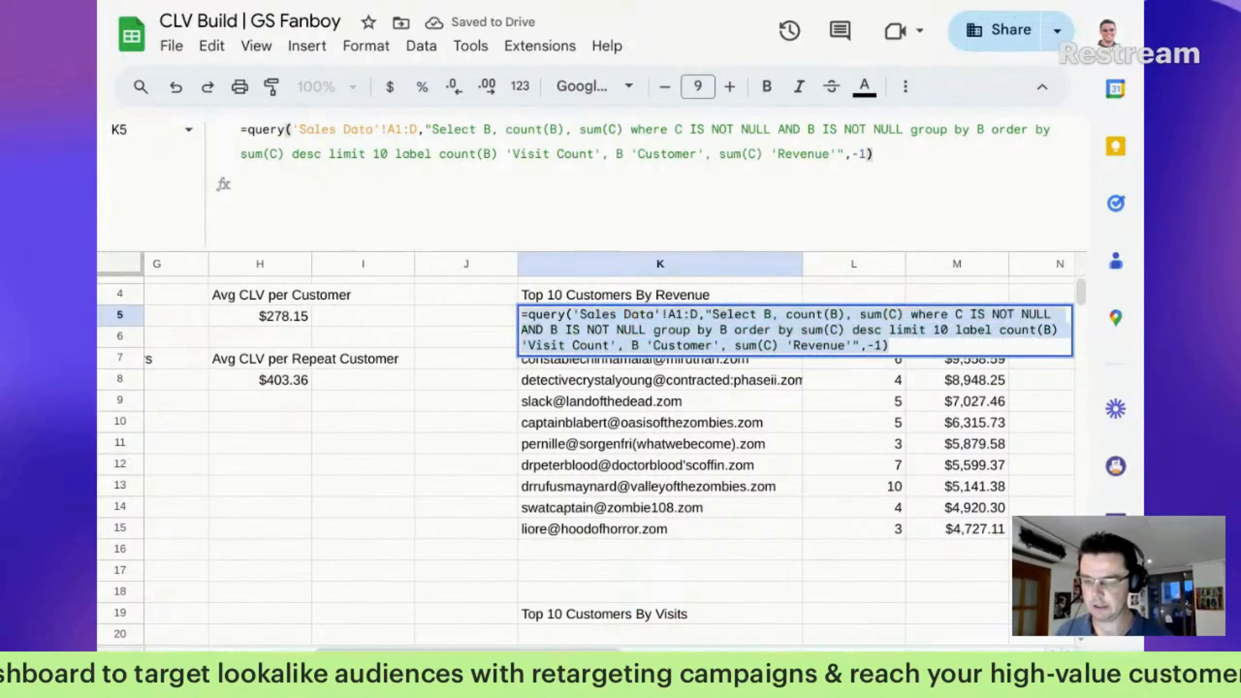
key(BackSpace)
key(Return)
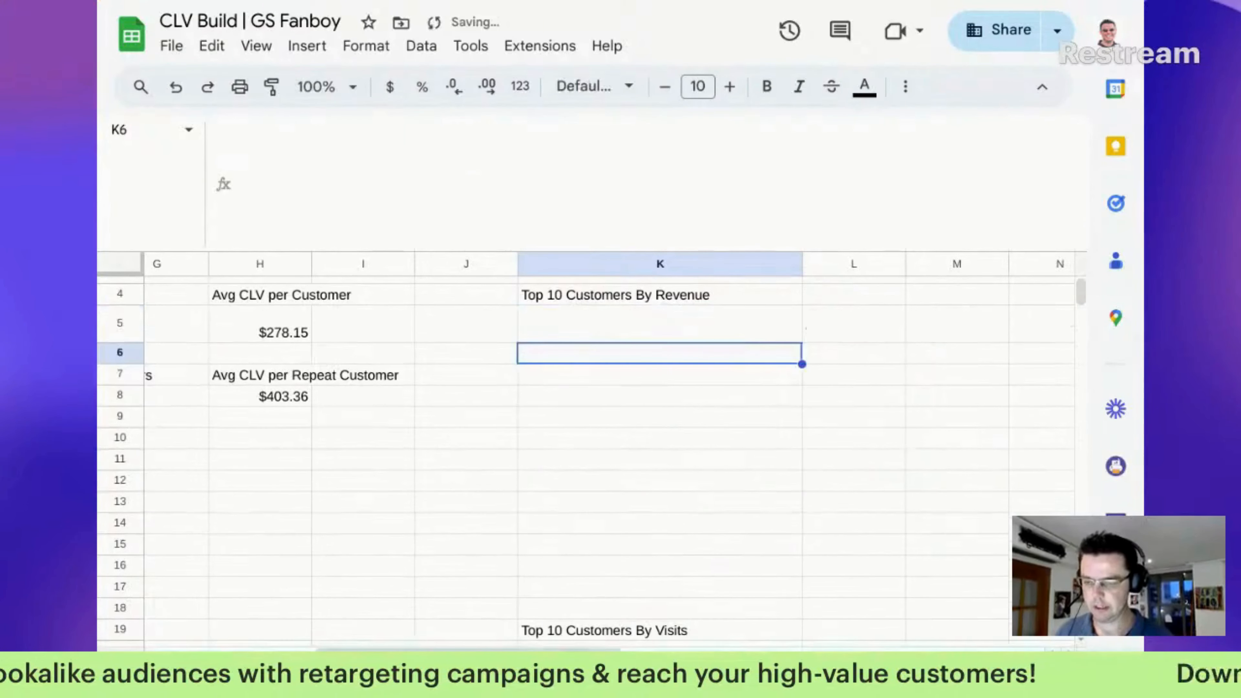
Restore the query in K5 and paste its formula text into K20 under the Top 10 Customers By Visits heading
key(Down)
key(Down)
key(Down)
key(Down)
key(Down)
key(Down)
key(Down)
key(Down)
key(Down)
key(Down)
key(Down)
key(Down)
key(Down)
key(Down)
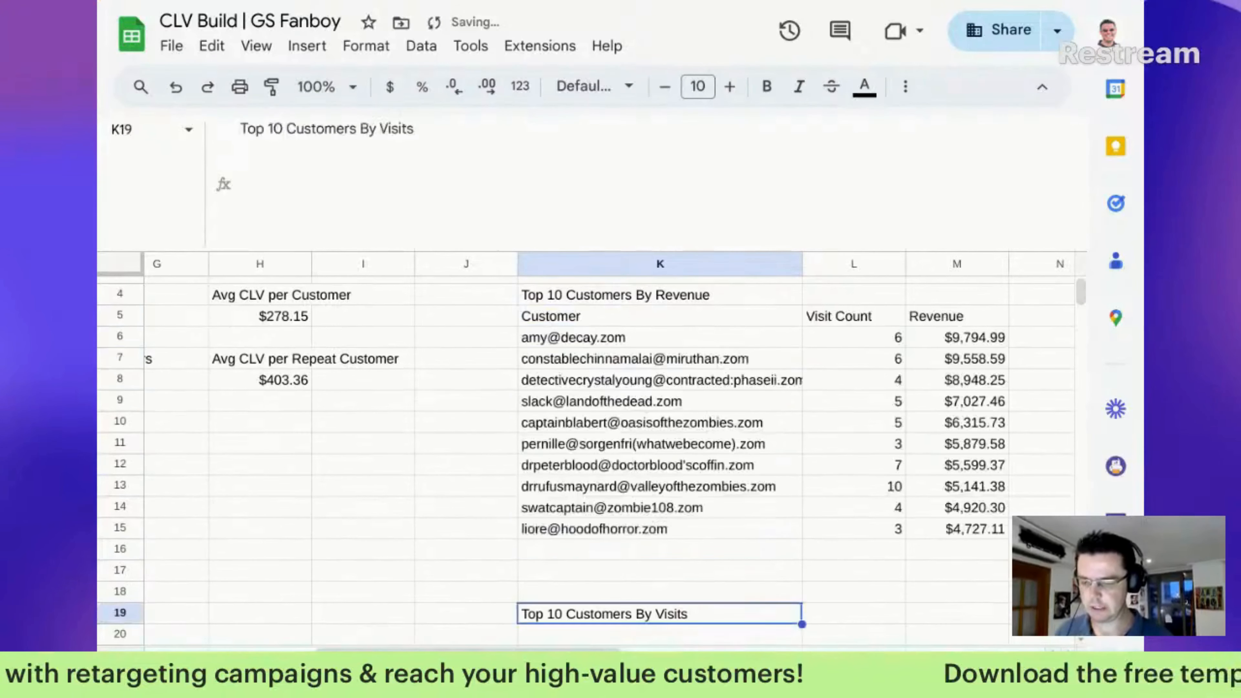
key(ctrl+v)
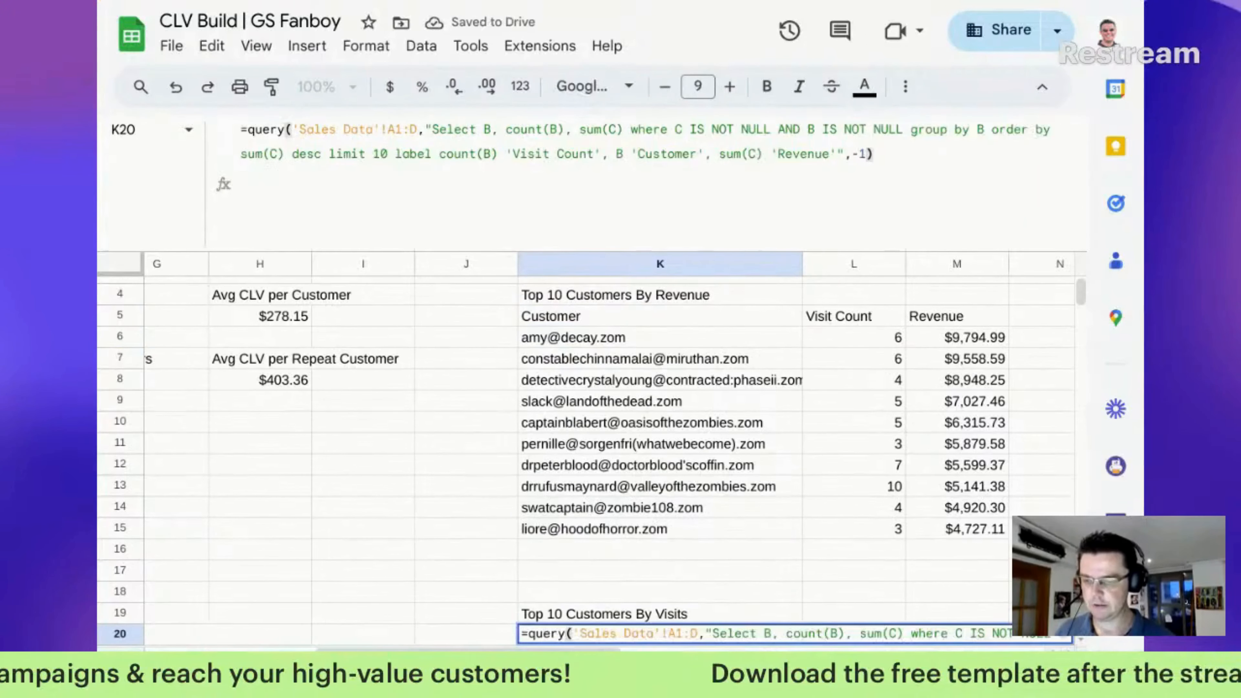
Change the order by clause in the K20 query from sum(C) to count(B), and commit the formula
click(740, 156)
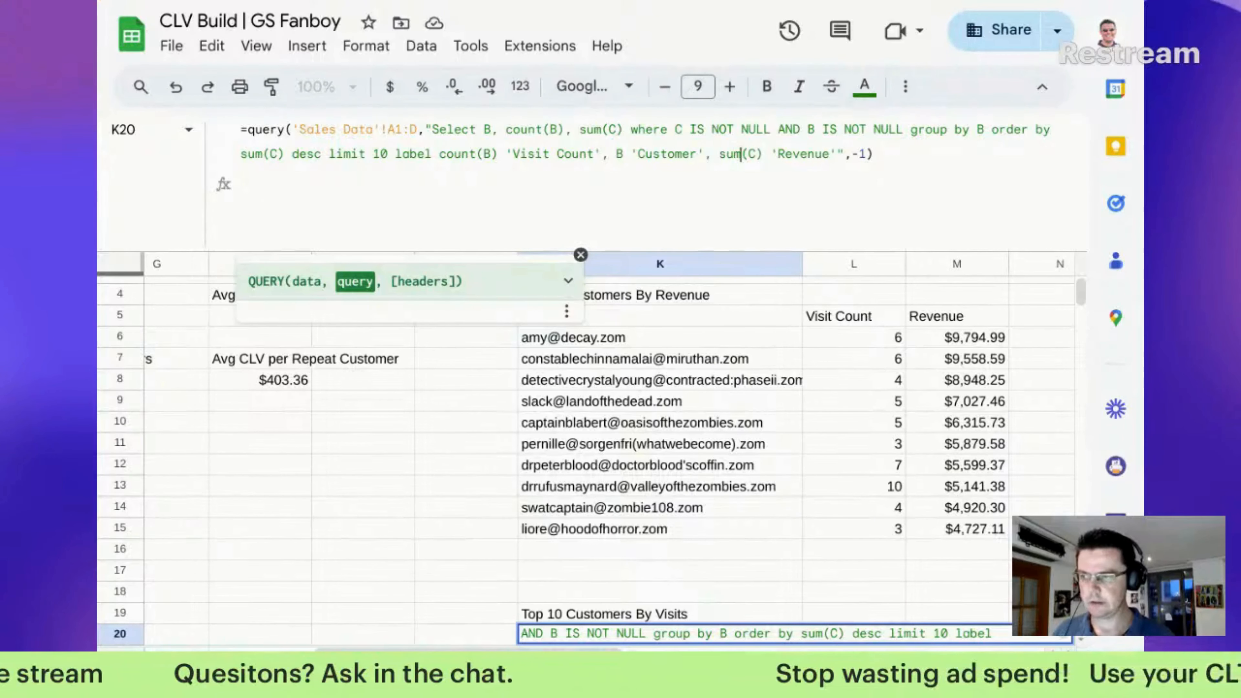
key(Left)
key(Left)
key(Left)
key(Left)
key(Left)
key(Left)
key(Left)
key(Left)
key(Left)
key(Left)
key(Left)
key(Left)
key(Left)
key(Left)
key(Left)
key(Left)
key(Left)
key(Left)
key(Left)
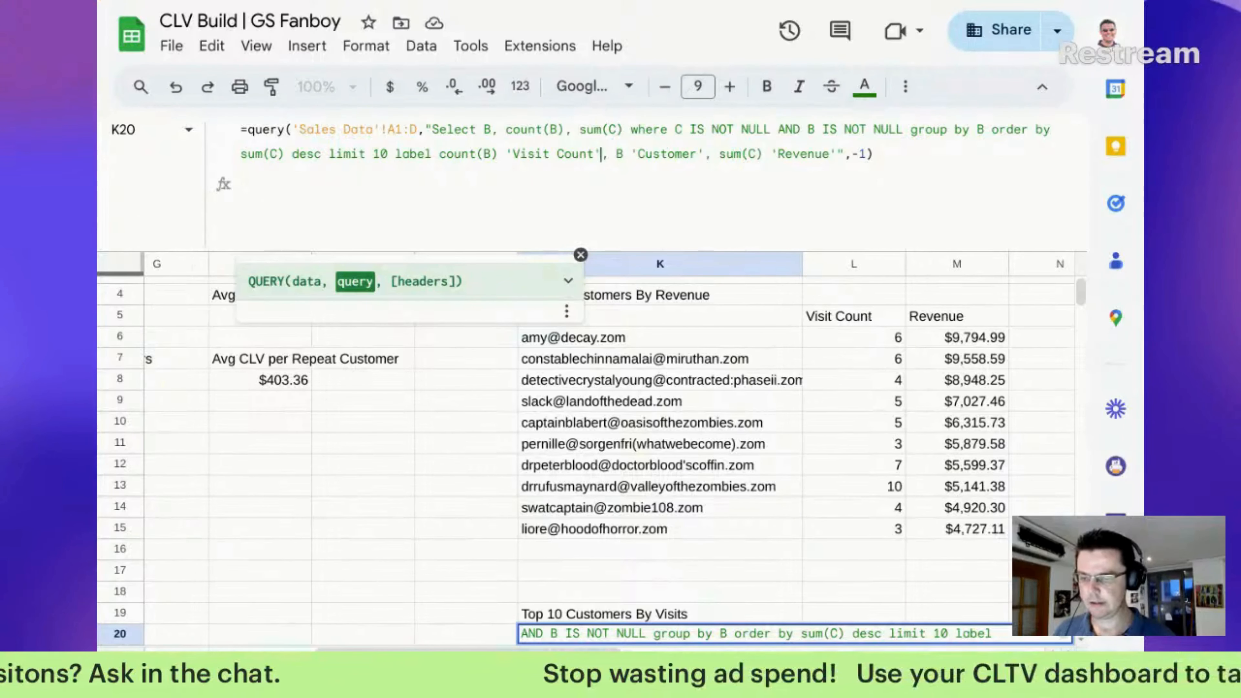
key(Left)
key(Left)
key(Left)
key(Left)
key(Left)
key(Left)
key(Left)
key(Left)
key(Left)
key(Left)
key(Left)
key(Left)
key(Left)
key(Left)
key(Left)
key(Left)
key(Left)
key(Left)
key(Left)
key(Left)
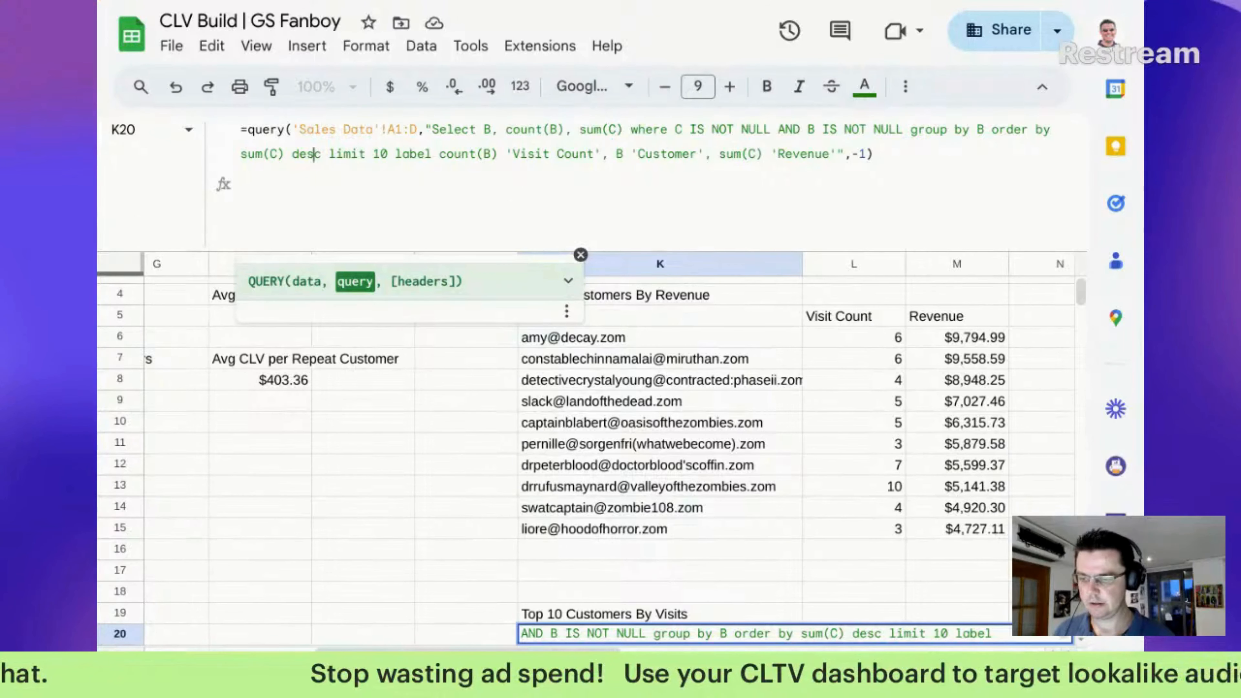
key(Left)
key(Left)
key(Left)
key(Left)
key(Left)
key(Left)
key(Left)
key(BackSpace)
key(BackSpace)
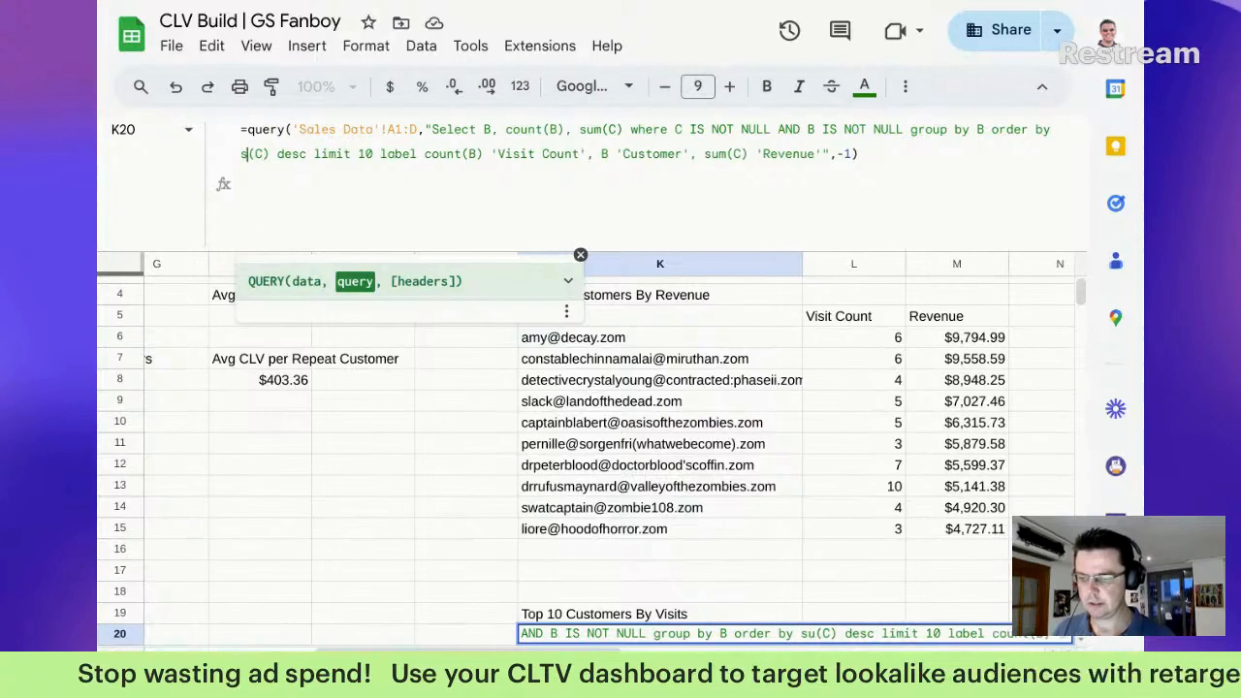
key(BackSpace)
text(count)
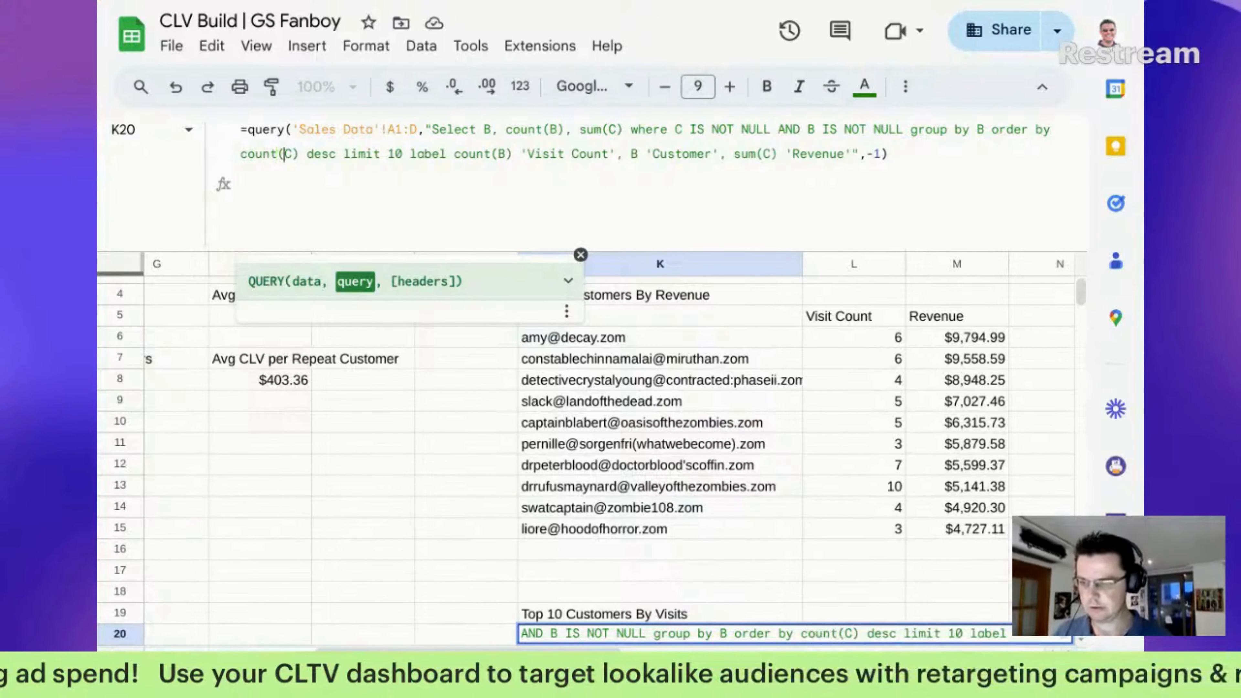
key(Delete)
text(B)
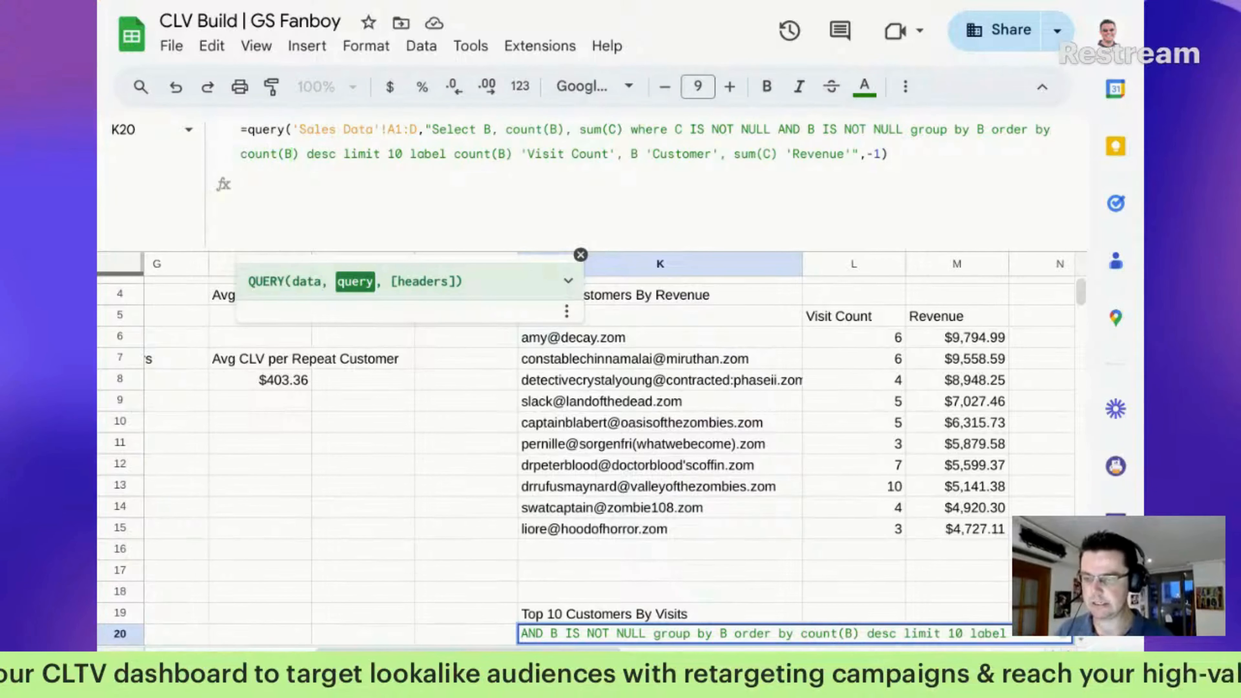
key(Return)
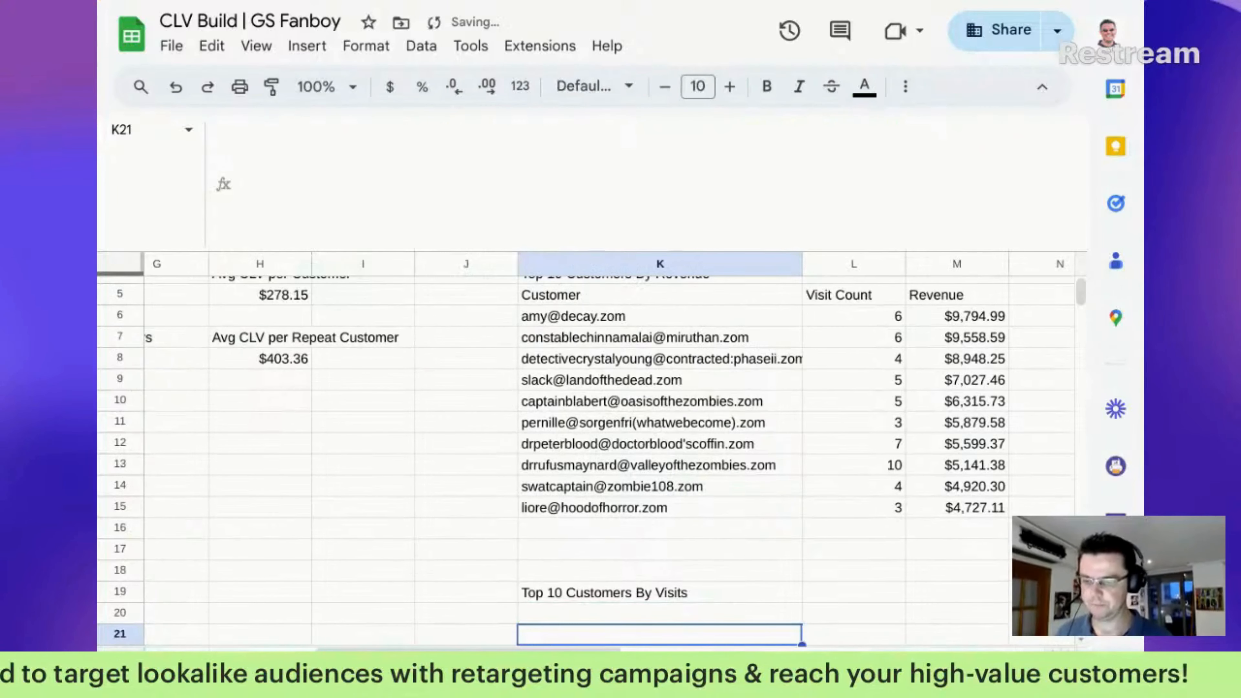
Format the revenue values in M21:M30 of the top customers by visits table as currency
scroll(859, 533, down, 5)
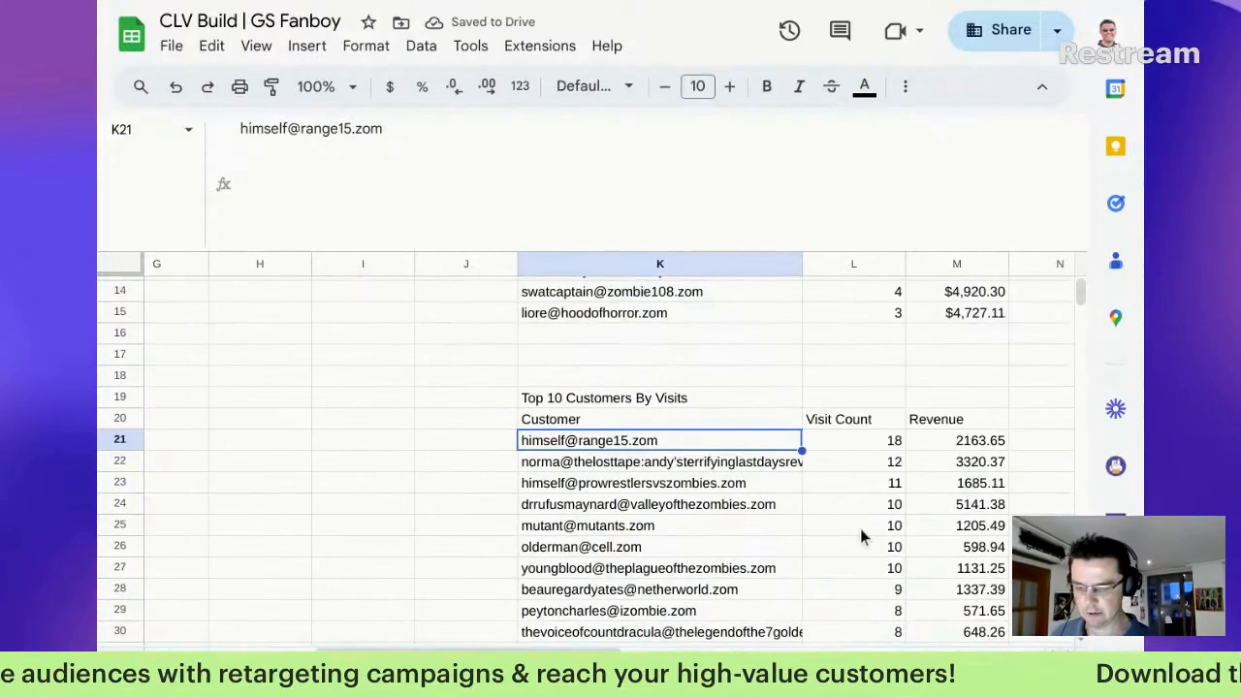
scroll(850, 488, down, 1)
click(931, 405)
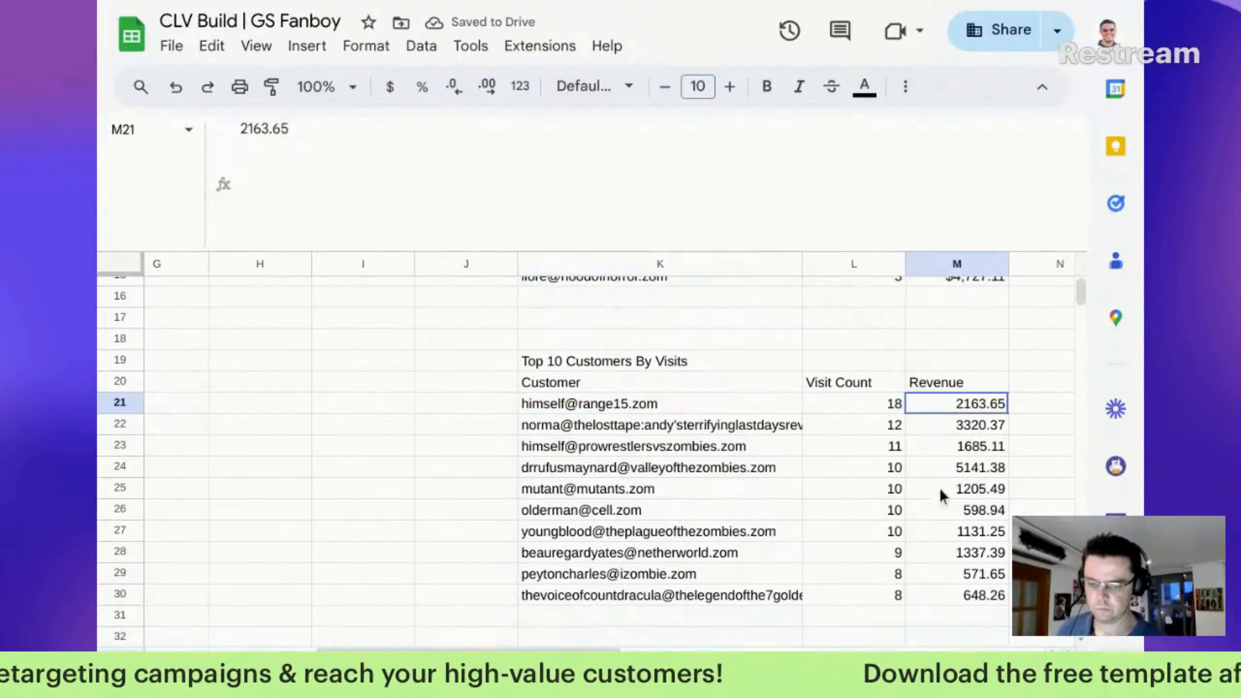
drag(942, 495, 959, 593)
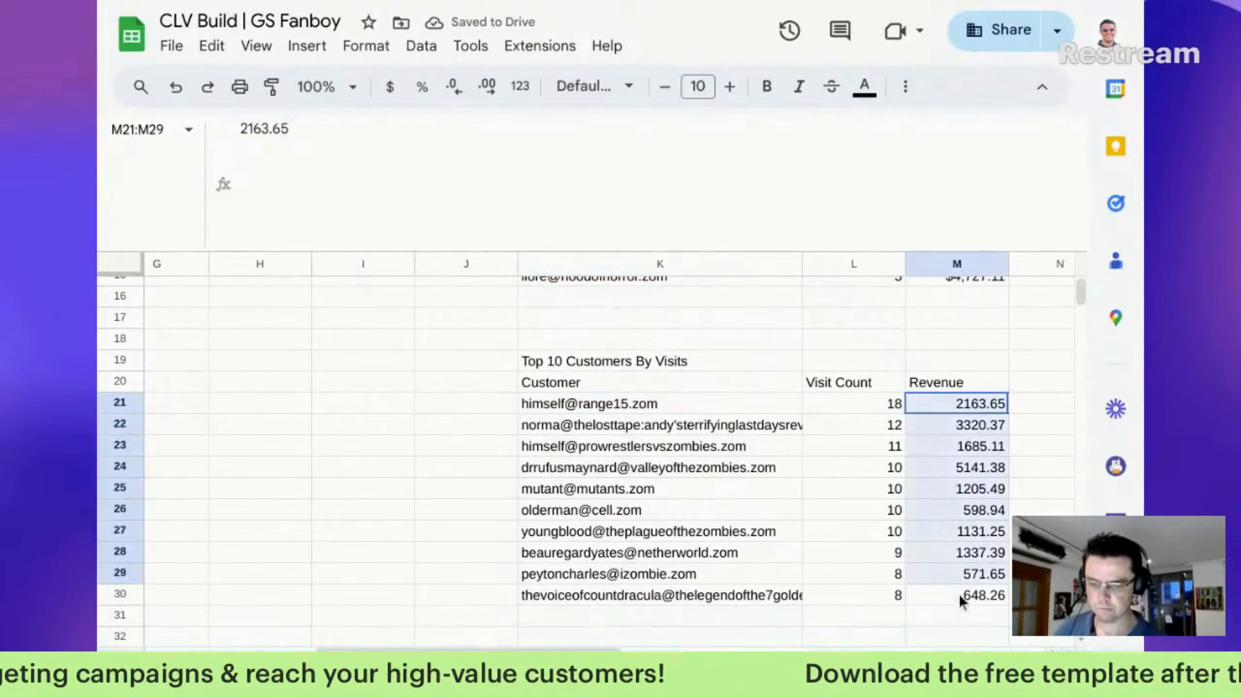
click(390, 93)
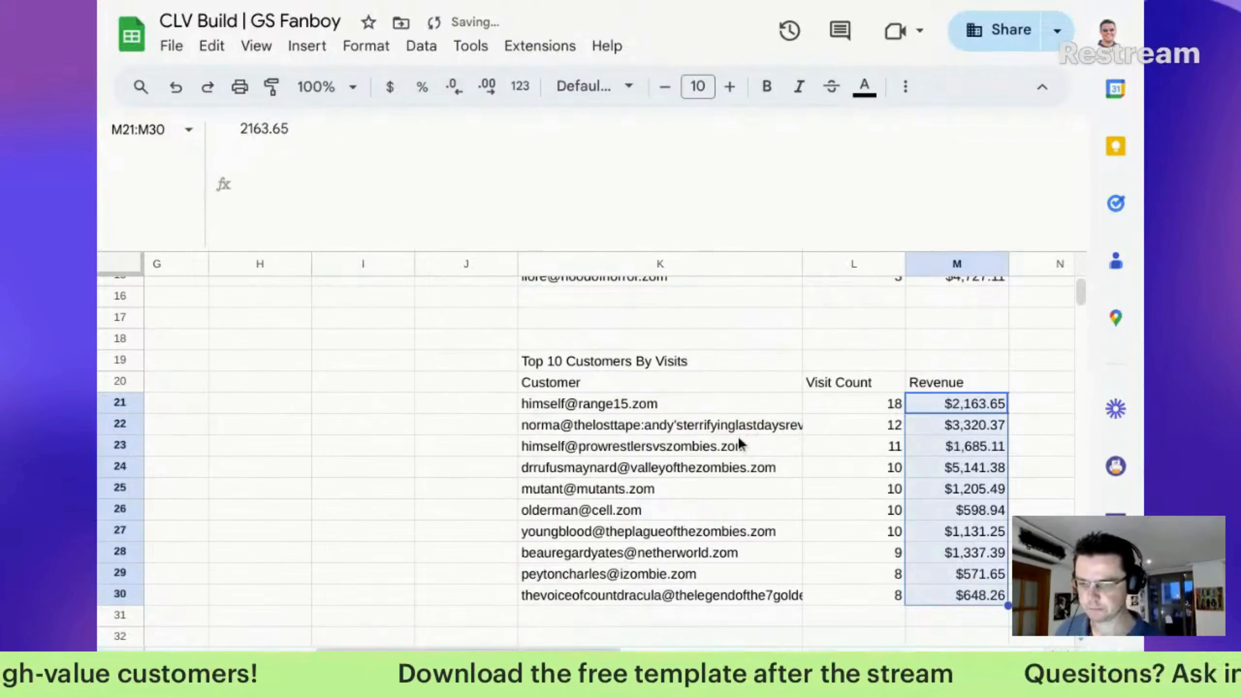
In B17, enter a nested query of 'CustomerSales Data'!A1:D returning Visit Count, average Revenue and Number Of Customers above 1 visit, sorted by count descending, limit 15
click(217, 320)
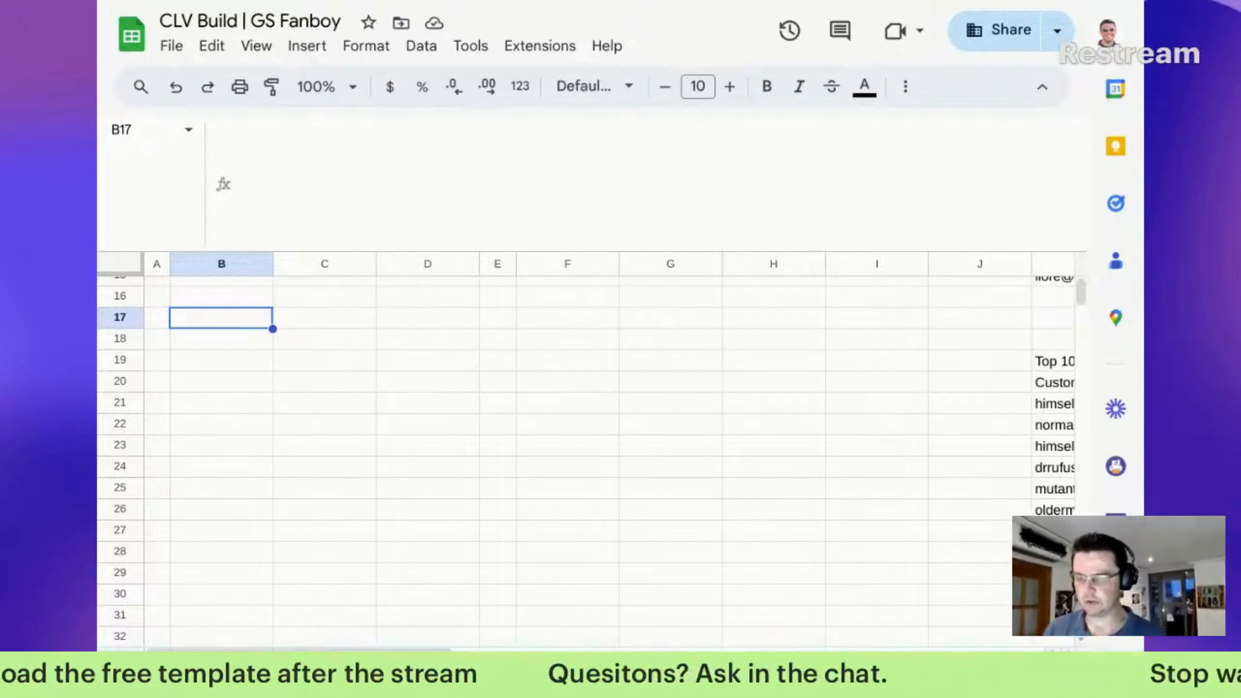
text(= query( query('CustomerSales Data'!A1:D,"Select B, count(B), sum(C) where C IS NOT NULL AND B IS NOT NULL group by B order by count(B) desc label count(B) 'Visit Count', B 'Customer', sum(C) 'Revenue'",-1) ,"Select Col2, avg(Col3), count(Col2) where Col3 IS NOT NULL AND Col2 > 1 group by Col2 order by count(Col2) desc limit 15 label Col2 'Visit Count', avg(Col3) 'Revenue', count(Col2) 'Number Of Customers'",-1))
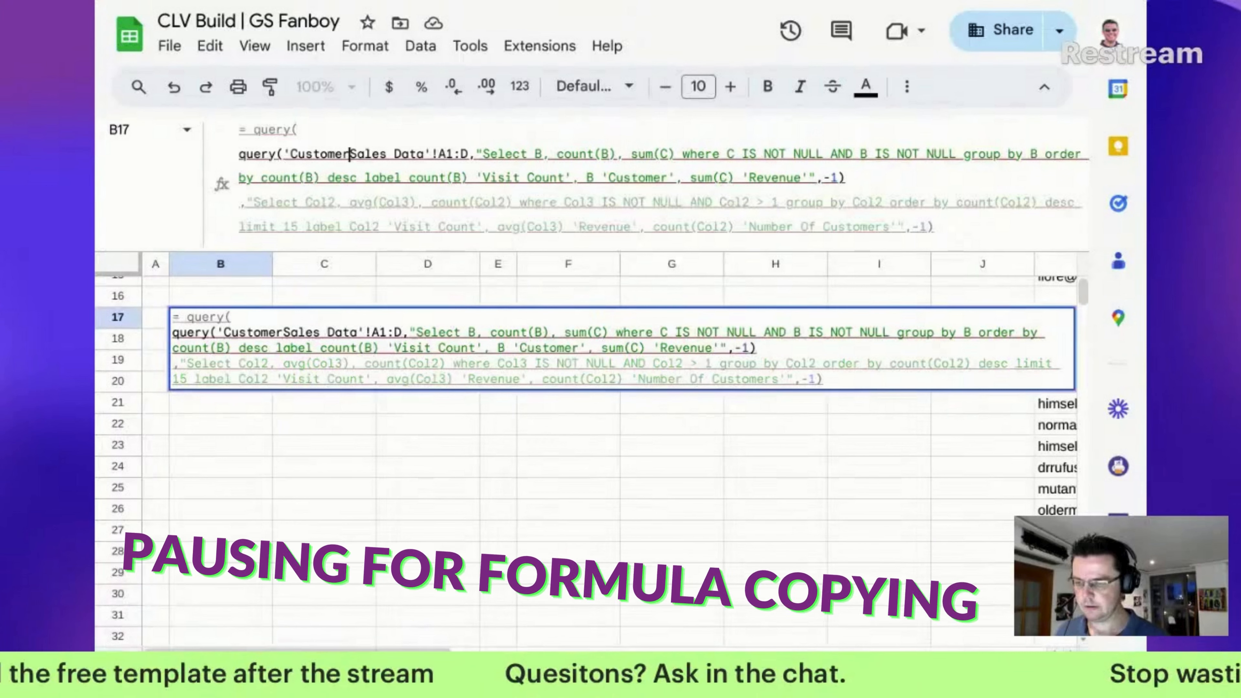
key(Return)
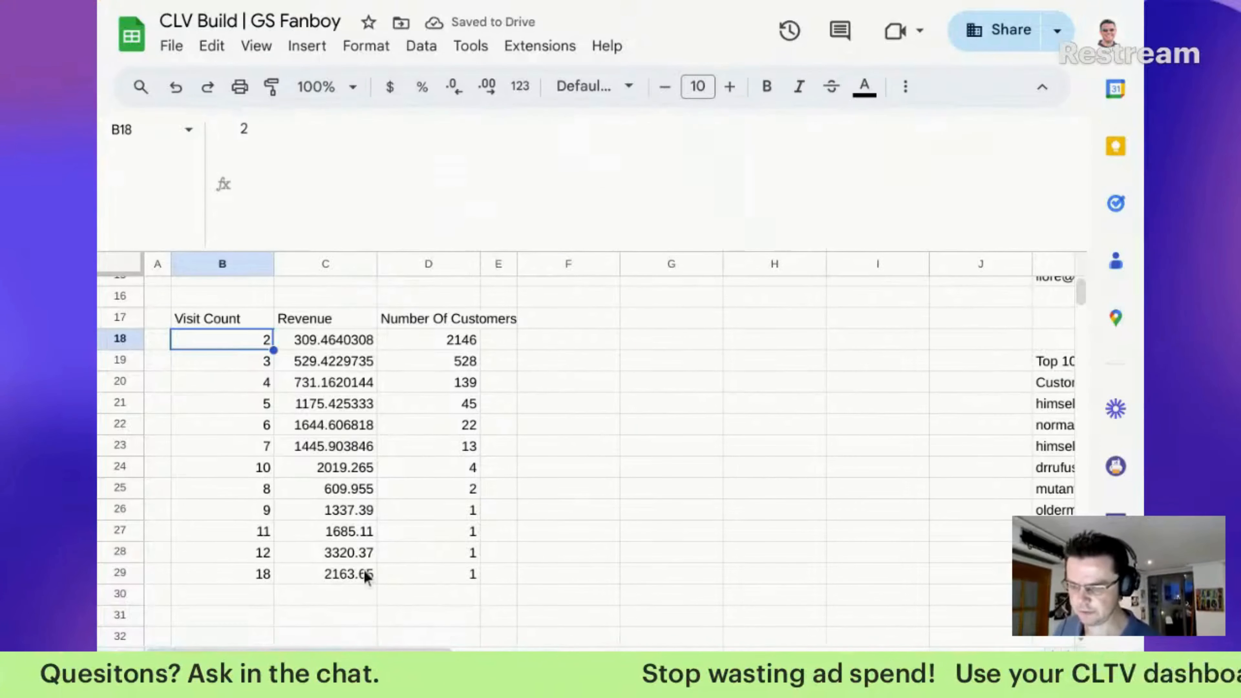
Format the revenue values in C18:C29 of the visit count table as currency
drag(340, 341, 341, 574)
click(404, 88)
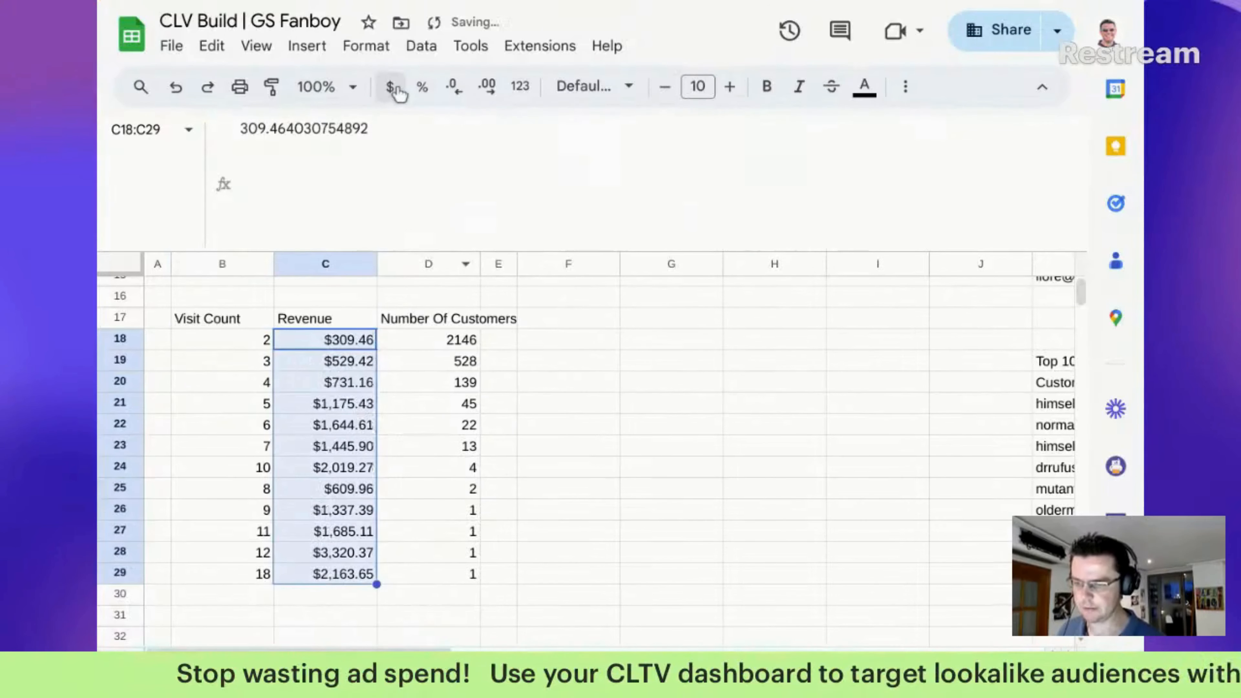
scroll(387, 477, up, 3)
scroll(388, 476, down, 4)
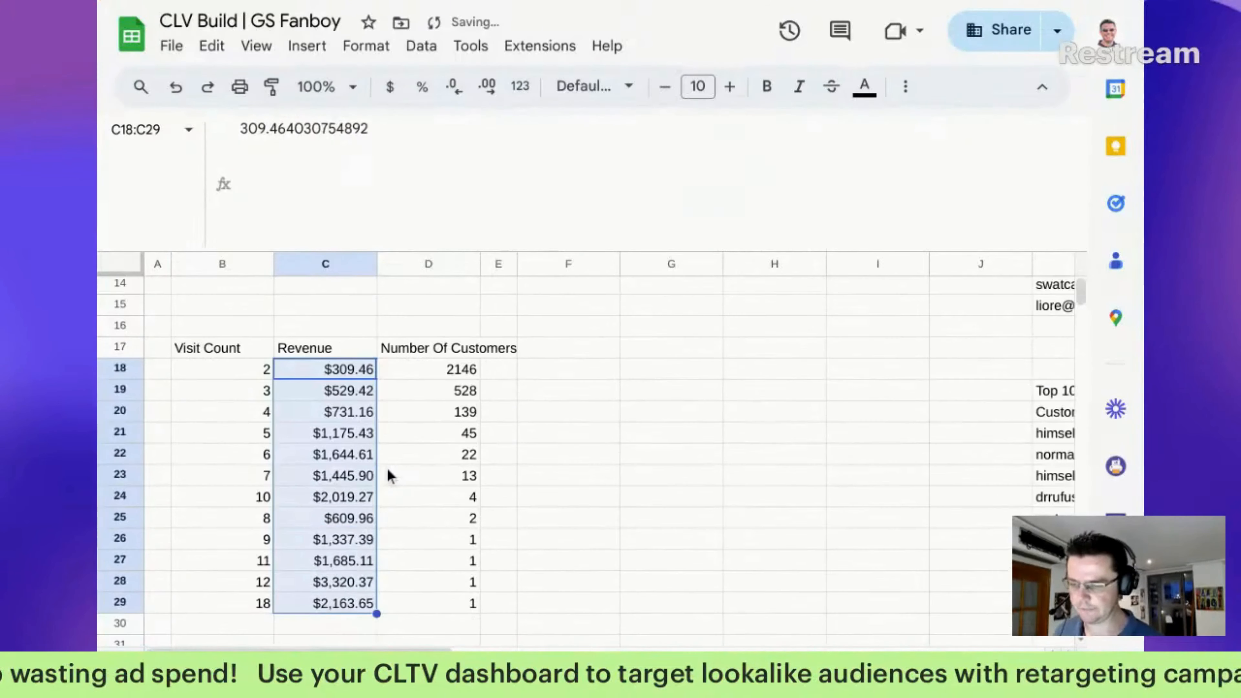
scroll(388, 477, up, 1)
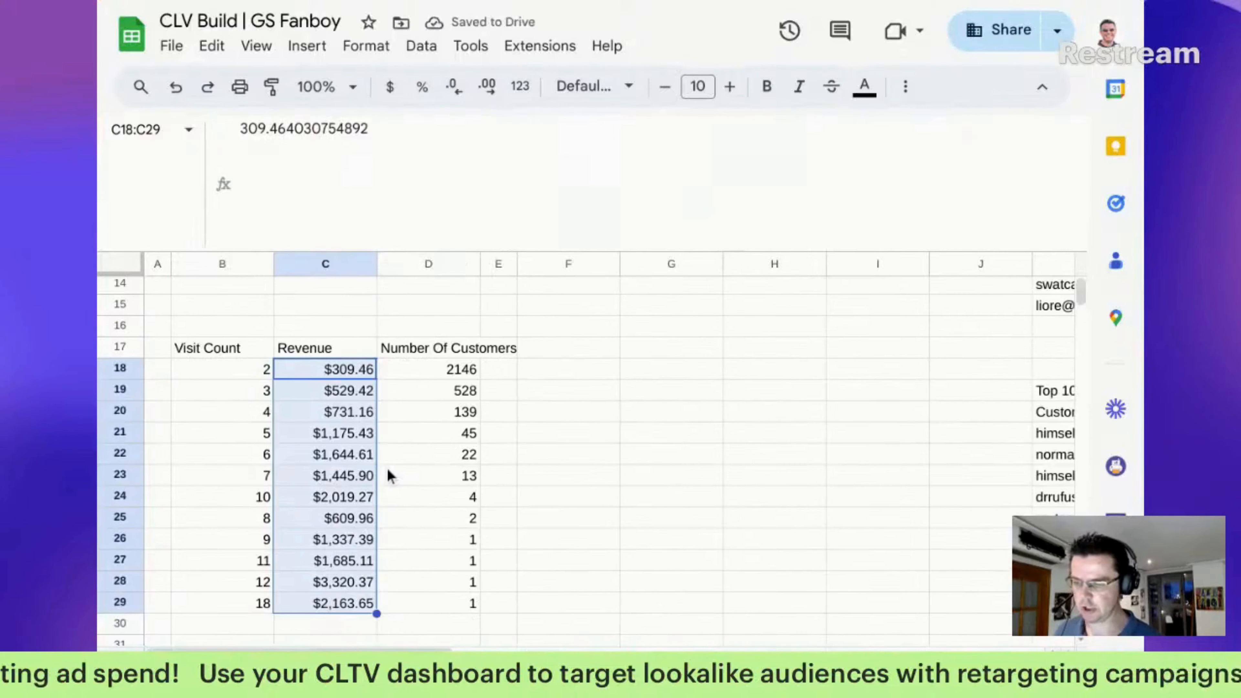
Enter the column header "Number of Customers" in E17, next to the Number Of Customers column of the visit count table
click(511, 348)
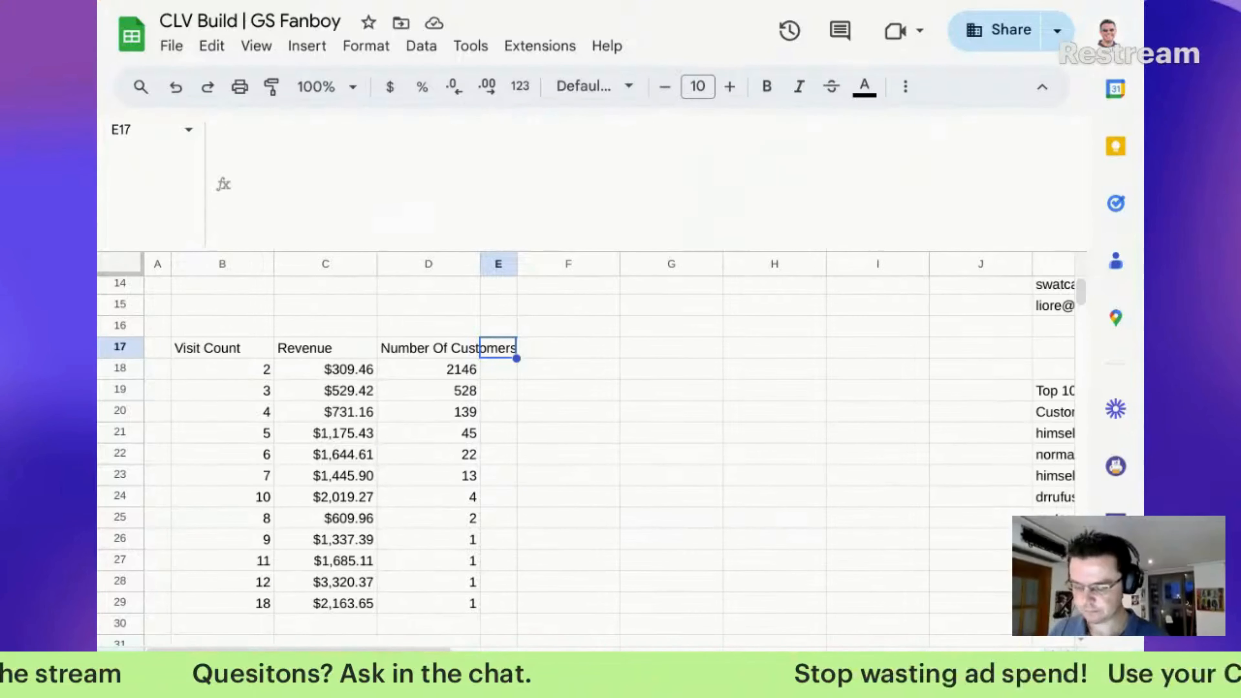
text(Number o)
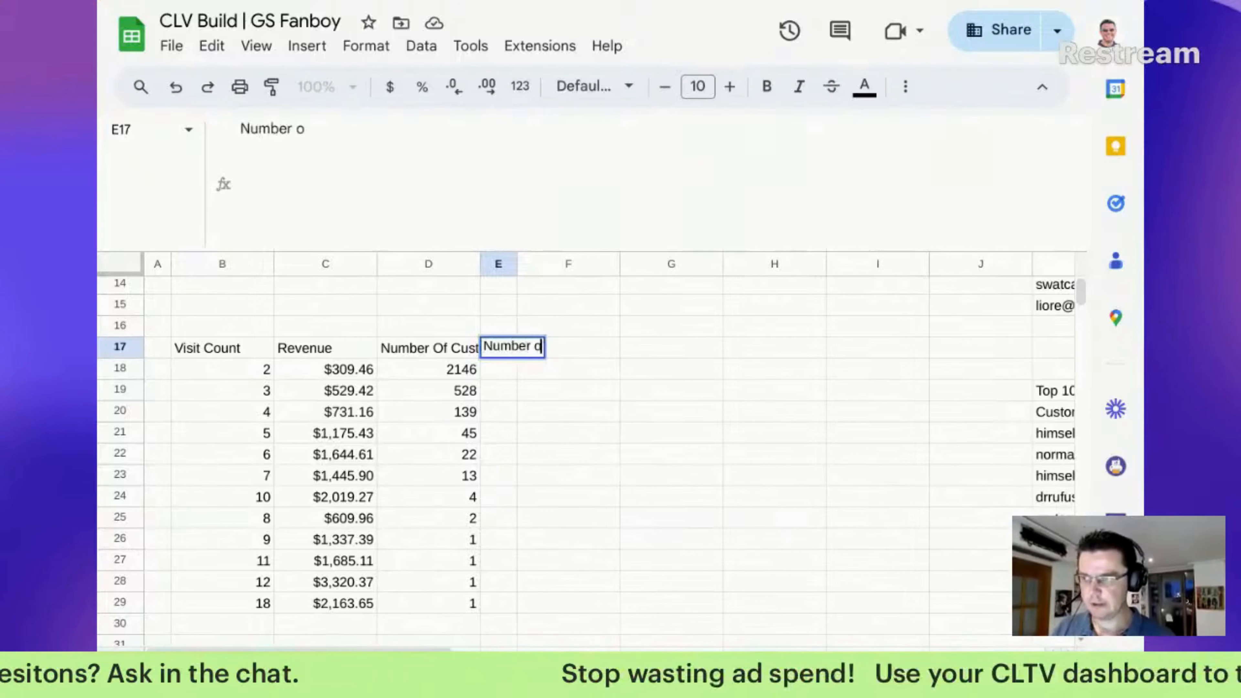
text(f Customers)
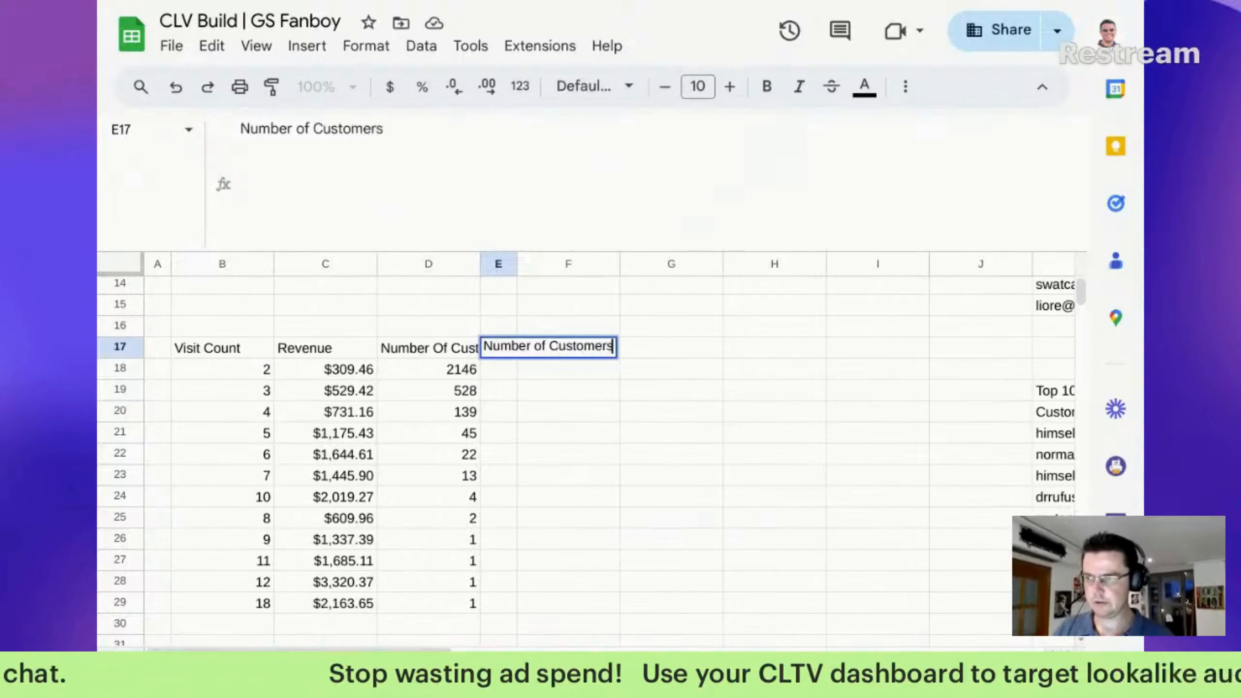
text( Ru)
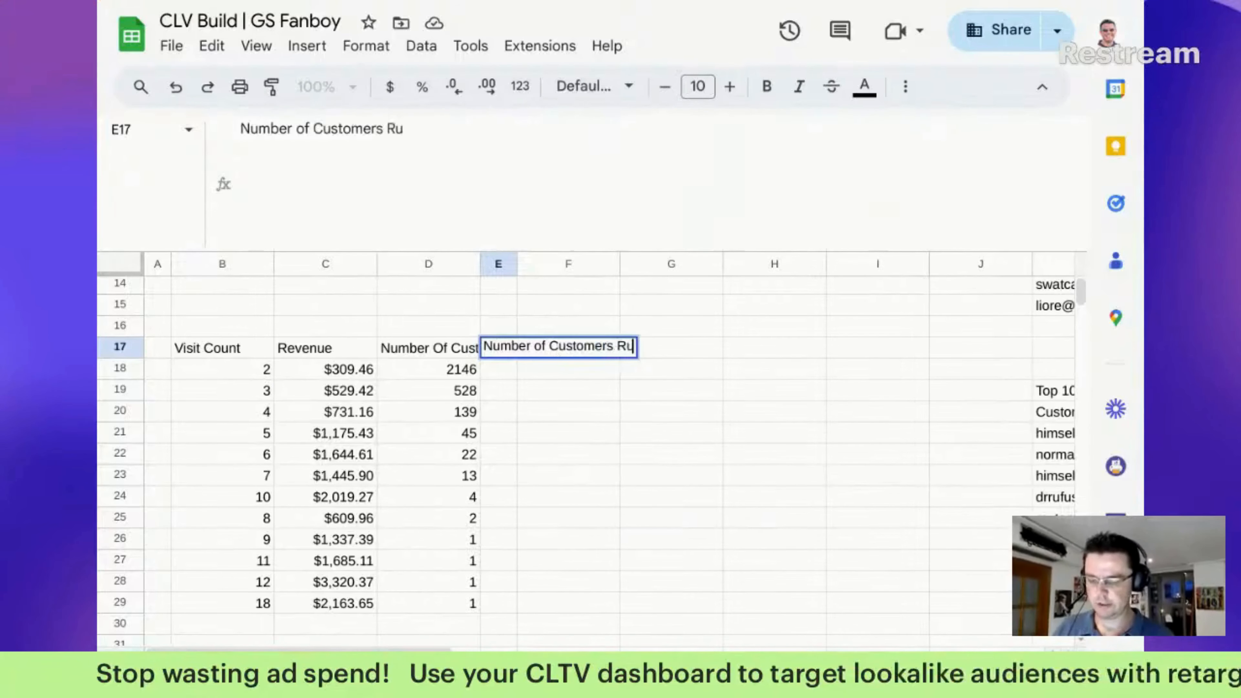
text(nning Total)
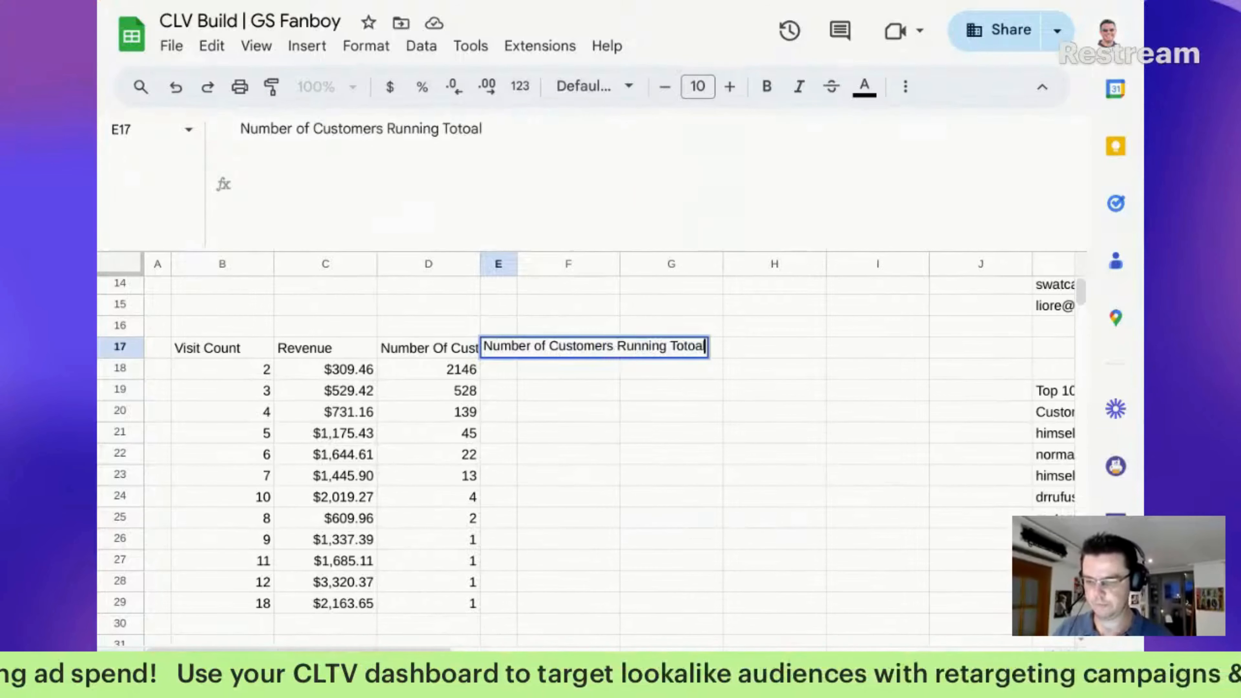
key(BackSpace)
key(BackSpace)
text(al)
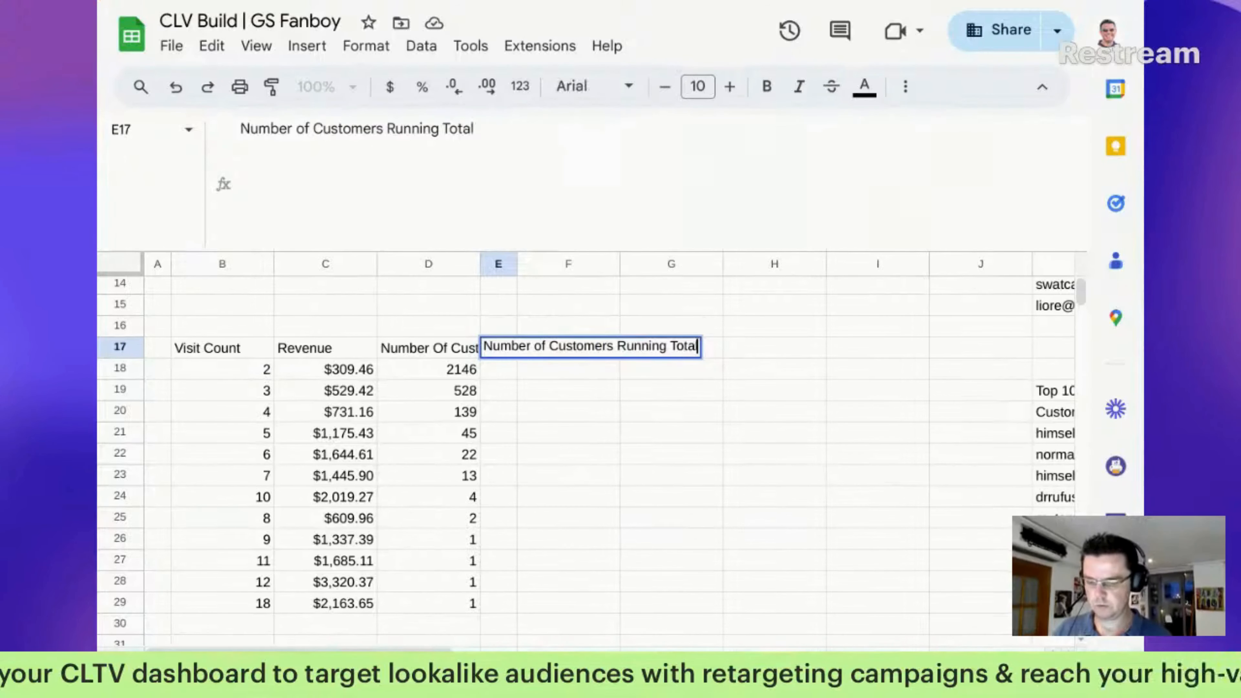
key(BackSpace)
key(BackSpace)
key(BackSpace)
key(BackSpace)
key(BackSpace)
key(BackSpace)
key(BackSpace)
key(BackSpace)
key(BackSpace)
key(BackSpace)
key(BackSpace)
key(BackSpace)
key(BackSpace)
key(BackSpace)
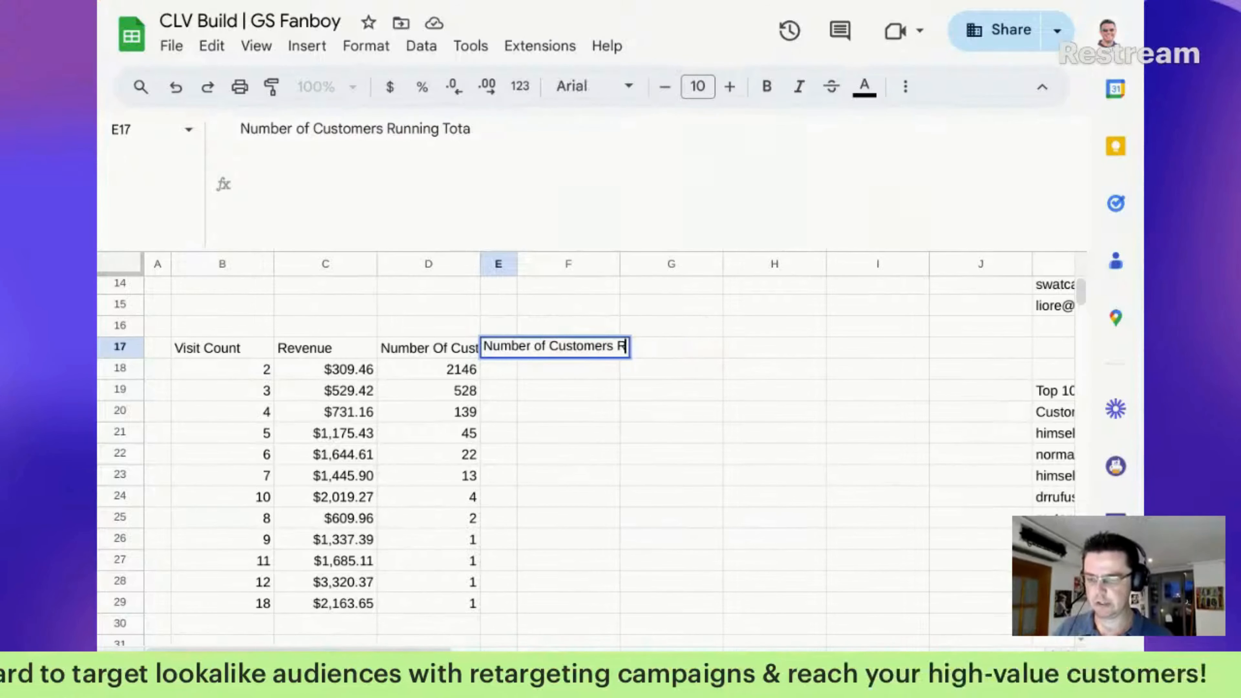
key(Return)
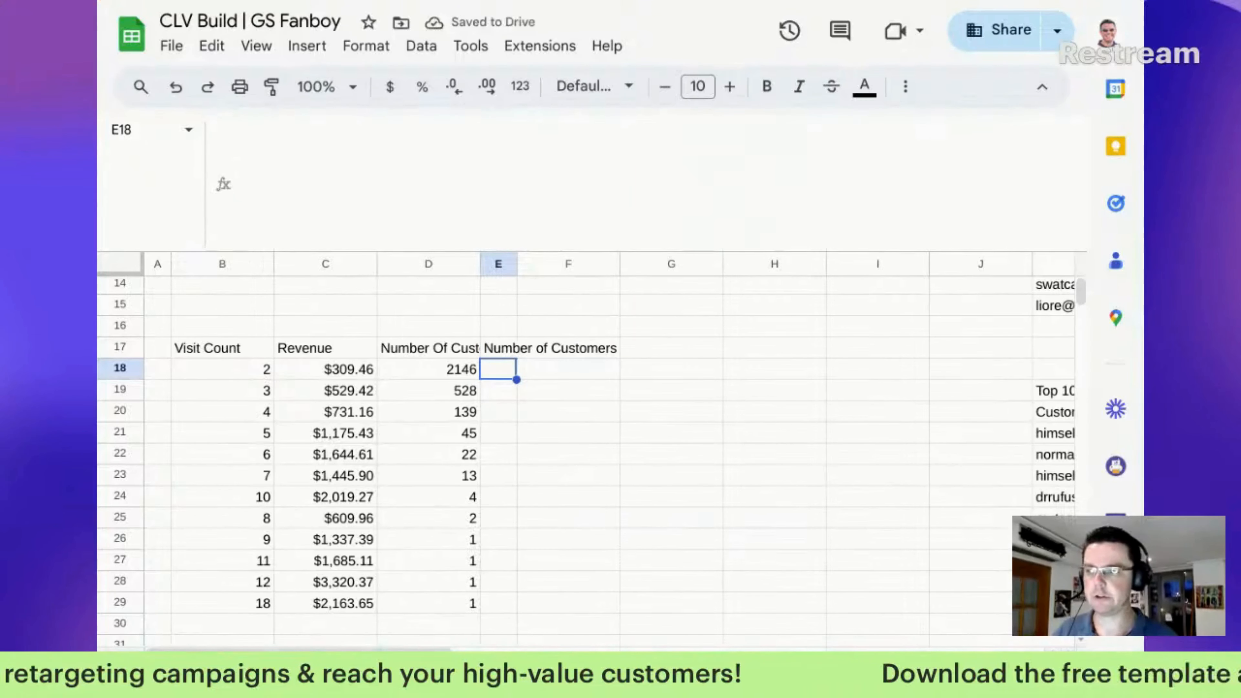
Start an array formula in E18 with the IF condition that D18:D29 divided by the sum of D18:D29 is greater than 0
text(=array)
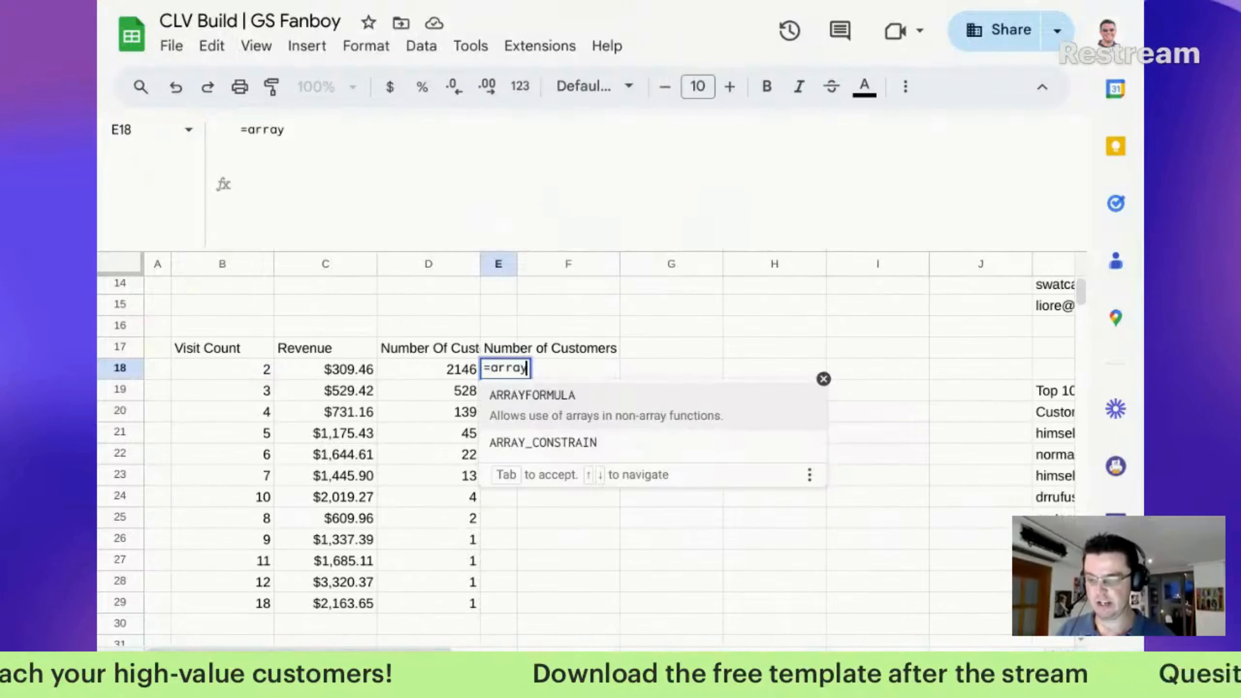
key(Tab)
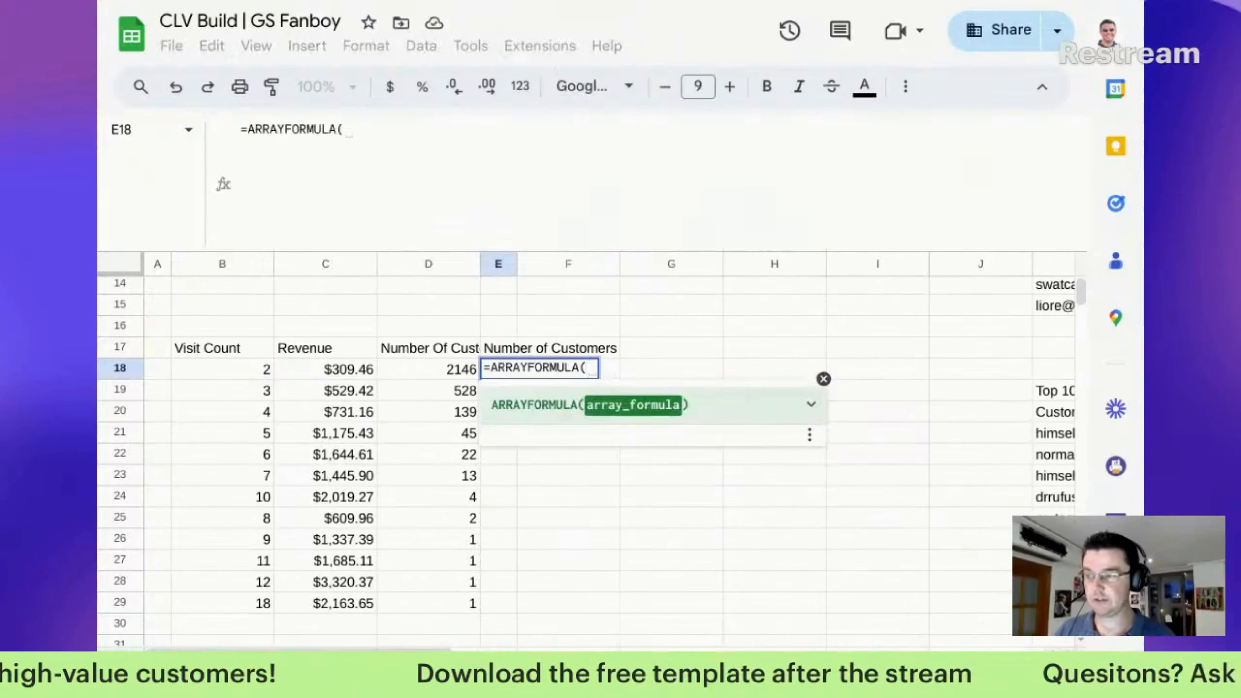
text(if()
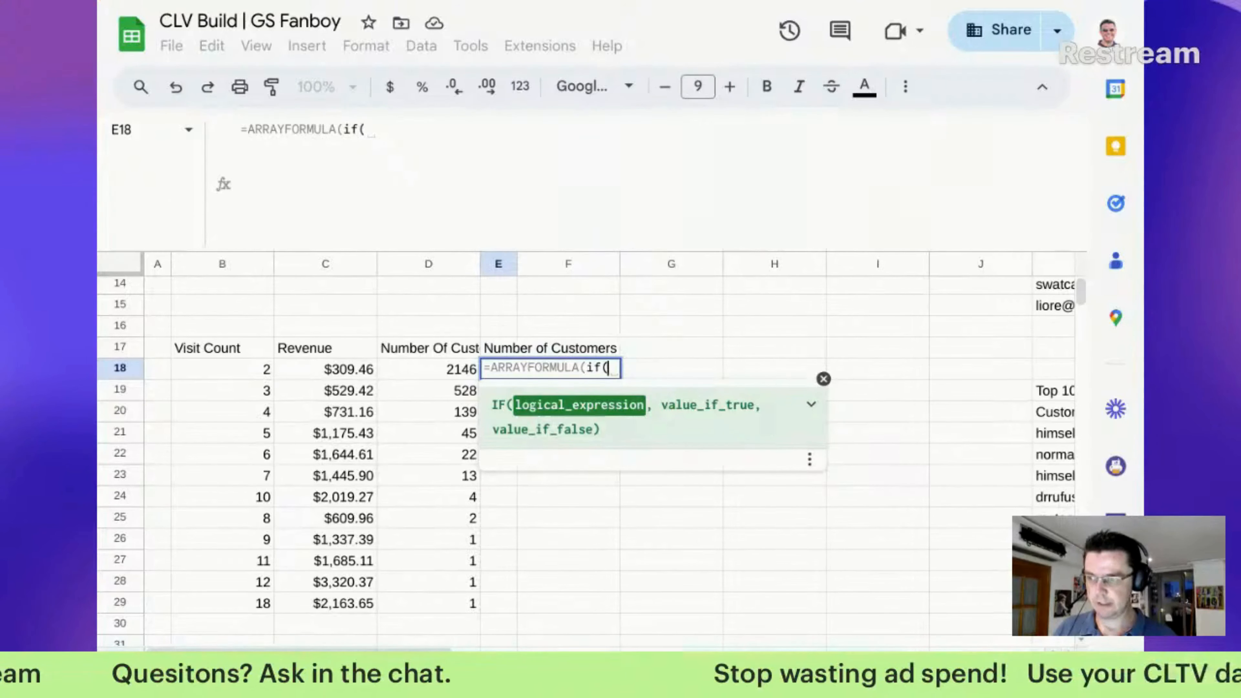
text(d18:)
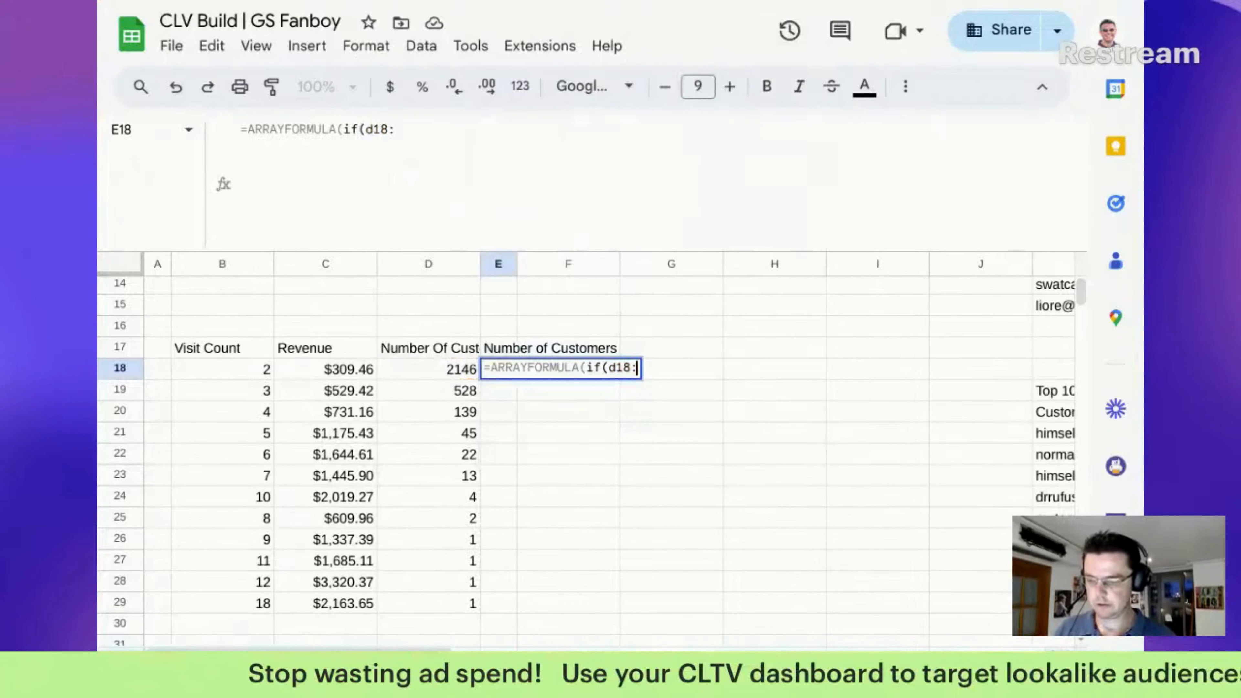
text(d)
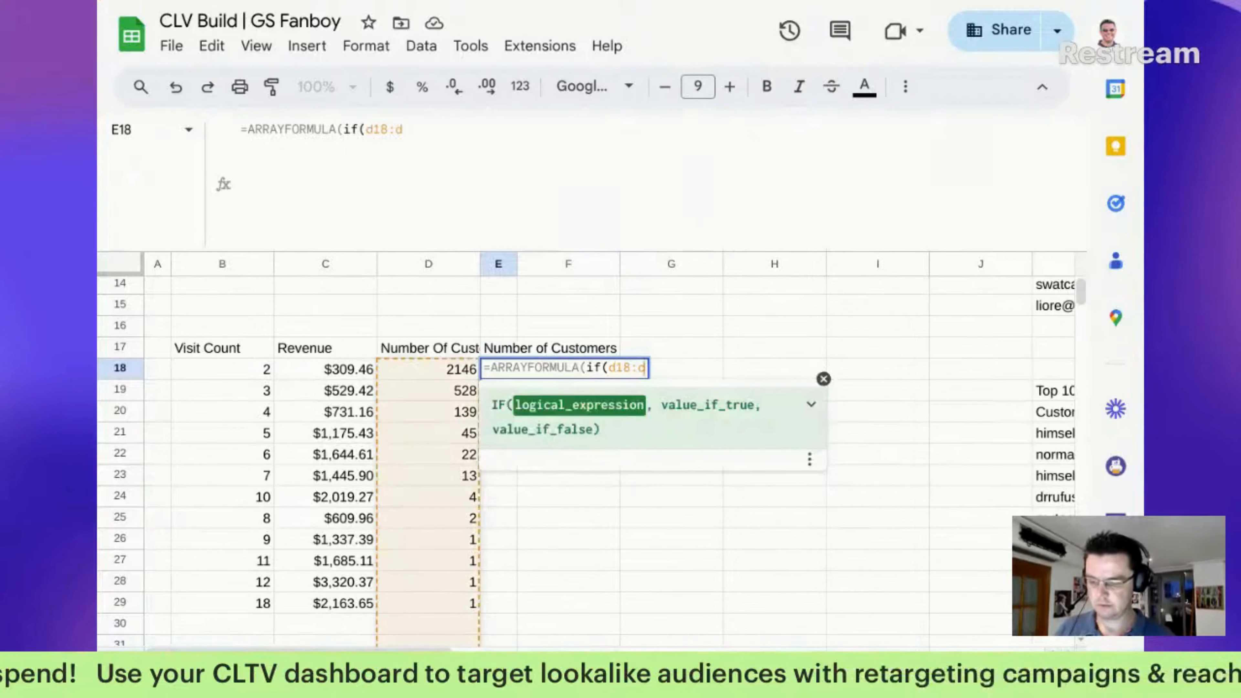
text(29)
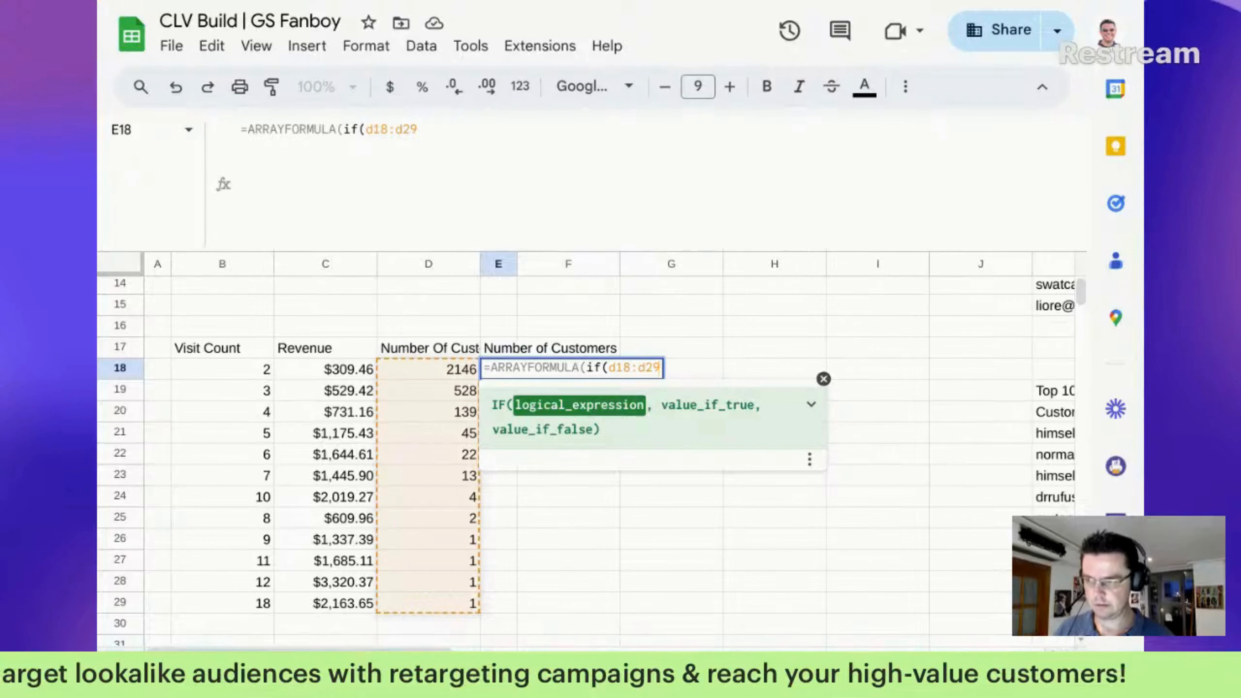
text(/sum()
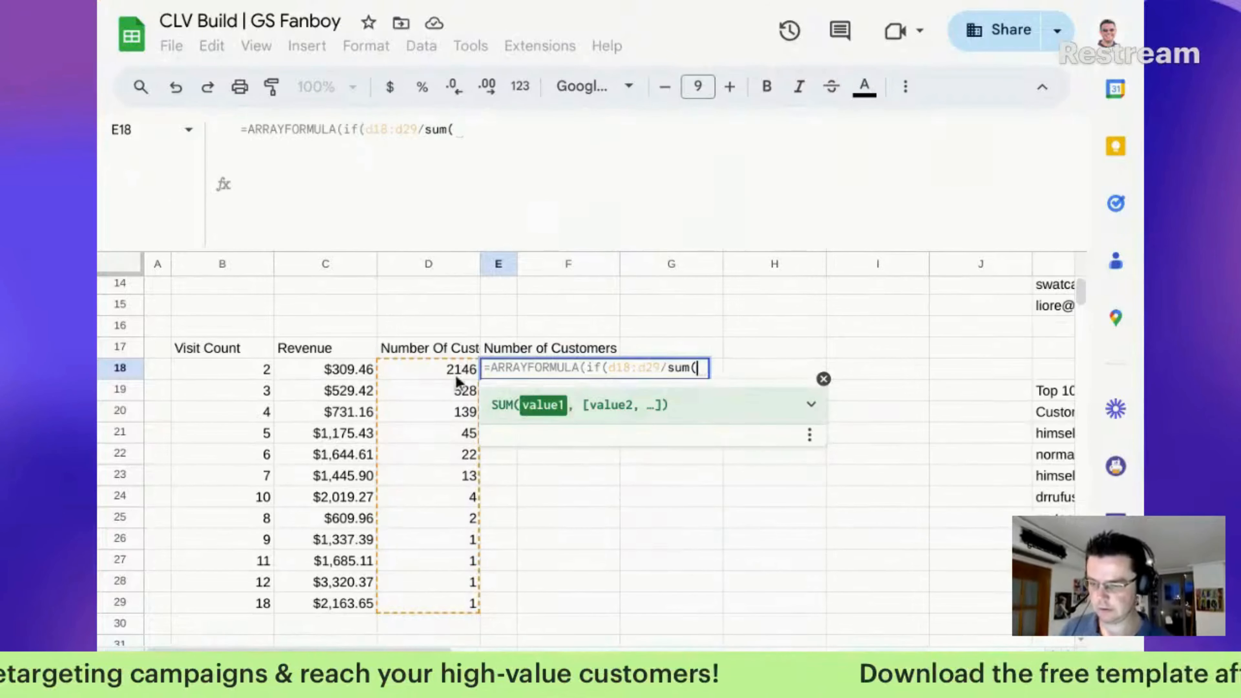
drag(461, 372, 478, 601)
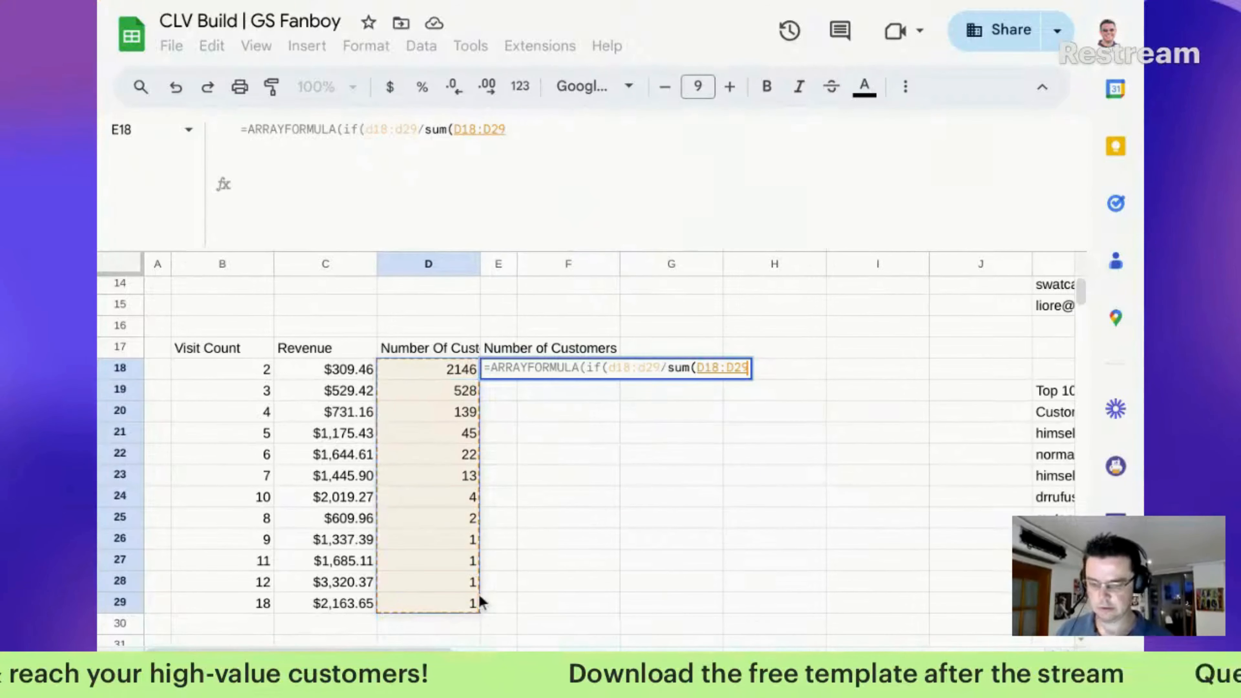
text())
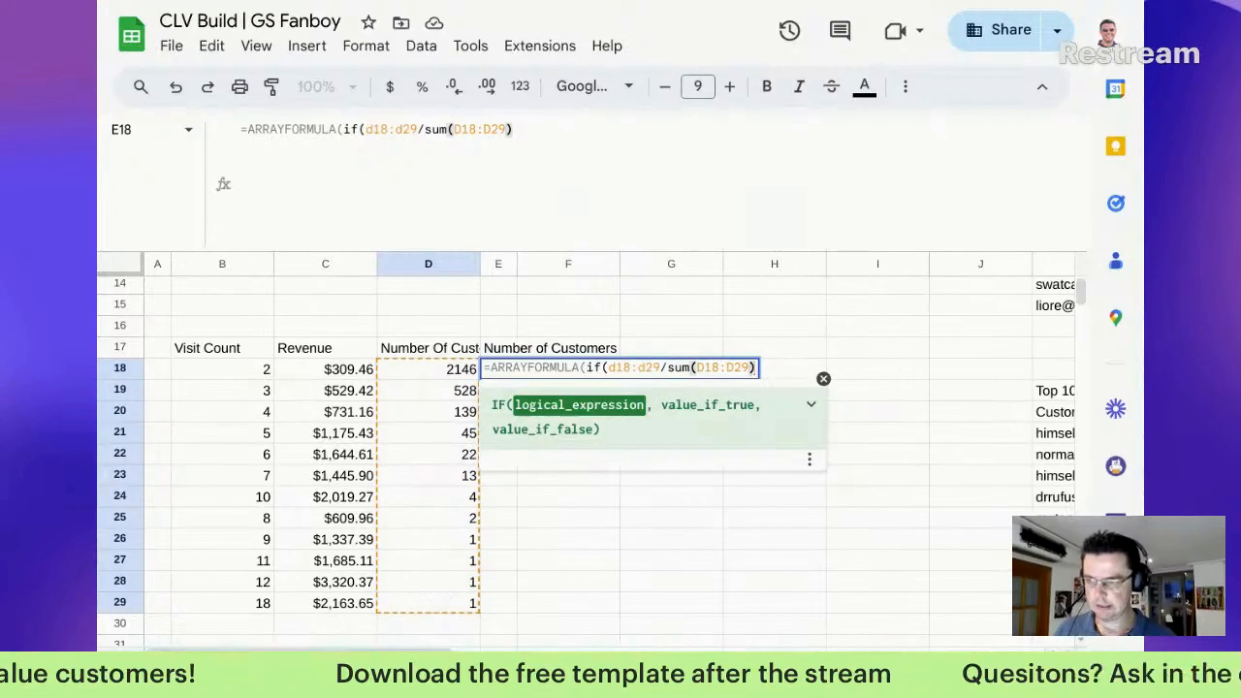
text(>)
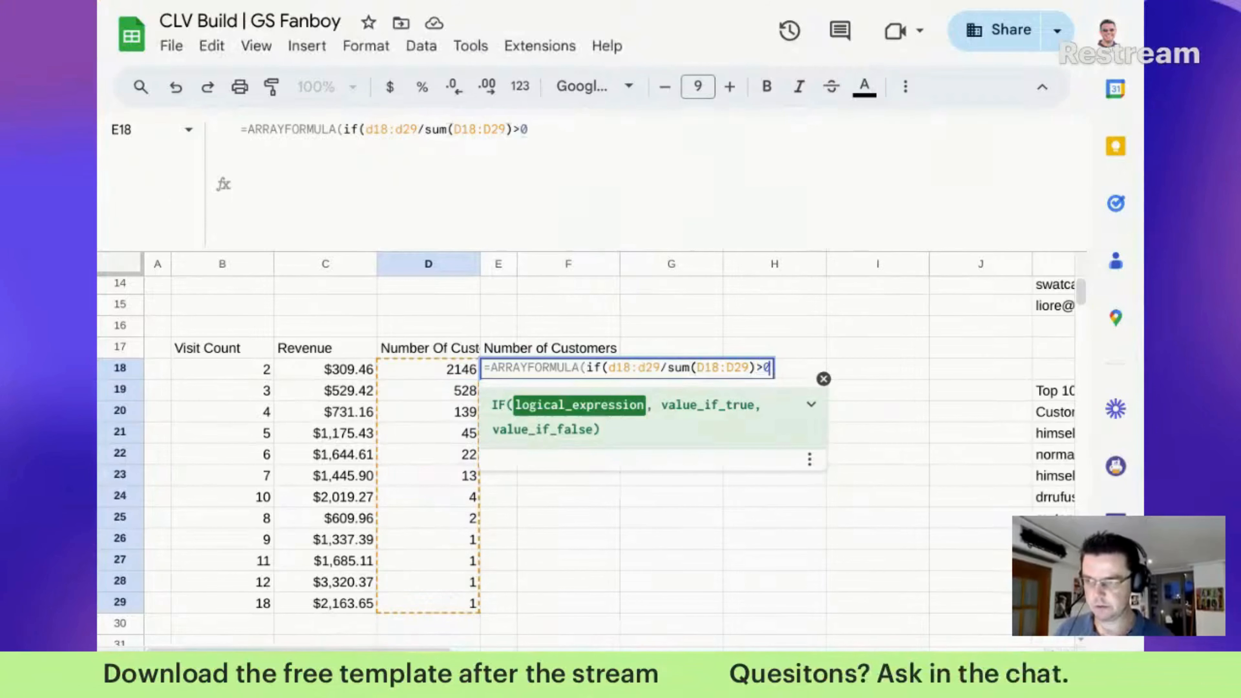
text(0,)
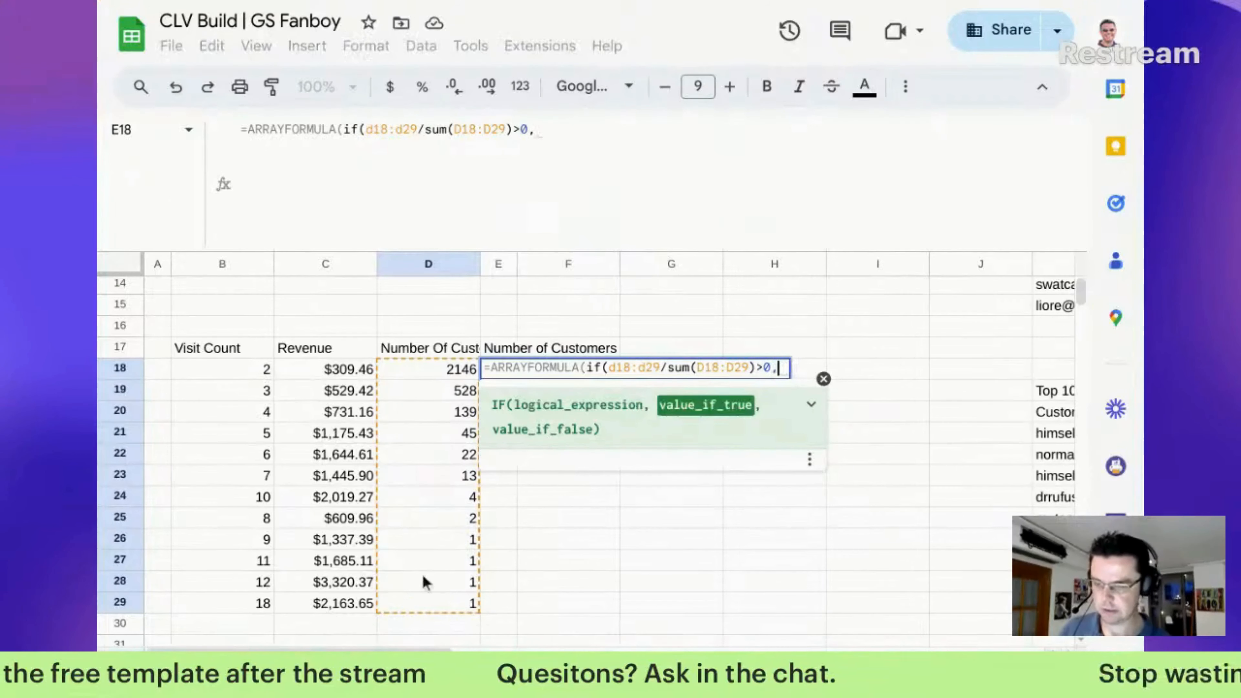
Reuse the D18:D29/sum(D18:D29) expression as the IF's true value, add "" as the false value, and commit the E18 formula
click(615, 367)
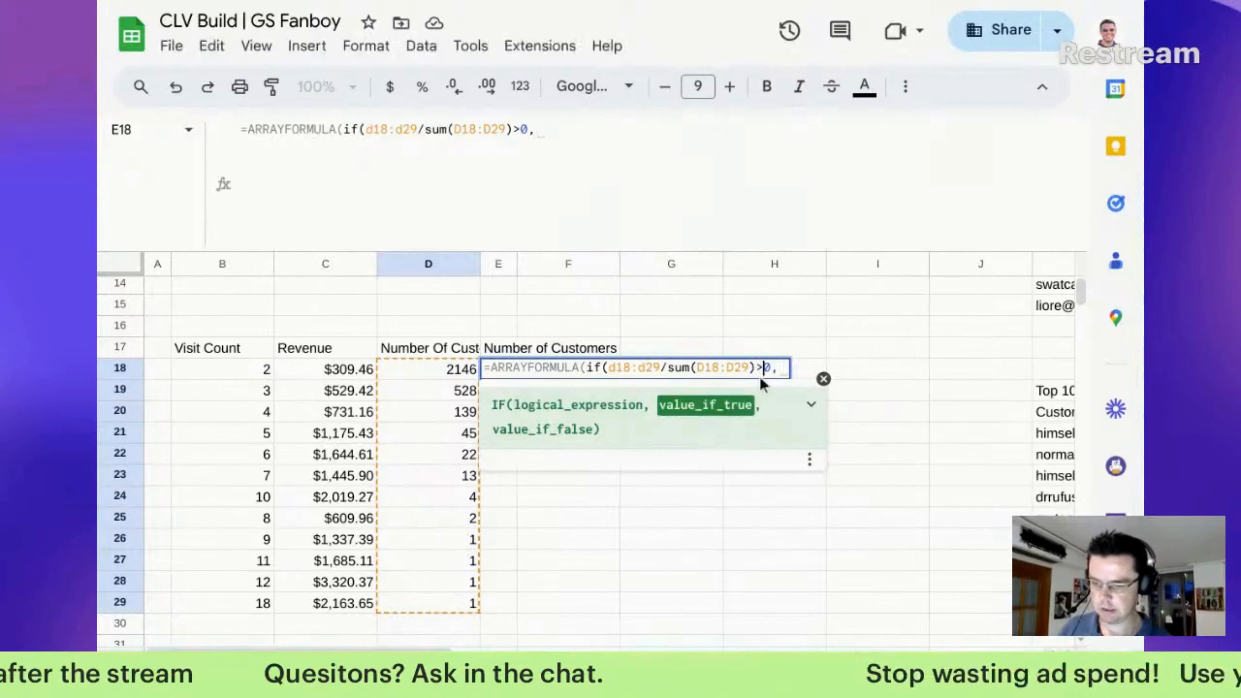
drag(755, 375, 601, 376)
key(ctrl+c)
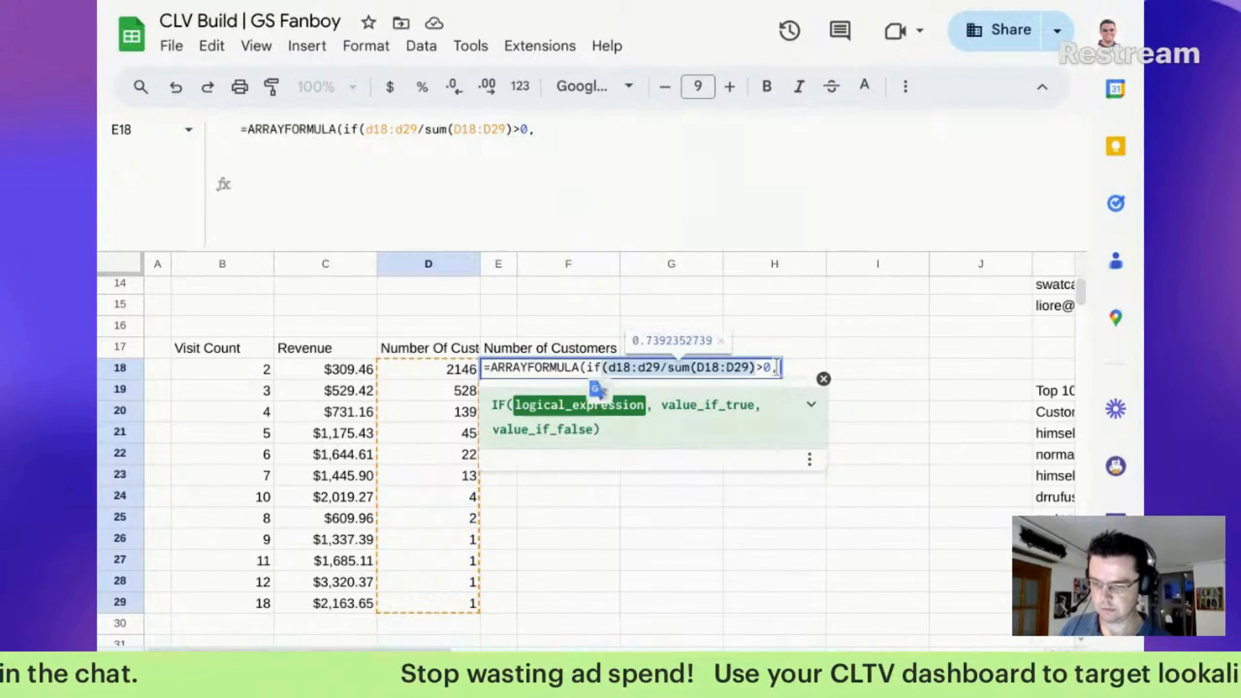
click(781, 369)
key(ctrl+v)
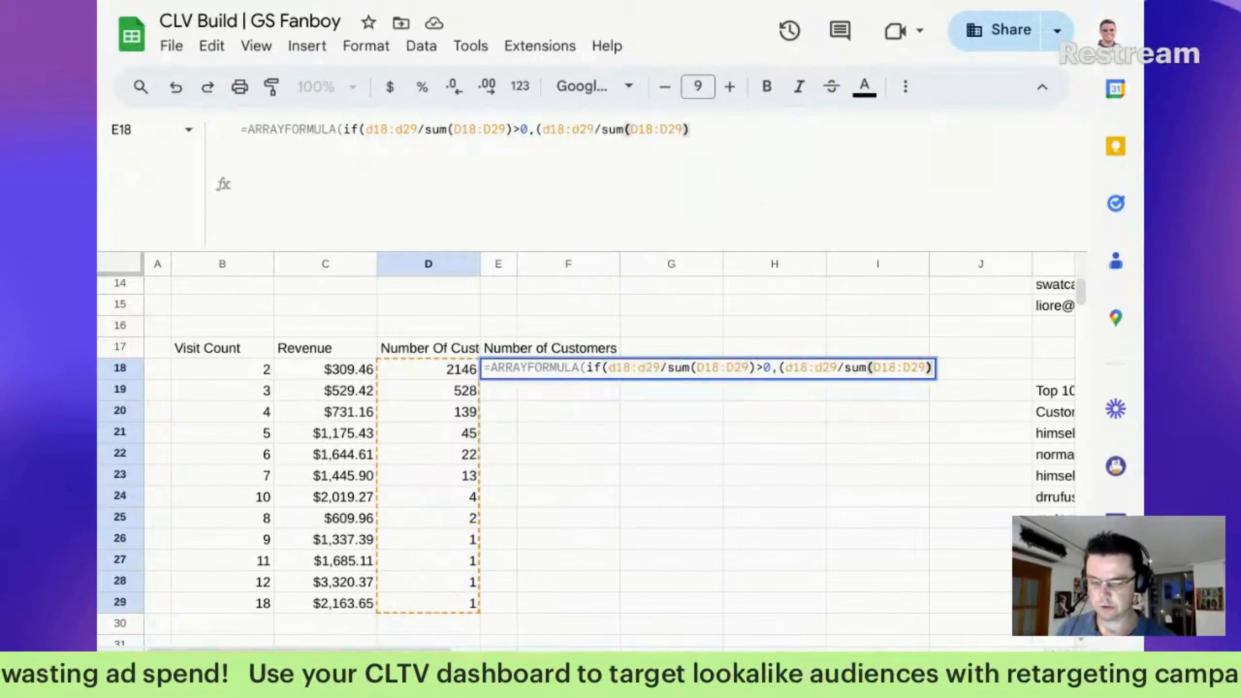
text())
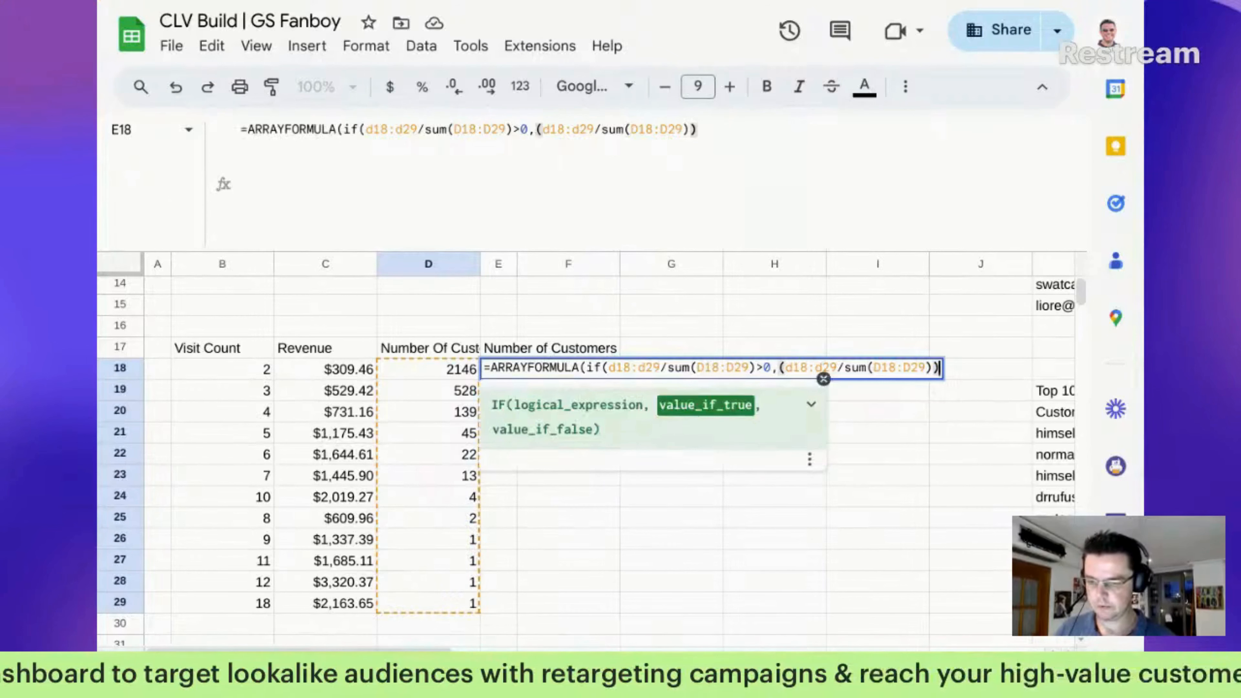
text())
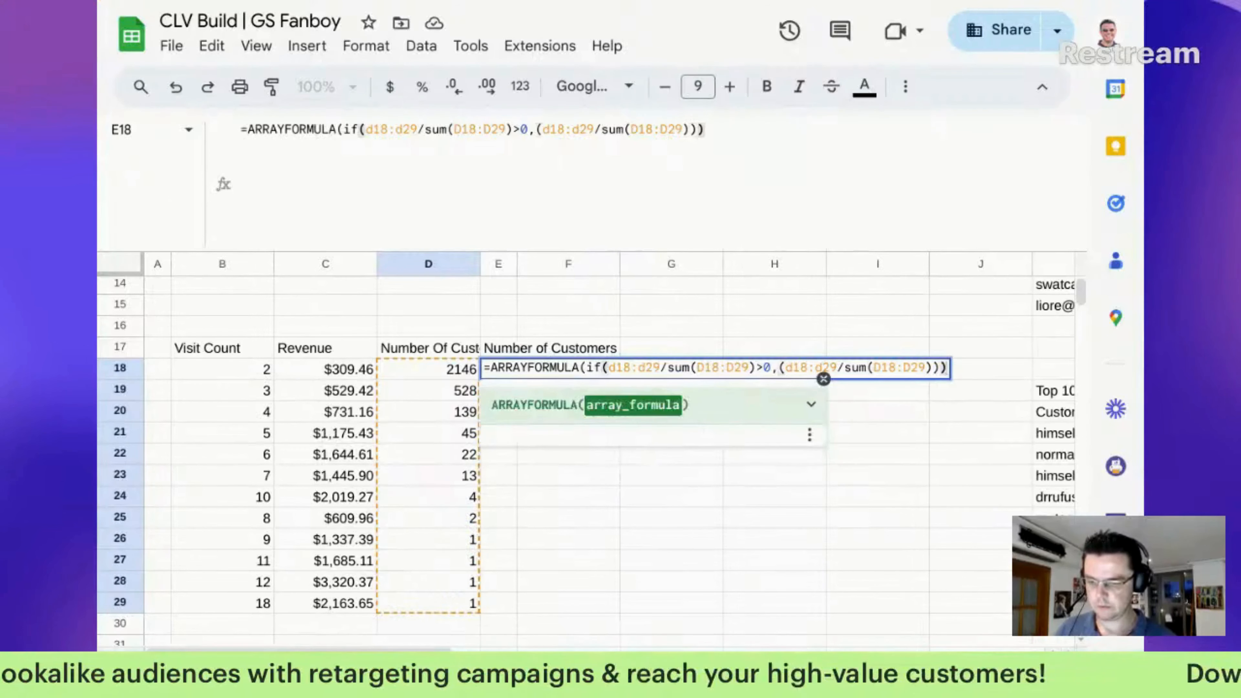
key(Left)
text(,"")
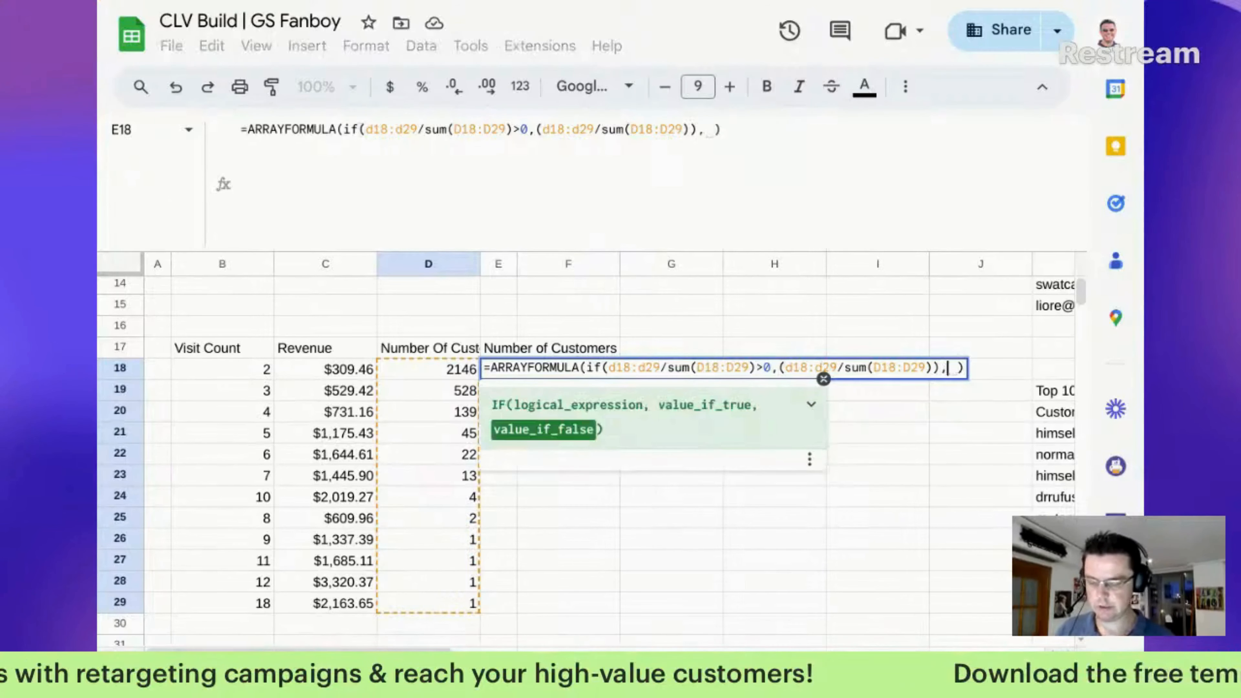
key(Right)
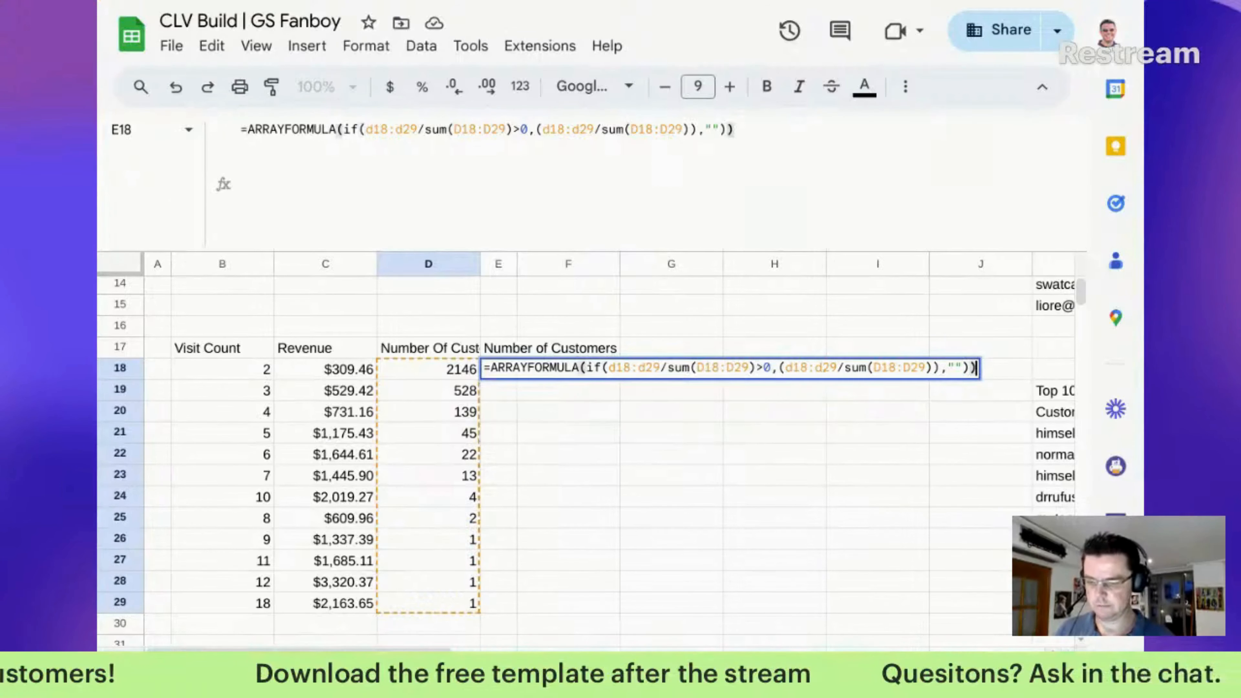
key(Return)
Format the customer share values in E18:E29 as percentages
key(Up)
key(shift+Down)
key(shift+Down)
key(shift+Down)
key(shift+Down)
key(shift+Down)
key(shift+Down)
key(shift+Down)
key(shift+Down)
key(shift+Down)
key(shift+Down)
key(shift+Down)
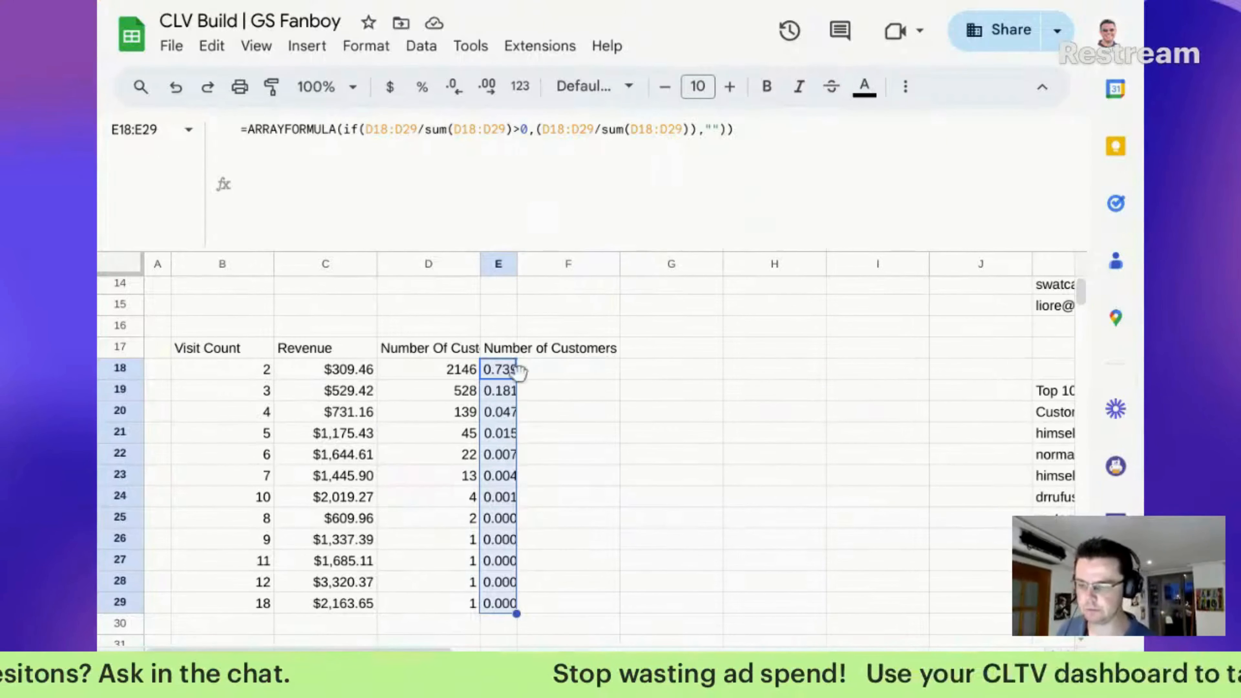
click(422, 87)
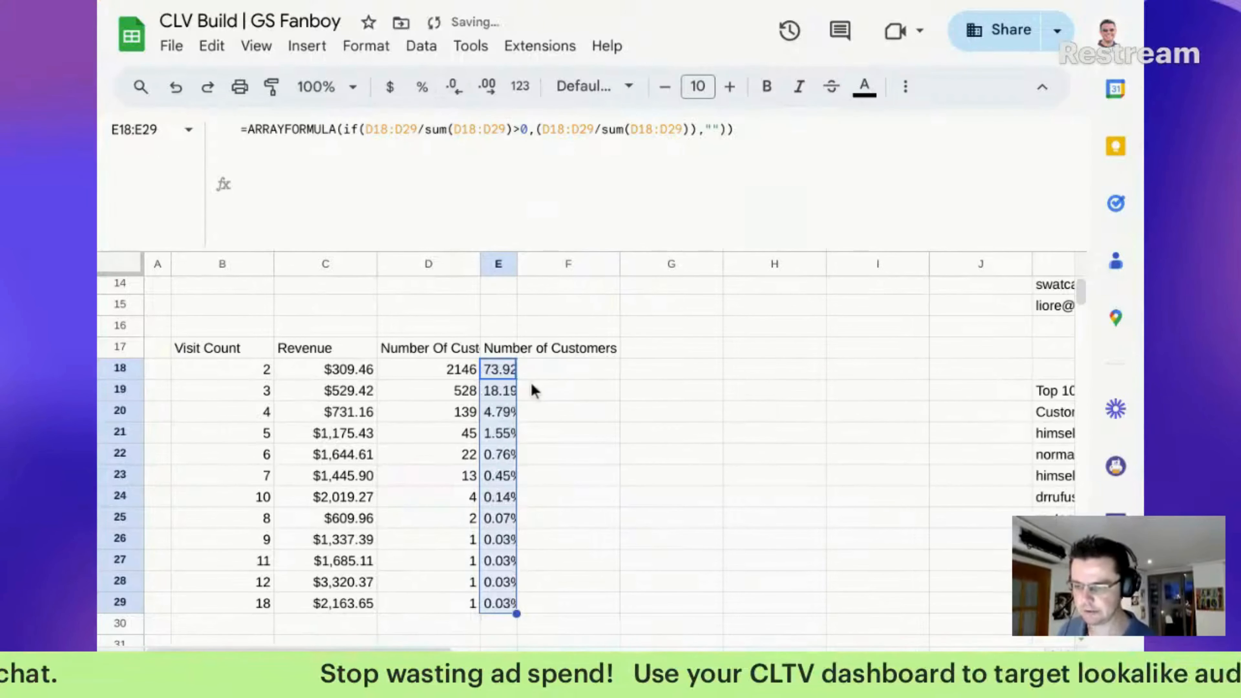
click(554, 371)
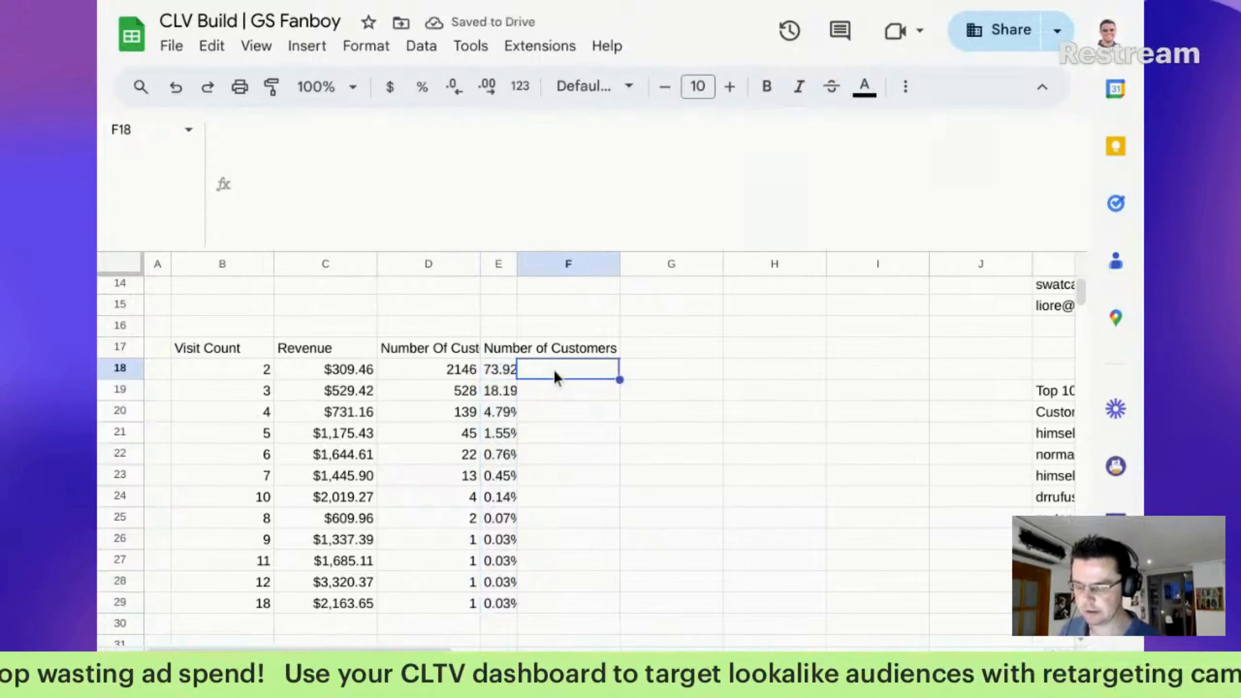
click(556, 348)
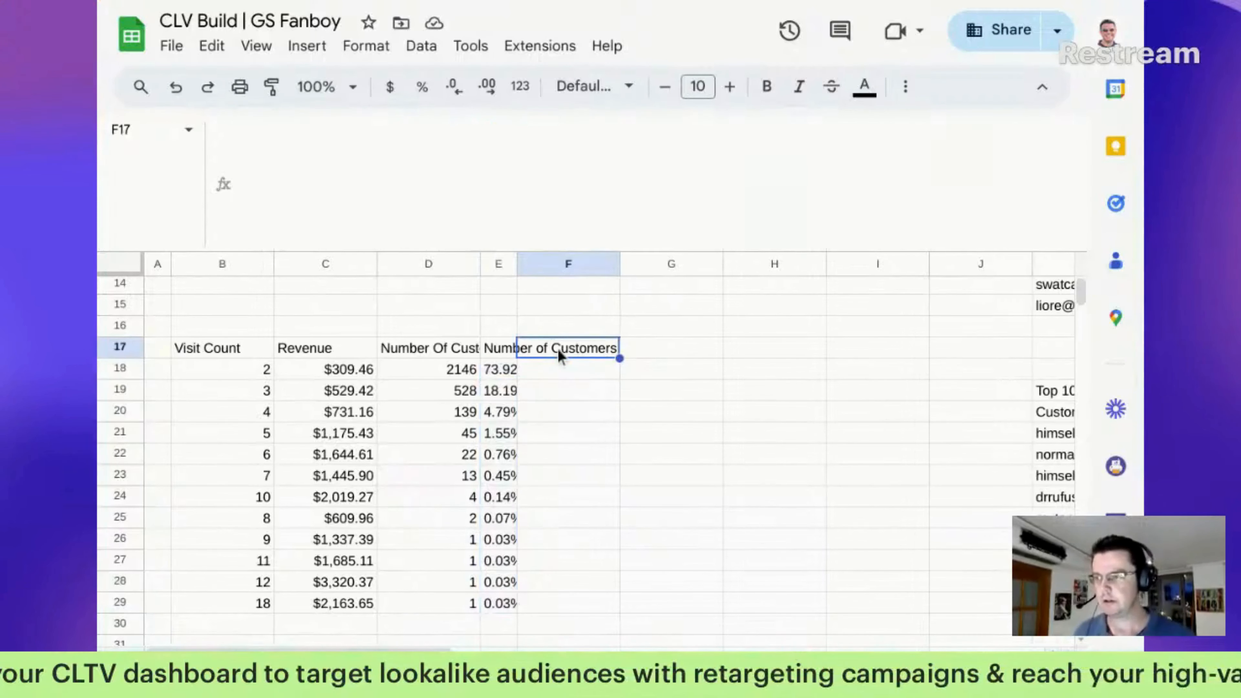
text(P)
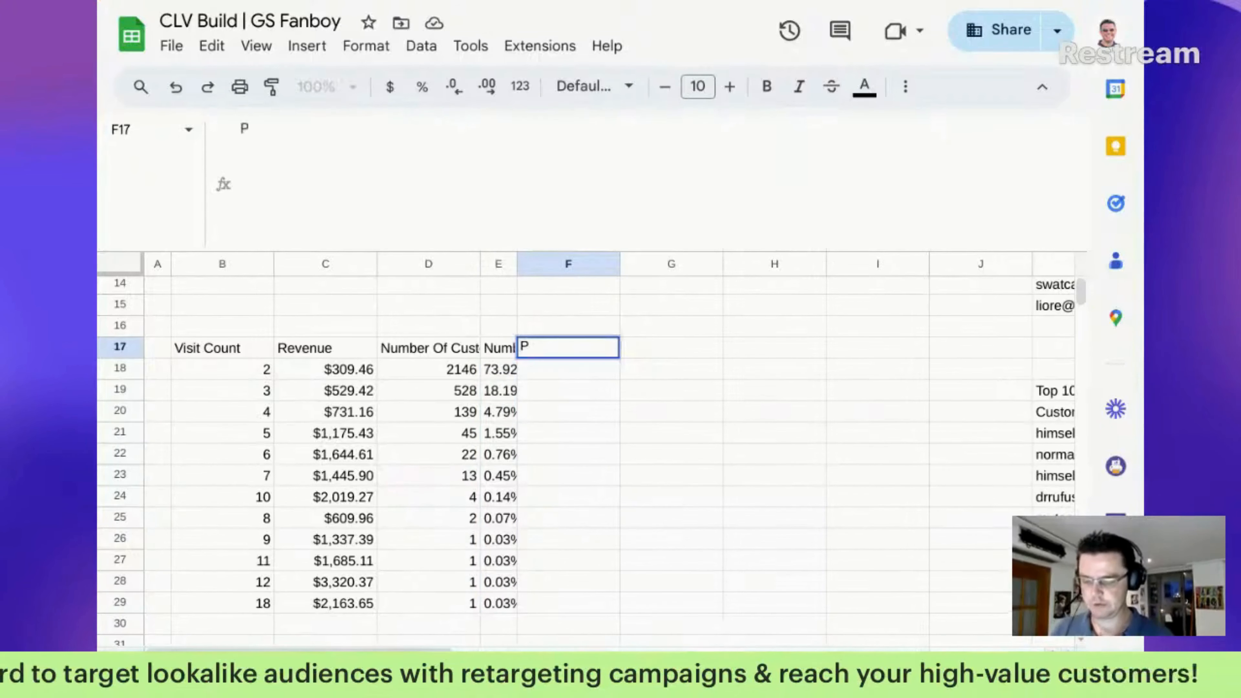
text(ercetnage o)
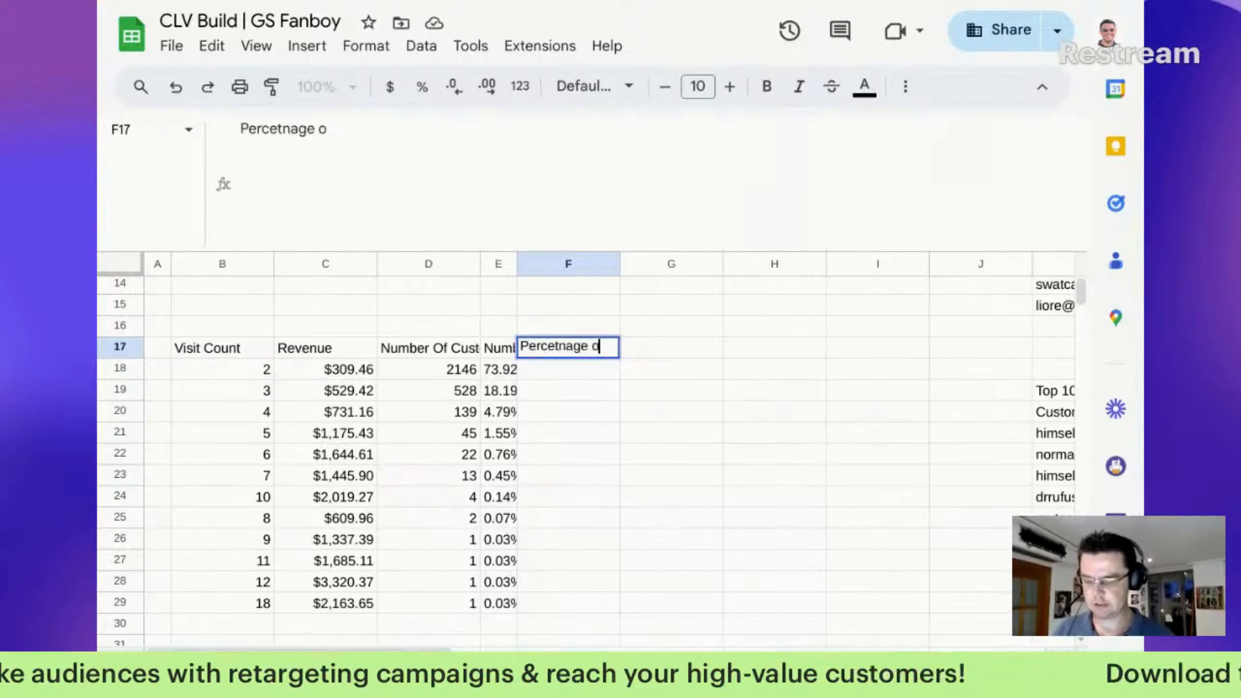
text(f Repeat custoem)
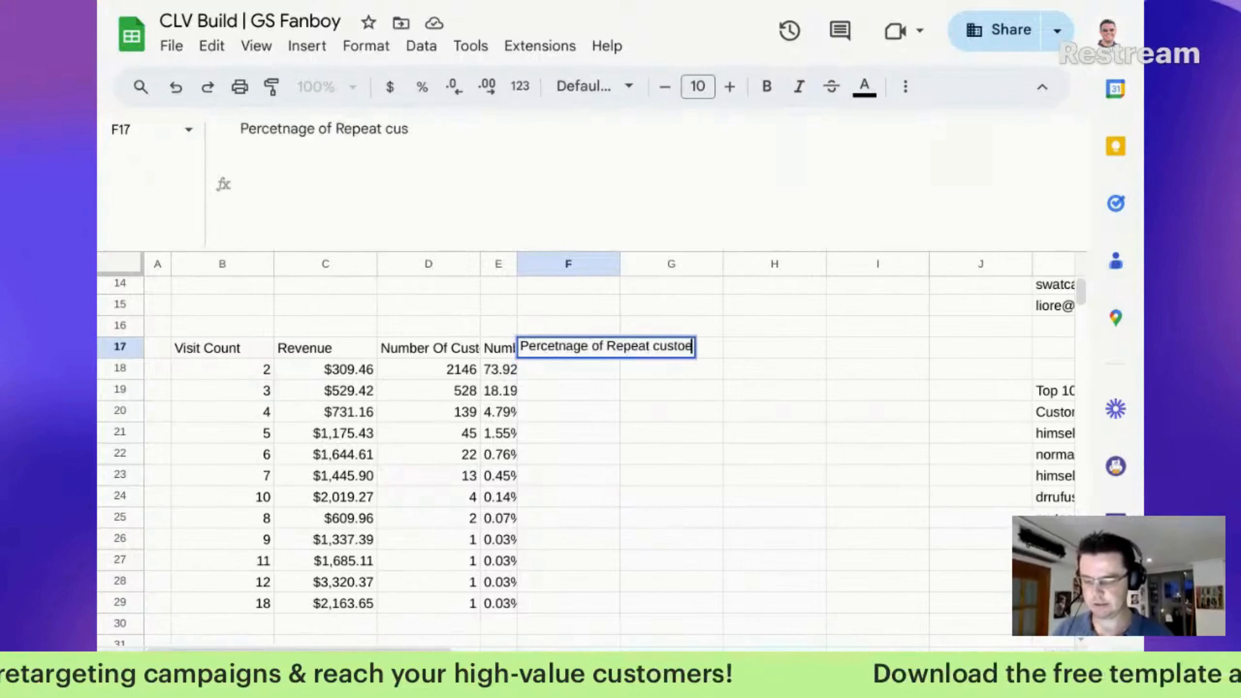
key(BackSpace)
key(BackSpace)
key(BackSpace)
key(BackSpace)
key(BackSpace)
key(BackSpace)
key(BackSpace)
key(BackSpace)
key(BackSpace)
key(BackSpace)
key(BackSpace)
key(BackSpace)
key(BackSpace)
key(BackSpace)
key(BackSpace)
key(BackSpace)
key(BackSpace)
key(BackSpace)
key(BackSpace)
key(BackSpace)
key(BackSpace)
key(BackSpace)
key(BackSpace)
key(BackSpace)
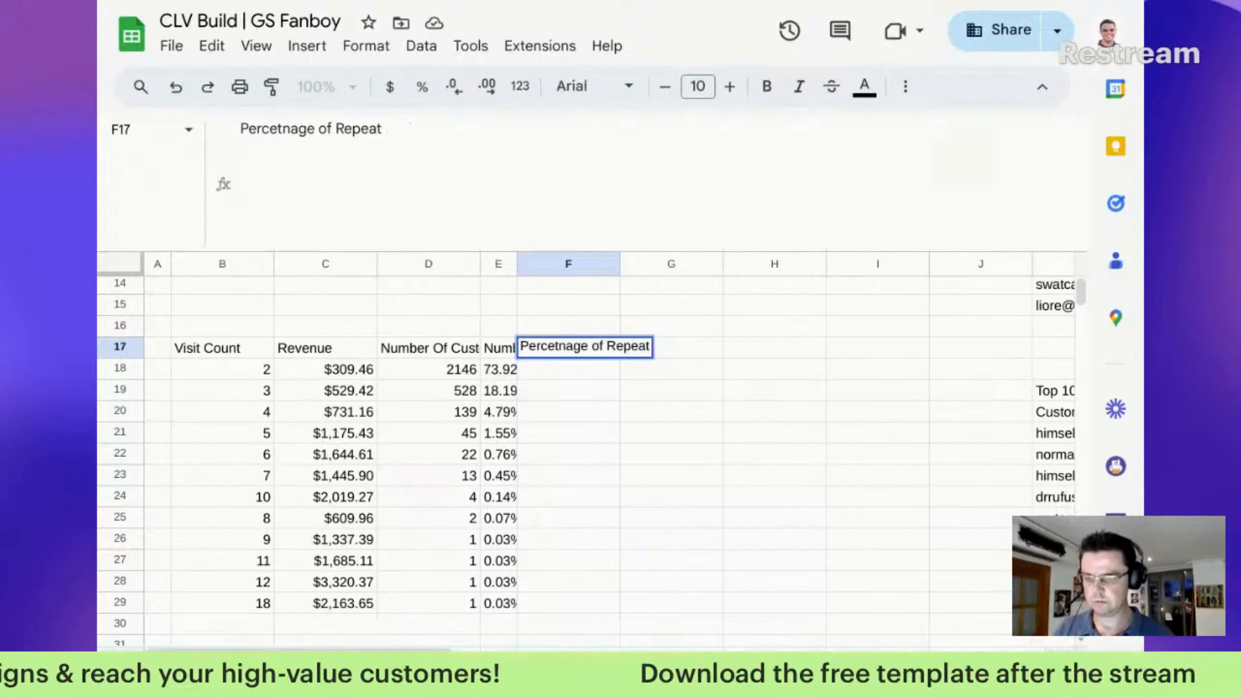
key(BackSpace)
key(BackSpace)
key(BackSpace)
key(BackSpace)
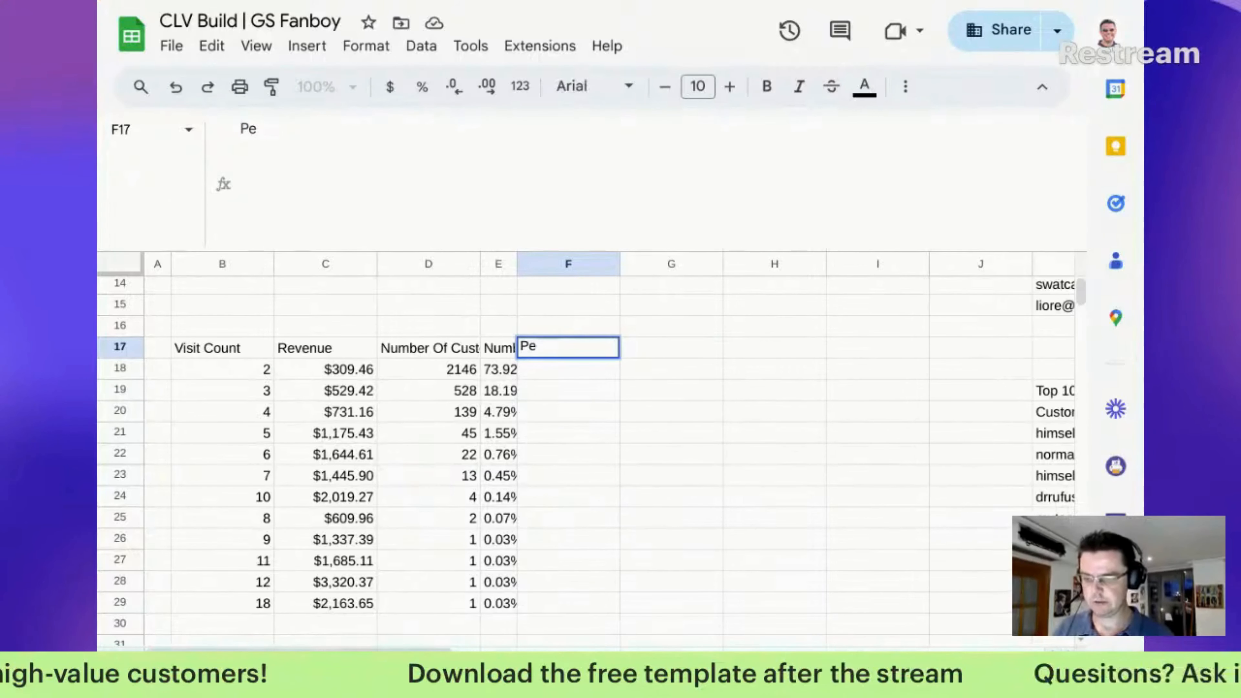
Enter the column header "% of Repeat Customers" in F17 of the visit count table
text(% )
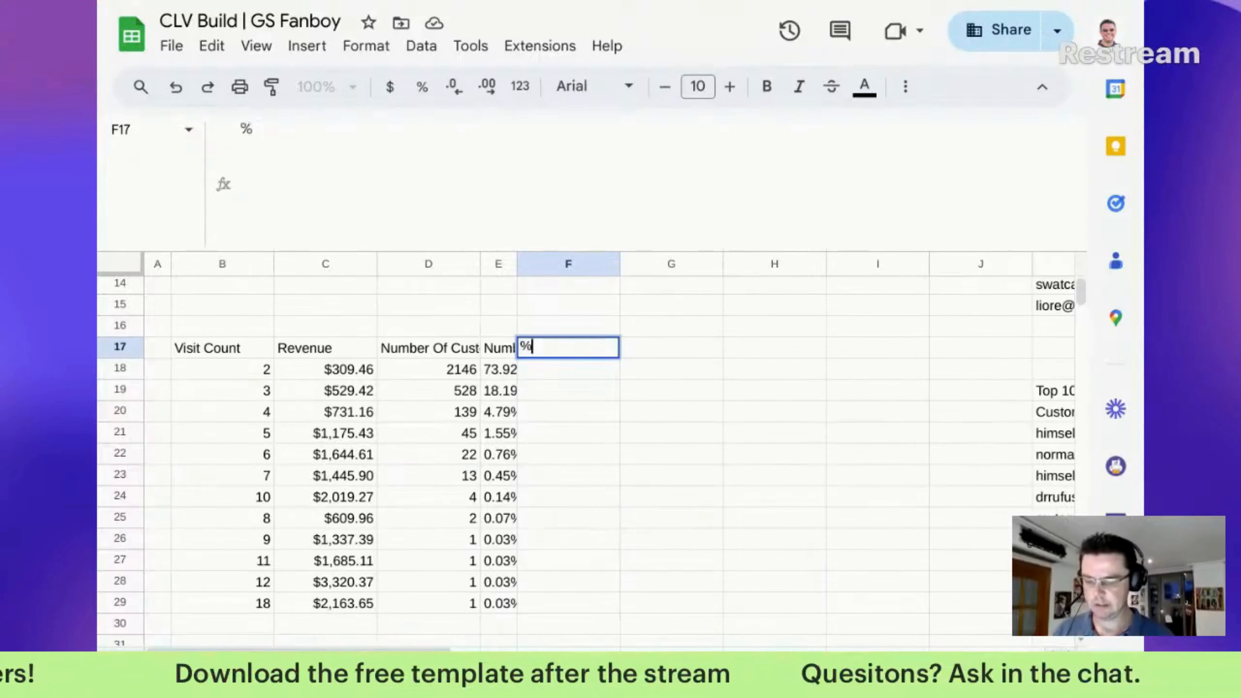
text(of)
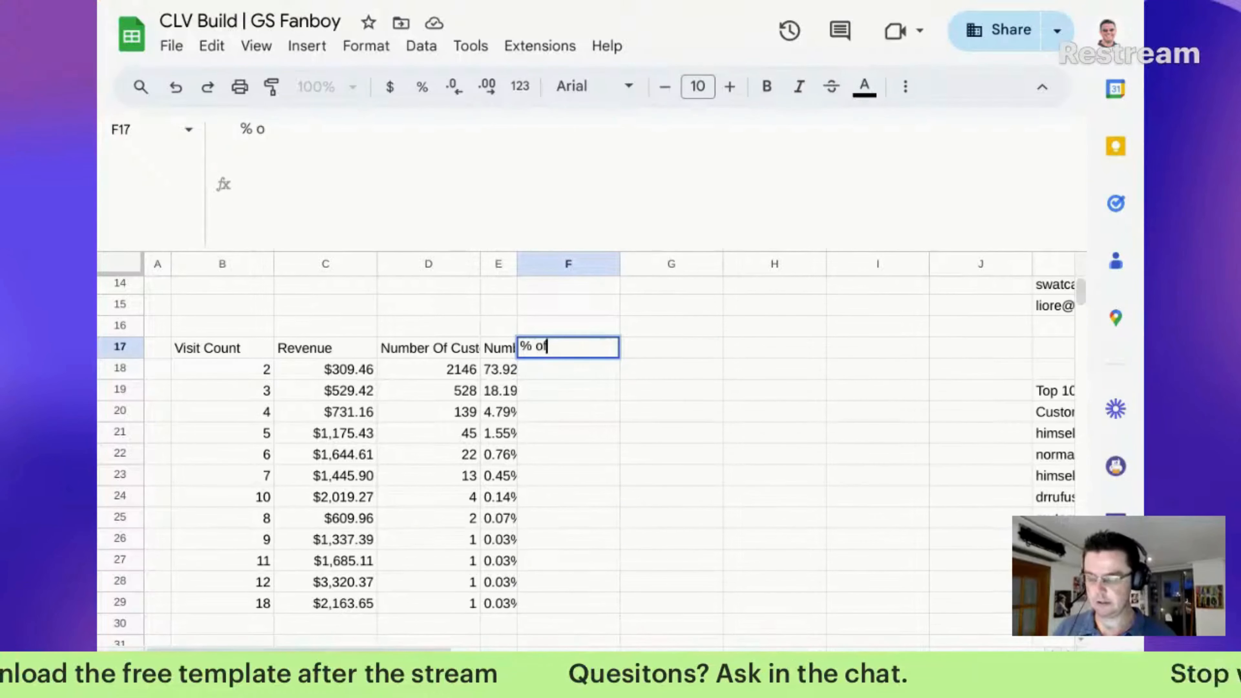
text( Repeat Cus)
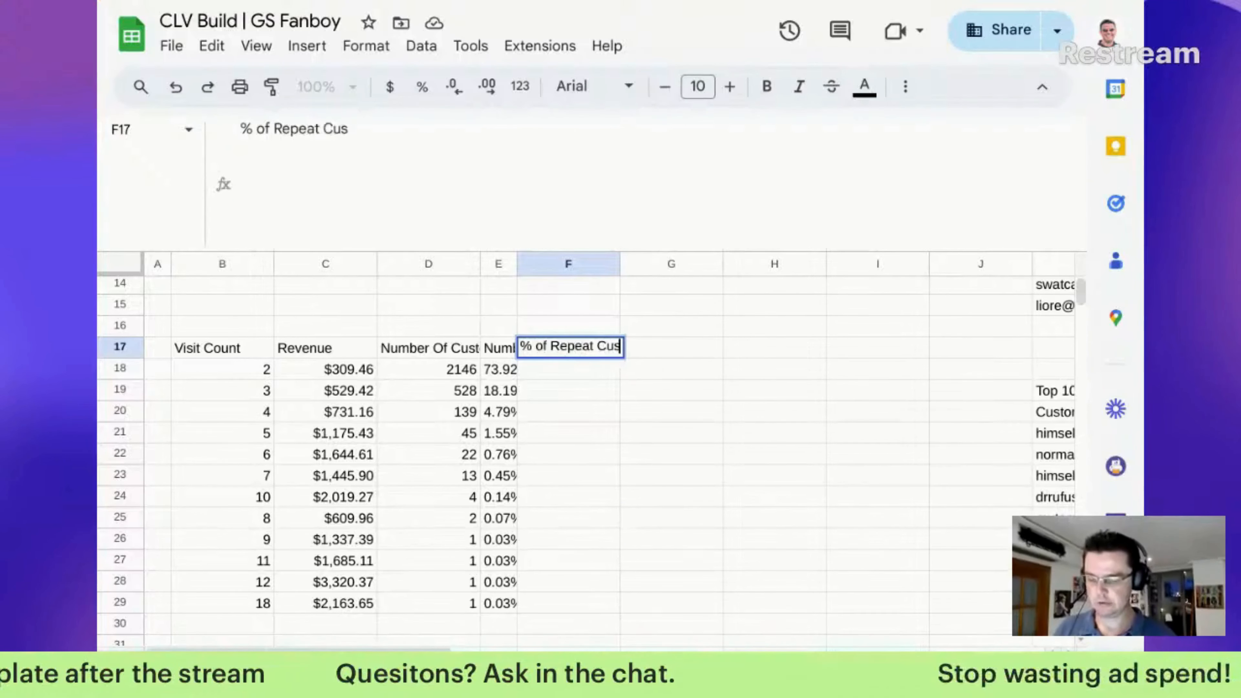
text(tomers)
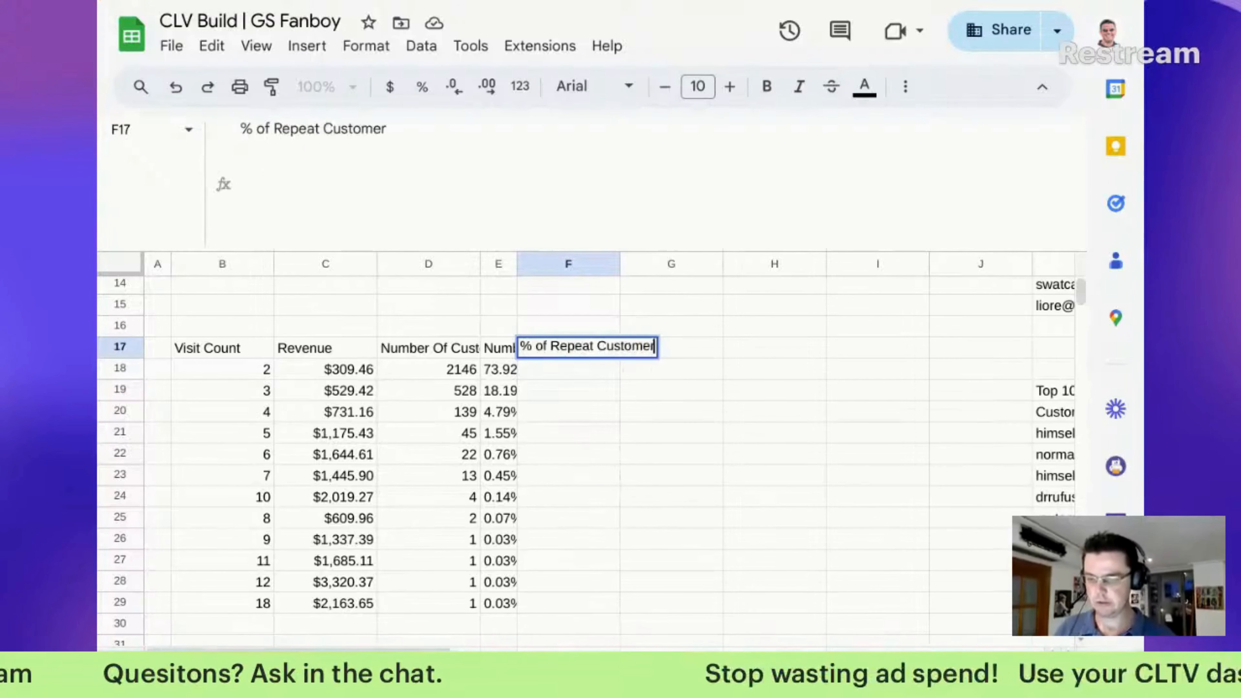
key(Left)
key(Left)
key(Left)
key(Left)
key(Left)
key(Right)
key(Right)
key(Right)
key(Right)
key(Right)
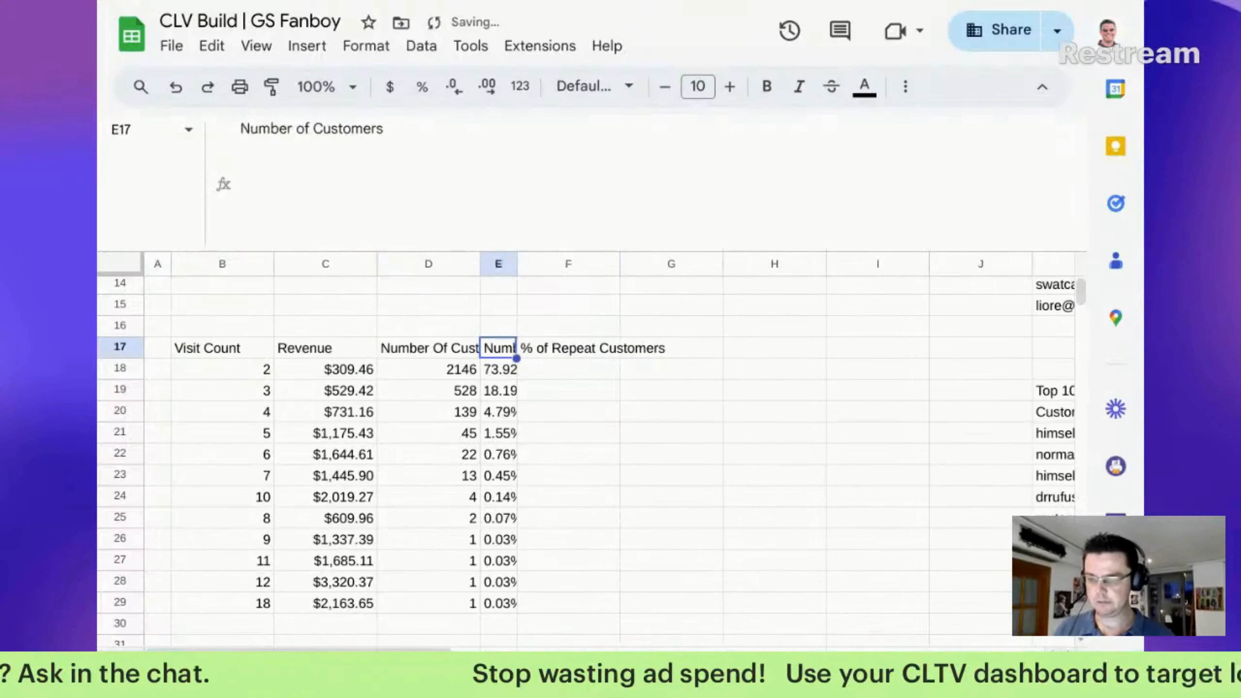
Capitalize the "of" in the F17 header so it reads "% Of Repeat Customers"
key(Return)
key(Left)
key(Left)
key(Left)
key(Left)
key(Left)
key(Left)
key(Left)
key(Left)
key(Left)
key(Left)
key(Left)
key(Left)
key(Left)
key(Left)
key(Left)
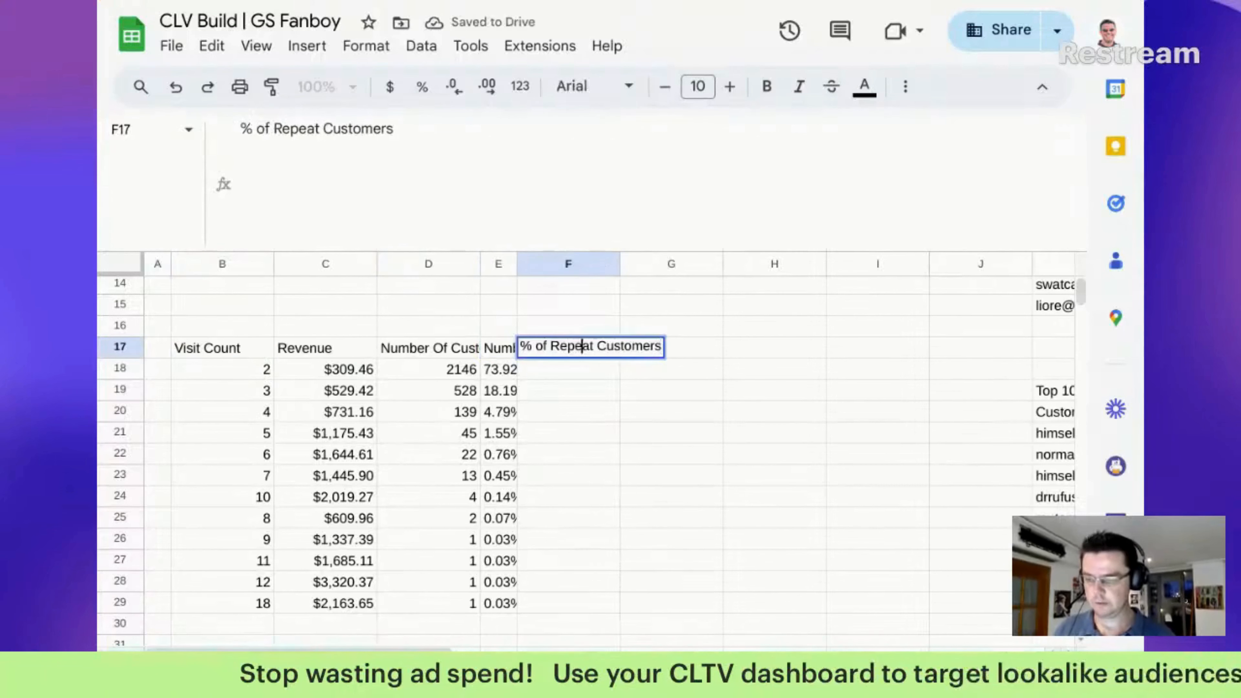
key(Left)
key(Left)
key(BackSpace)
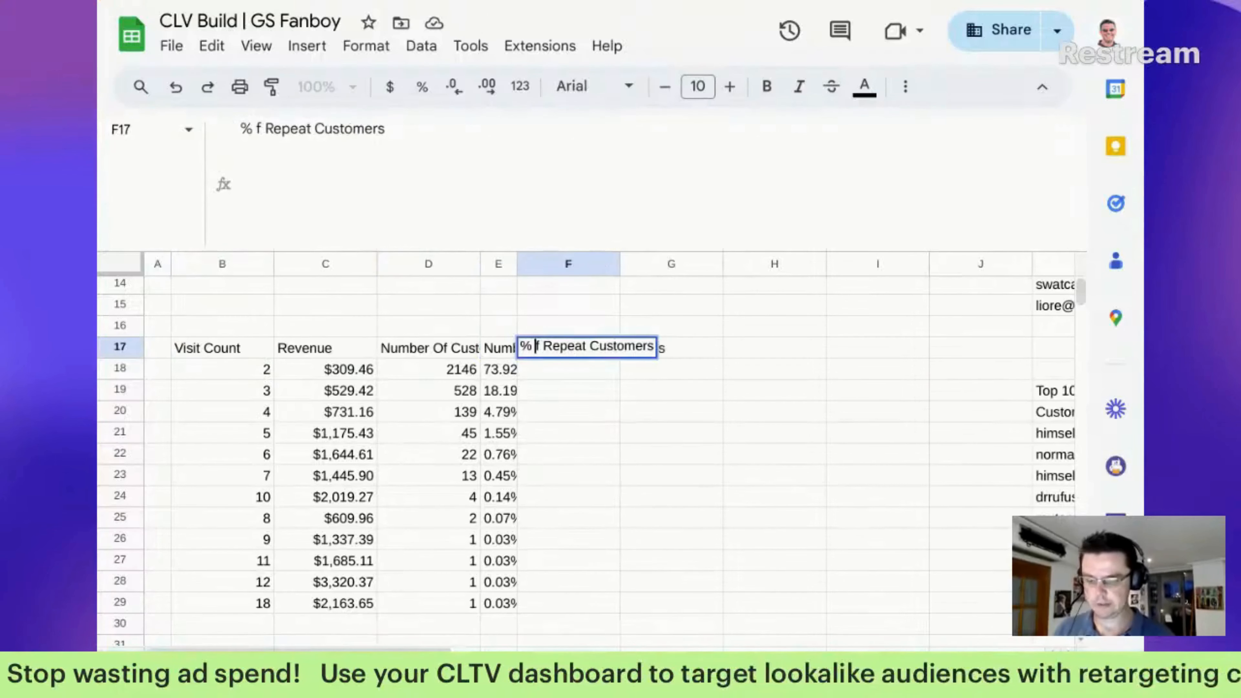
text(O)
key(Return)
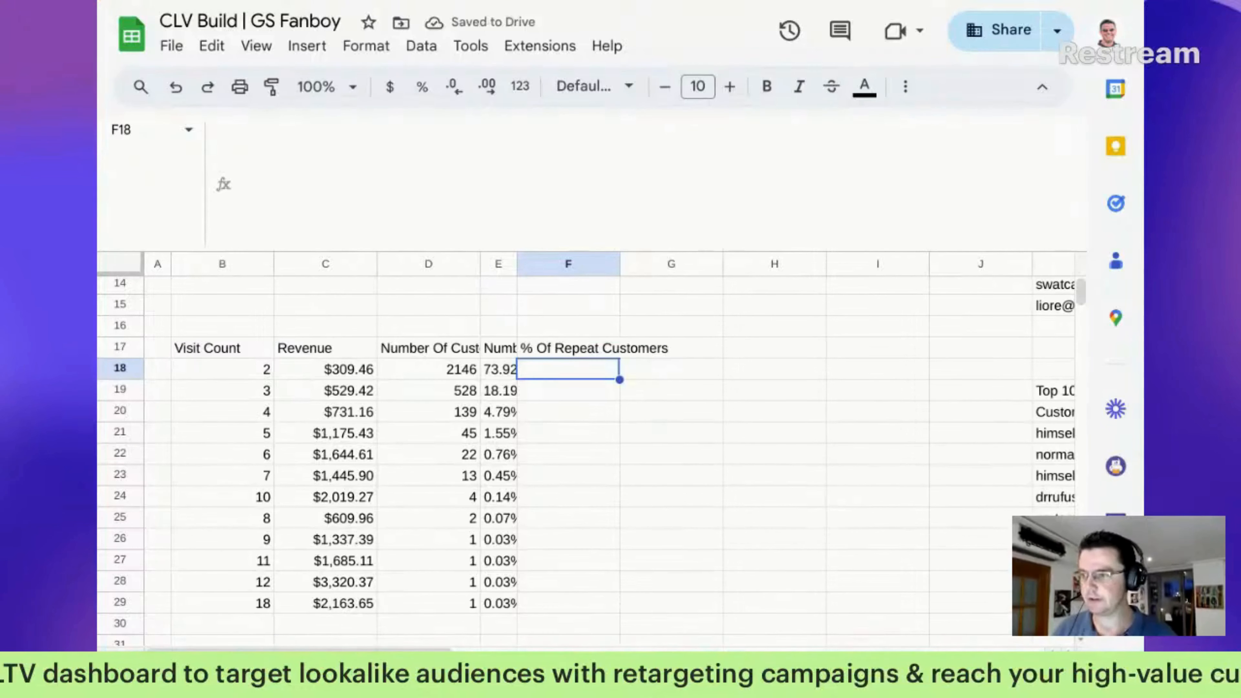
Write the formula =if(e18<>"",sum(e18:e18),"") in F18 for the cumulative share of repeat customers
text(=)
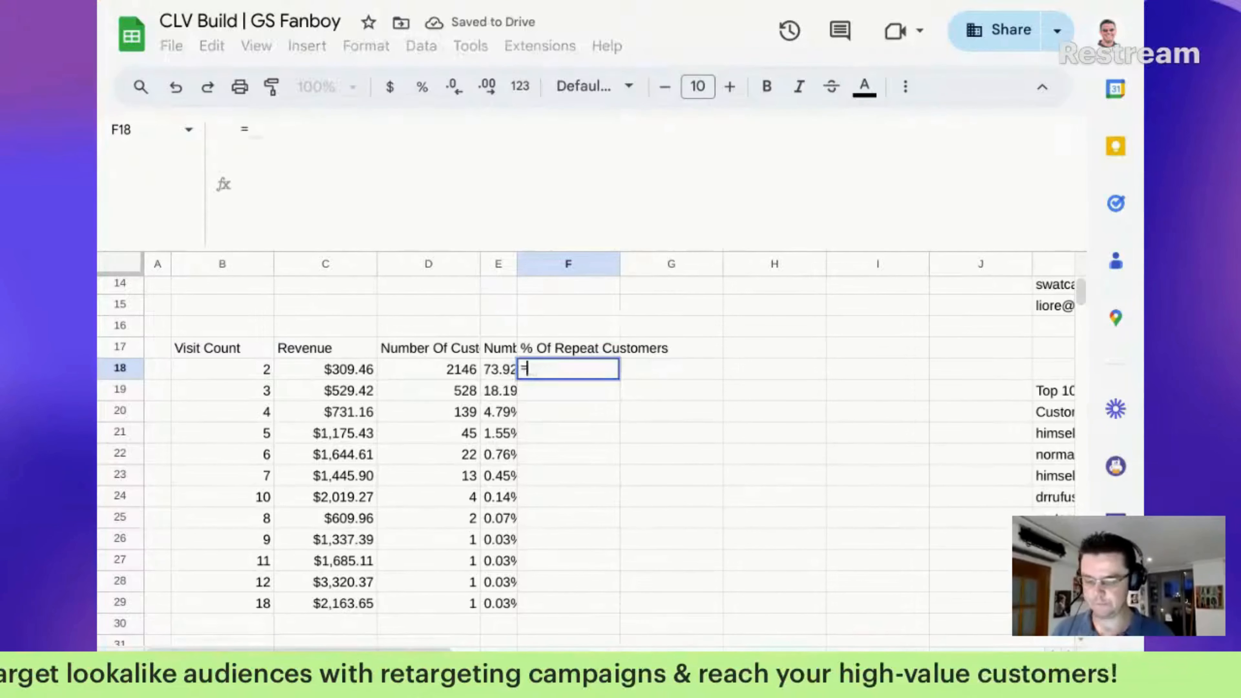
text(if)
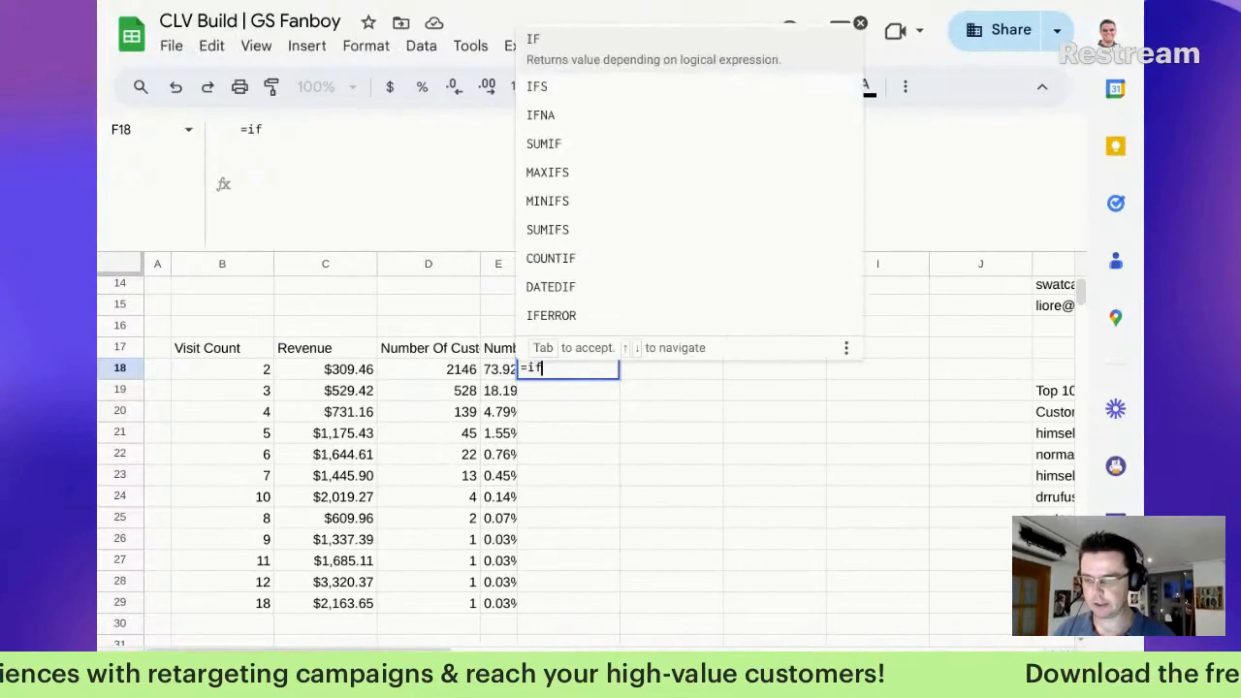
text(()
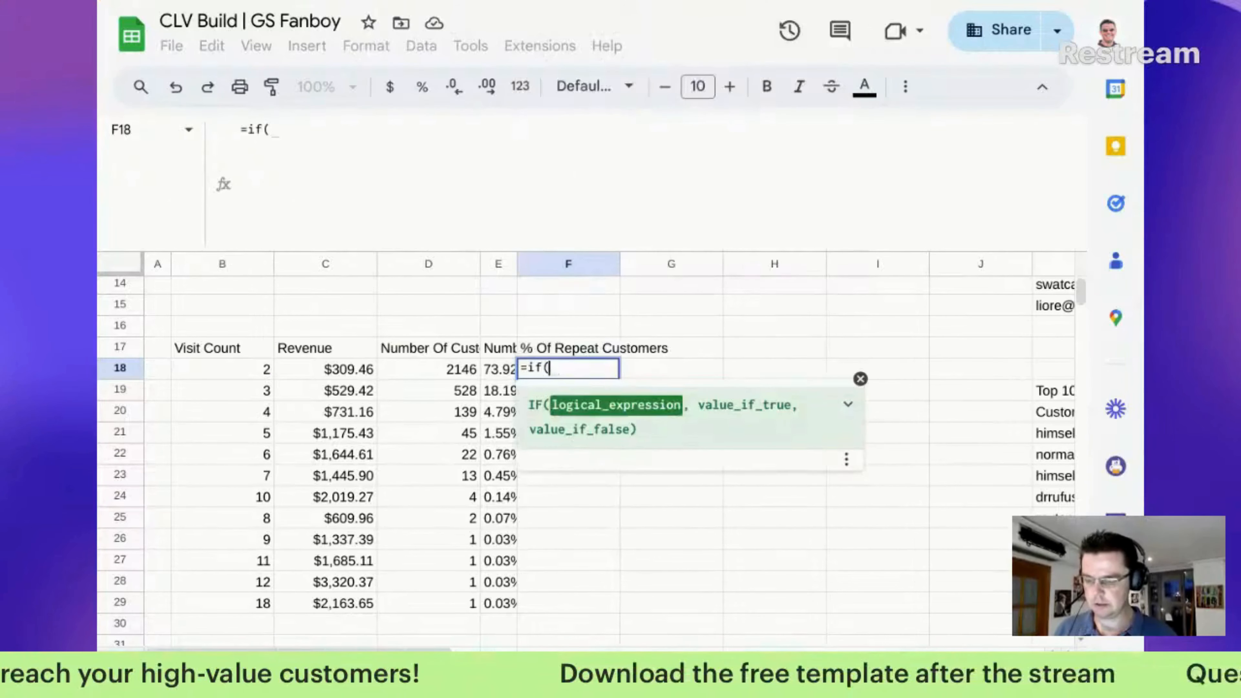
text(e18<>)
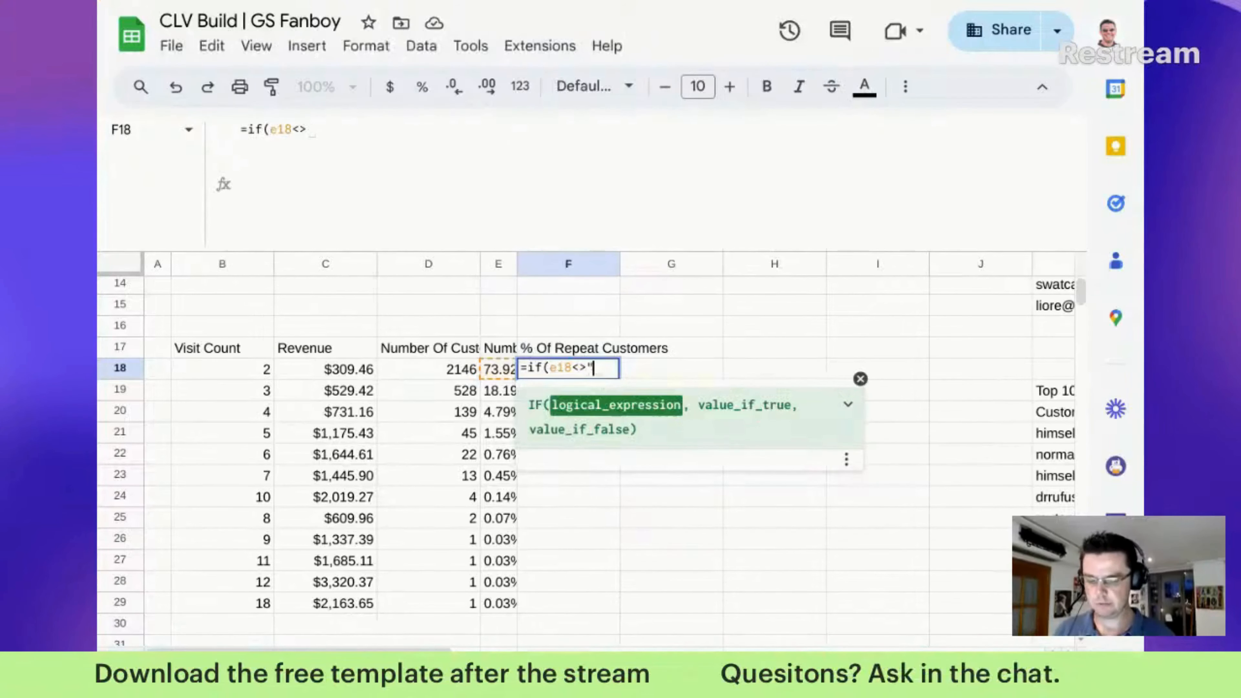
text("",)
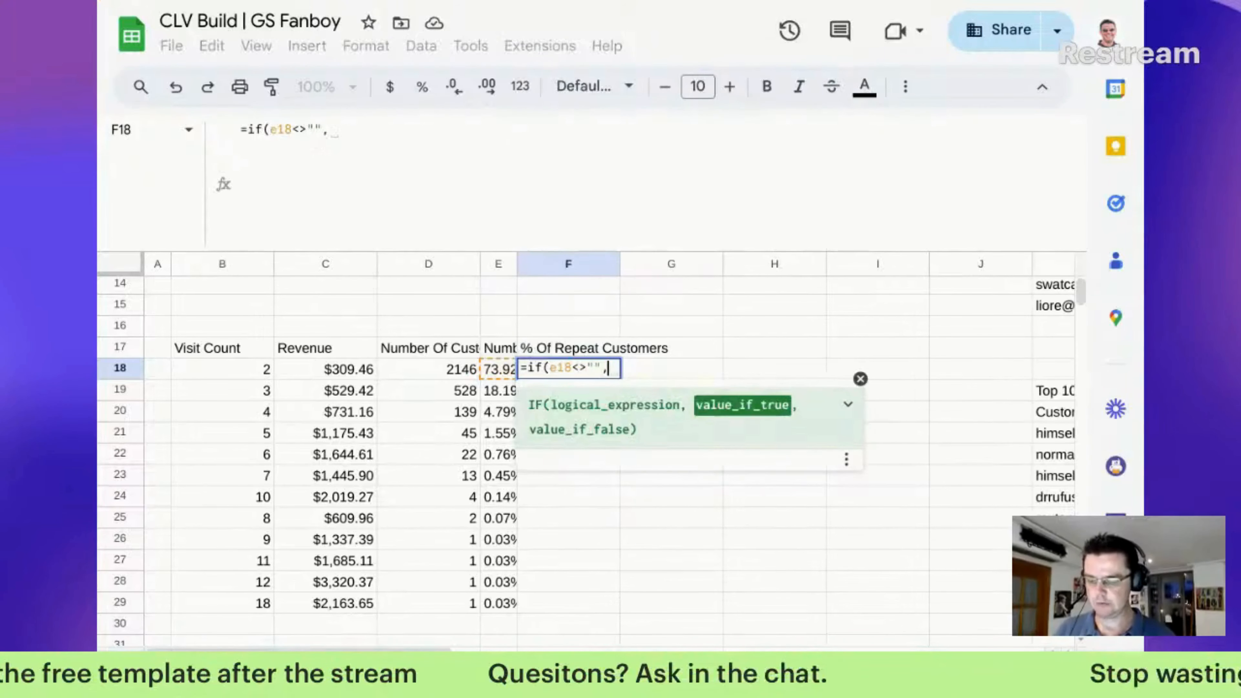
text(sum(e18)
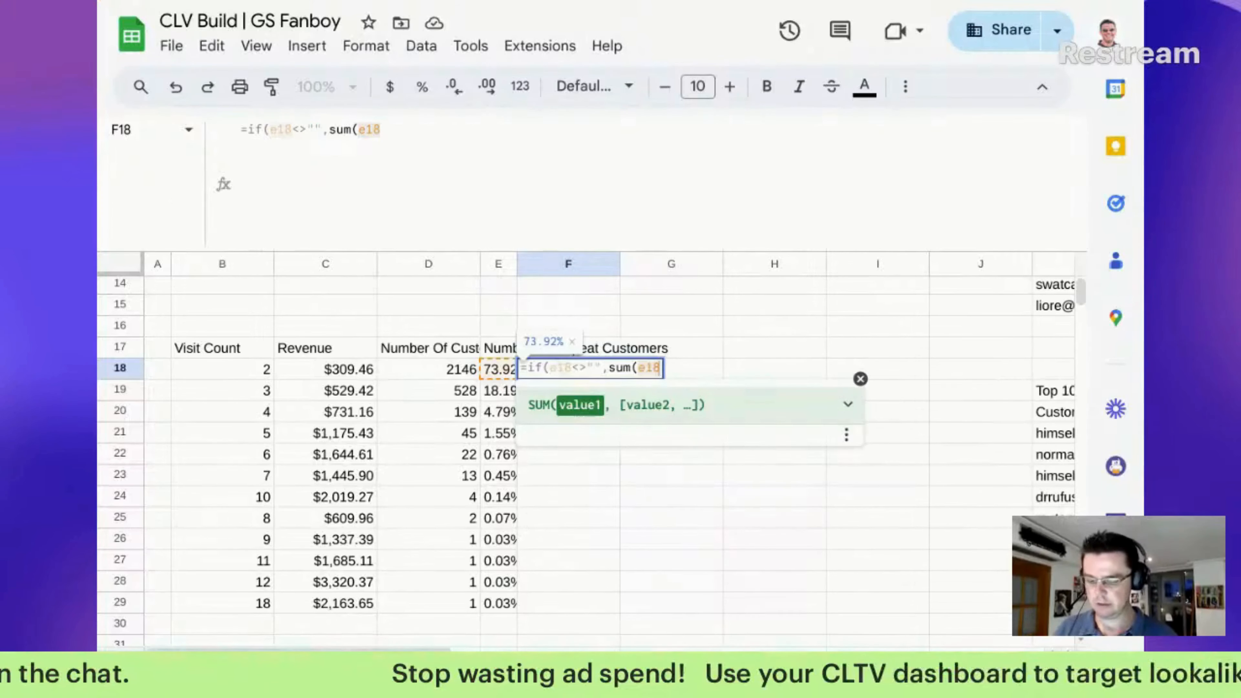
text(:e18)
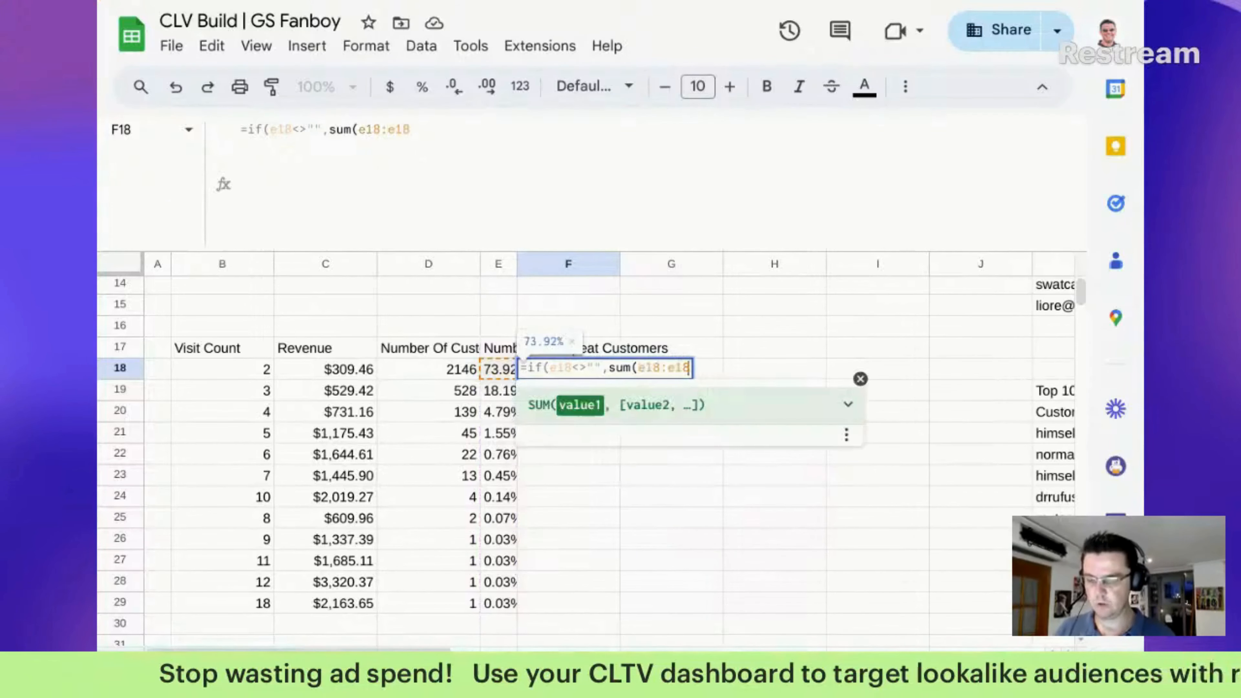
text(),"")
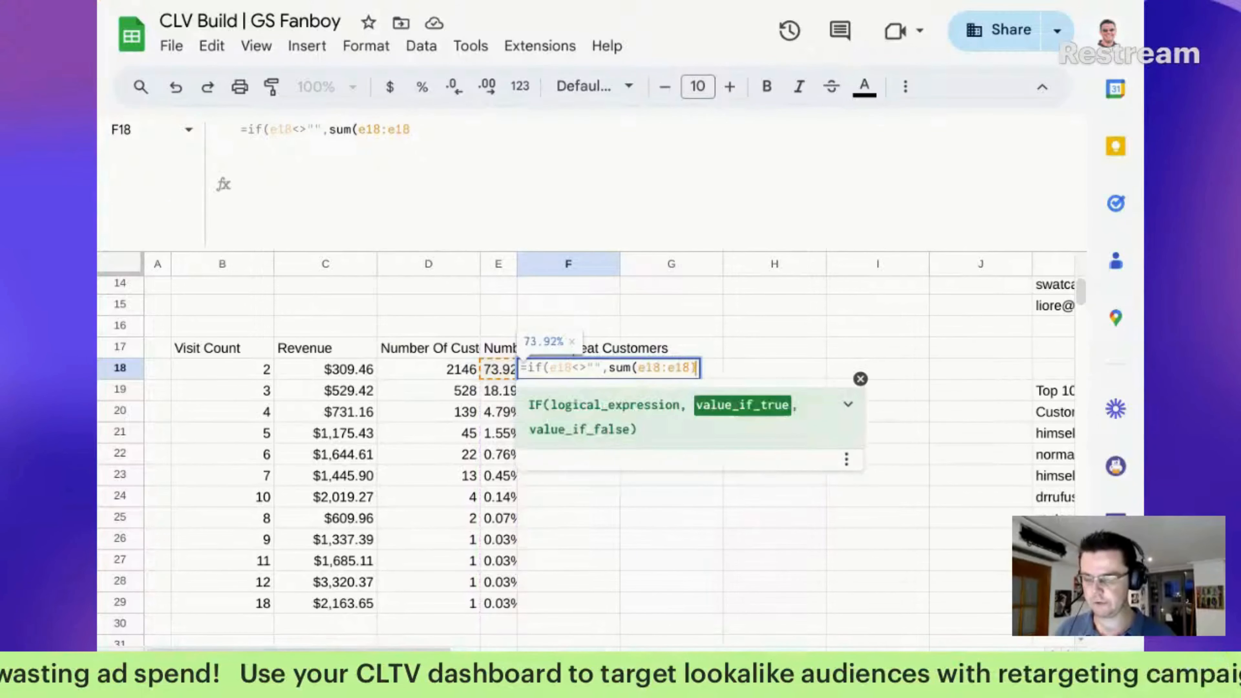
text())
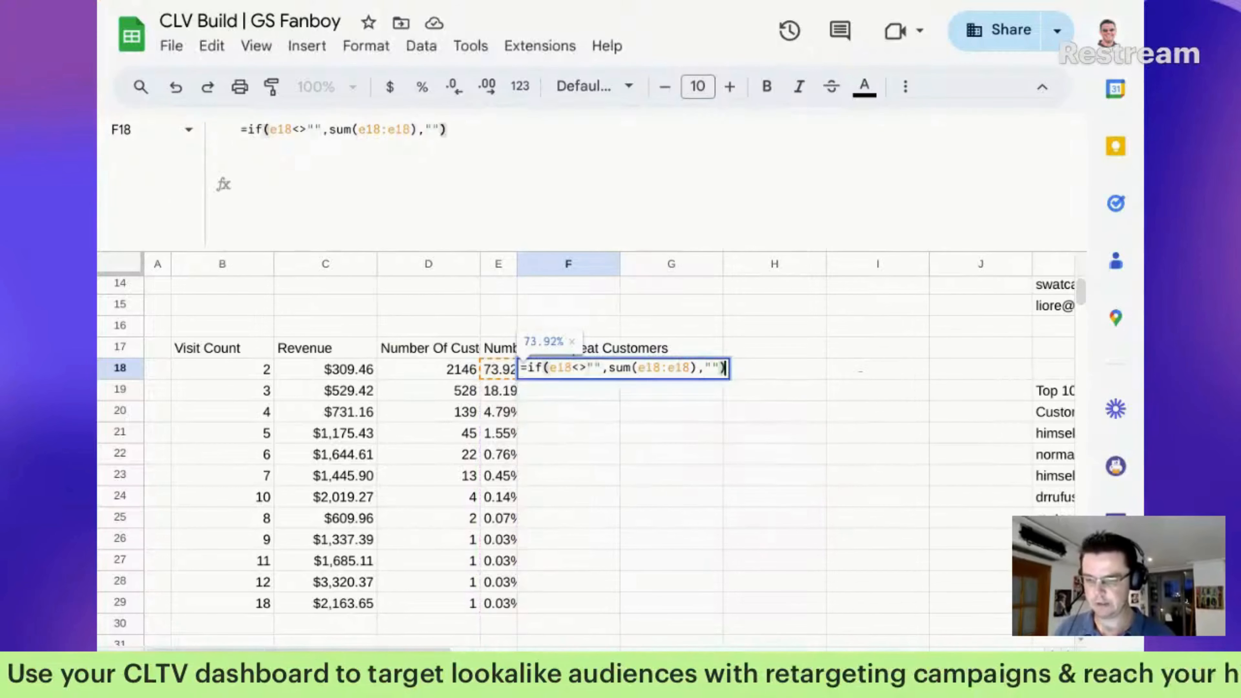
Make the start of the SUM range in the F18 formula absolute as $e$18
key(Left)
key(Left)
key(Left)
key(Left)
key(Left)
key(Left)
key(Left)
key(Left)
key(Left)
key(Left)
key(Left)
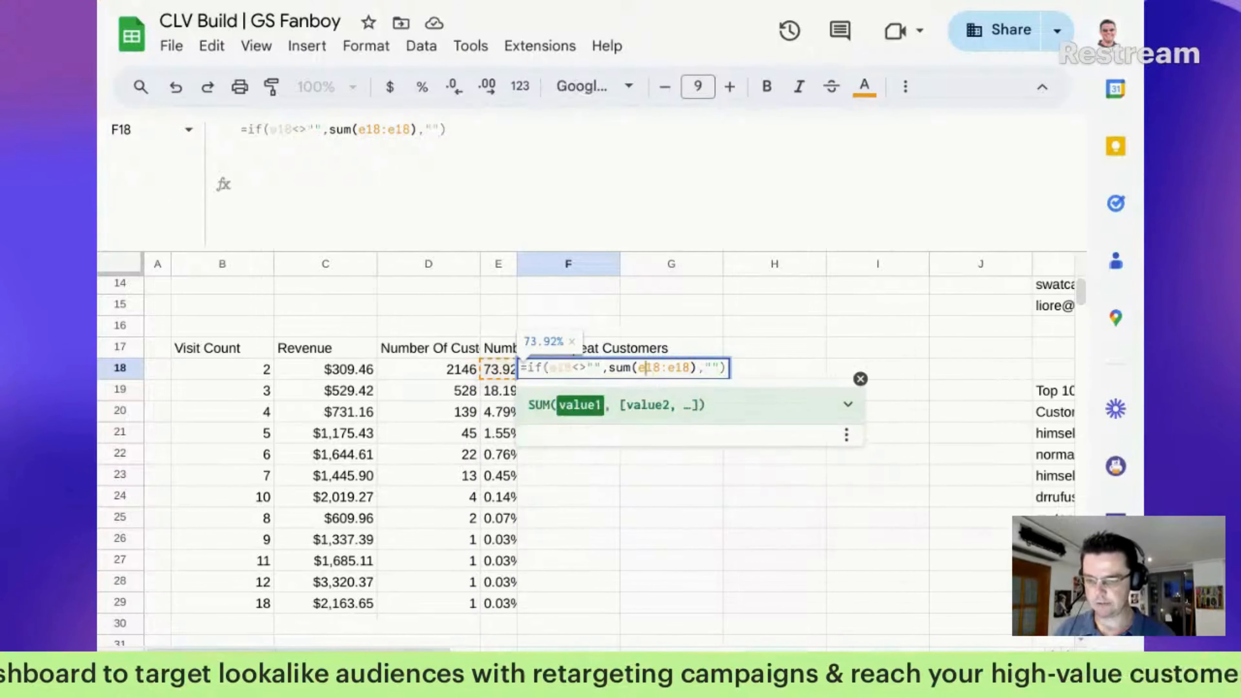
text($)
key(Left)
key(Left)
text($)
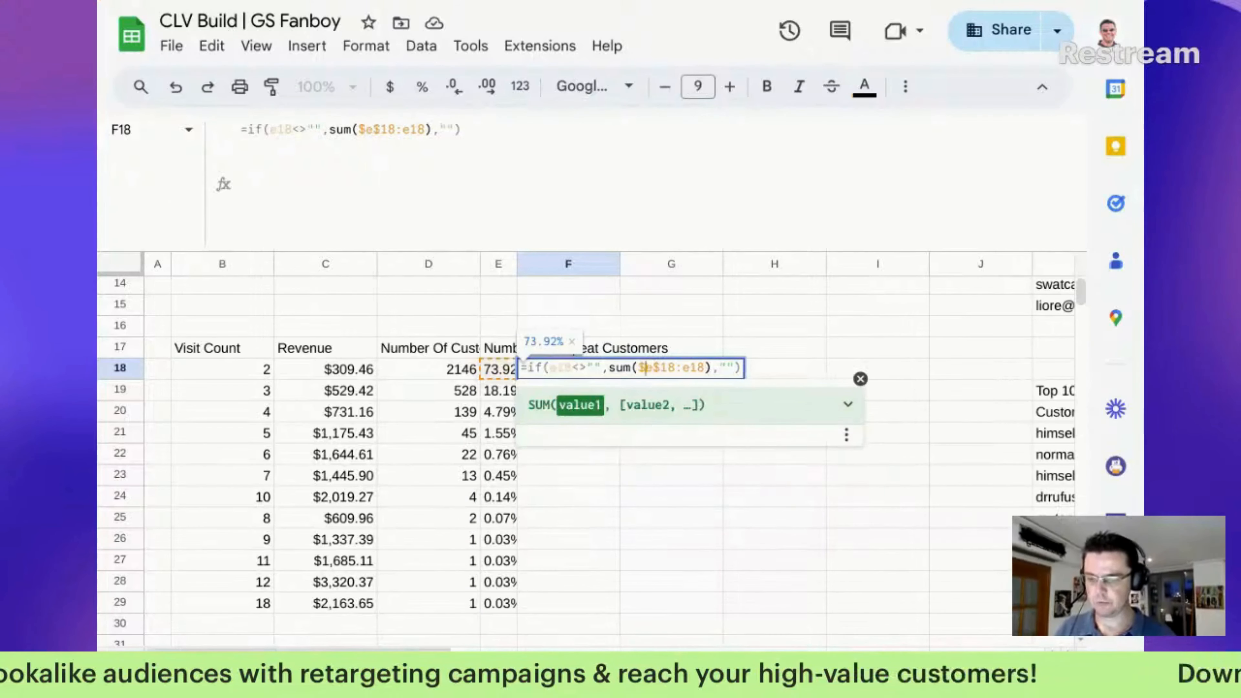
Review the sum($e$18:e18) expression and the e18<>"" condition within the F18 formula
key(Left)
key(Left)
key(Left)
key(Left)
key(Left)
key(shift+Right)
key(shift+Right)
key(shift+Right)
key(shift+Right)
key(shift+Right)
key(shift+Right)
key(shift+Right)
key(shift+Right)
key(shift+Right)
key(shift+Right)
key(shift+Right)
key(shift+Right)
key(shift+Right)
key(shift+Right)
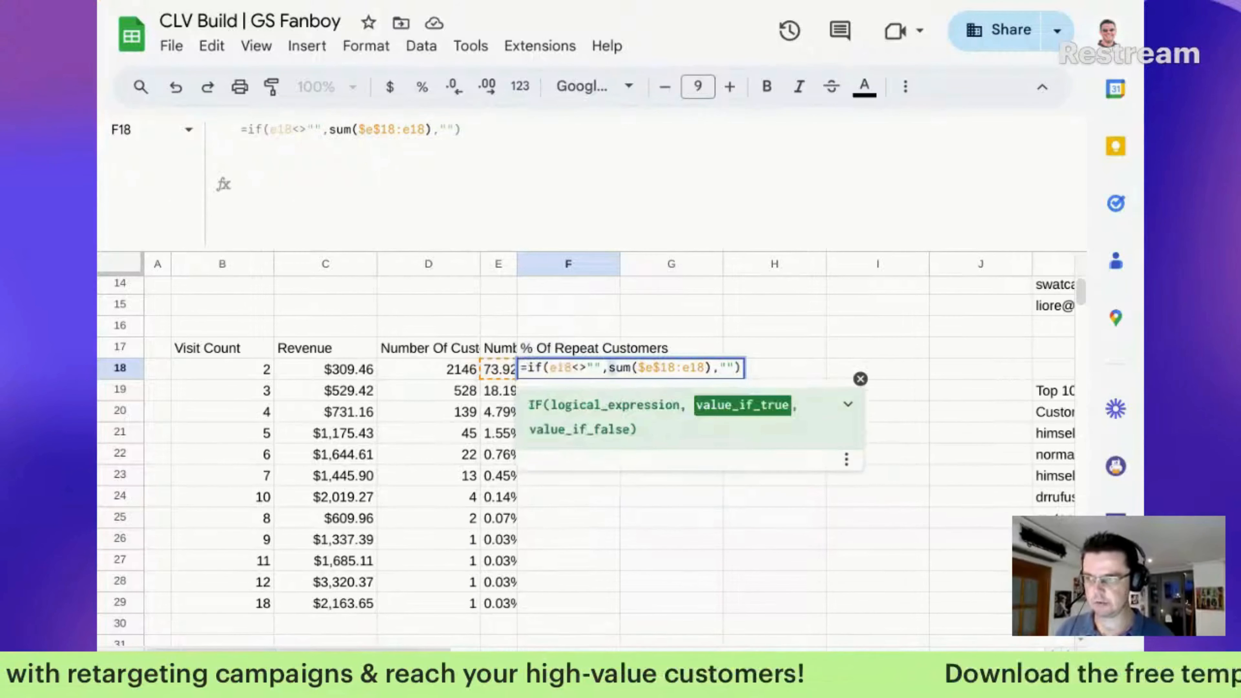
key(shift+Right)
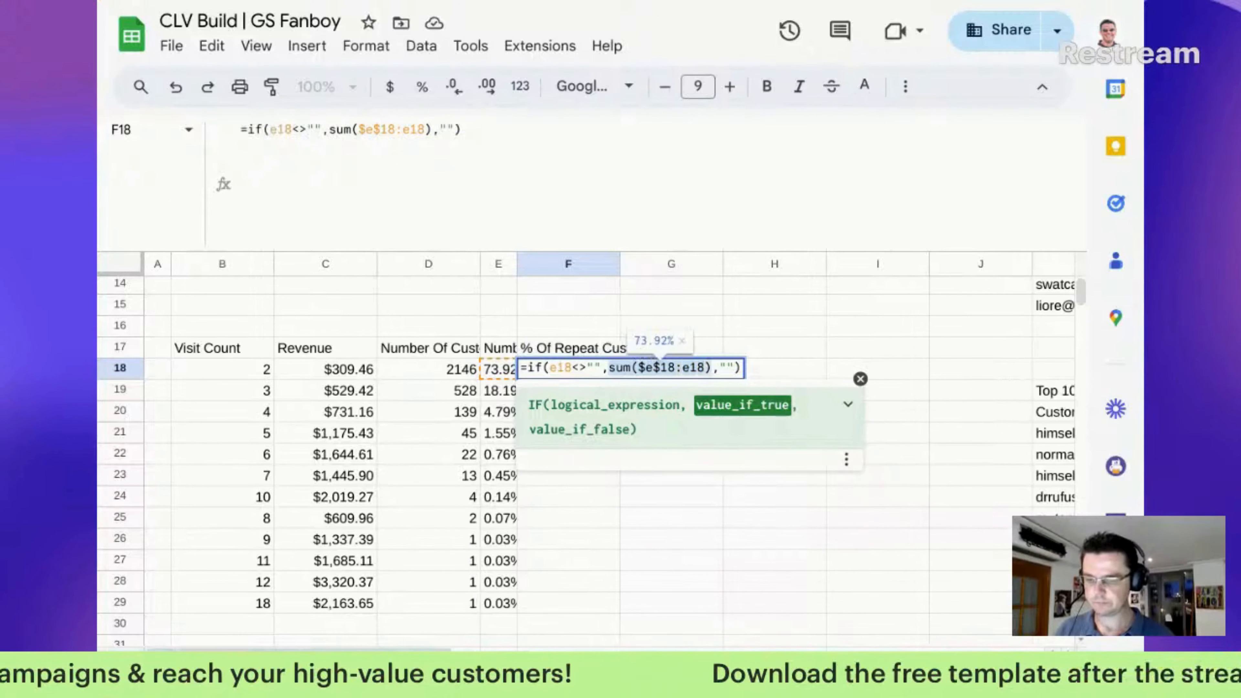
key(Left)
key(Left)
key(Left)
key(Left)
key(Left)
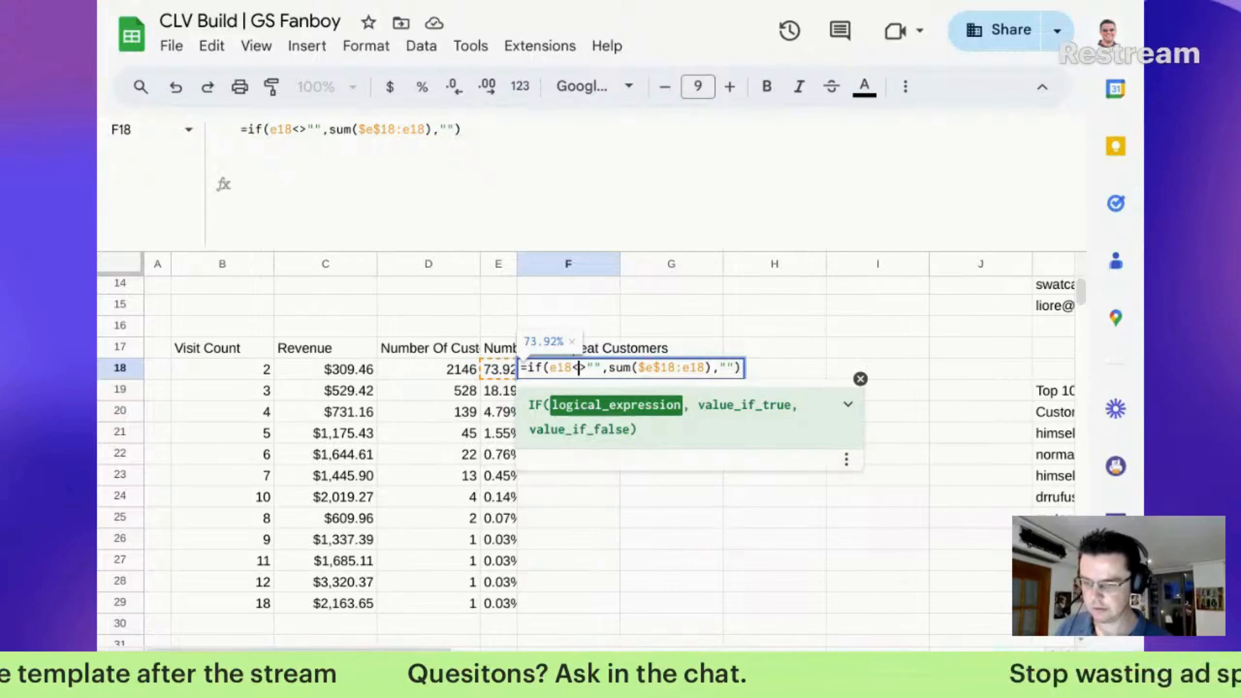
Commit the F18 formula and fill it down through F29
click(587, 552)
drag(490, 397, 499, 561)
click(617, 382)
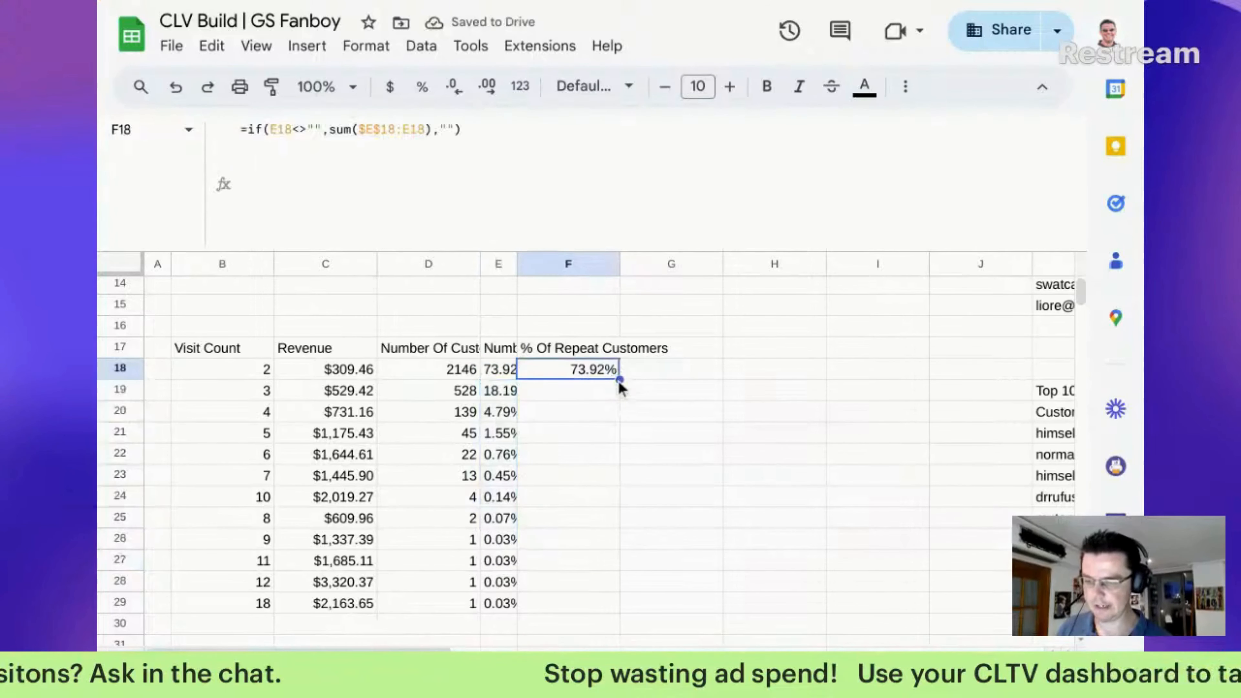
drag(618, 380, 616, 606)
click(605, 606)
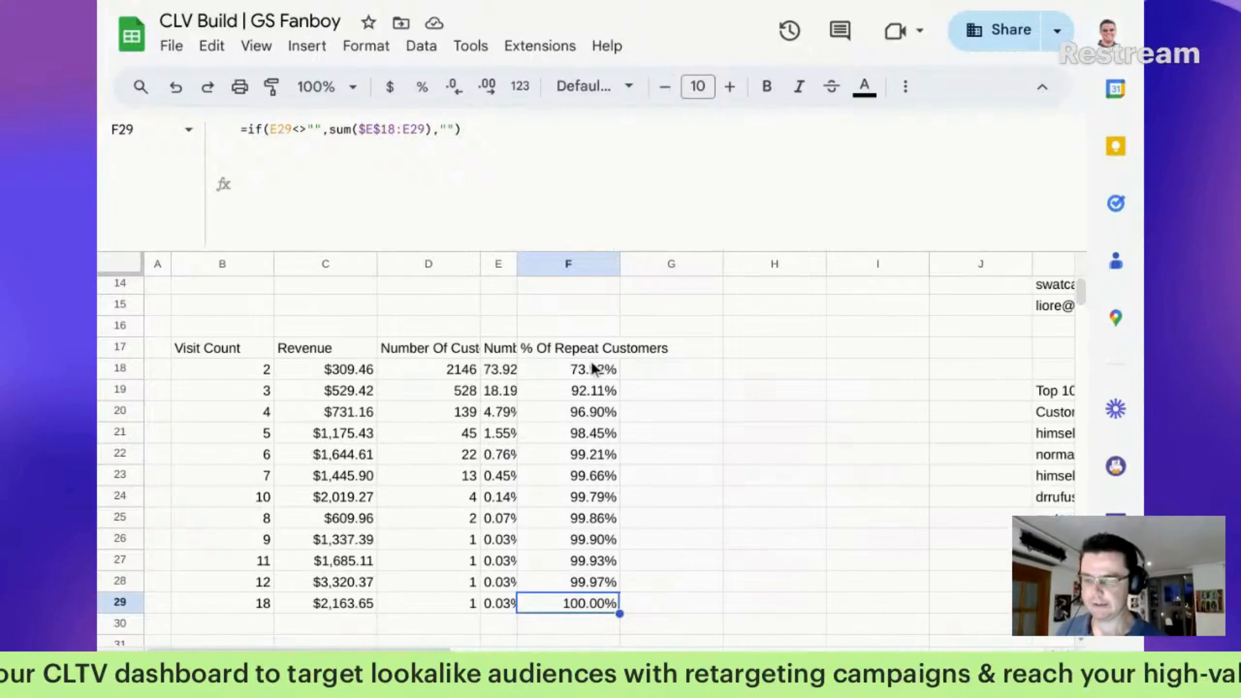
Inspect the running sum($E$18:E22) part of the F22 formula and leave the cell without saving any edits
click(588, 454)
double_click(588, 455)
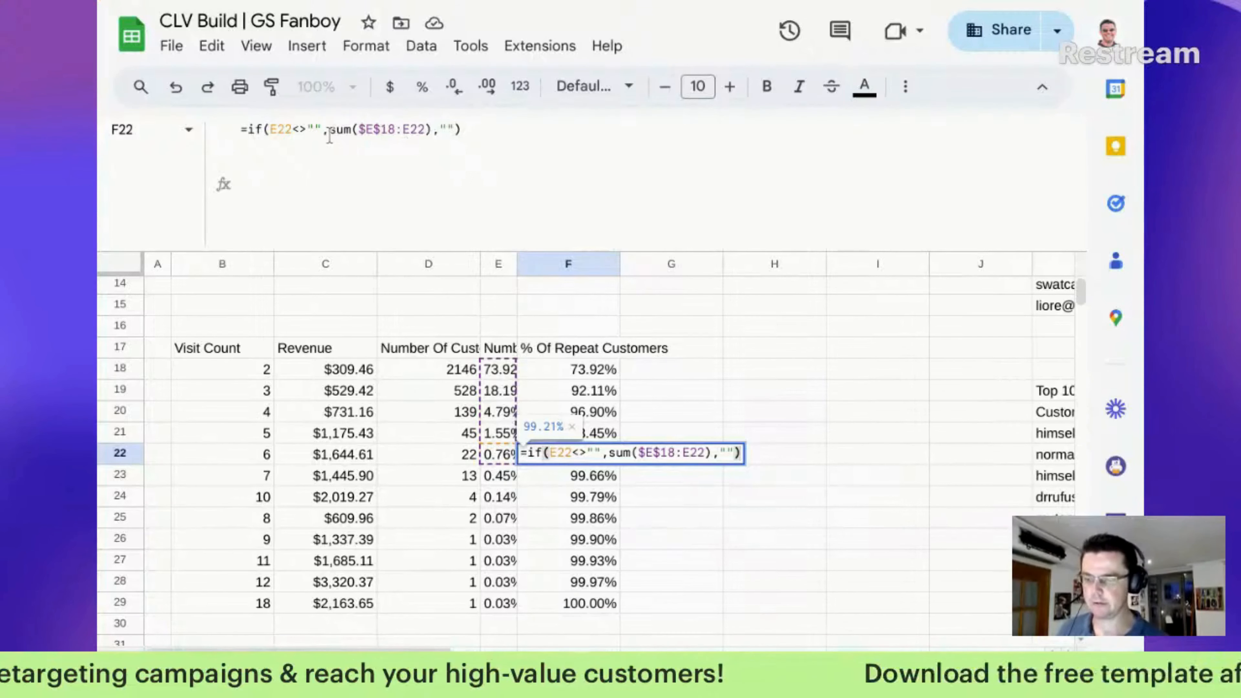
drag(329, 131, 431, 130)
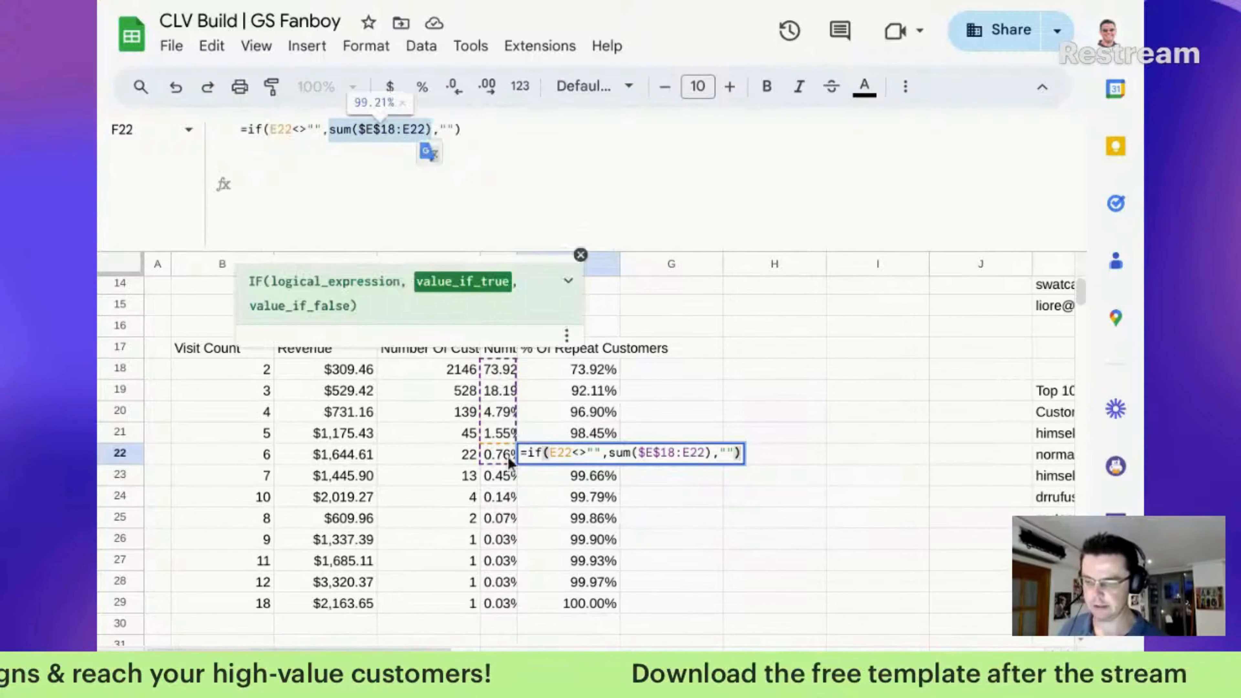
click(607, 526)
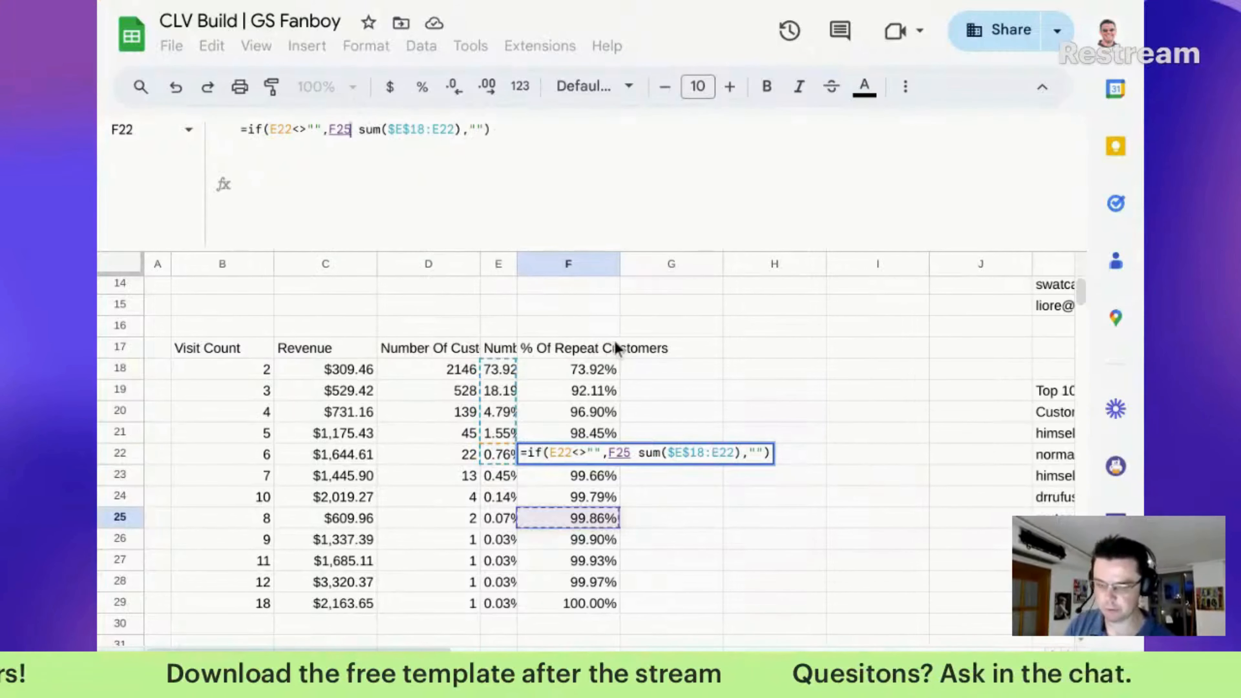
key(BackSpace)
key(BackSpace)
key(BackSpace)
key(BackSpace)
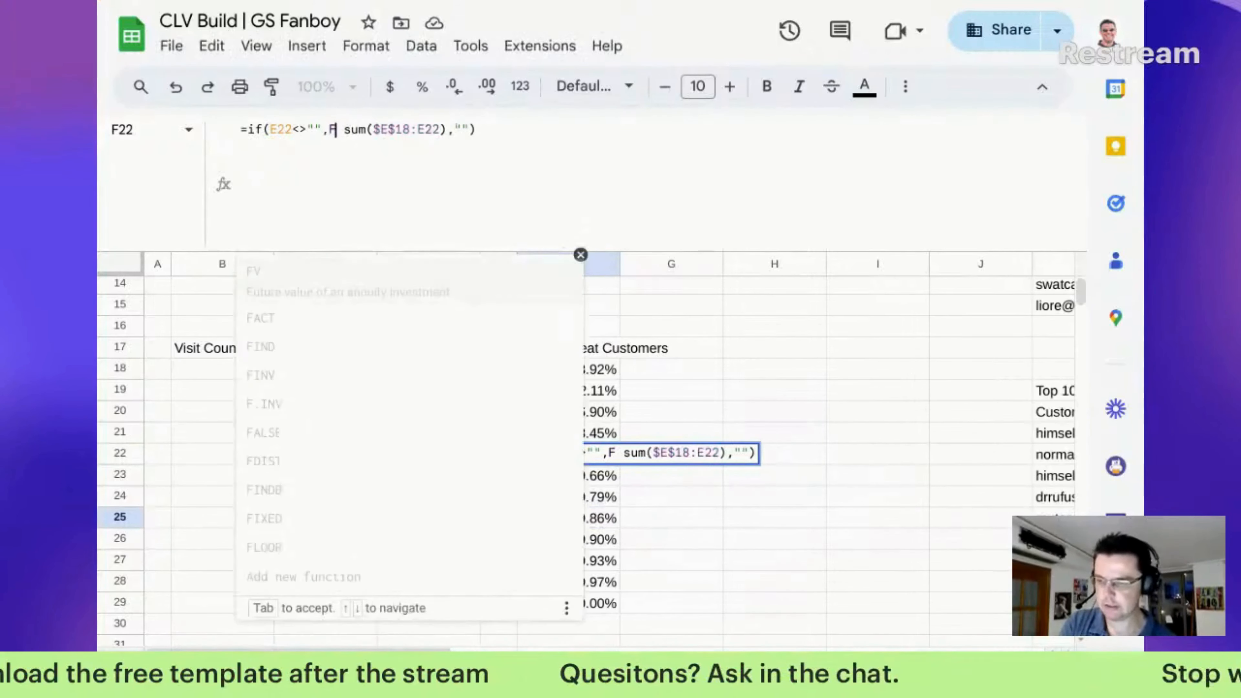
key(Return)
click(691, 462)
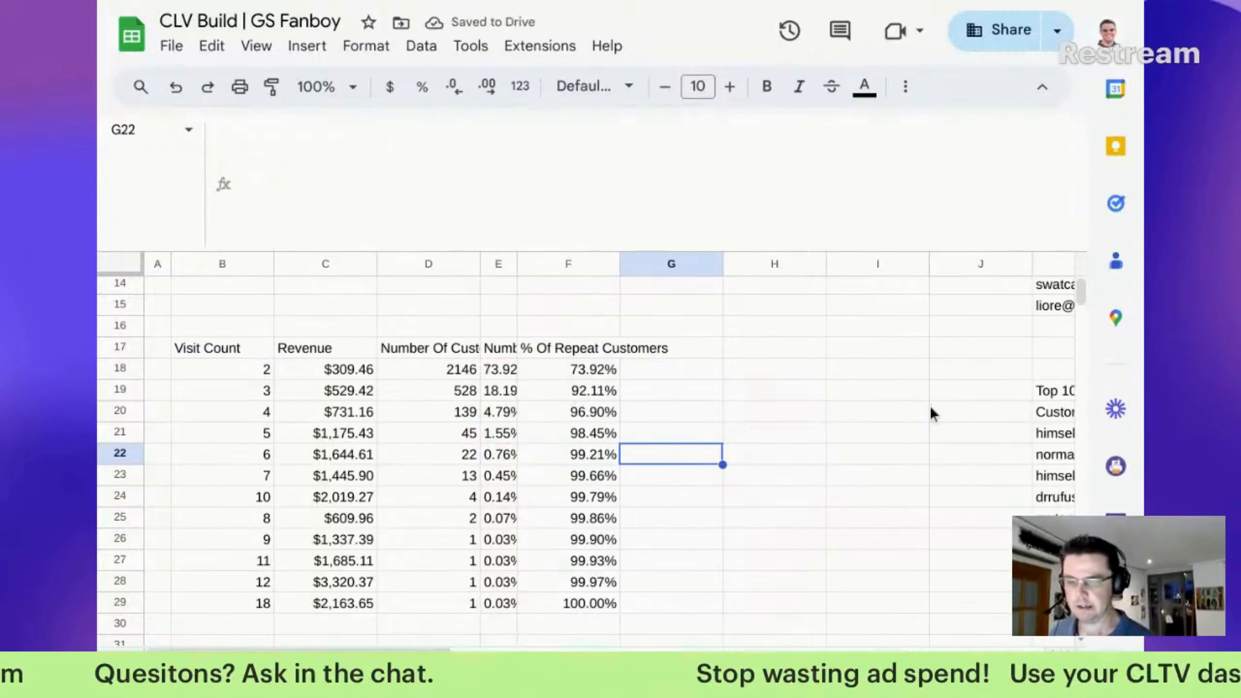
Collapse the enlarged formula bar to a single line
scroll(858, 414, up, 3)
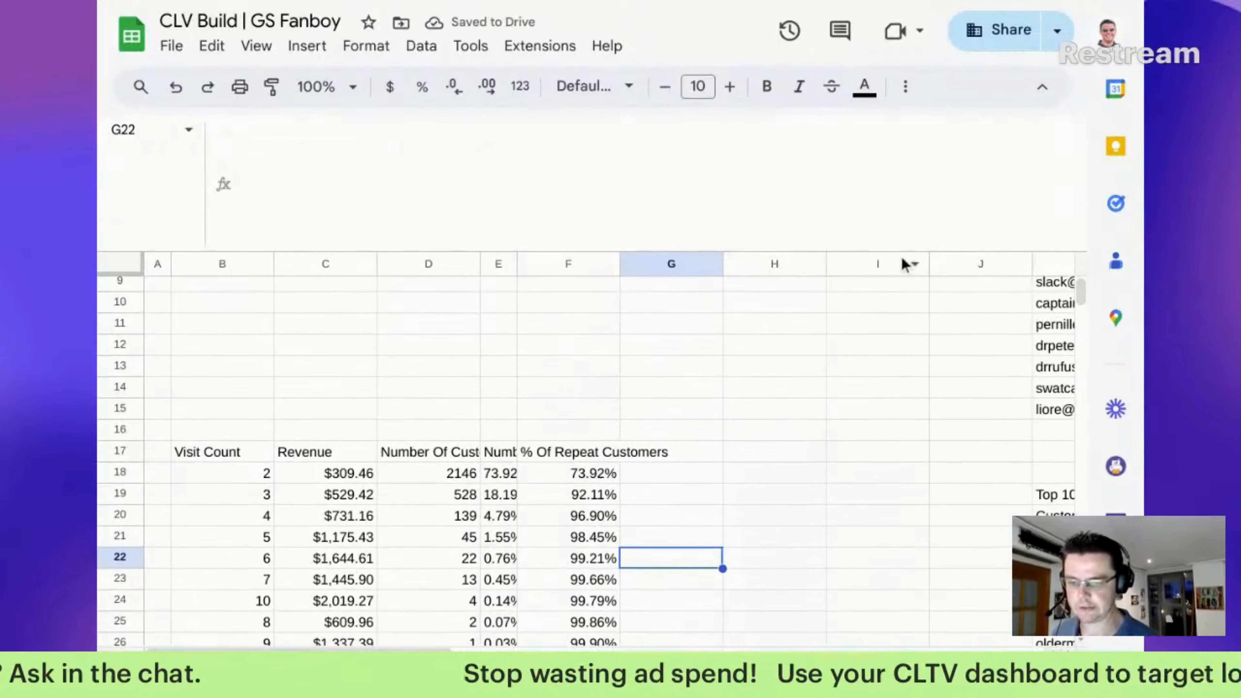
drag(900, 248, 894, 103)
scroll(831, 394, up, 1)
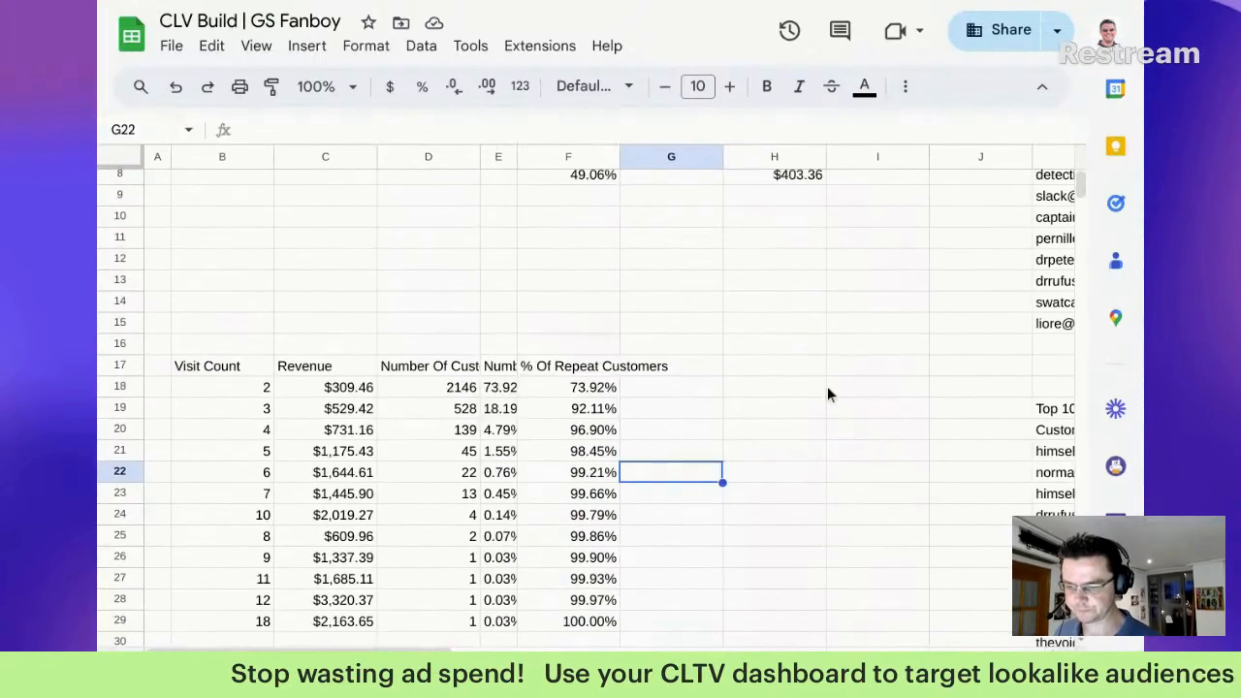
Insert a chart based on the visit count table in B17:F29
scroll(831, 391, up, 3)
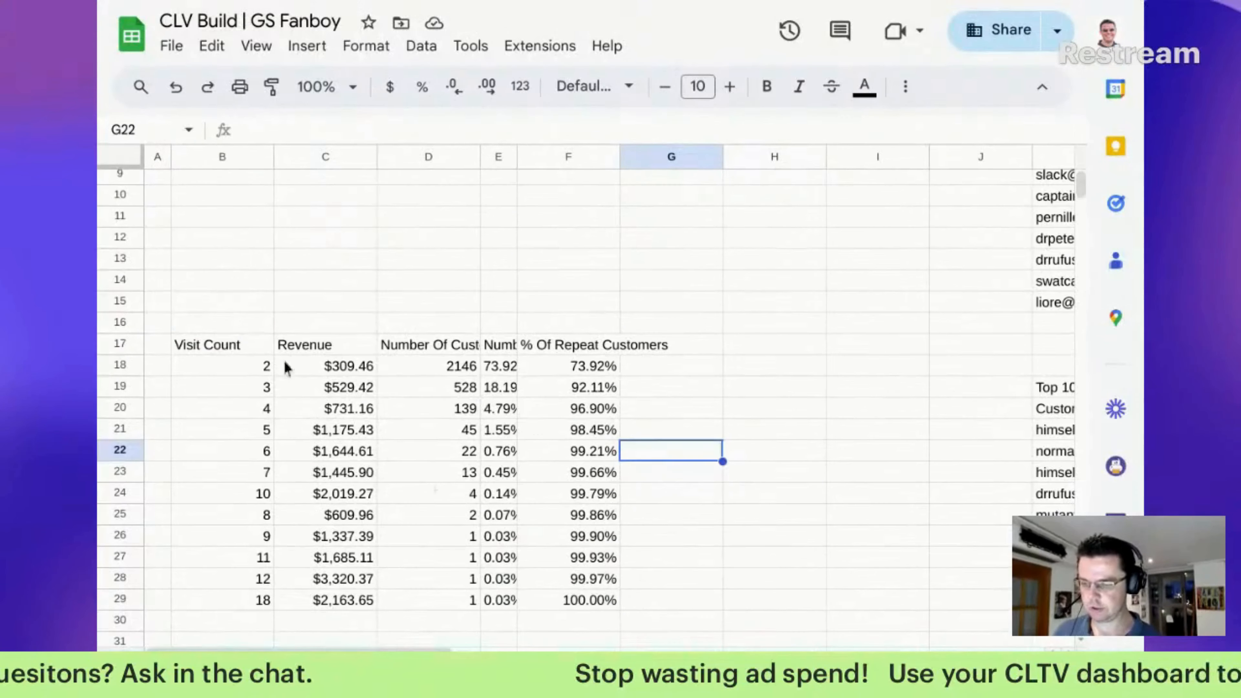
drag(263, 347, 604, 601)
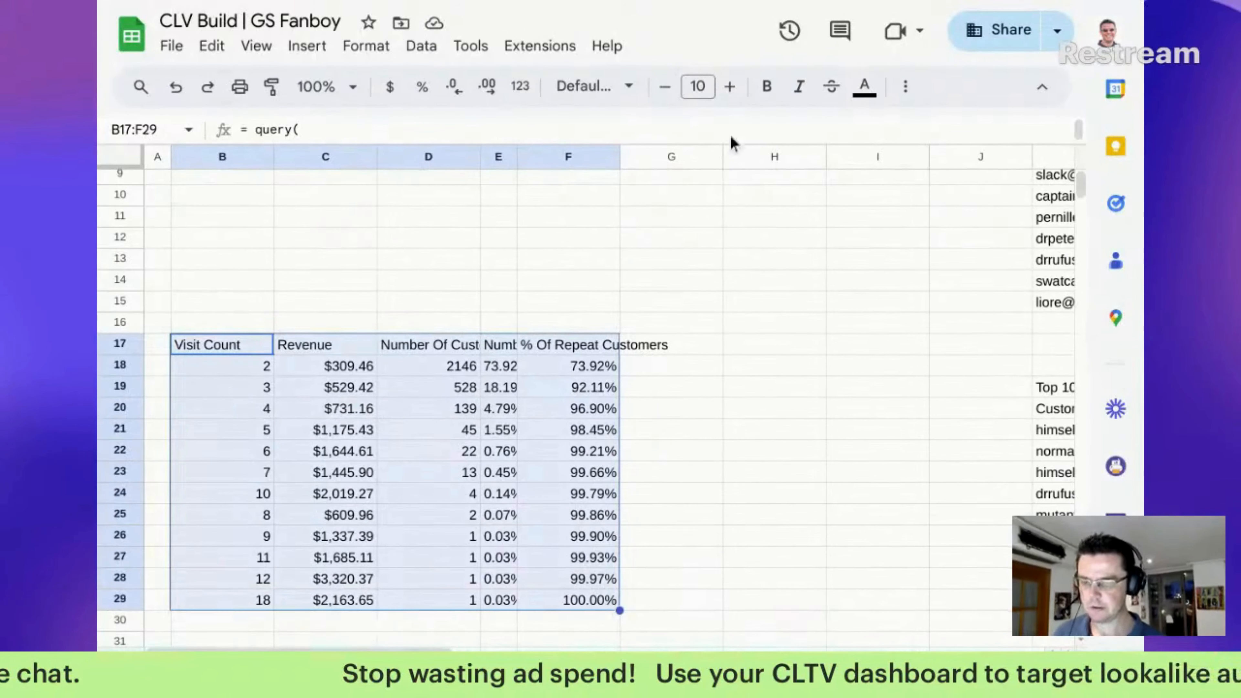
click(297, 53)
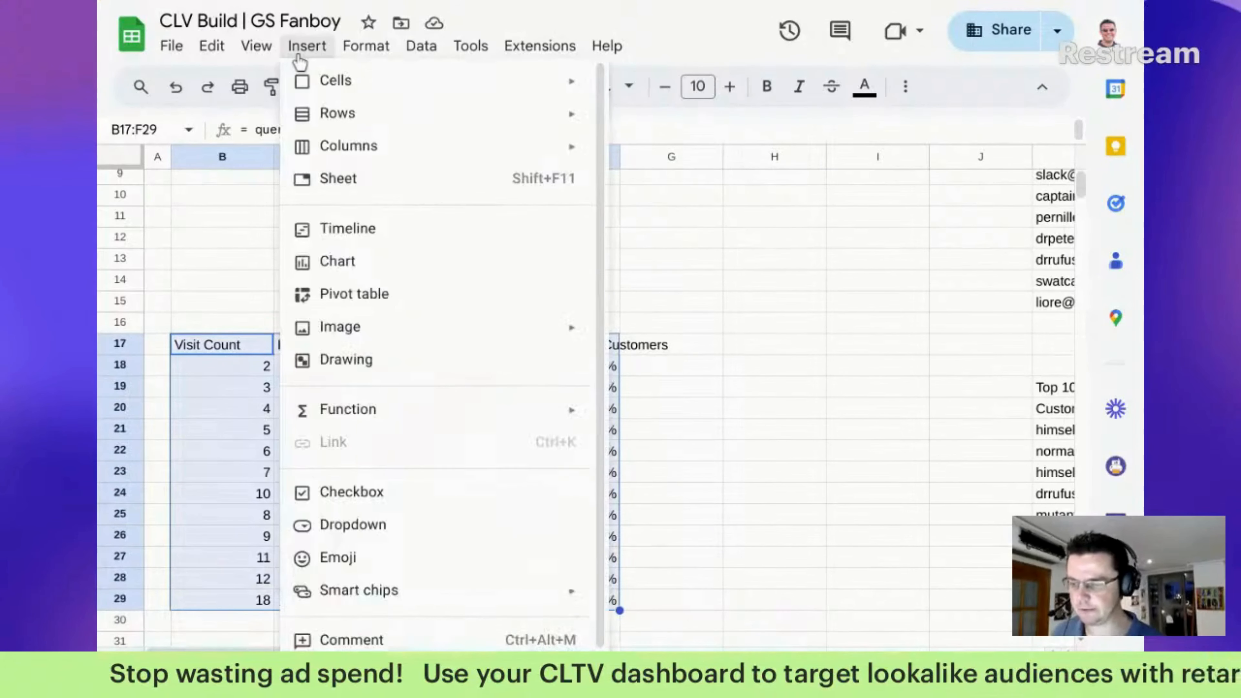
click(453, 262)
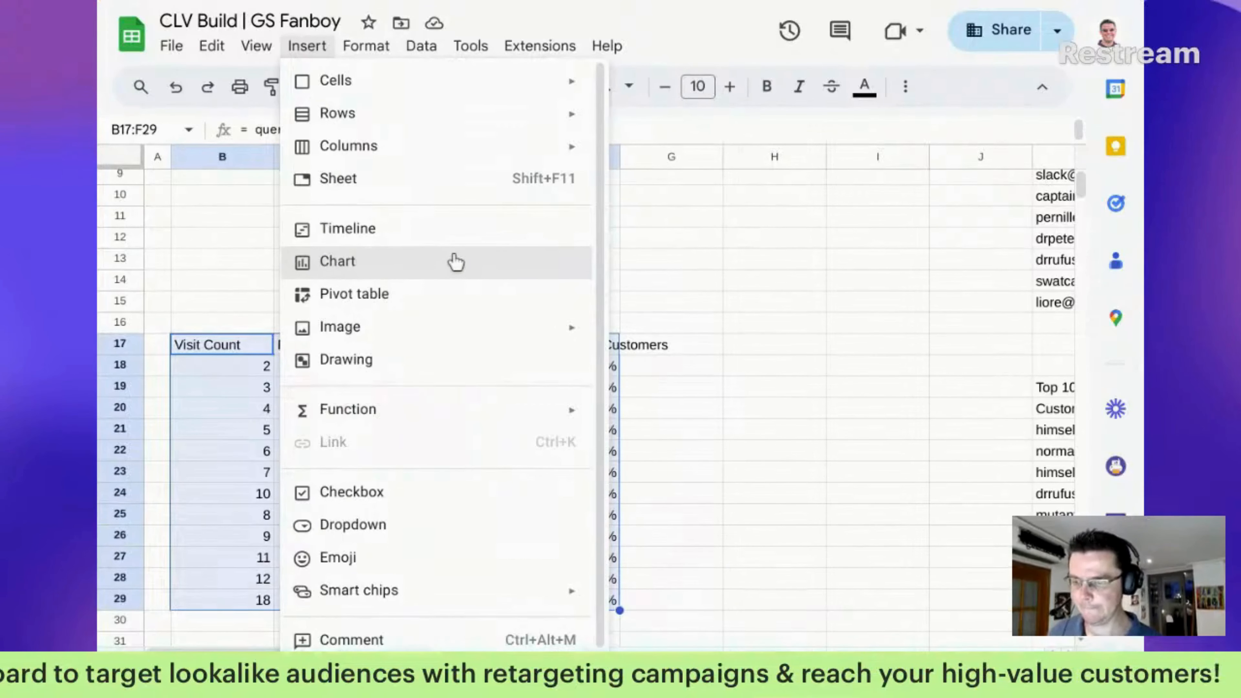
click(414, 266)
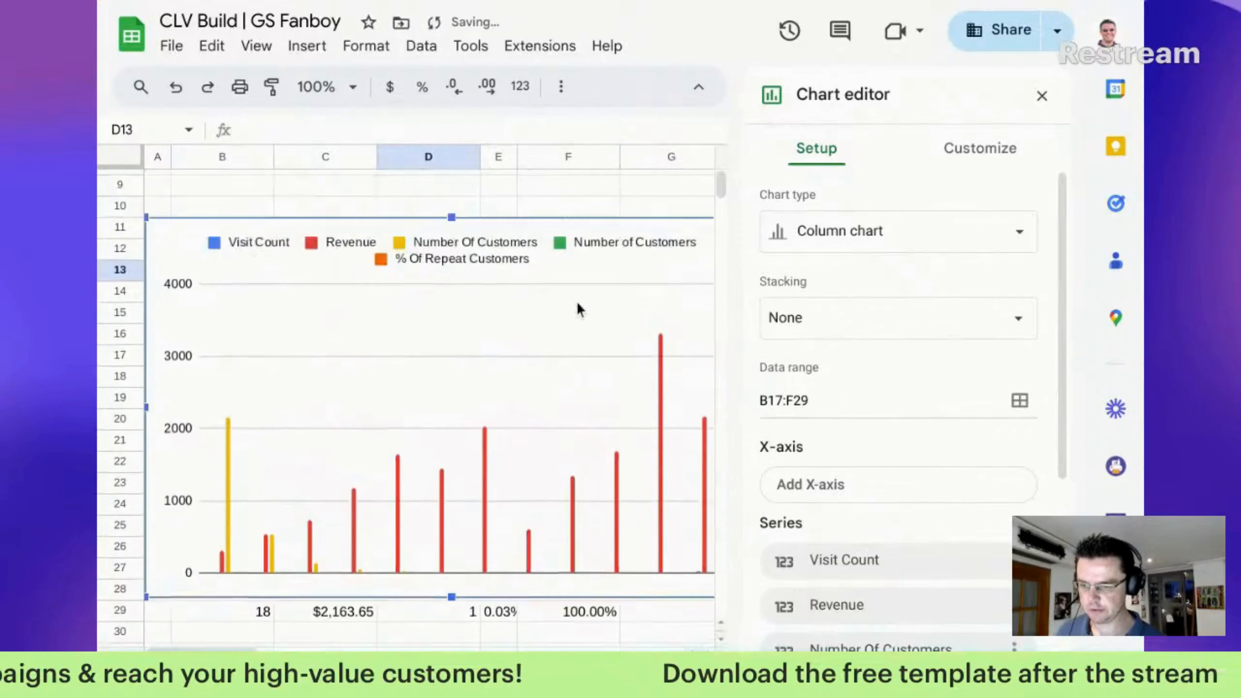
Change the chart to a combo chart and keep only Revenue and % Of Repeat Customers as its series
click(992, 240)
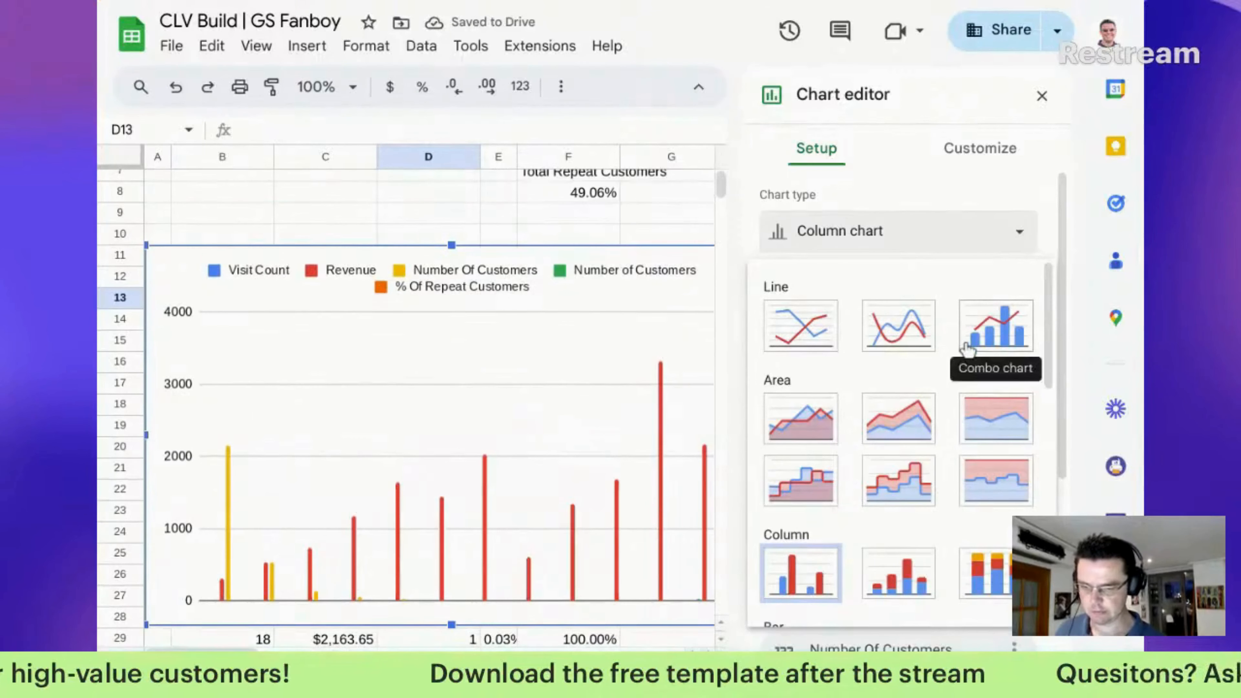
click(994, 396)
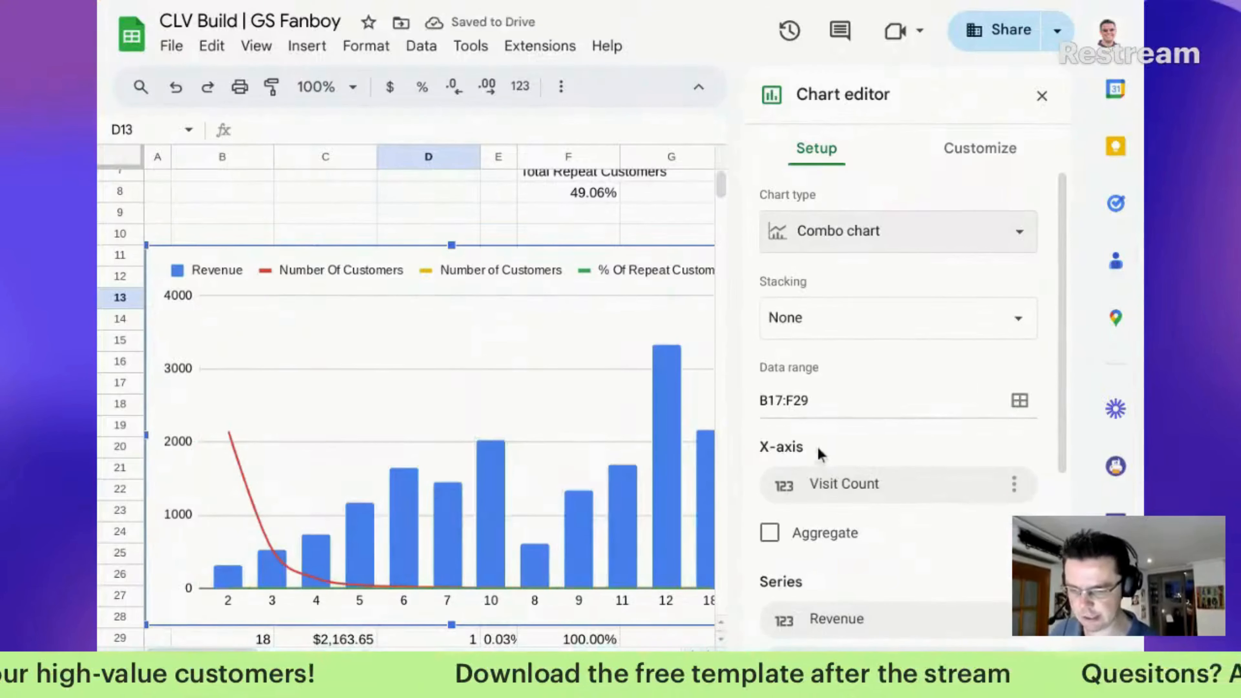
scroll(944, 428, down, 3)
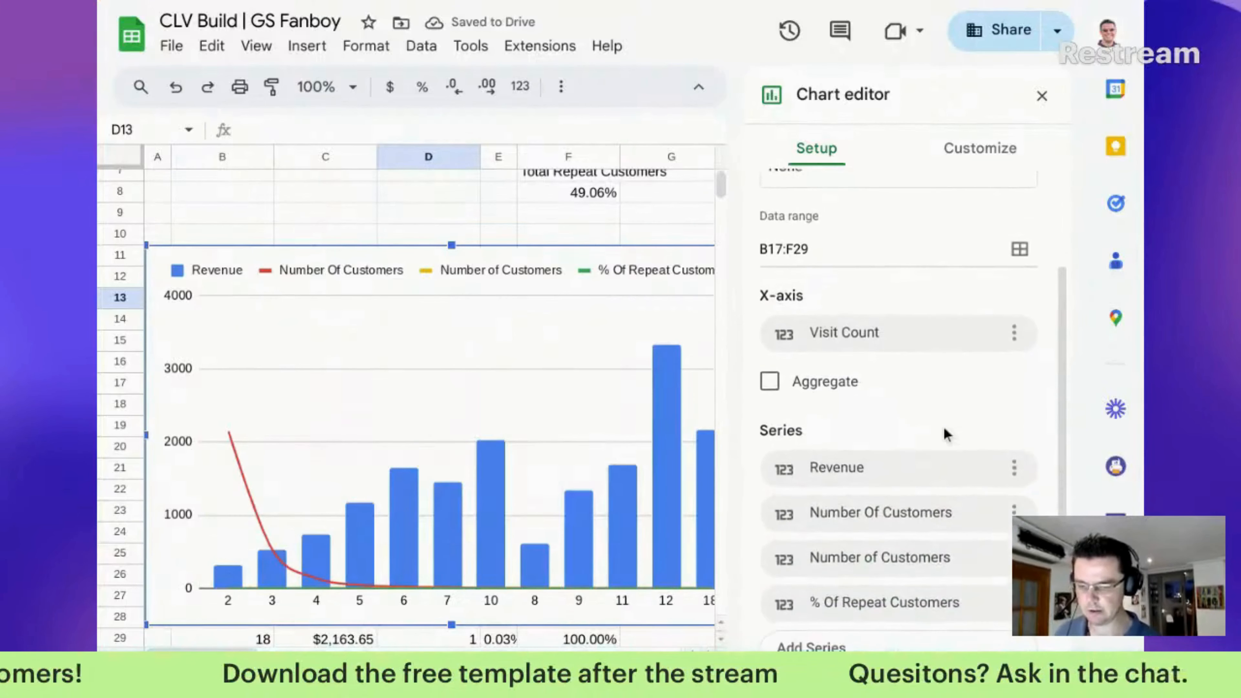
scroll(944, 430, down, 1)
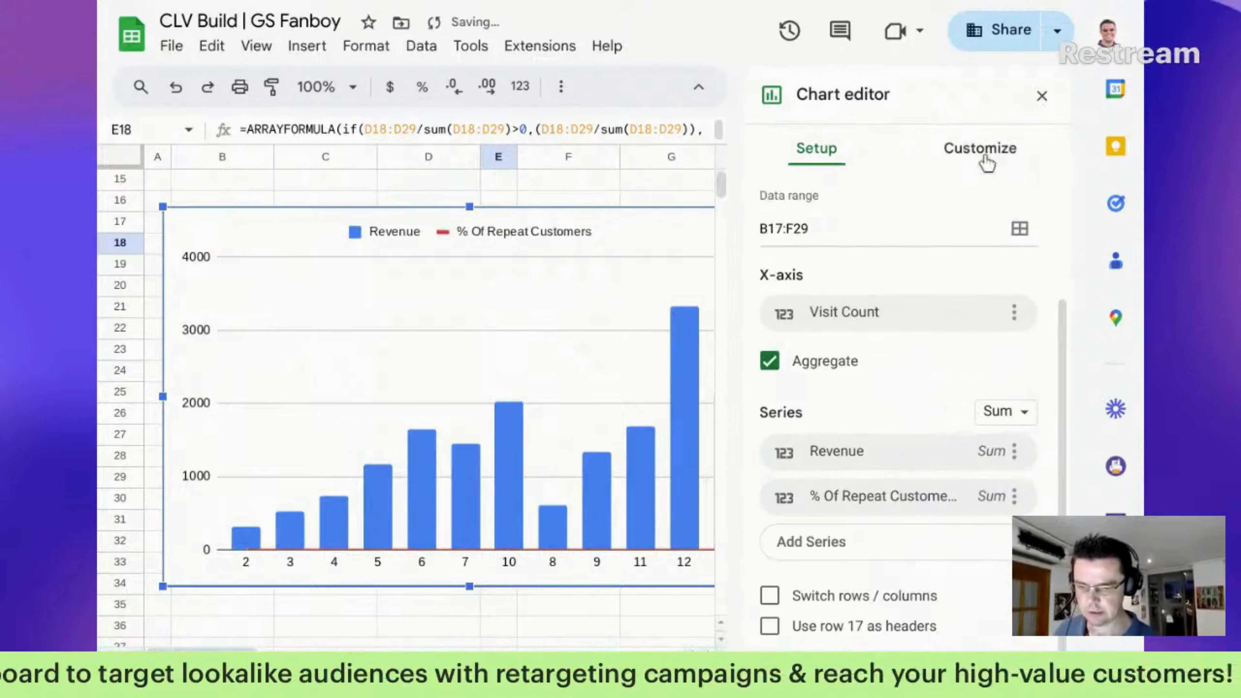
Open the chart's customization options and move the chart flush with the start of column A
click(979, 155)
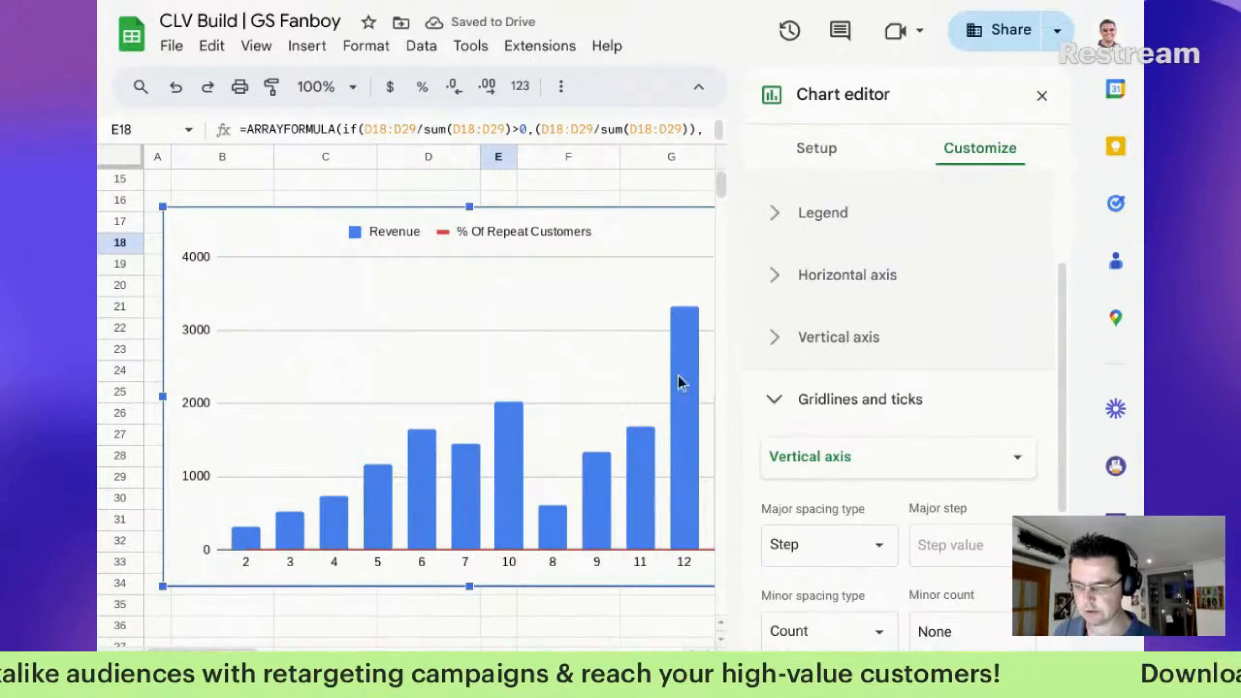
drag(528, 321, 507, 317)
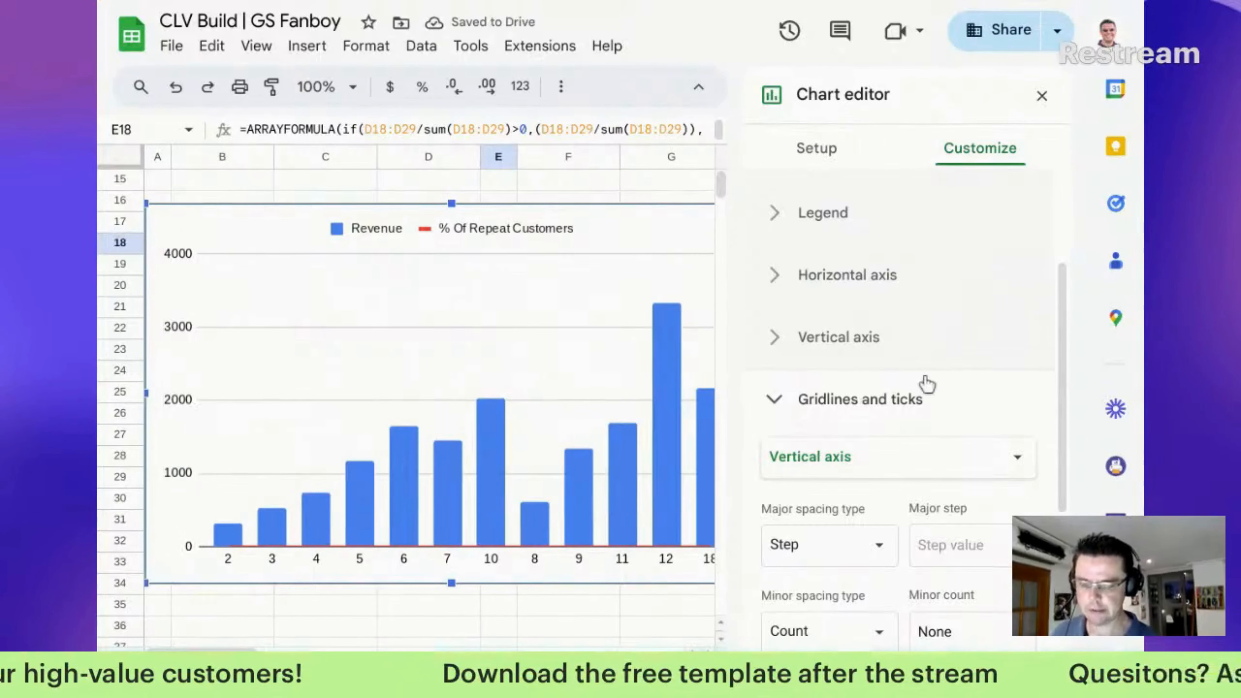
Examine the vertical axis and the chart and axis title settings for a second axis option
click(852, 328)
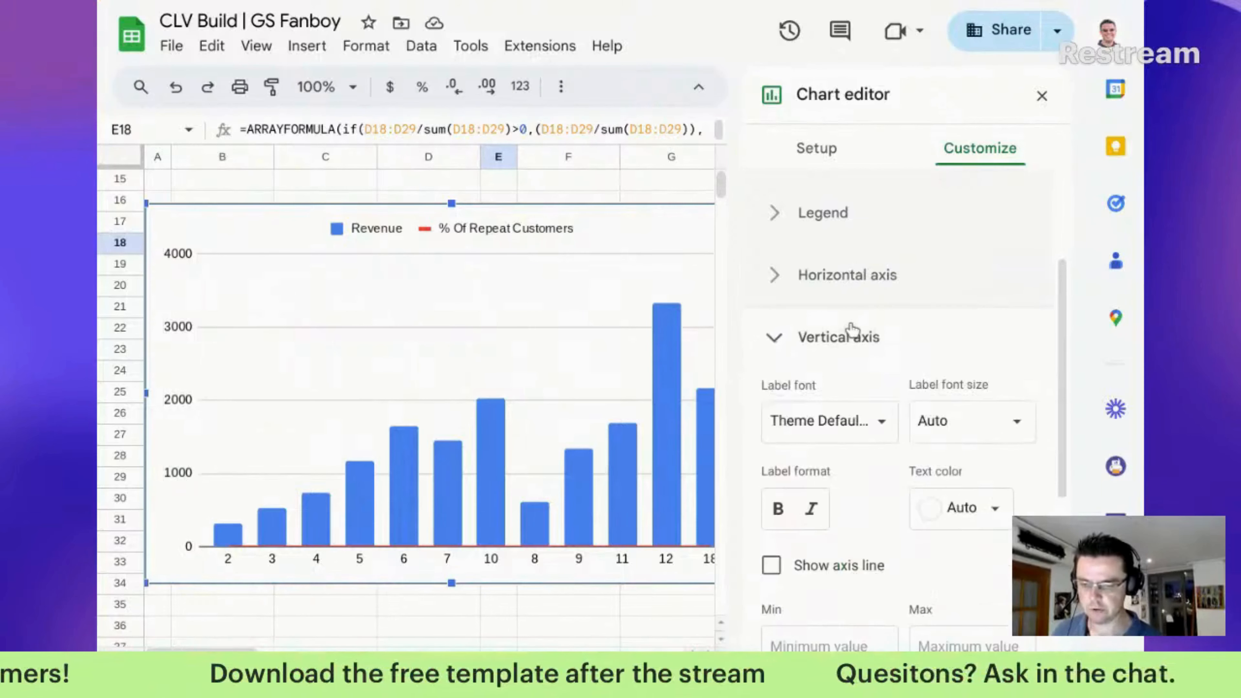
scroll(855, 349, down, 6)
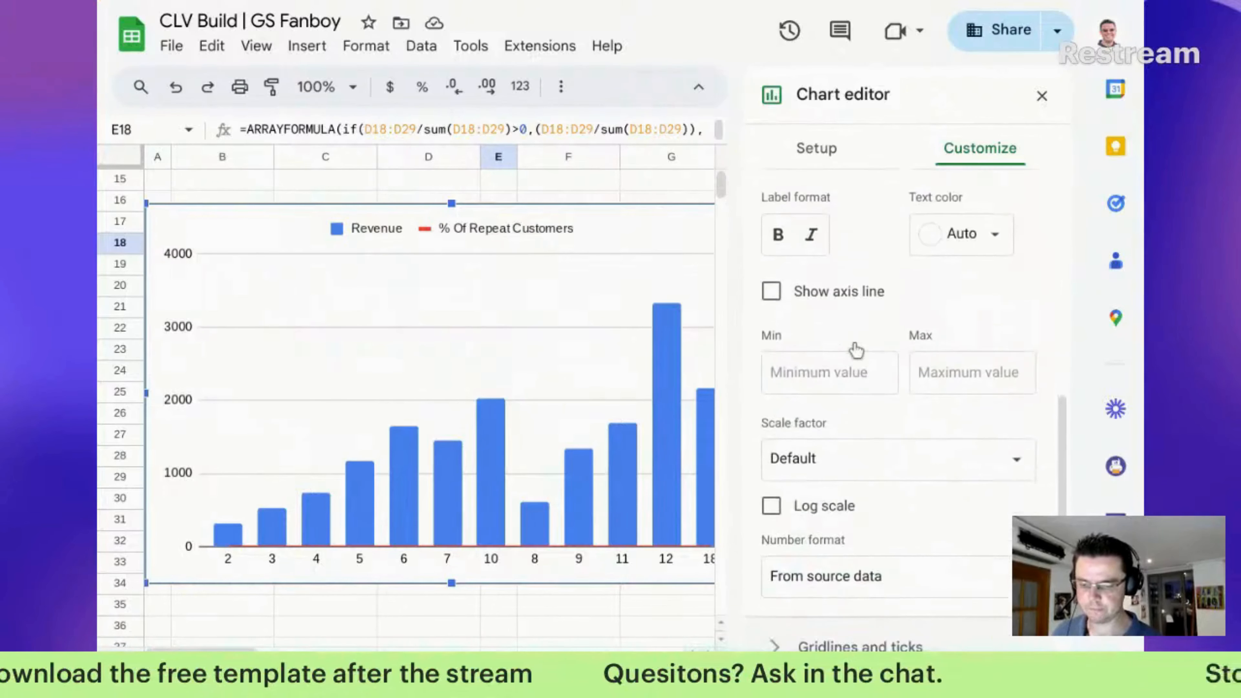
scroll(854, 348, up, 8)
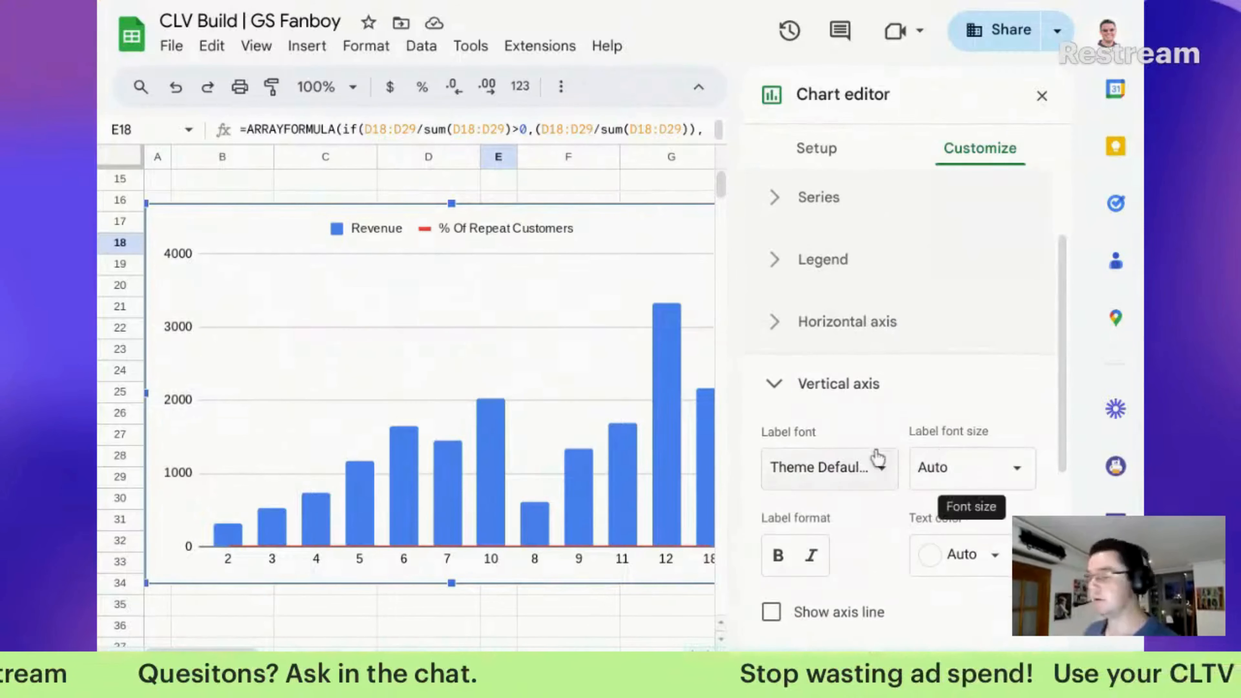
scroll(861, 349, down, 6)
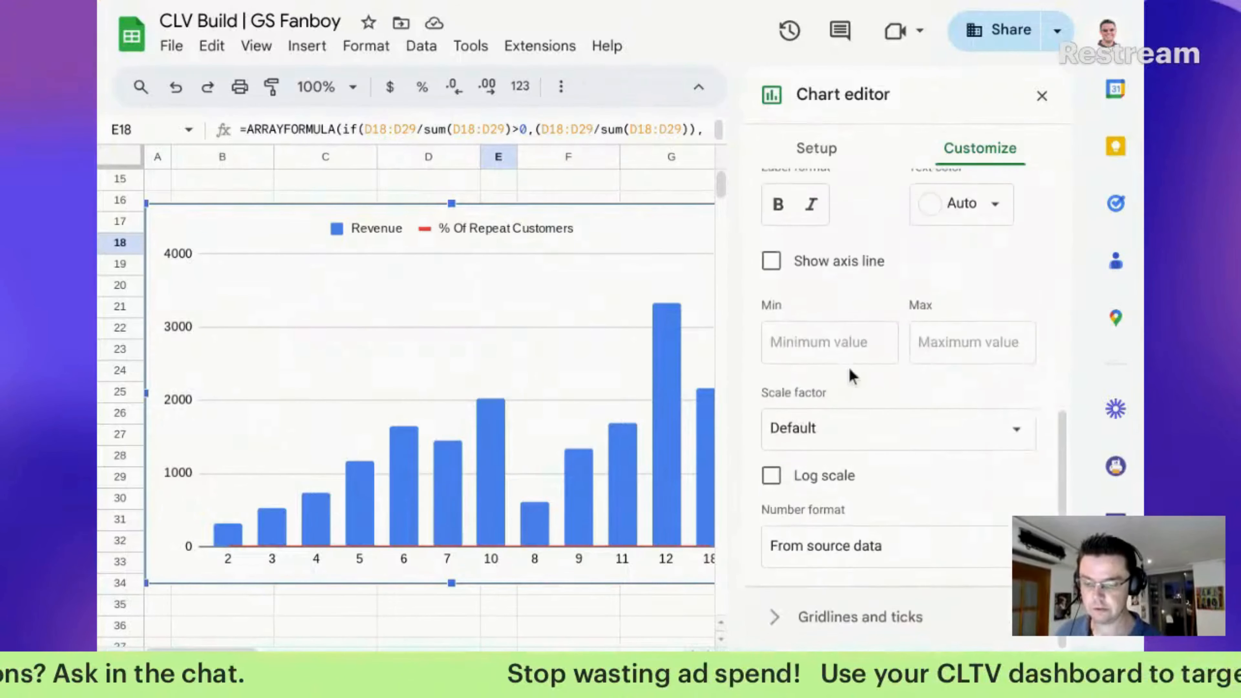
scroll(872, 582, up, 10)
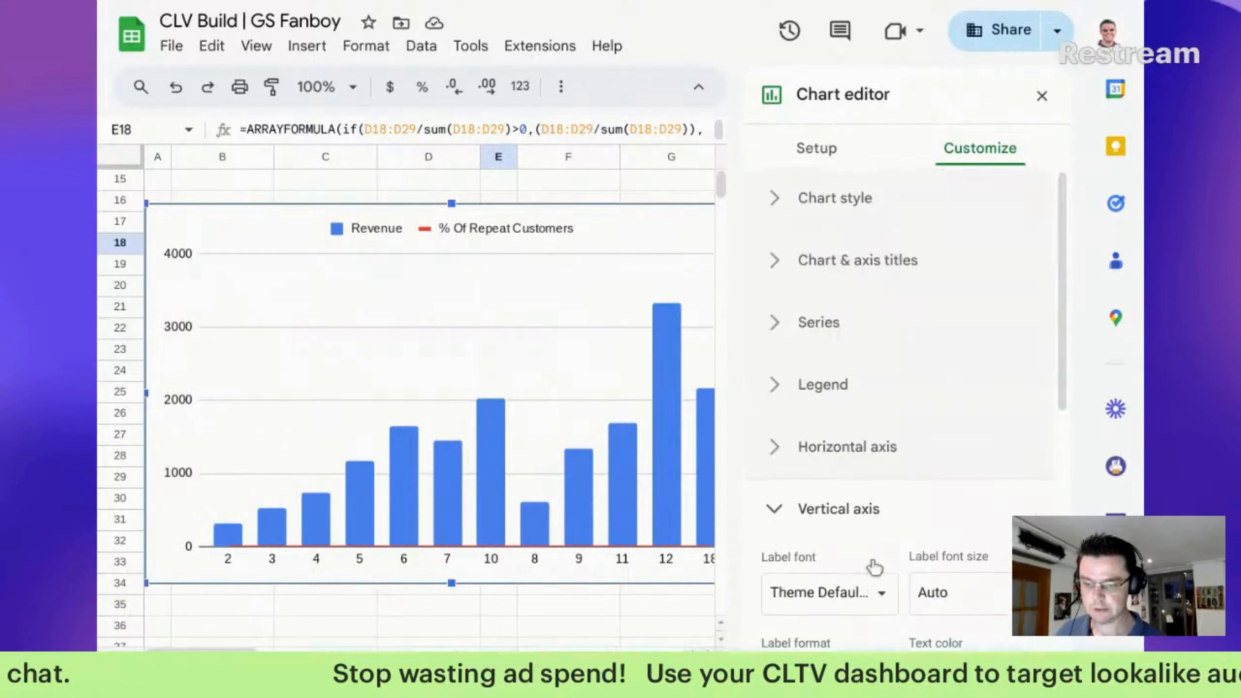
click(847, 269)
scroll(924, 348, down, 5)
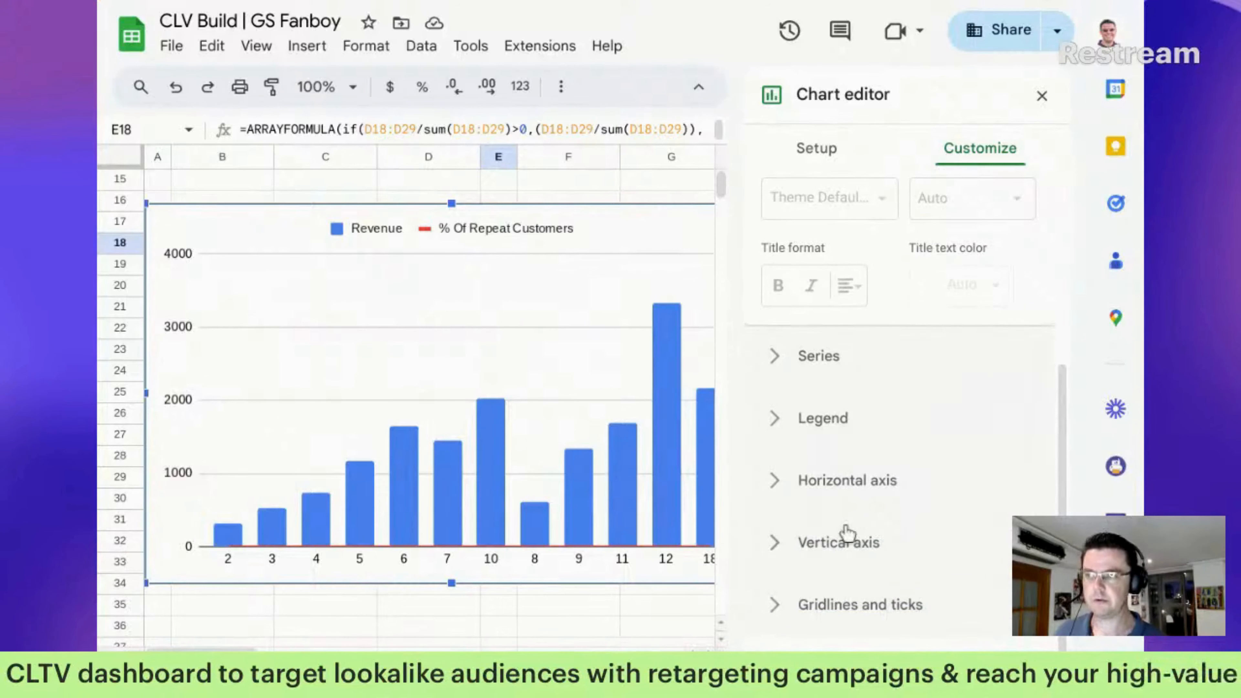
click(846, 534)
scroll(882, 425, down, 1)
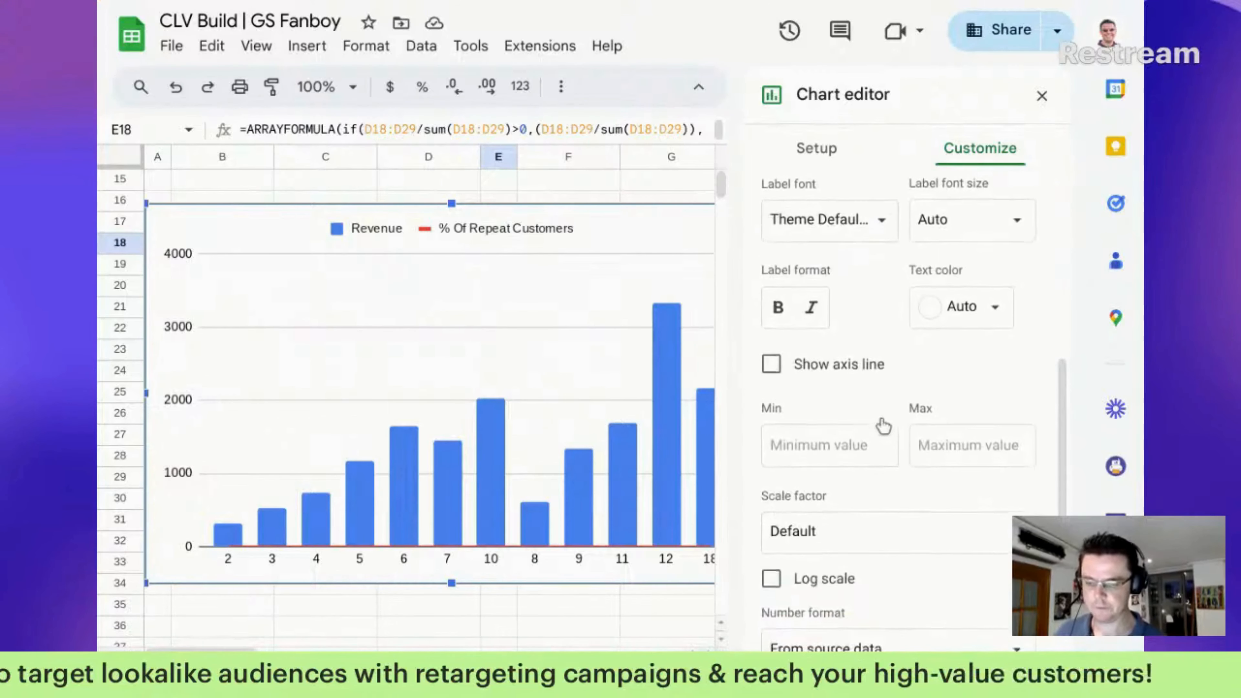
scroll(881, 425, down, 2)
scroll(883, 424, up, 9)
Assign the % Of Repeat Customers series to the right axis
click(839, 320)
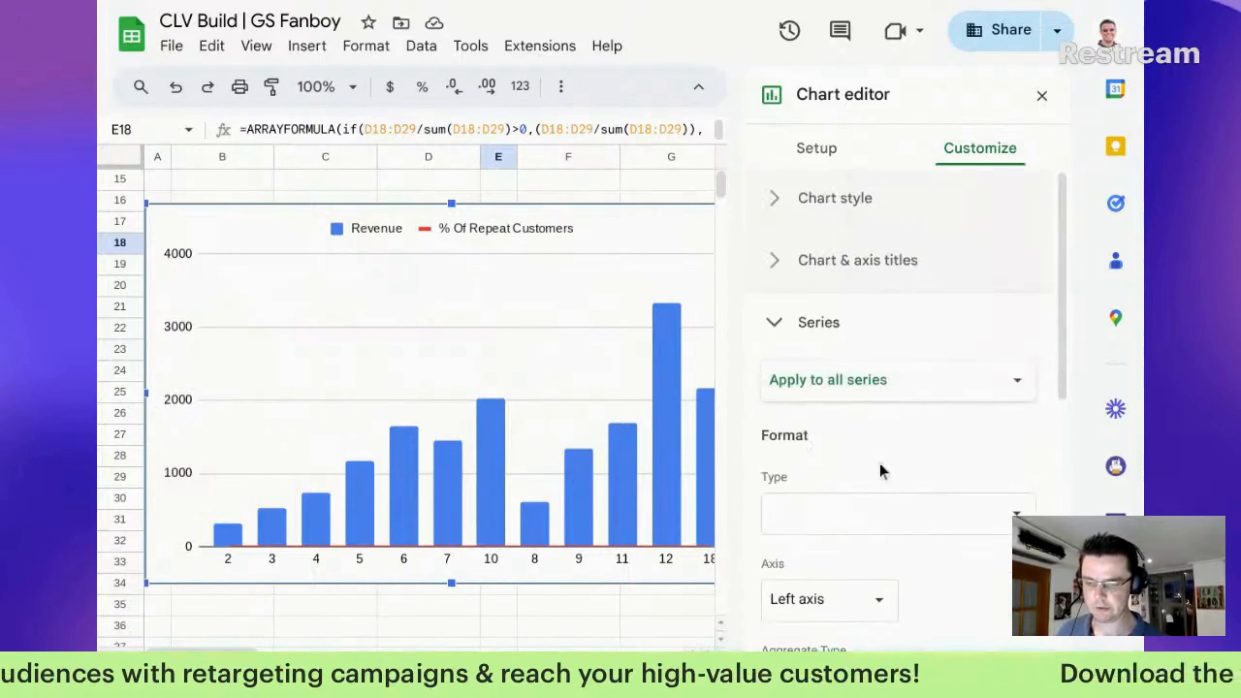
scroll(883, 469, down, 2)
click(918, 285)
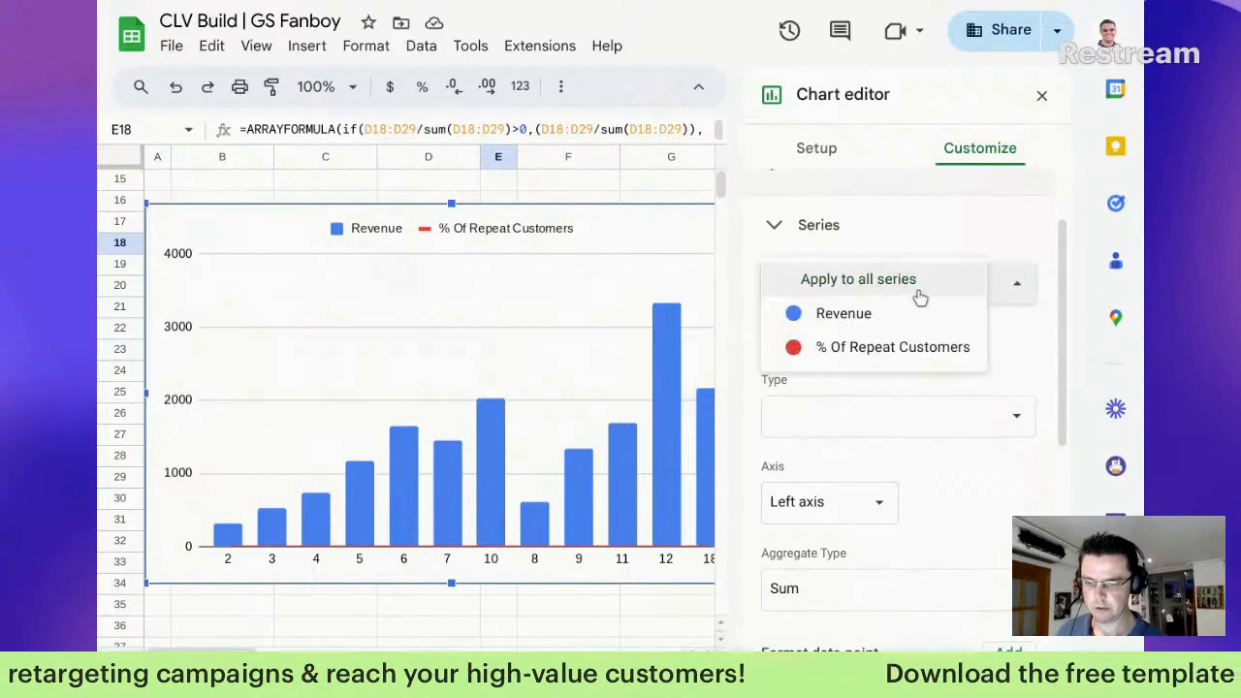
click(926, 351)
scroll(885, 508, down, 4)
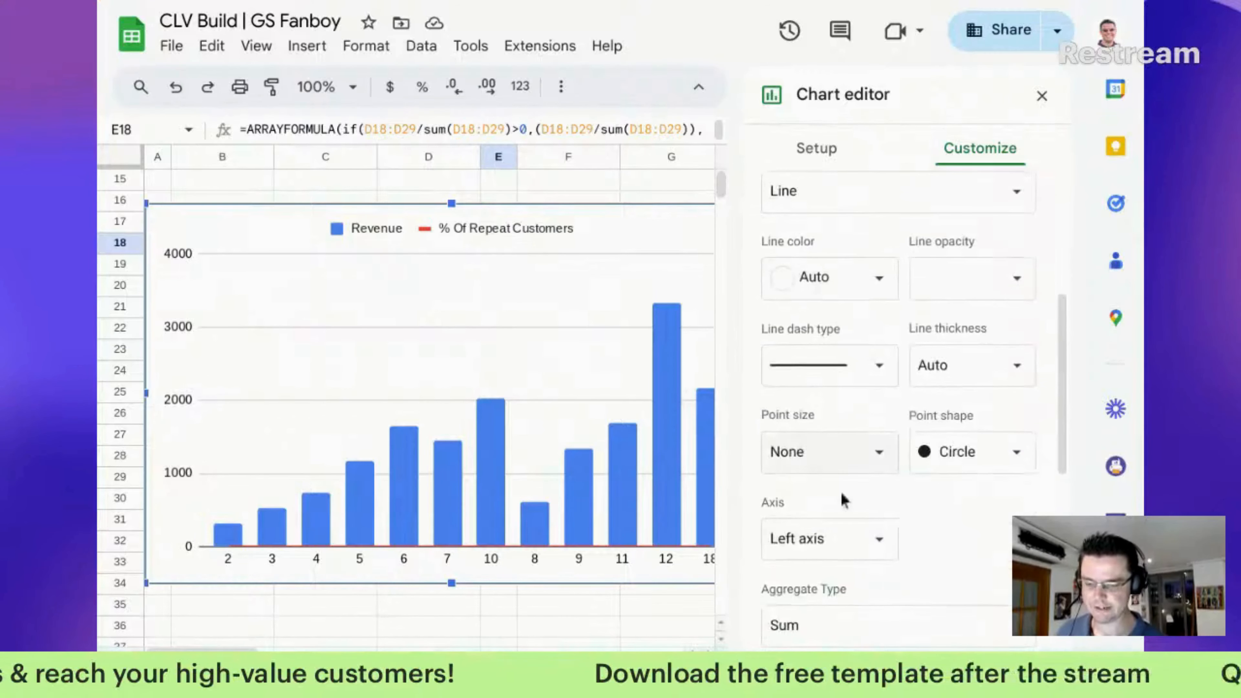
click(865, 539)
click(855, 572)
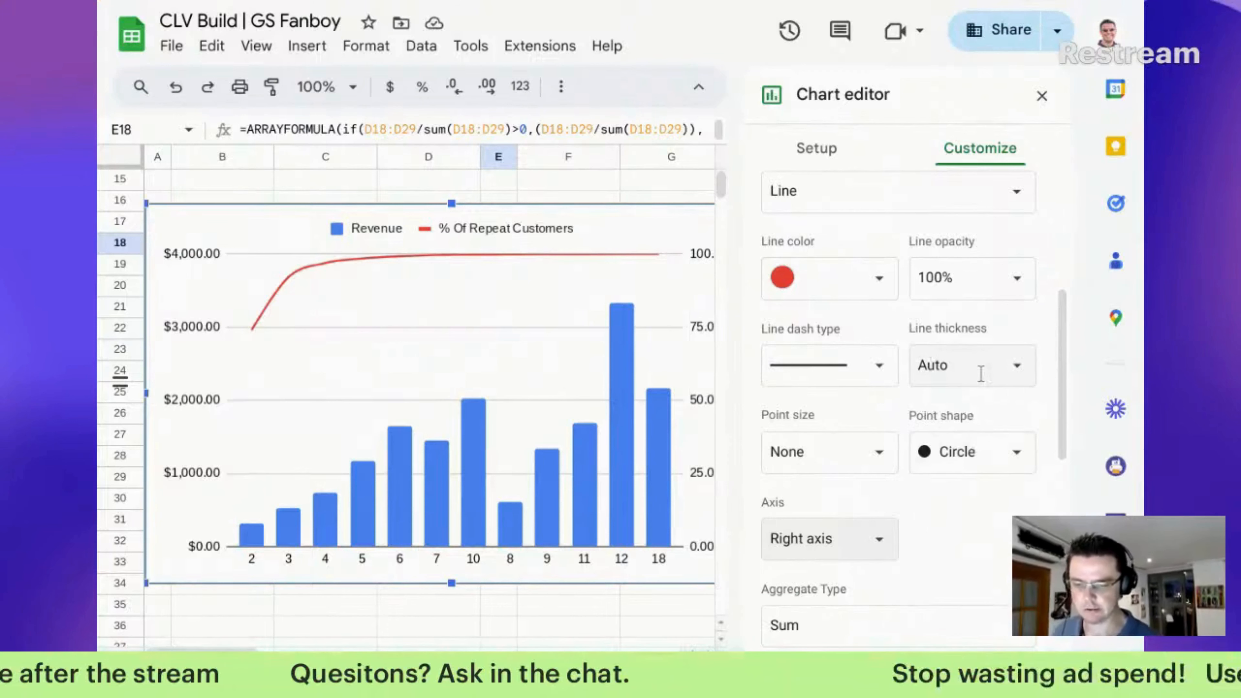
Set the % Of Repeat Customers line's point size to 7px and its line thickness to 1px
click(862, 446)
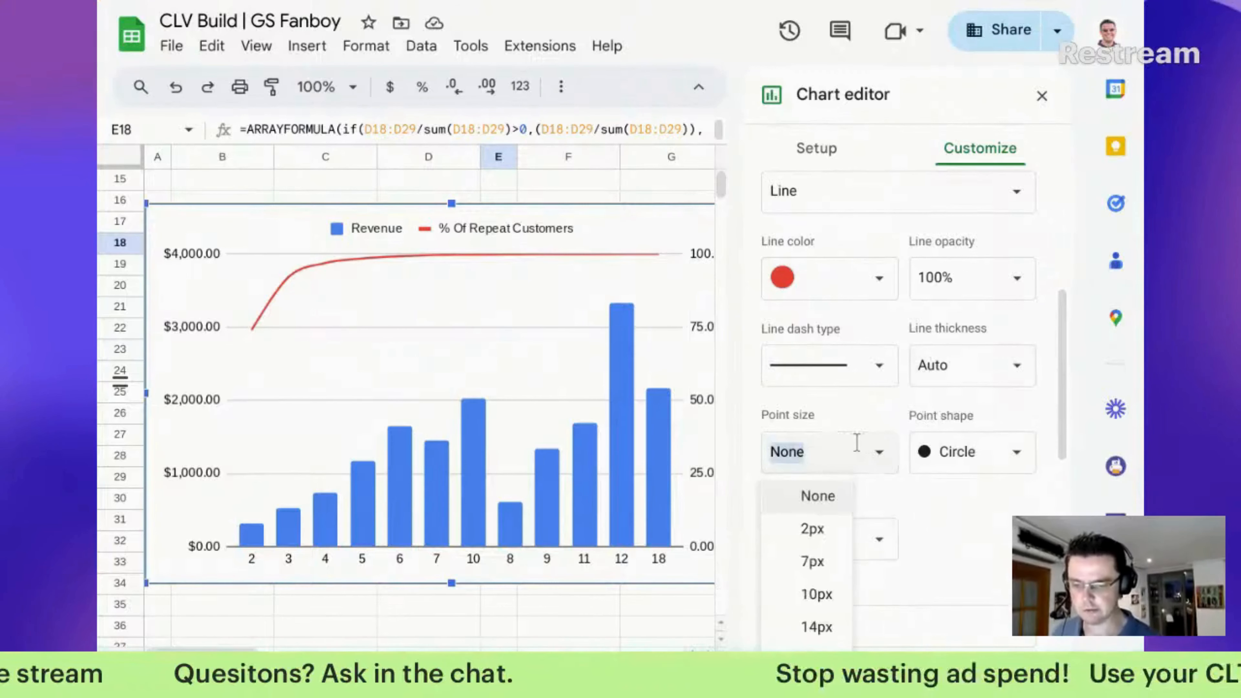
click(837, 561)
click(954, 370)
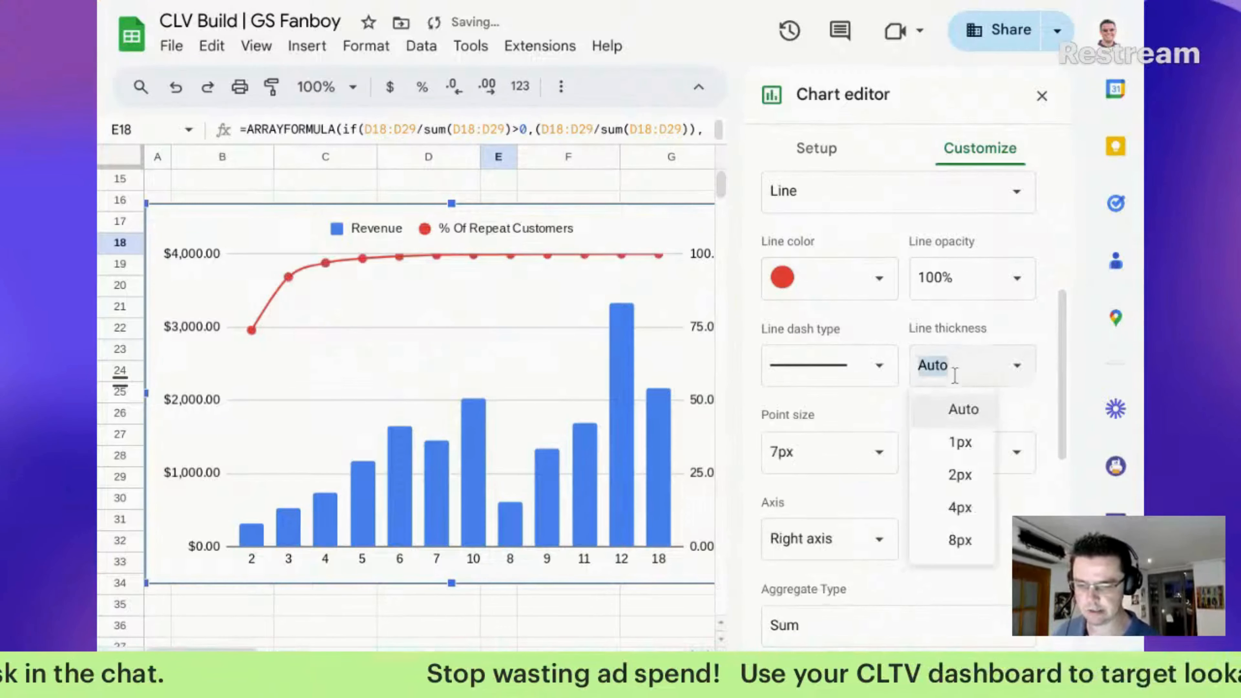
click(960, 441)
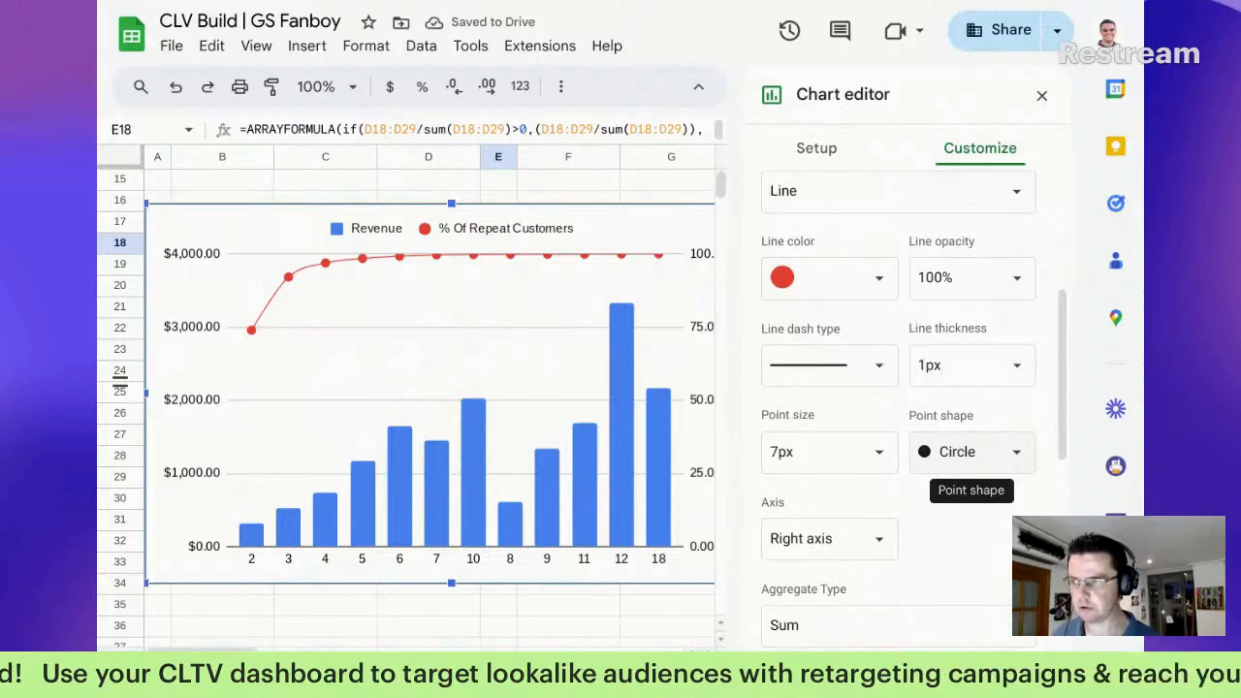
Add data labels to the % Of Repeat Customers series and set their position to Below
scroll(857, 524, down, 2)
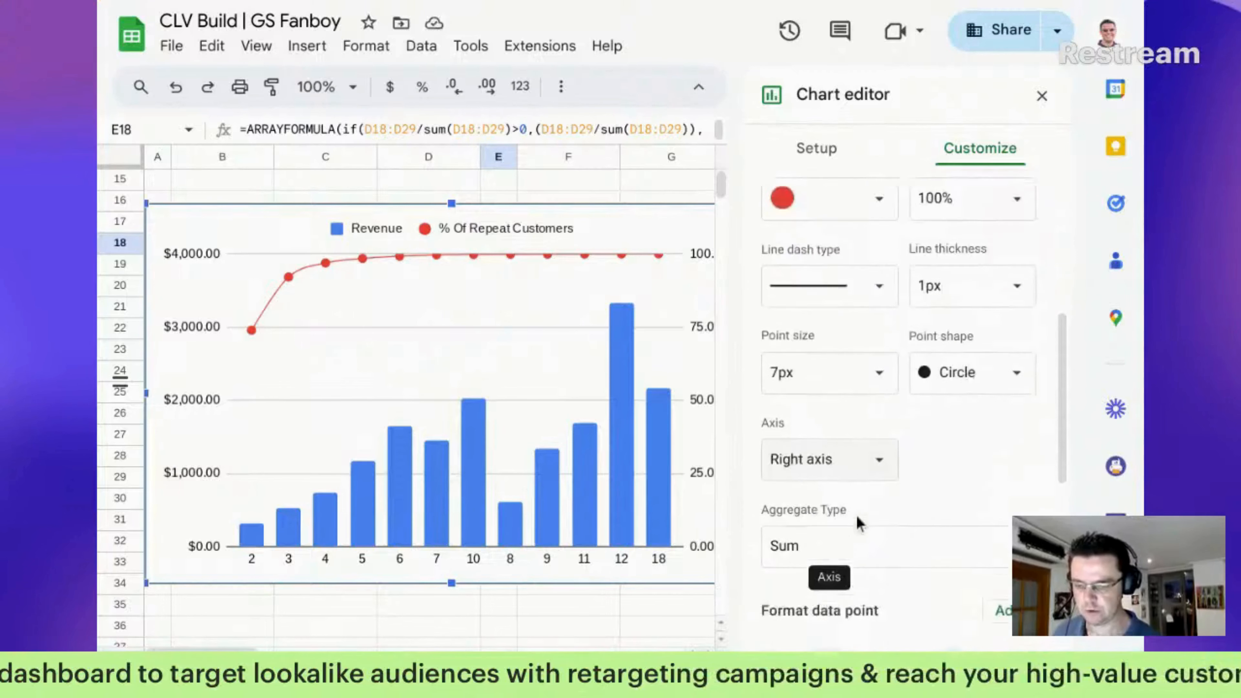
scroll(859, 523, down, 5)
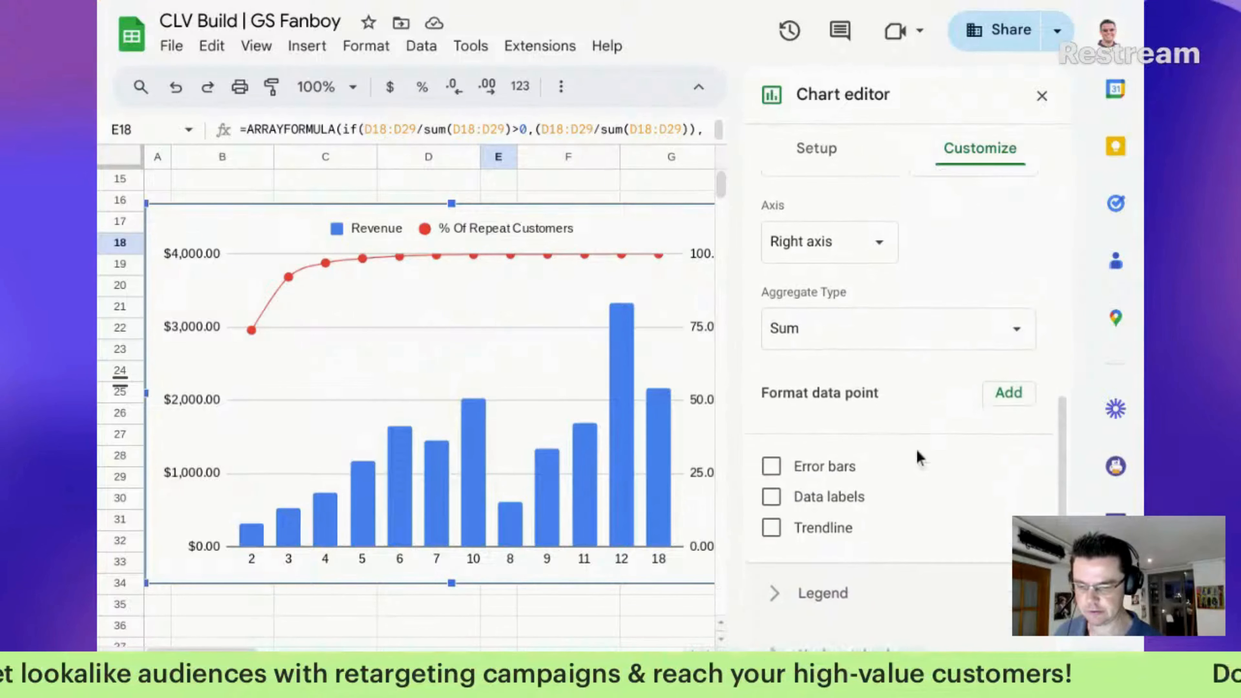
click(851, 489)
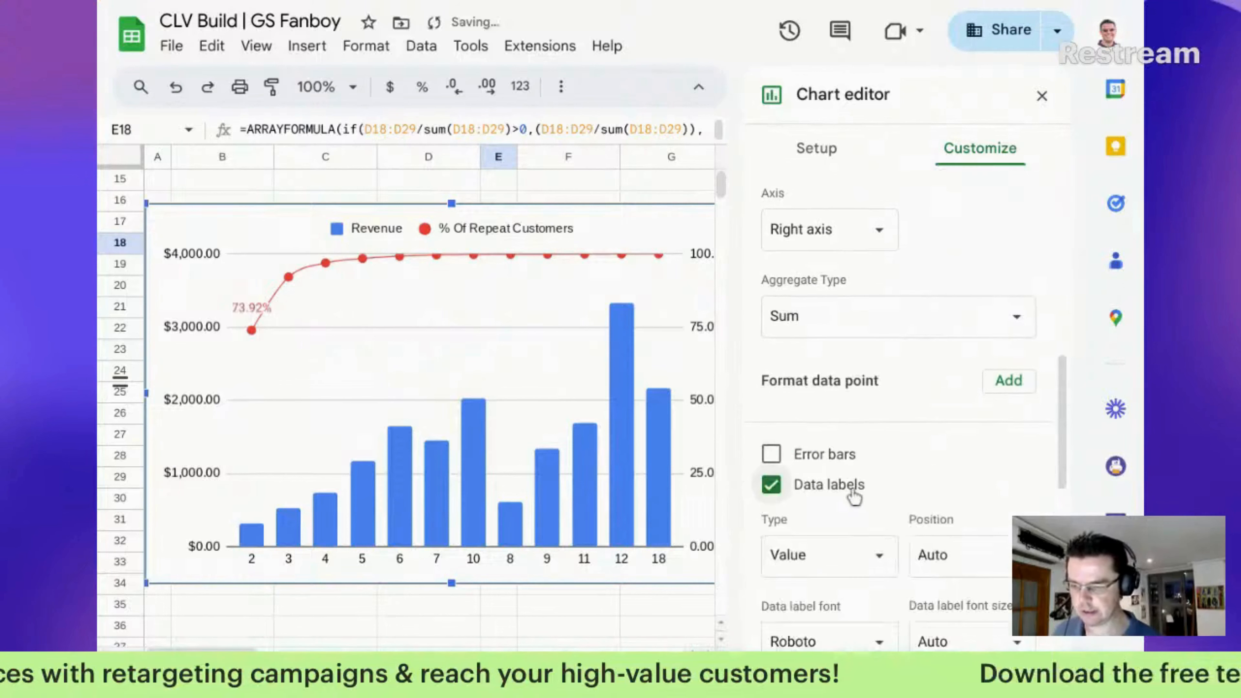
scroll(467, 374, up, 1)
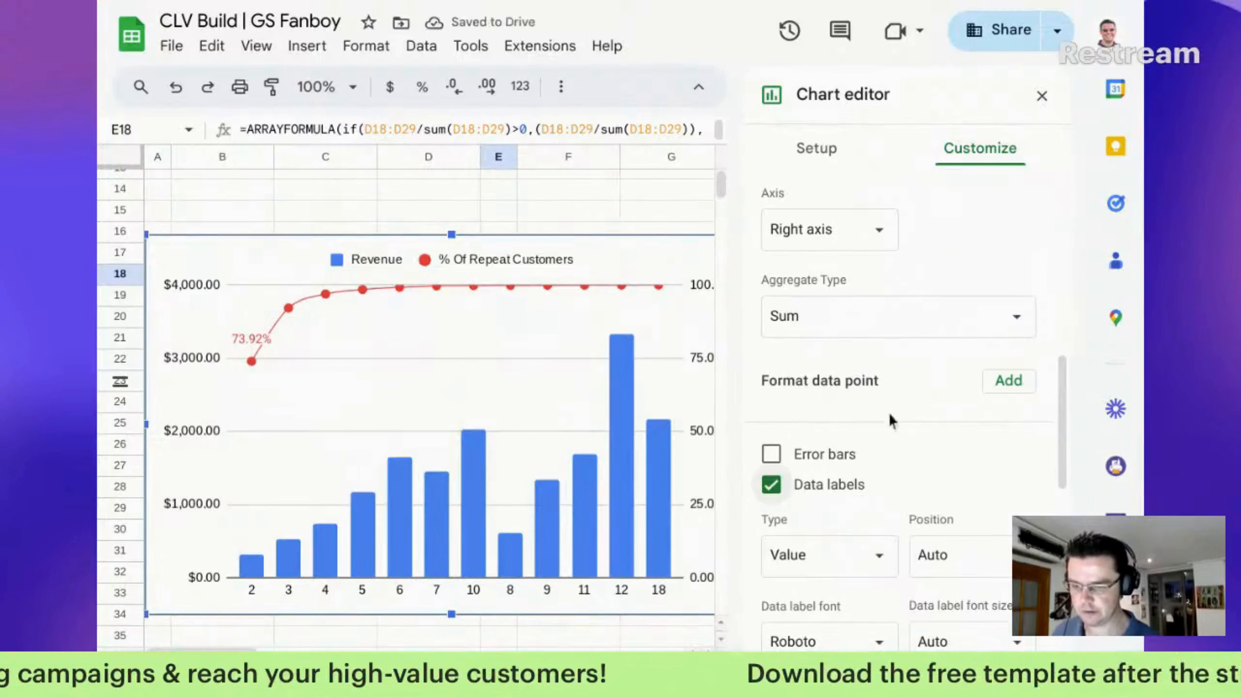
scroll(922, 444, down, 2)
scroll(888, 402, up, 5)
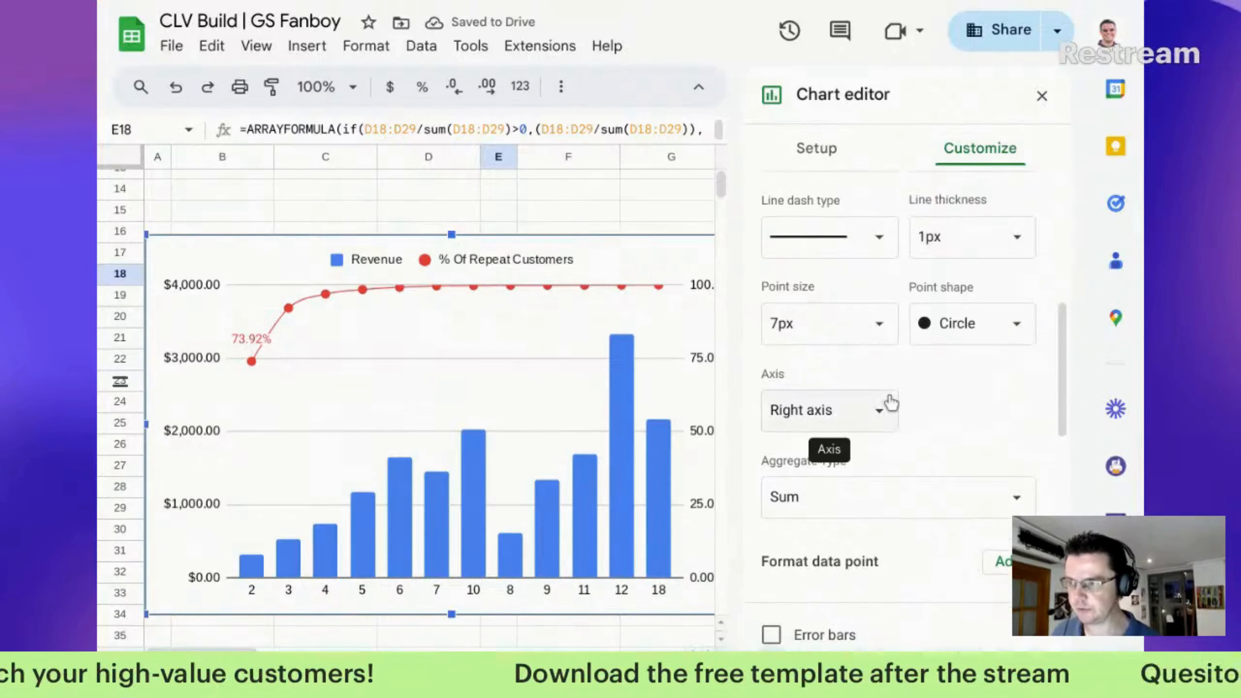
scroll(894, 405, down, 5)
scroll(902, 415, down, 2)
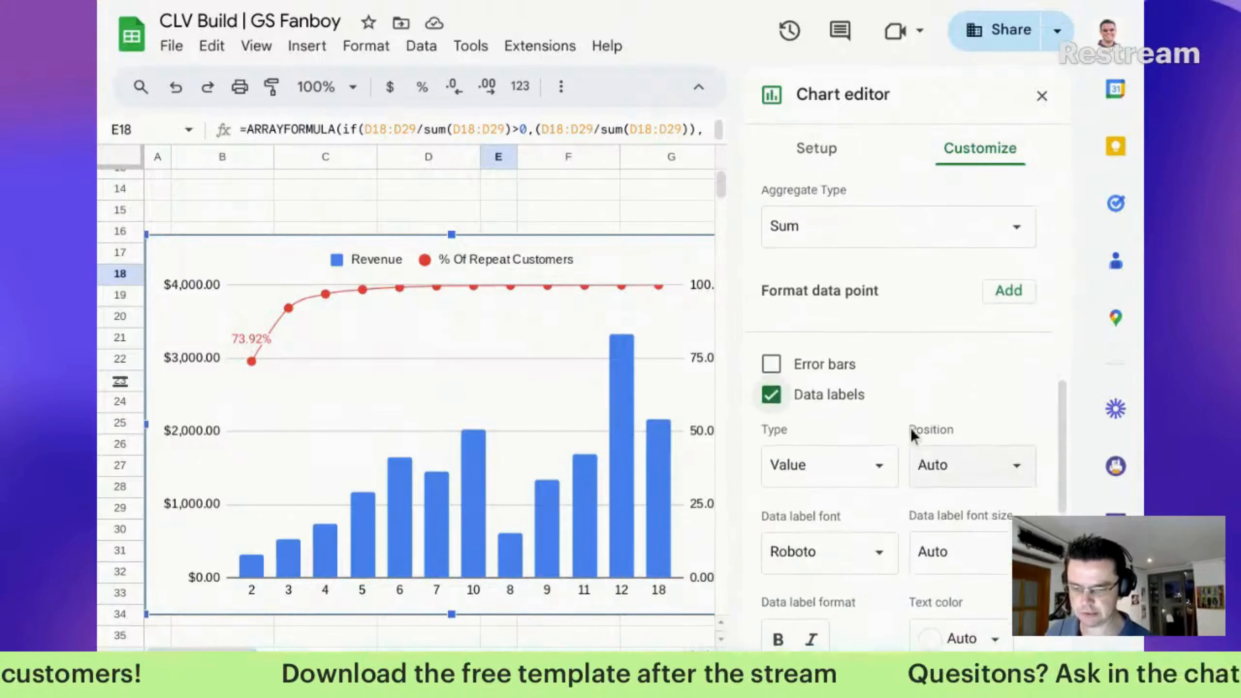
click(994, 450)
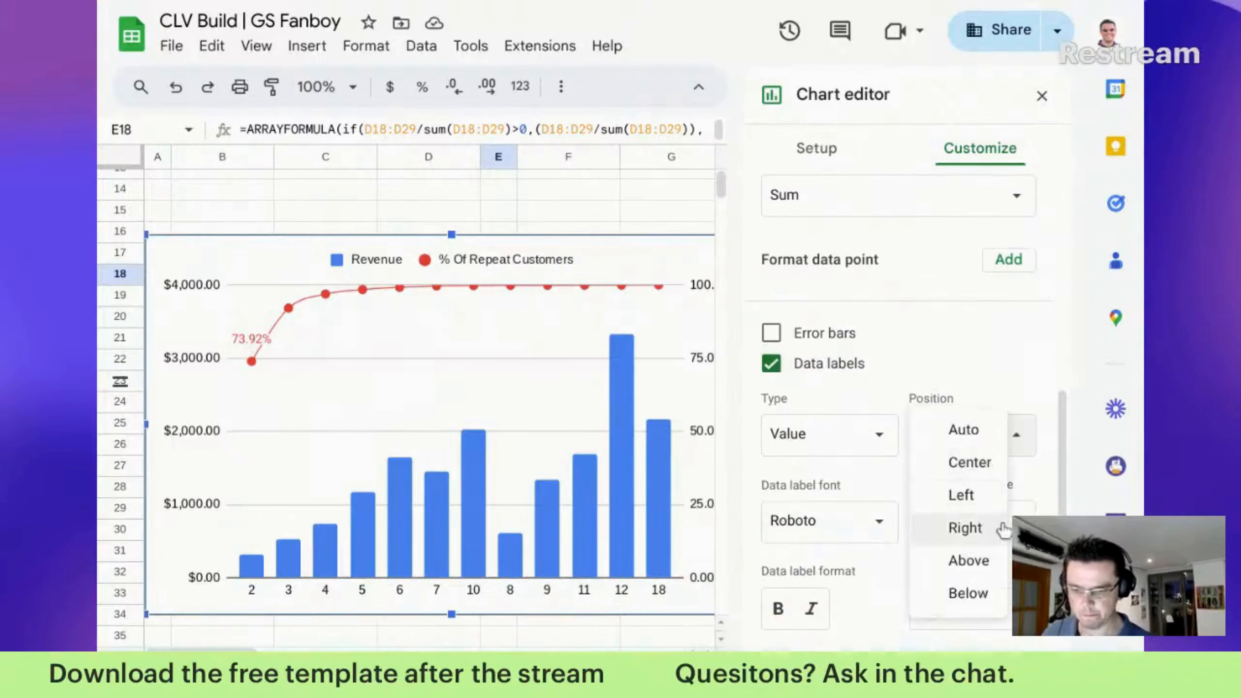
click(989, 591)
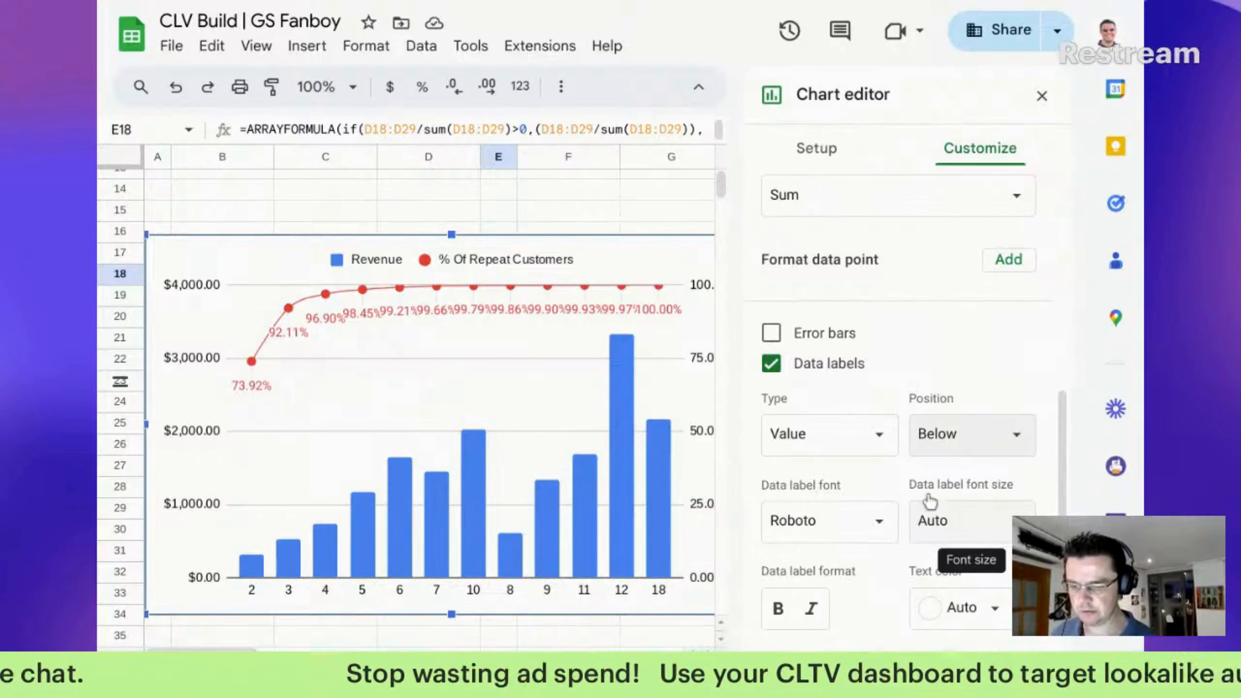
Open the formatting options for the chart's revenue axis and its gridlines
click(214, 377)
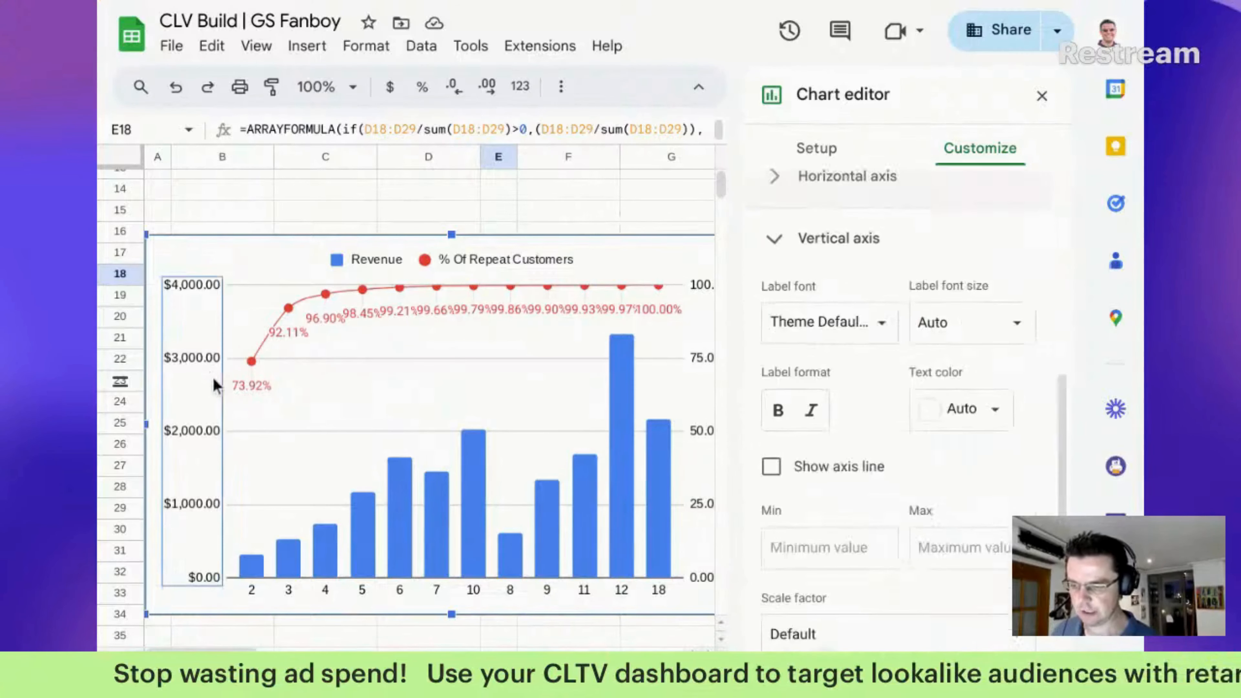
click(237, 424)
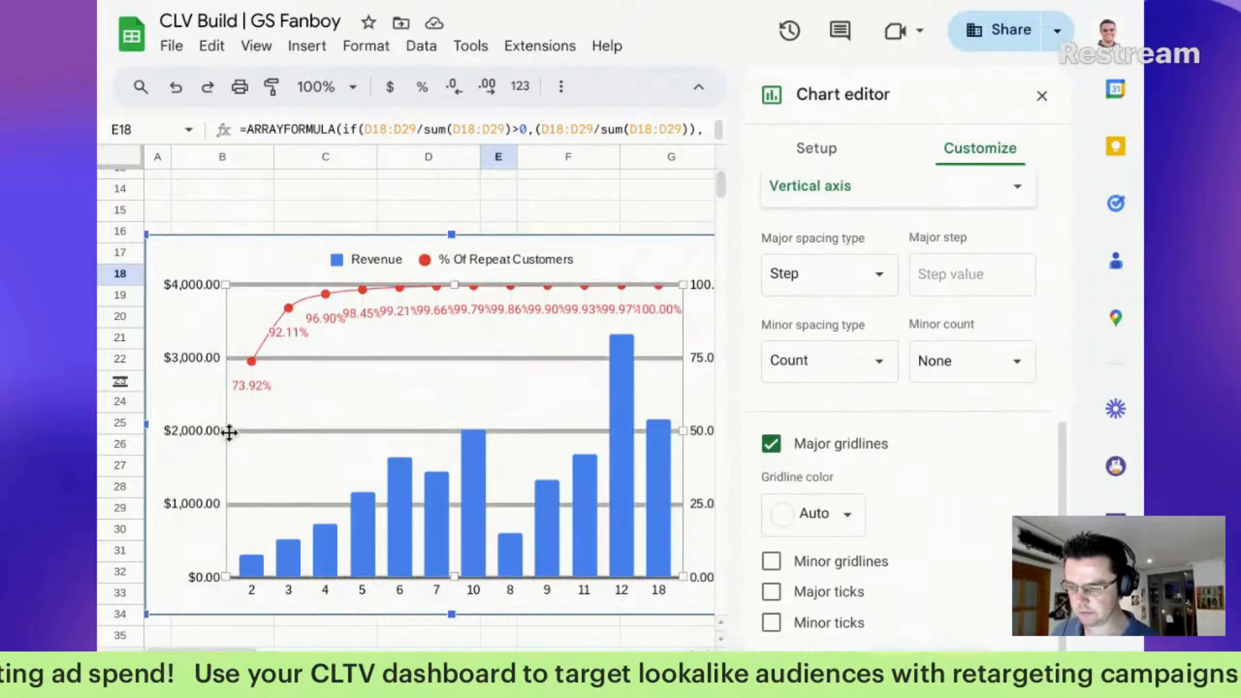